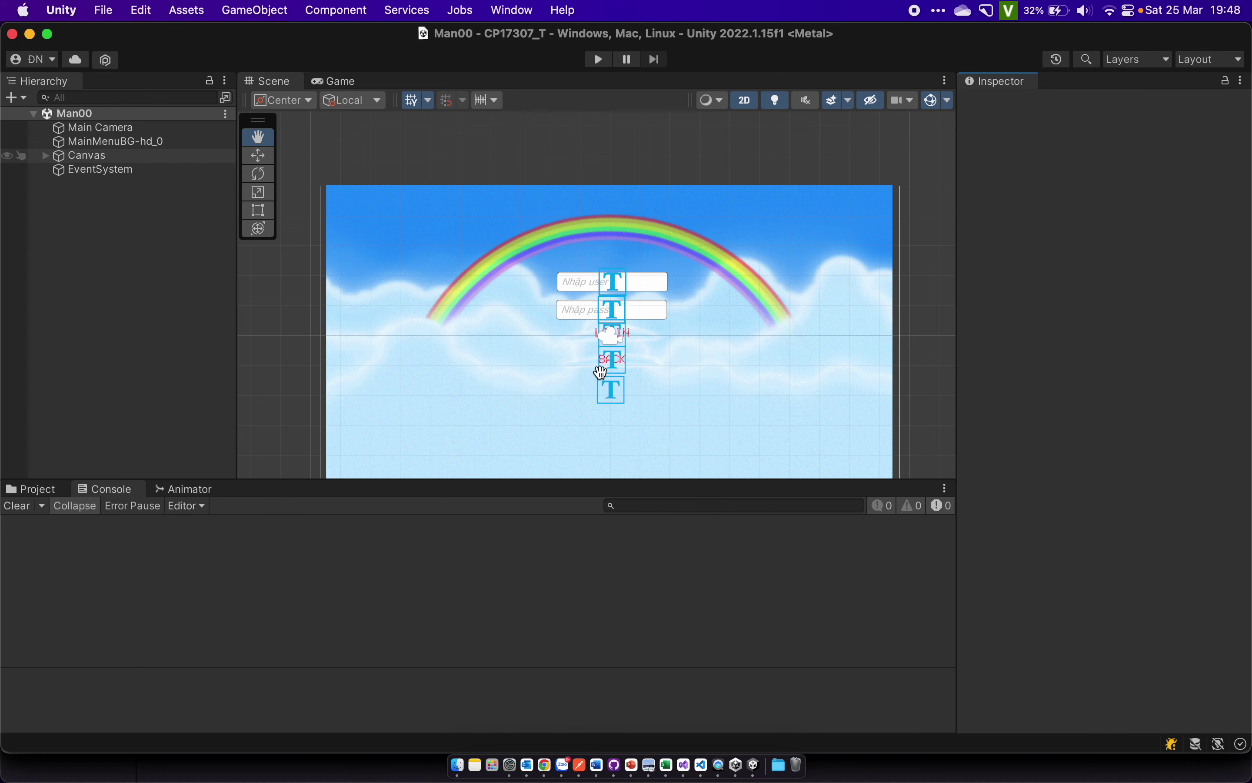
Under Canvas, deactivate the Login object and activate the MainMenu object
scroll(601, 372, up, 2)
scroll(601, 372, up, 2)
scroll(601, 372, up, 1)
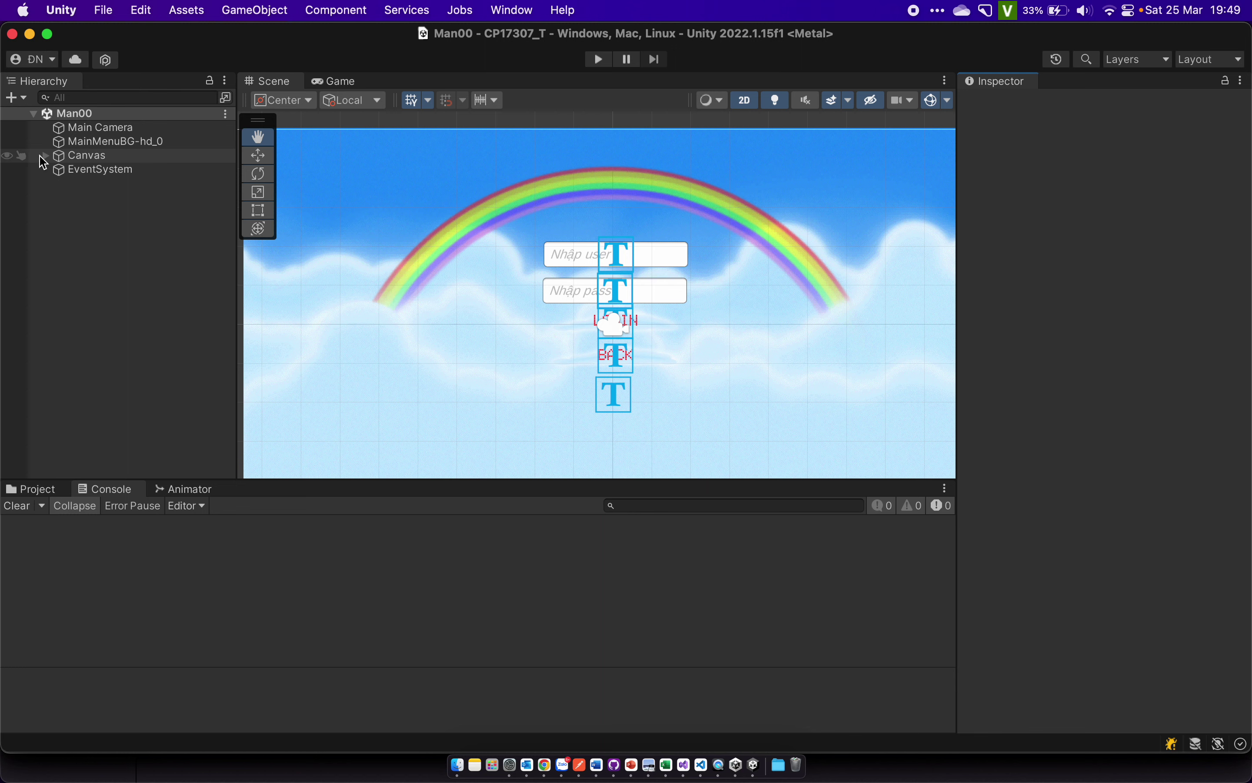
click(45, 156)
click(57, 183)
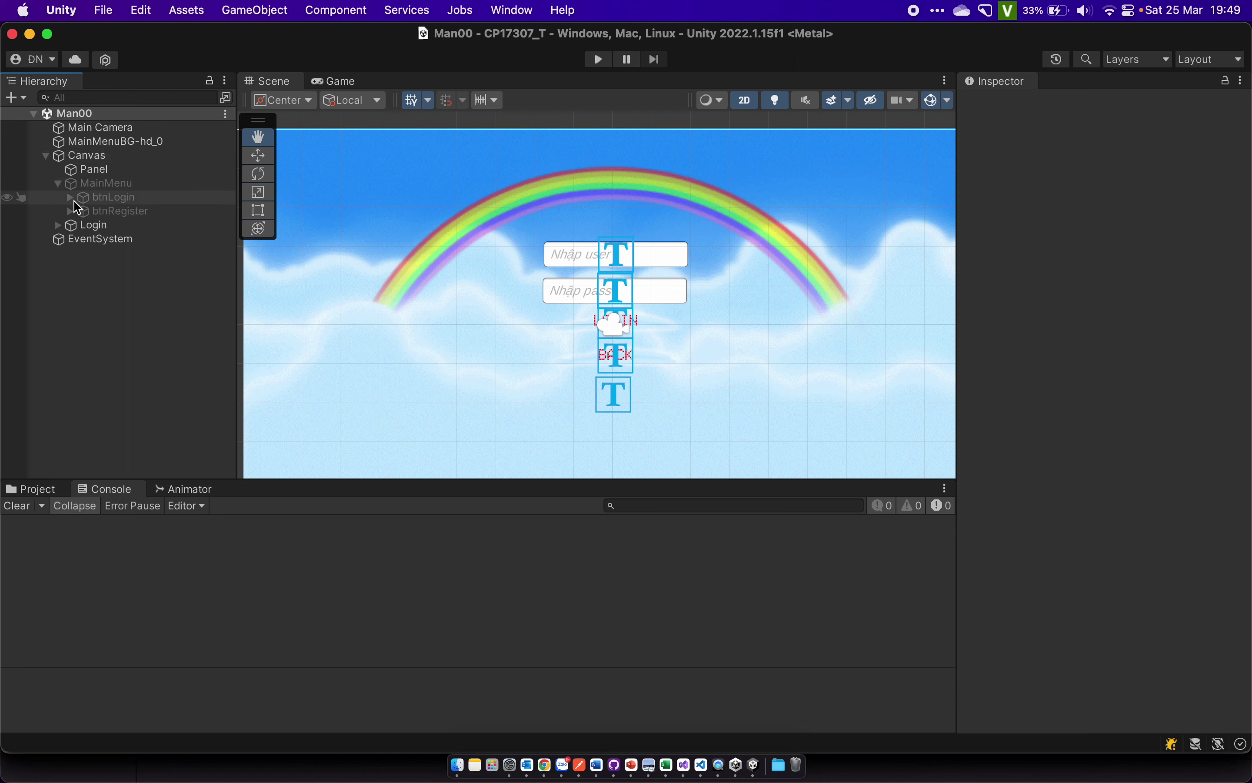
click(91, 226)
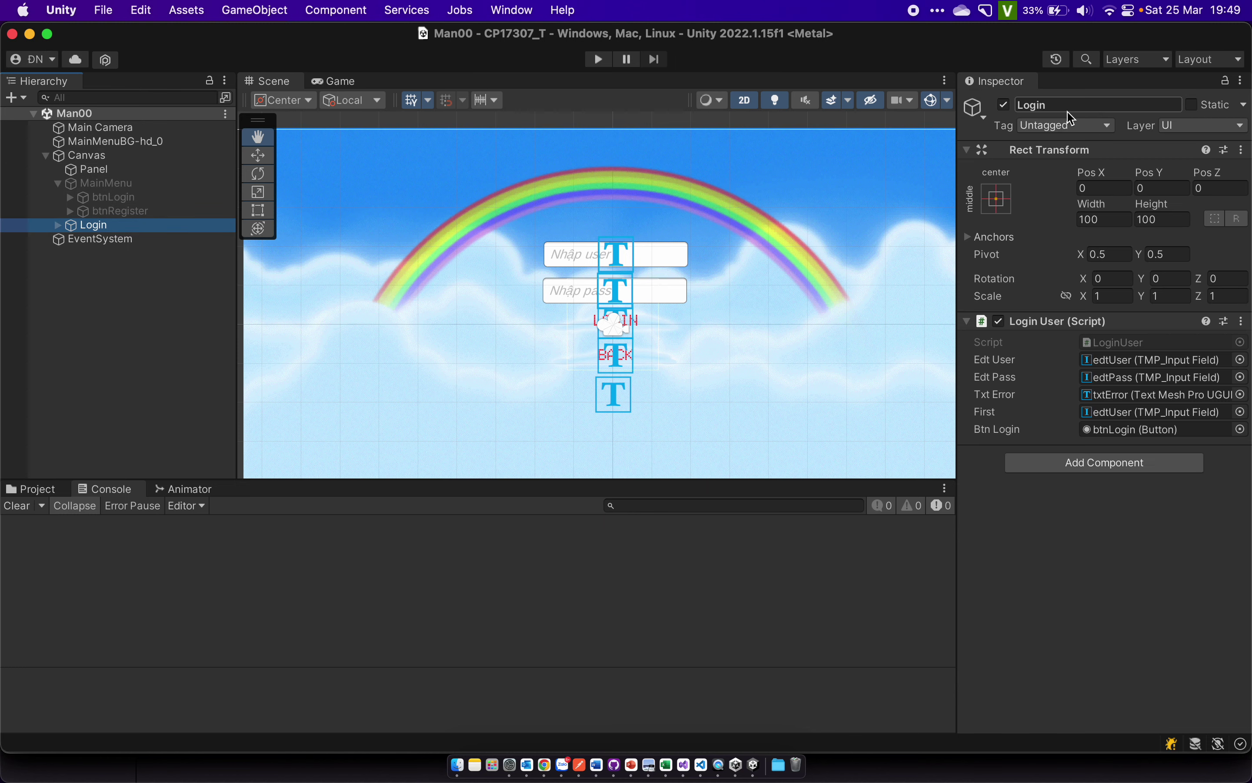
click(1004, 104)
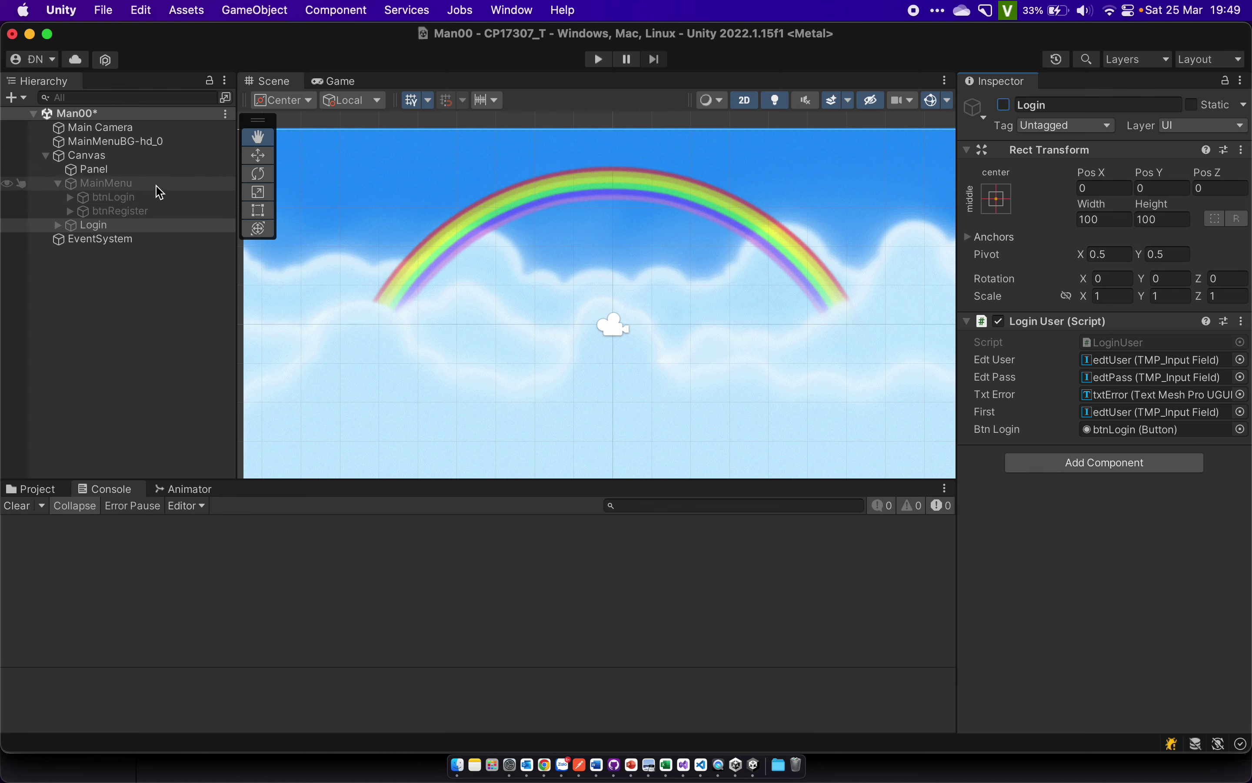
click(157, 185)
click(1004, 104)
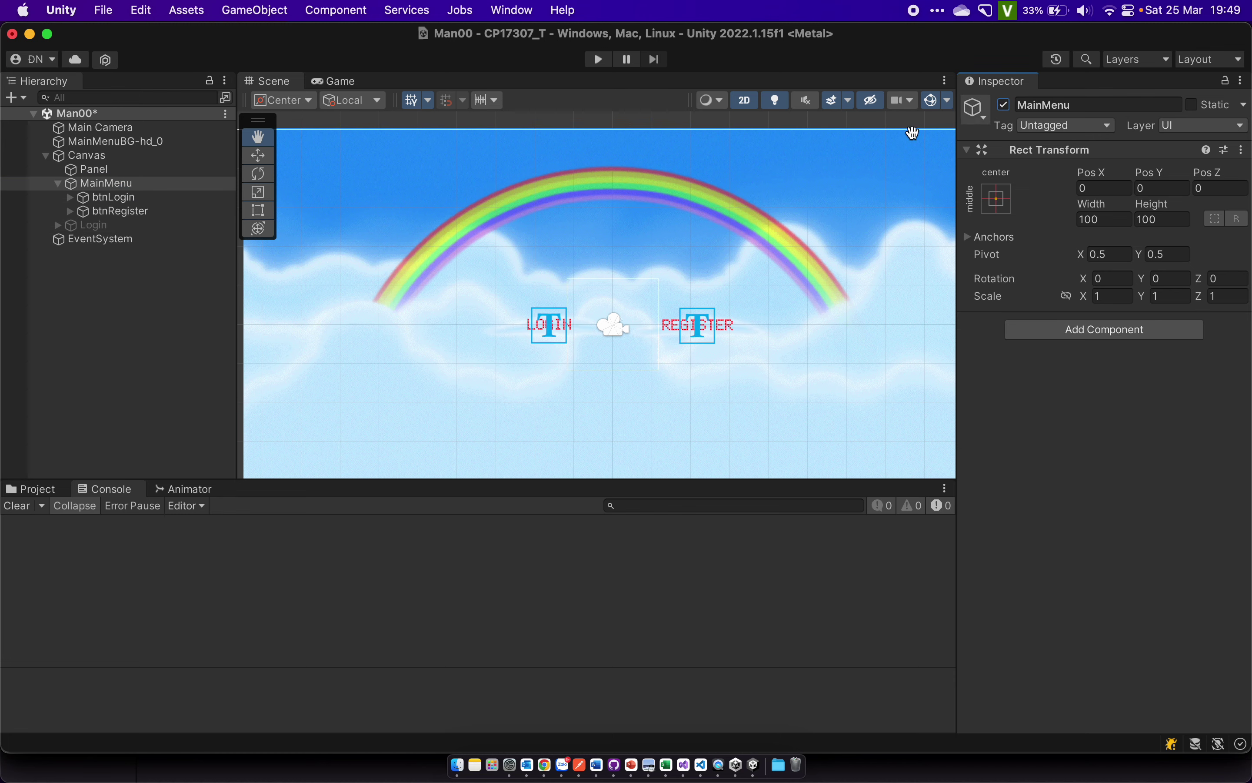
Select the btnLogin button in the MainMenu group
scroll(612, 288, up, 3)
scroll(613, 288, up, 2)
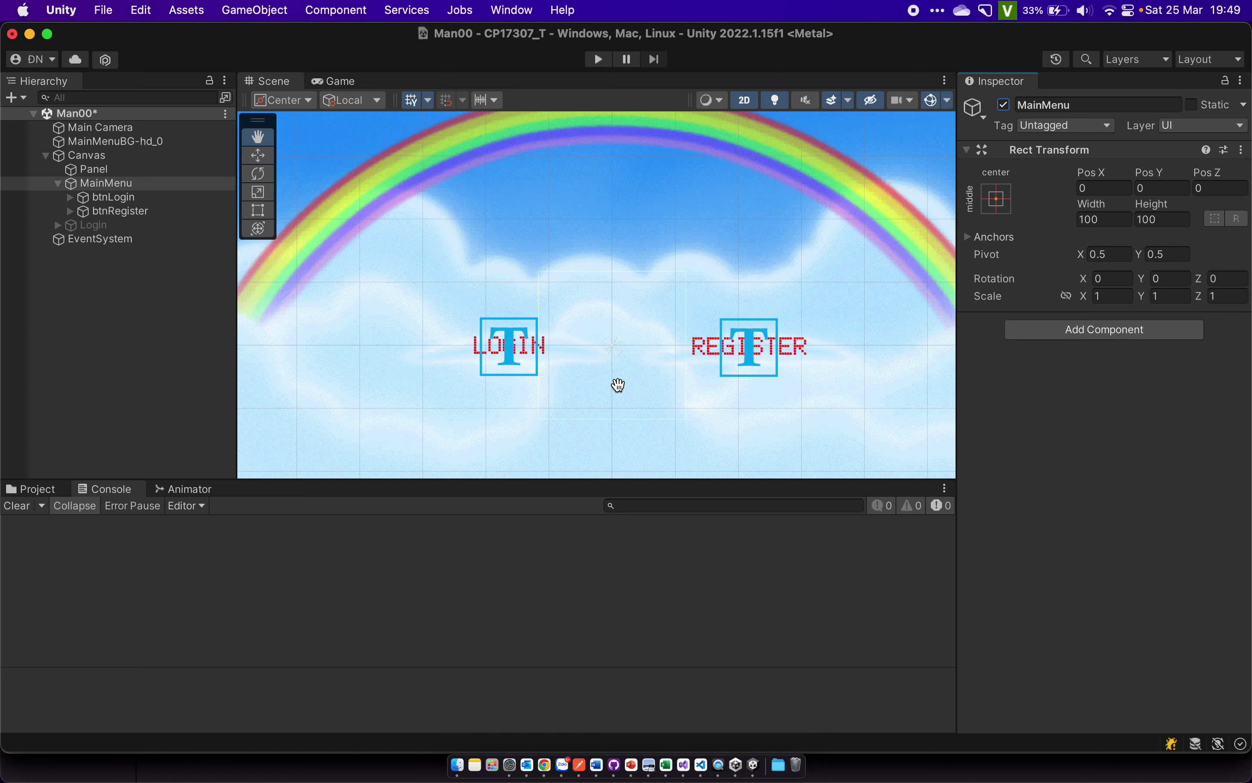
scroll(618, 384, down, 1)
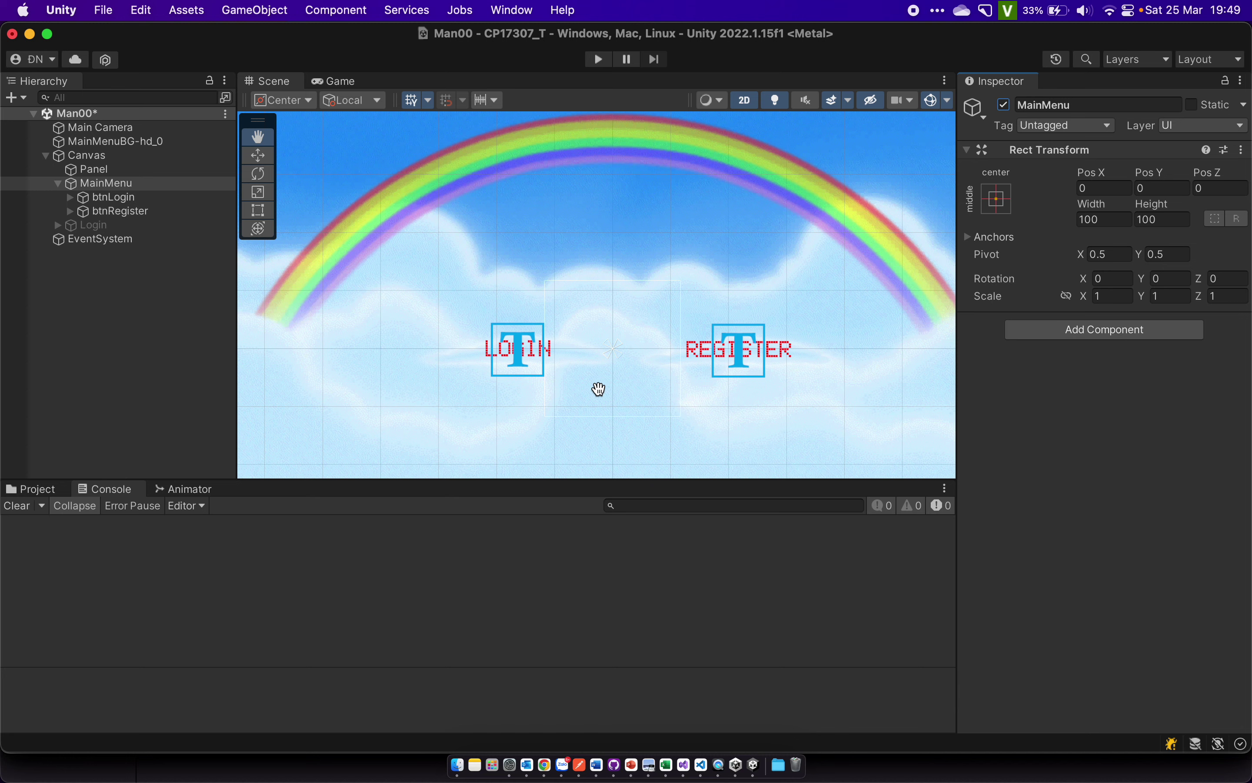
click(109, 199)
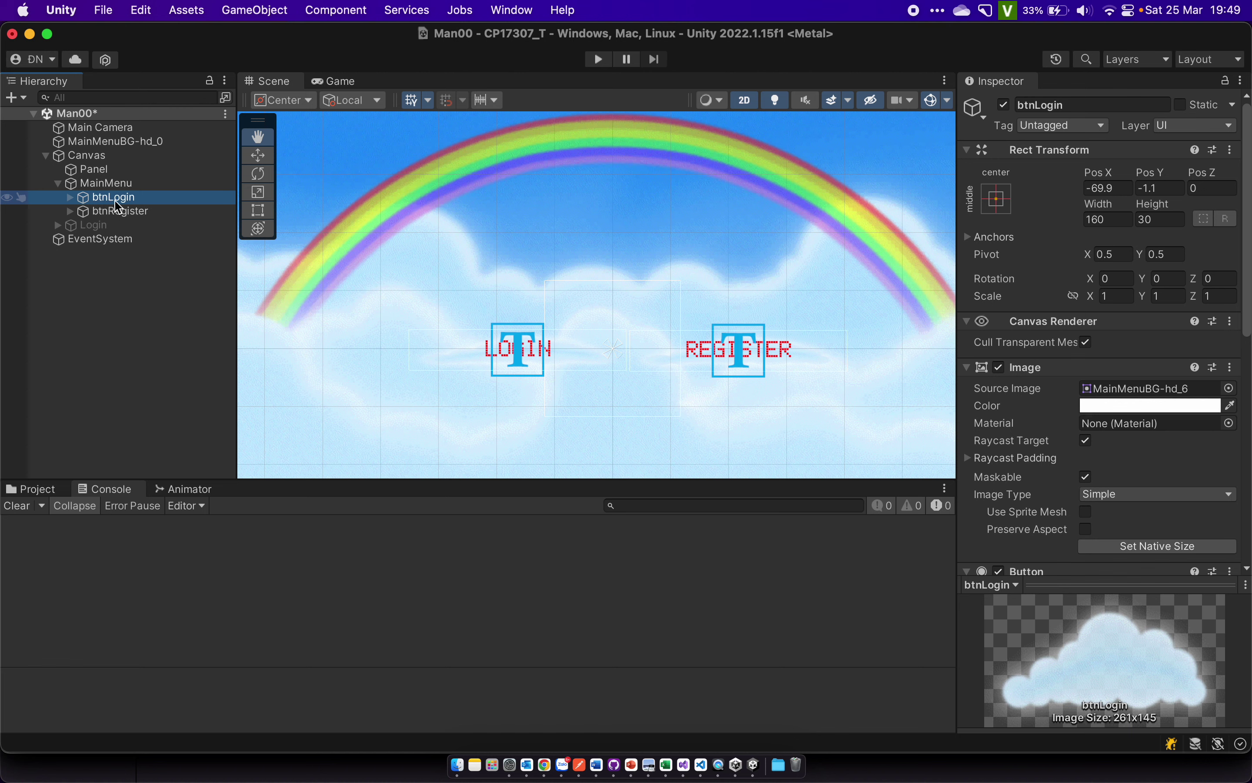
Duplicate btnLogin and rename the copy btnForgot
drag(109, 204, 123, 200)
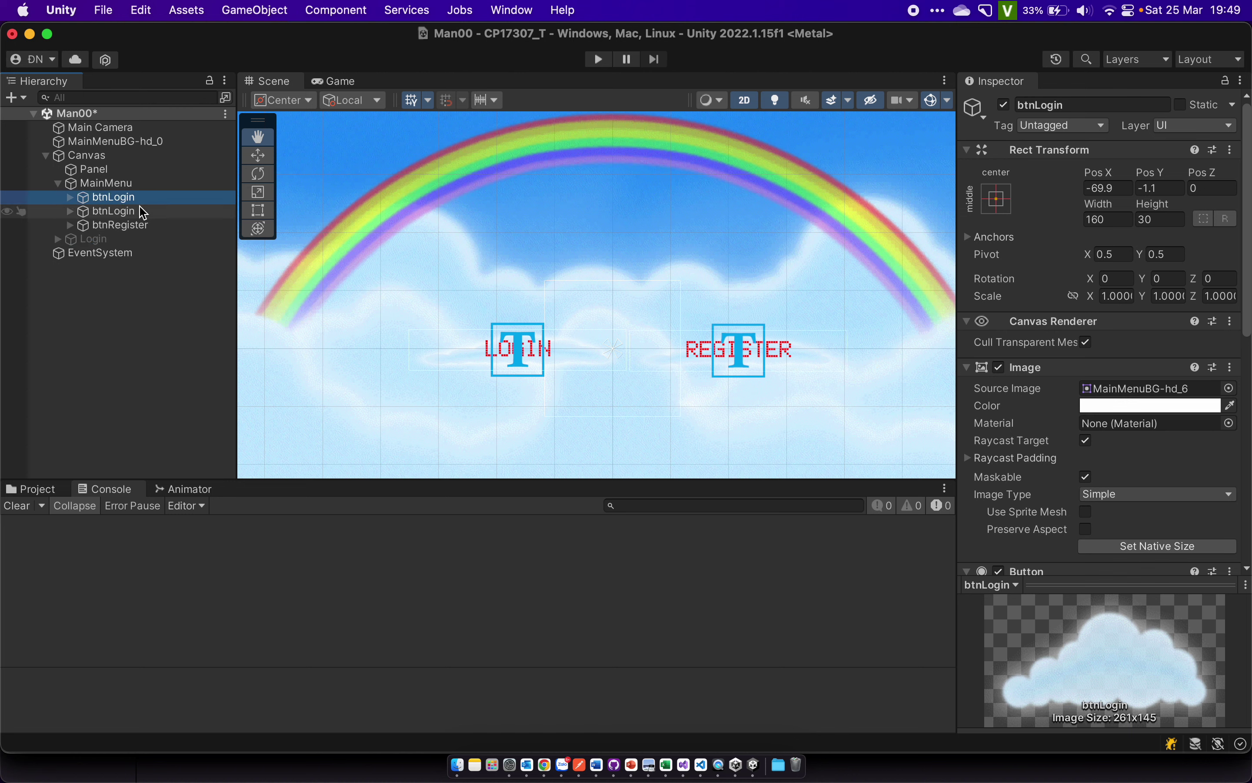
right_click(136, 205)
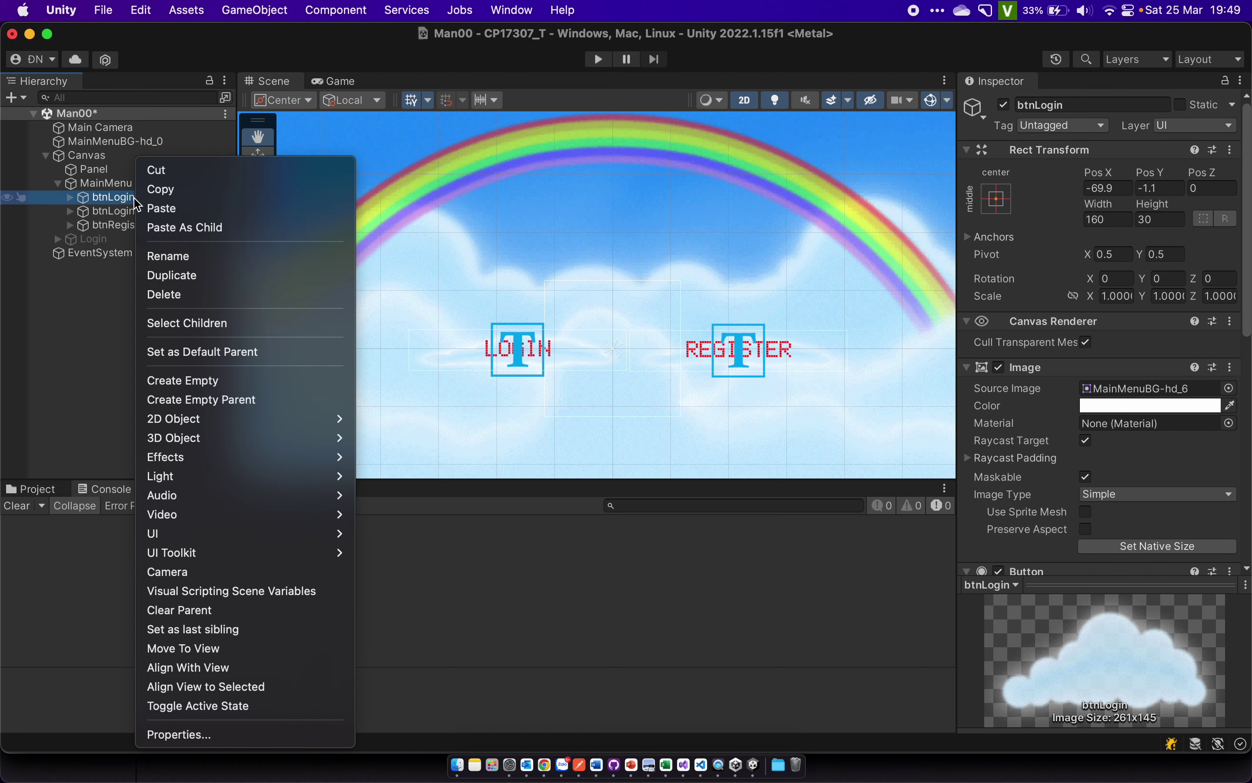
click(247, 259)
text(btnForgot)
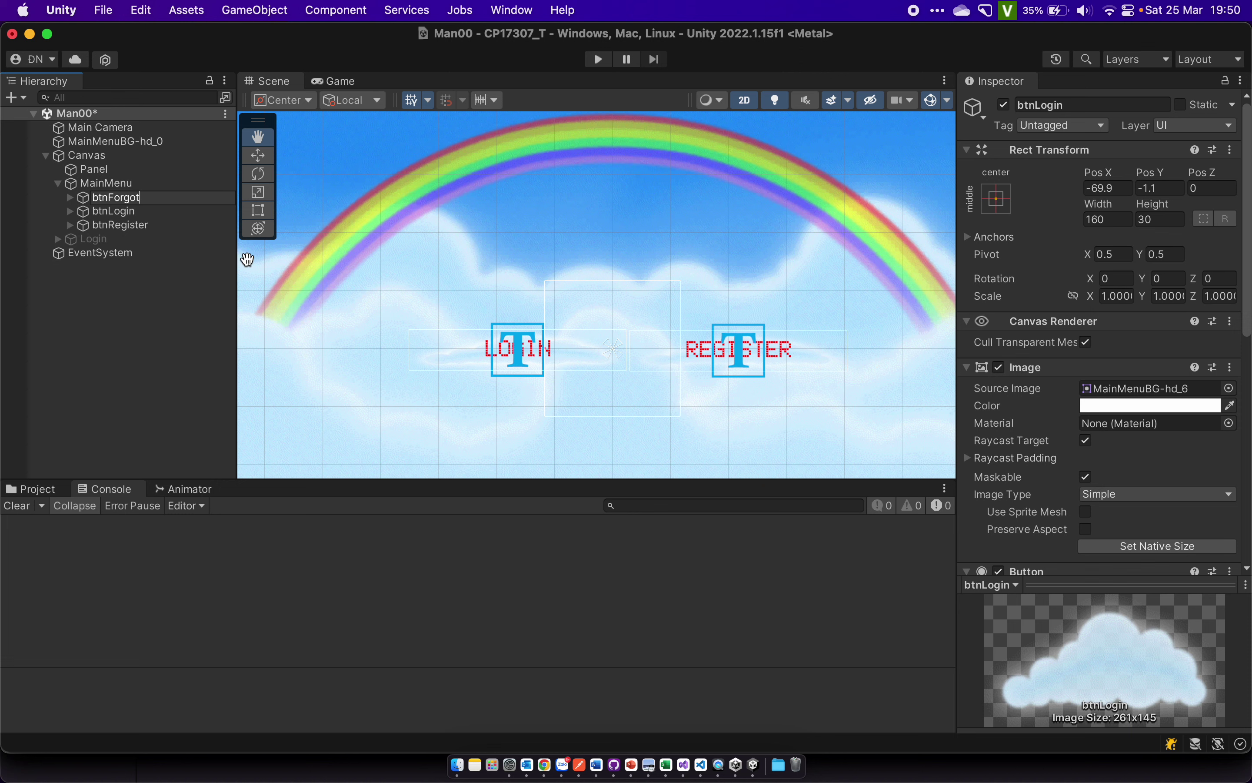
key(Return)
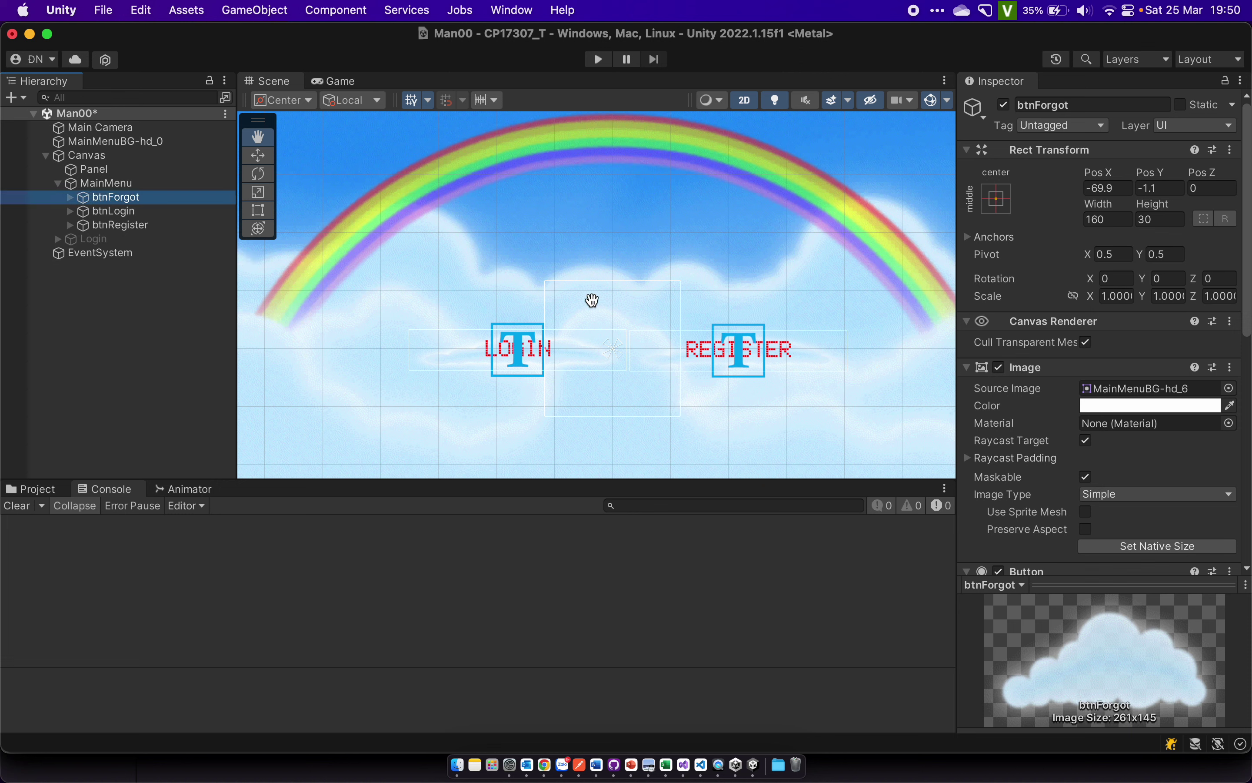
Move btnForgot up above LOGIN and change its Text (TMP) label to Forgot
click(258, 155)
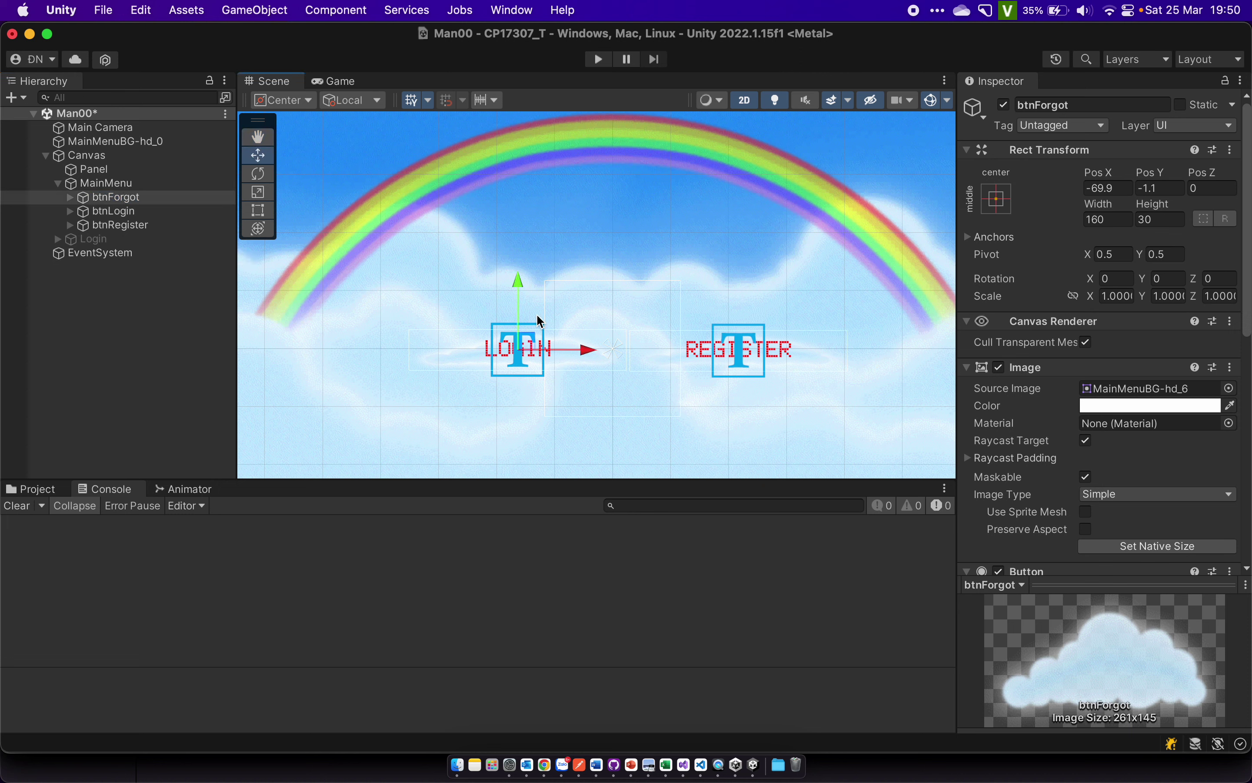
mouse_move(520, 350)
mouse_down()
mouse_move(657, 367)
mouse_move(656, 276)
mouse_move(637, 226)
mouse_up()
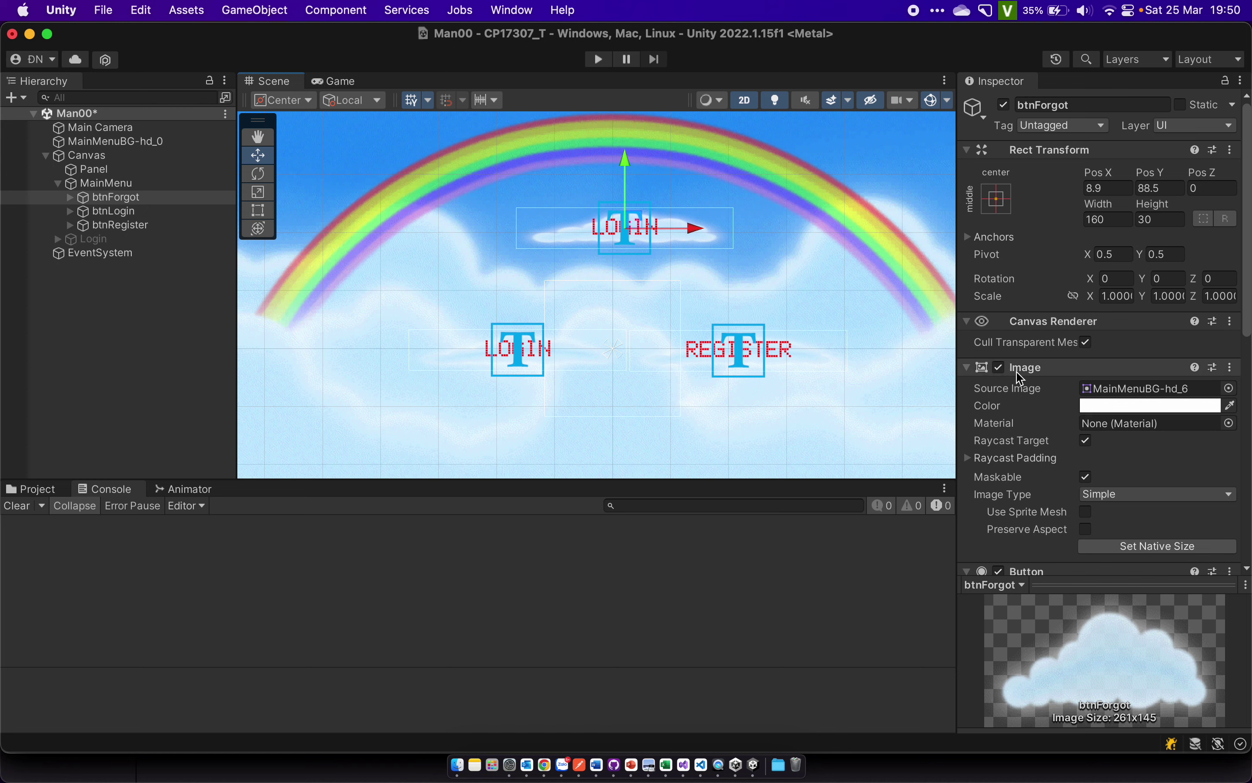
click(71, 197)
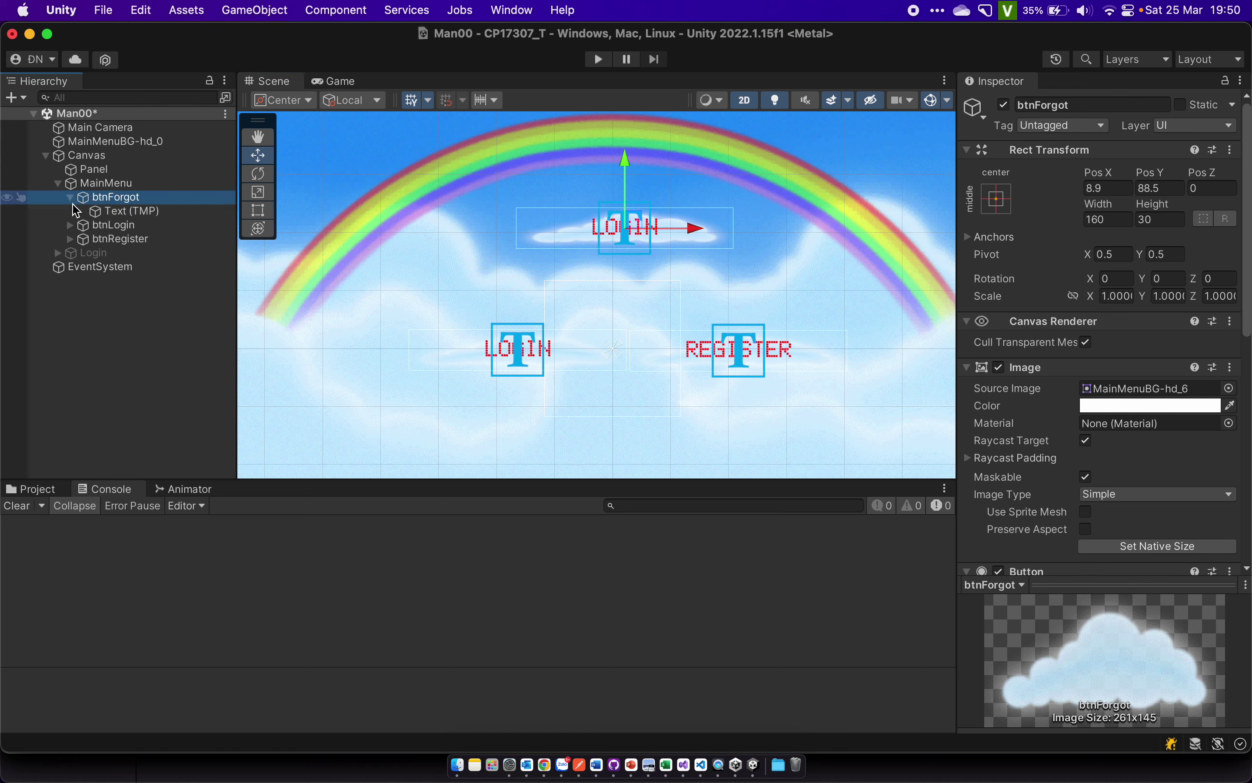
click(96, 217)
click(1030, 428)
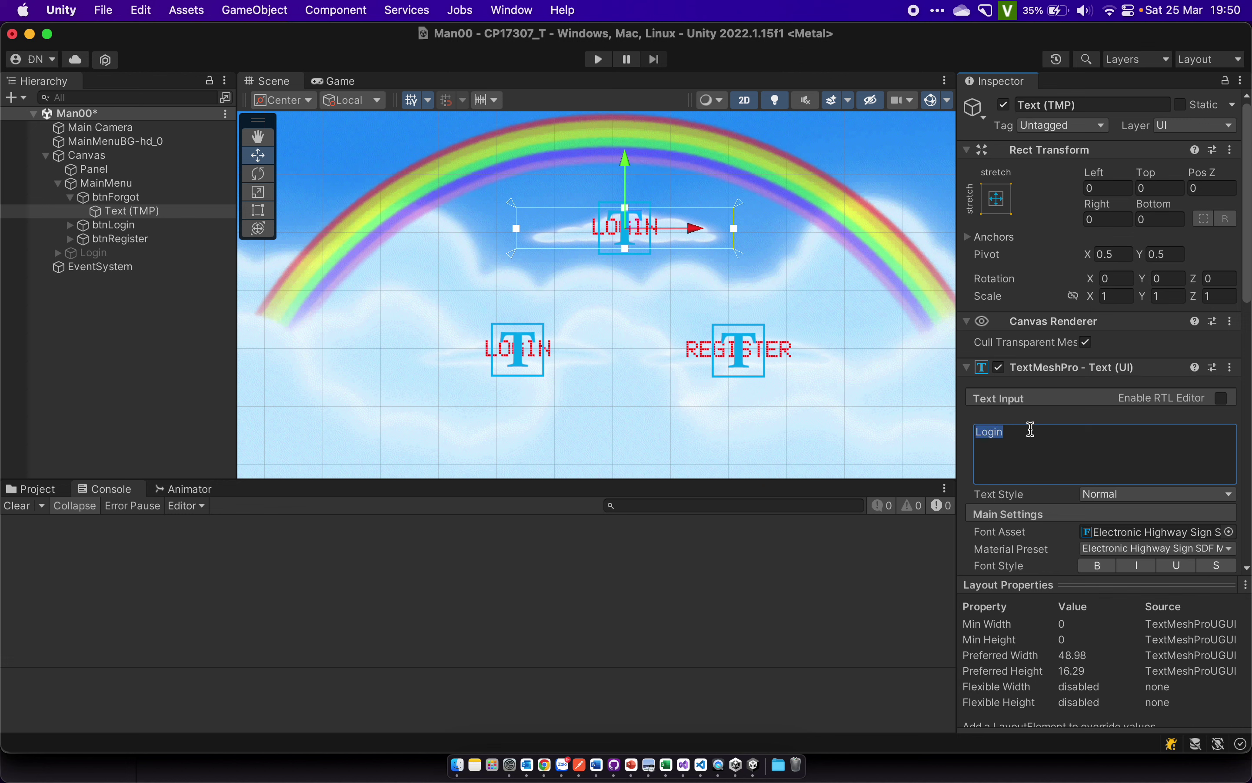
text(Forg)
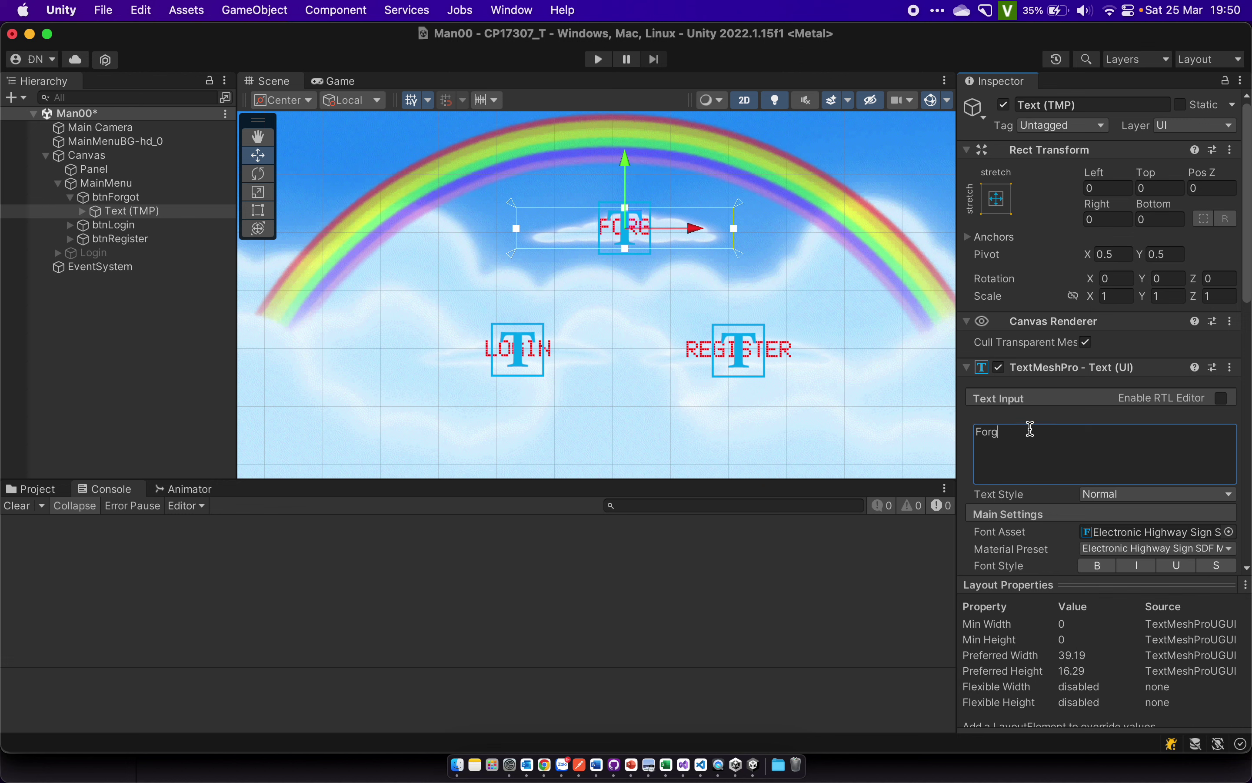
text(ot)
Remove both copied On Click actions from btnForgot's Button, leaving the list empty
click(830, 285)
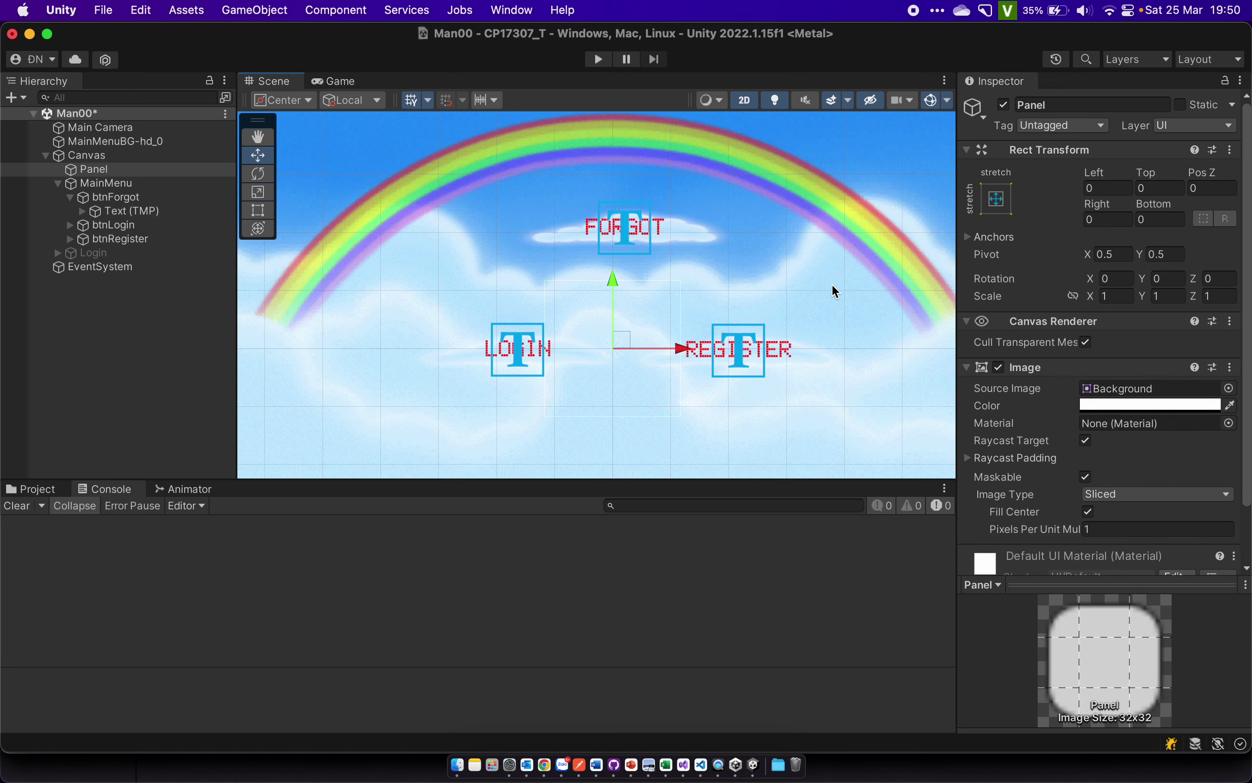
click(750, 248)
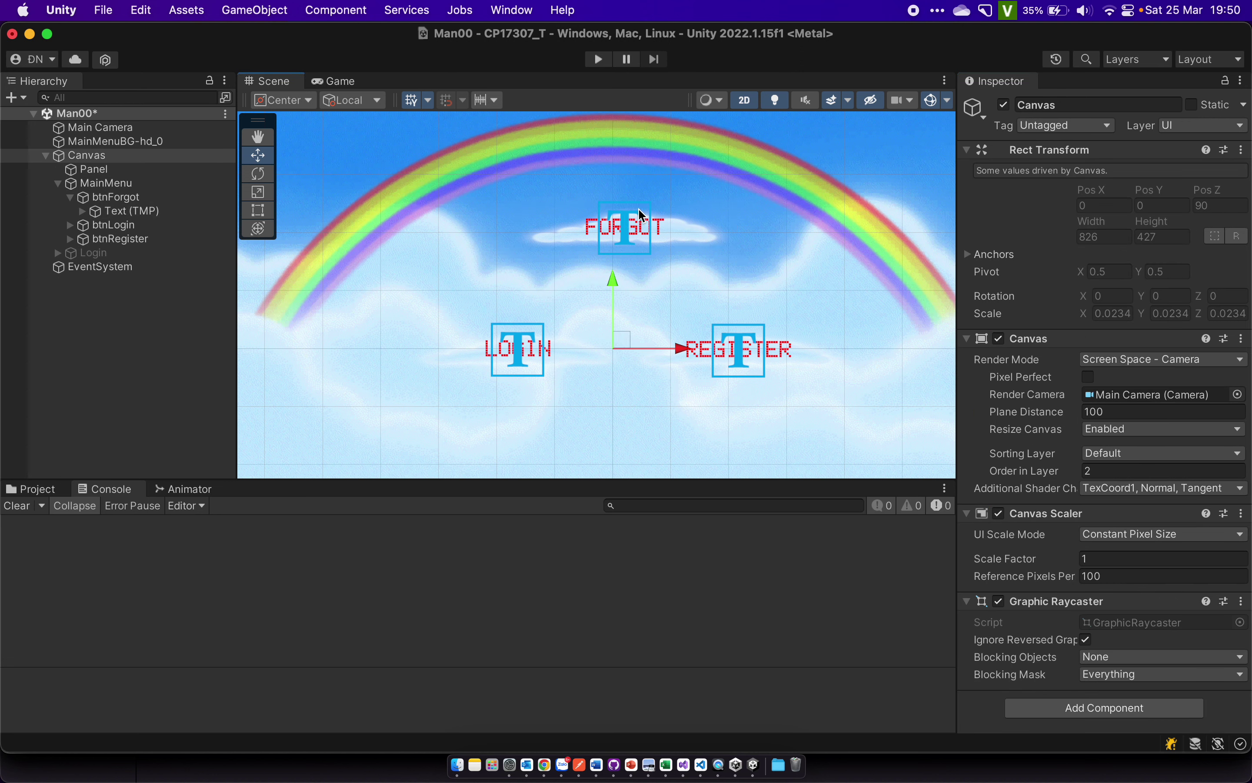
click(110, 199)
scroll(1031, 435, down, 10)
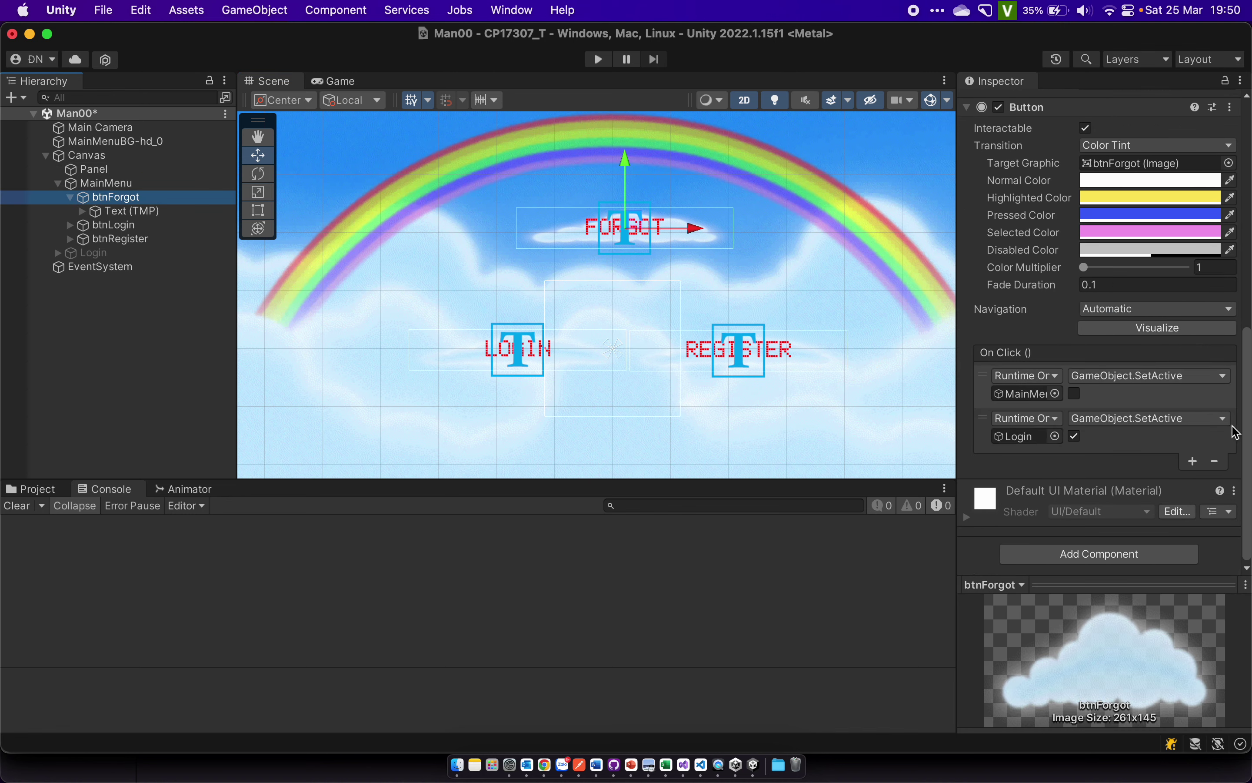
click(1215, 461)
click(1215, 461)
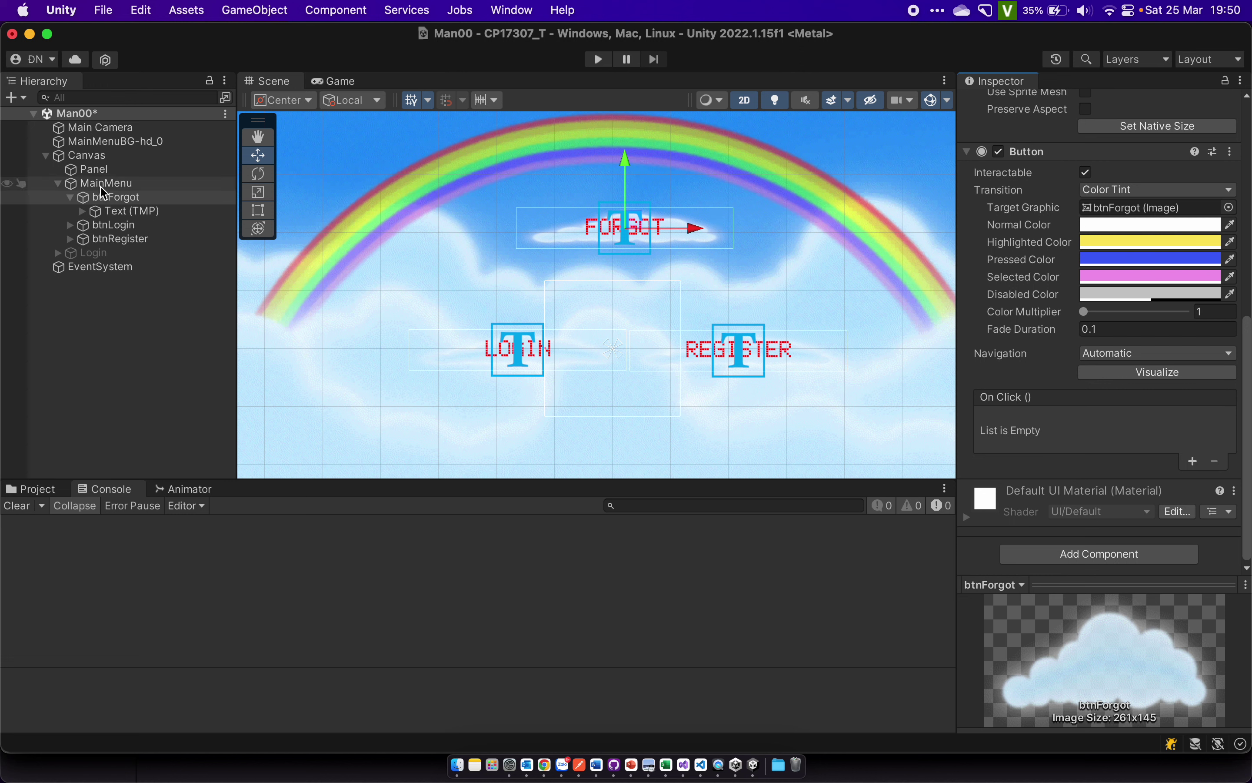
click(58, 183)
Create an empty child object of Canvas named SendOTP
click(78, 156)
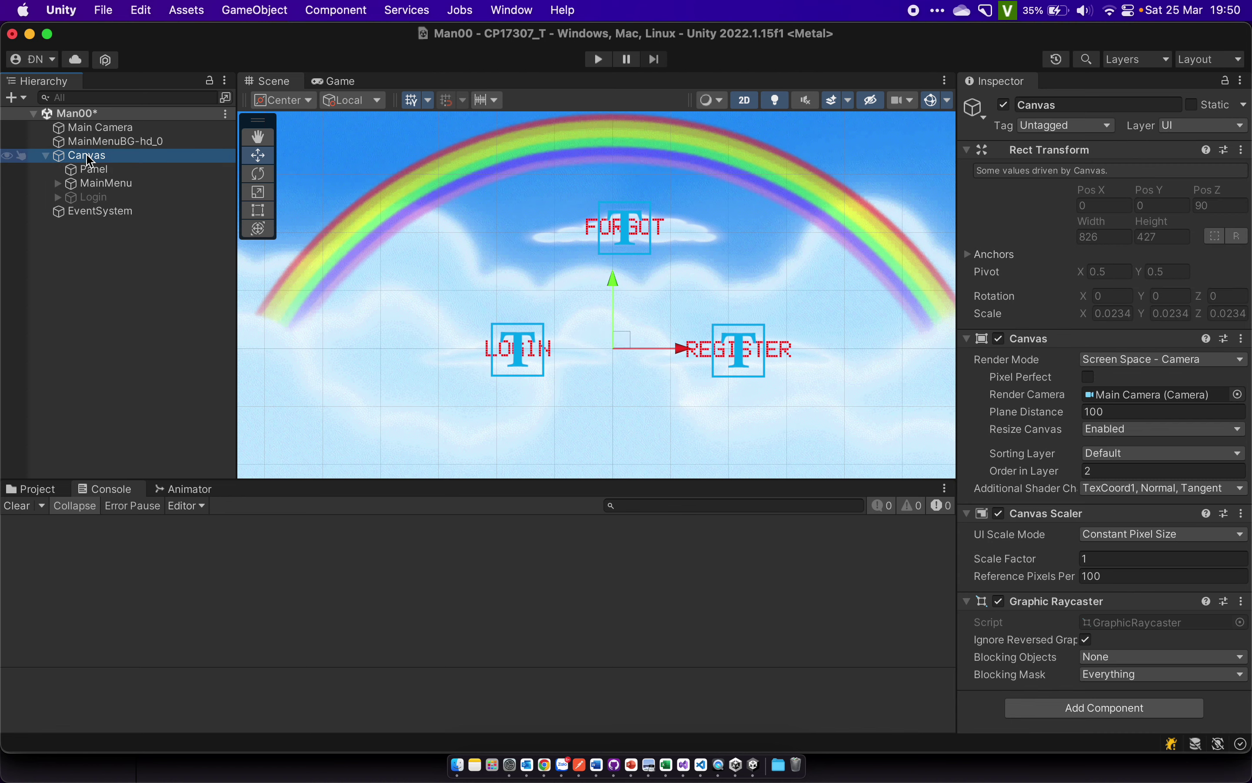
right_click(85, 157)
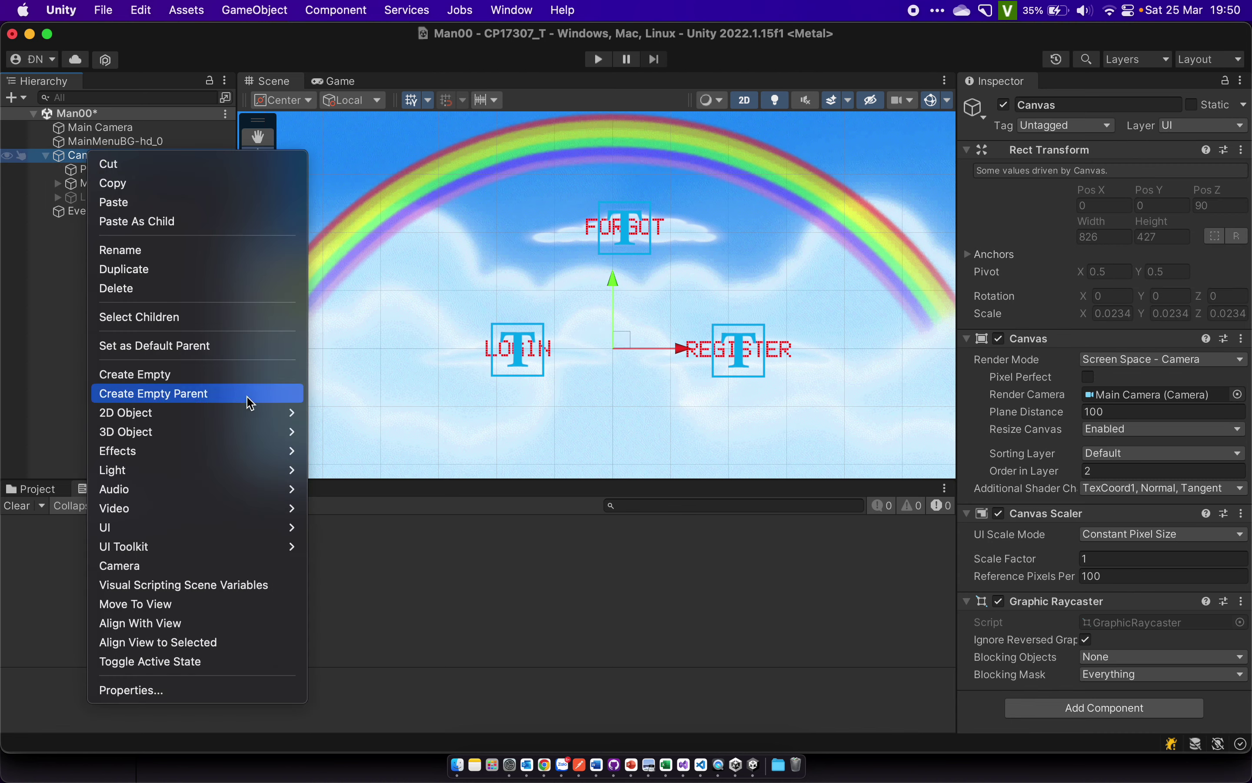
click(248, 374)
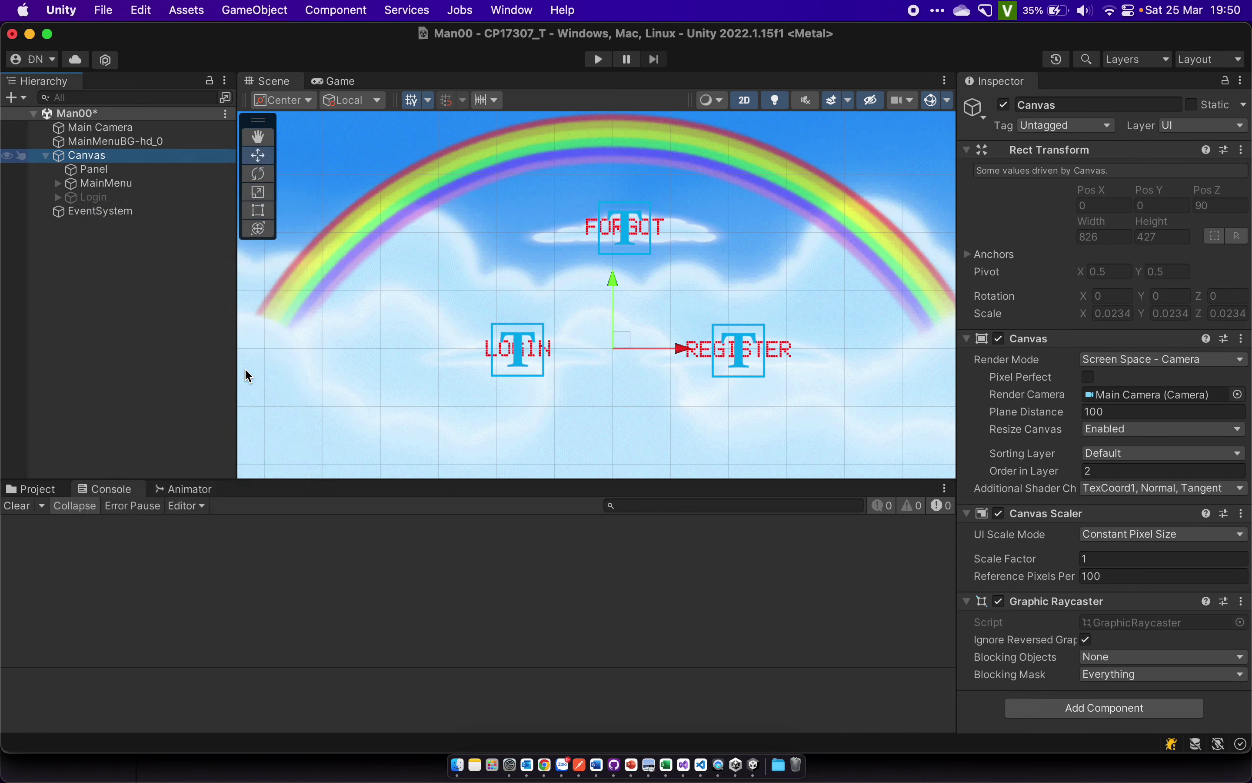
text(Forgot)
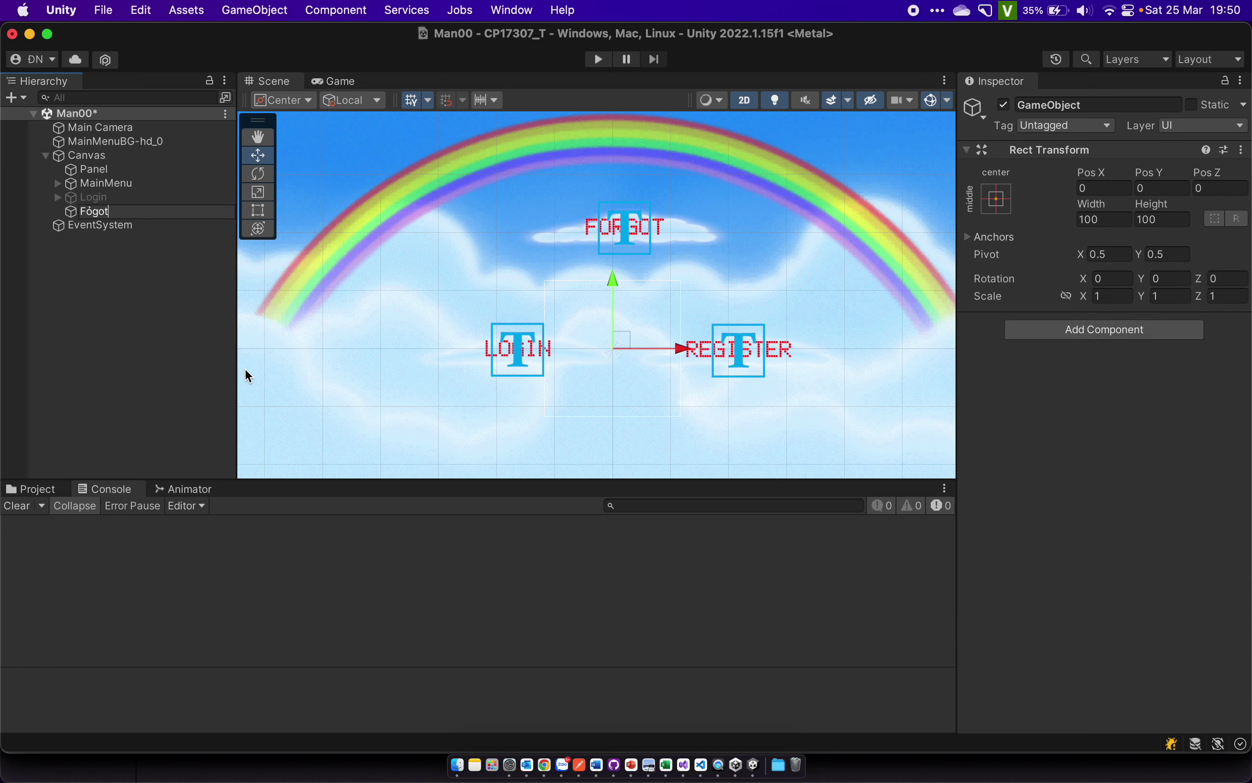
text(Pass)
text(word)
key(BackSpace)
key(BackSpace)
key(BackSpace)
key(BackSpace)
key(BackSpace)
key(BackSpace)
key(BackSpace)
text(Send)
text(OTP)
key(Return)
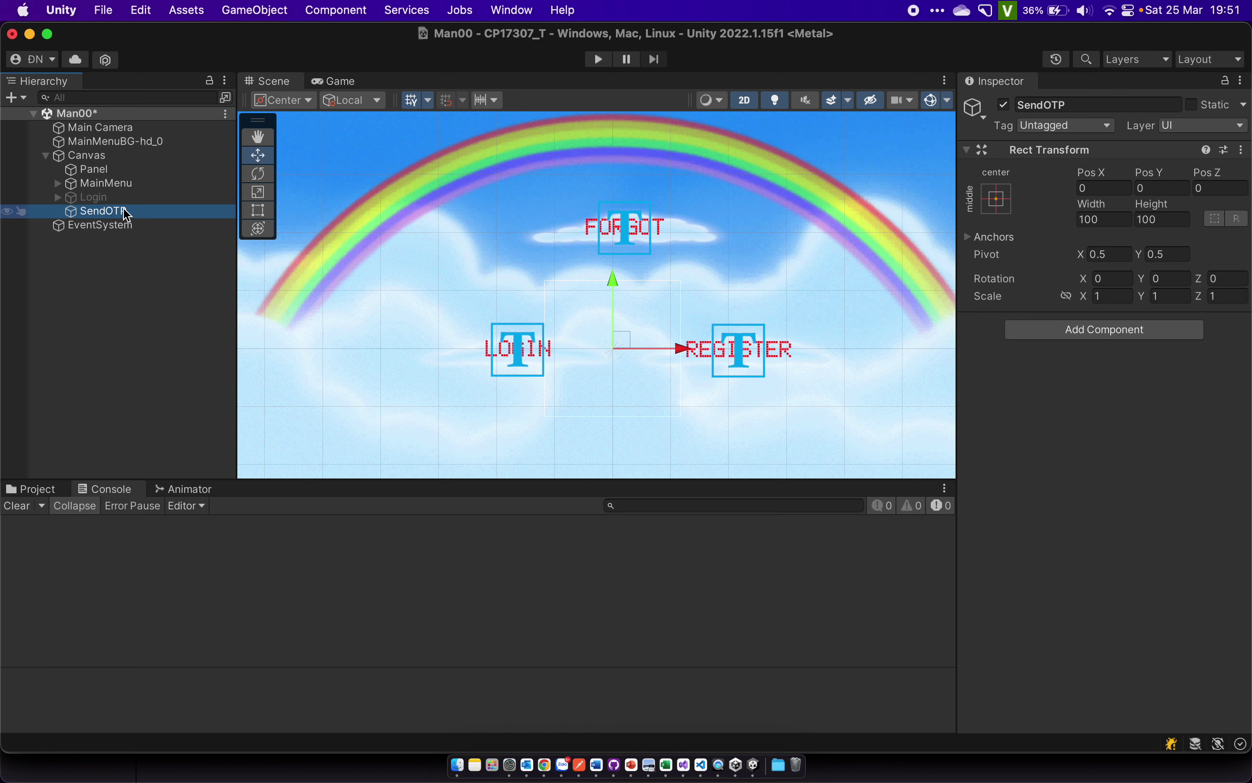
Add a TextMeshPro input field as a child of SendOTP
right_click(127, 213)
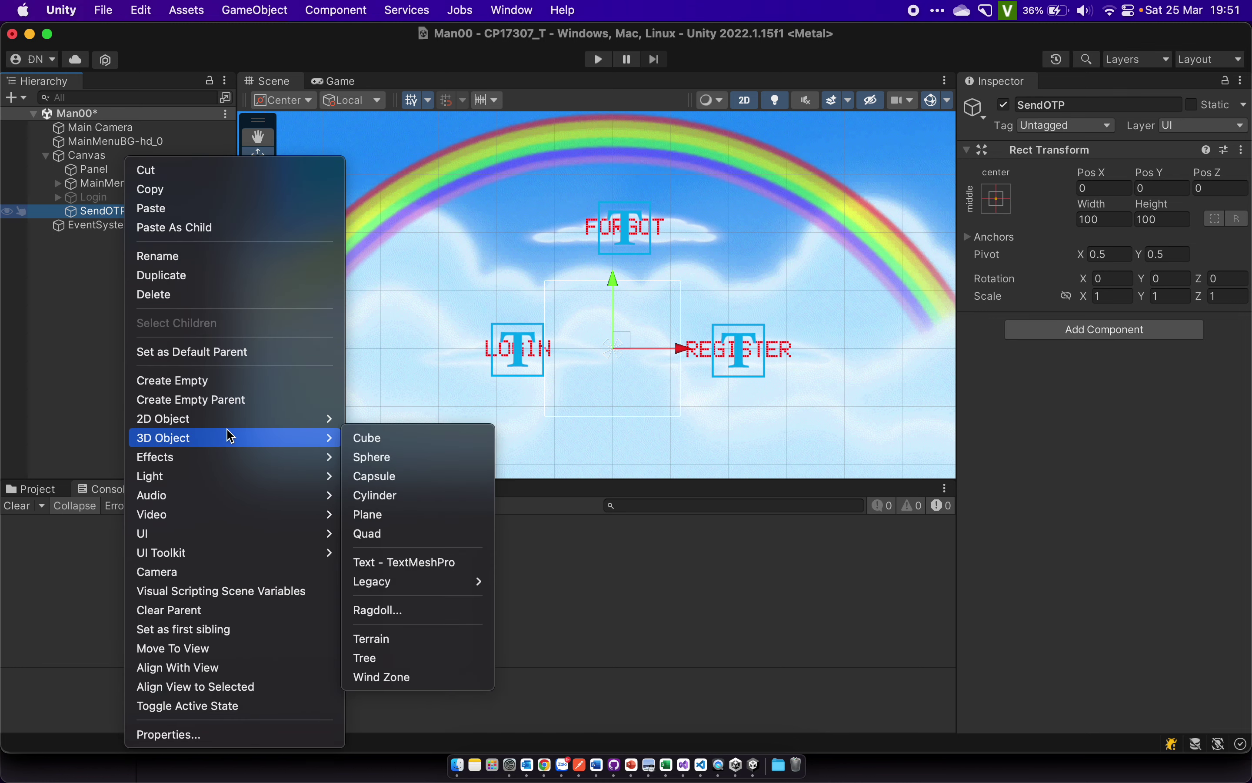
mouse_move(262, 459)
mouse_move(311, 534)
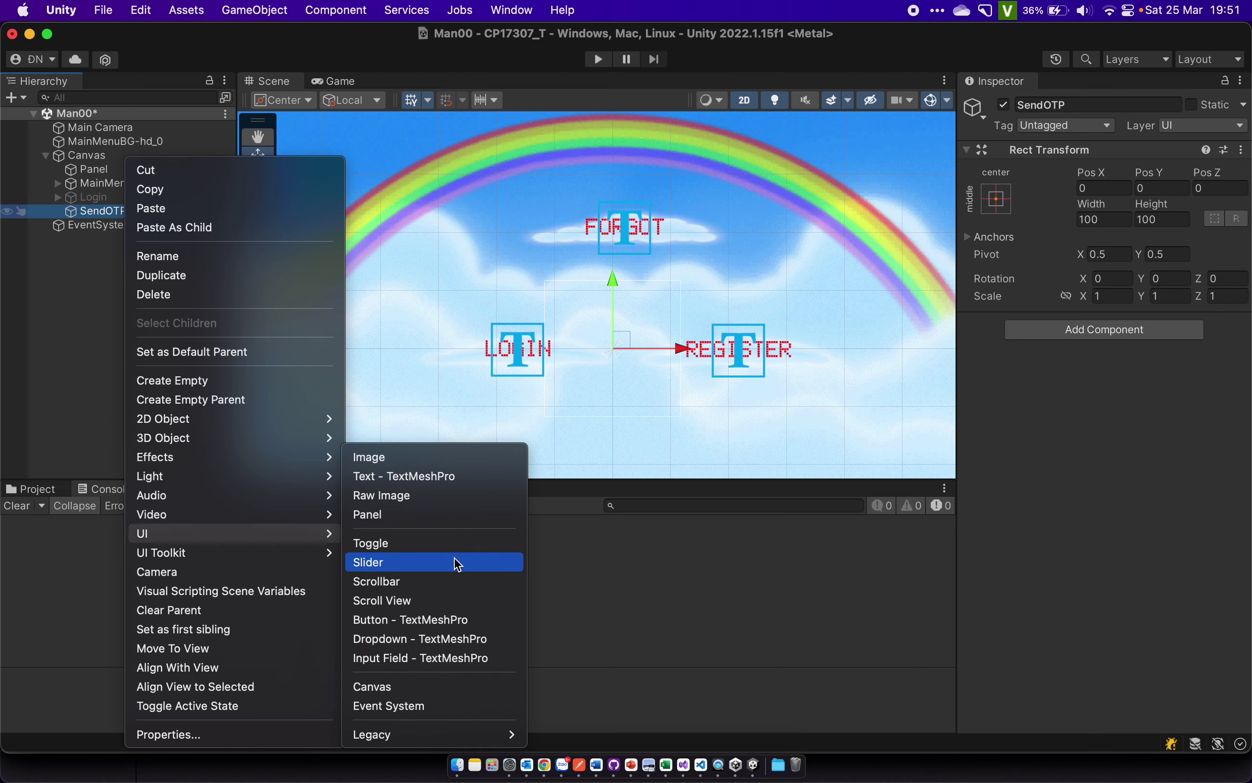
click(462, 657)
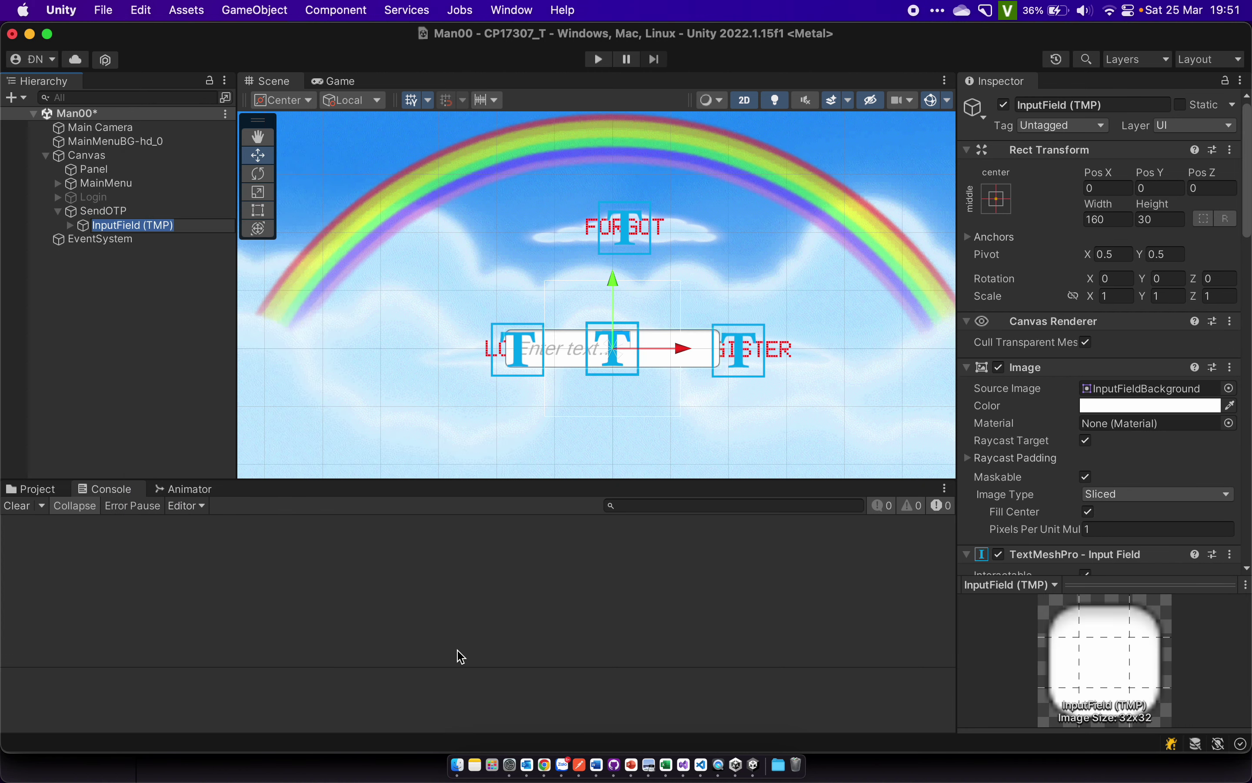
Deactivate MainMenu and move the SendOTP group up the canvas
click(119, 187)
click(1005, 106)
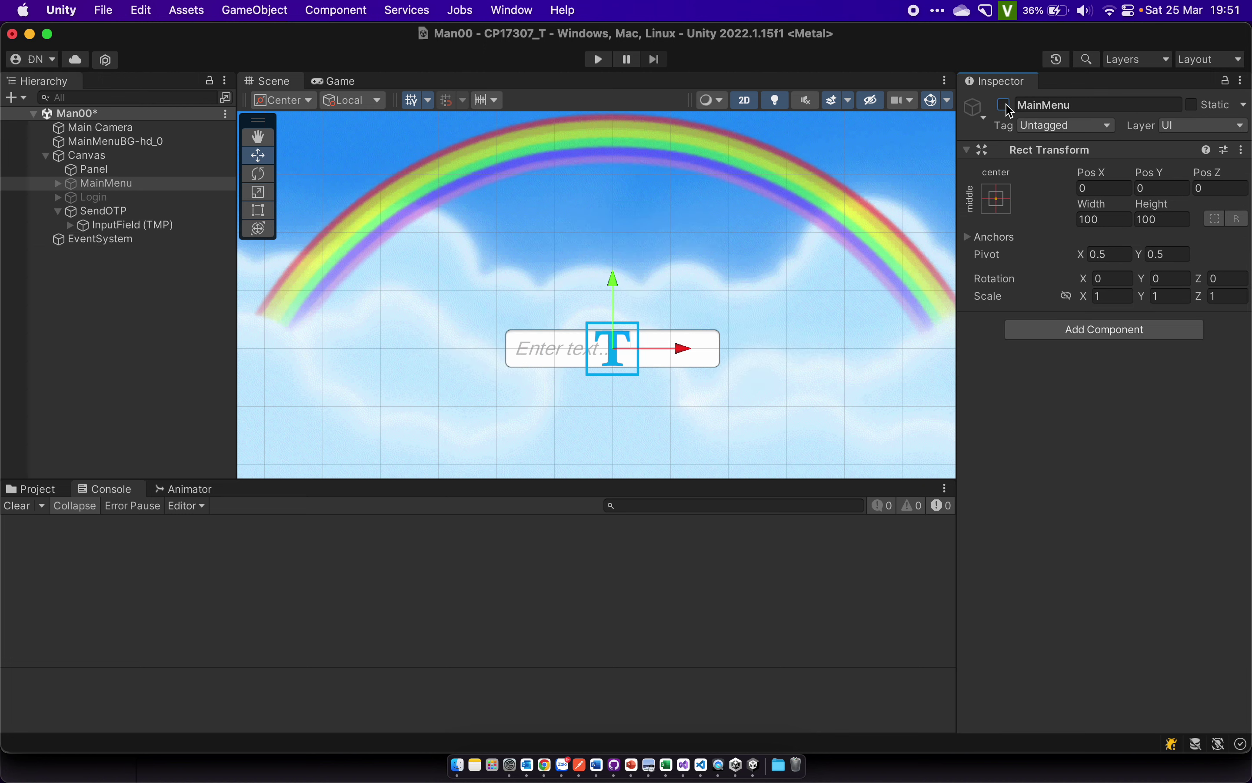
click(103, 210)
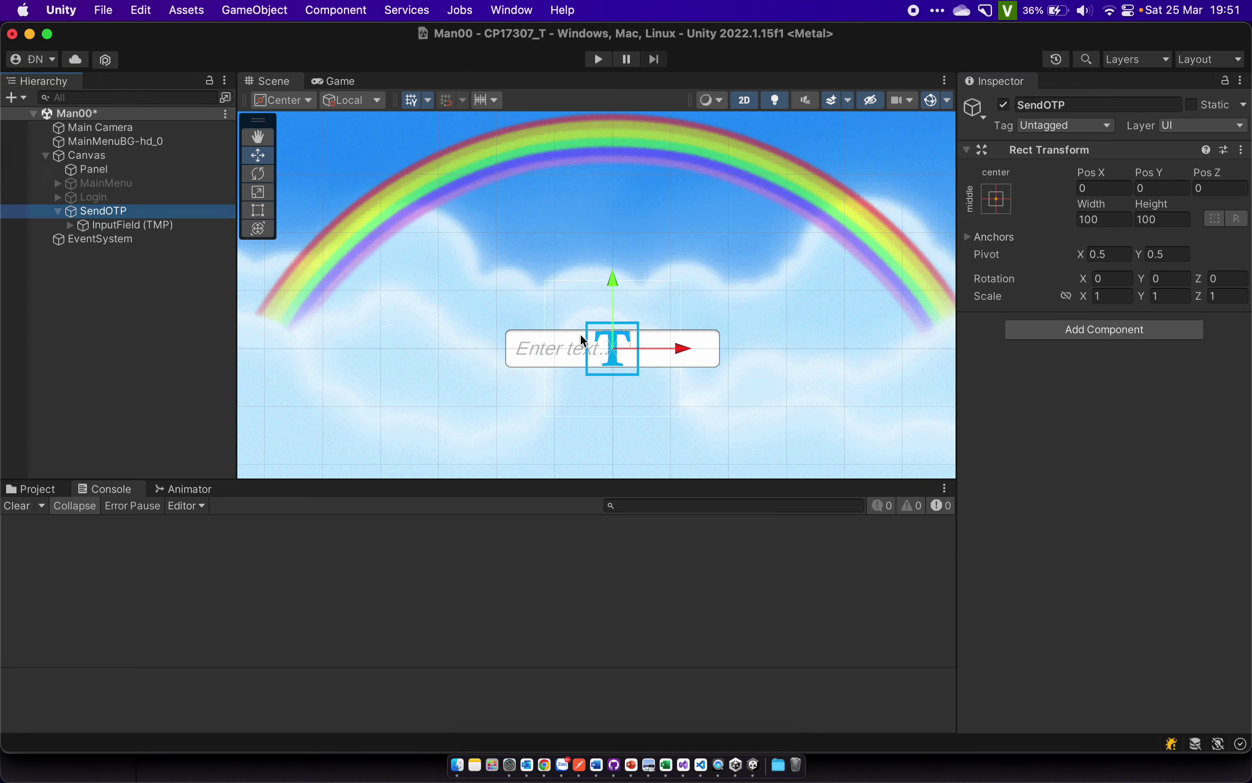
drag(621, 343, 623, 253)
Set the input field's Placeholder text to 'Nhập username'
click(70, 225)
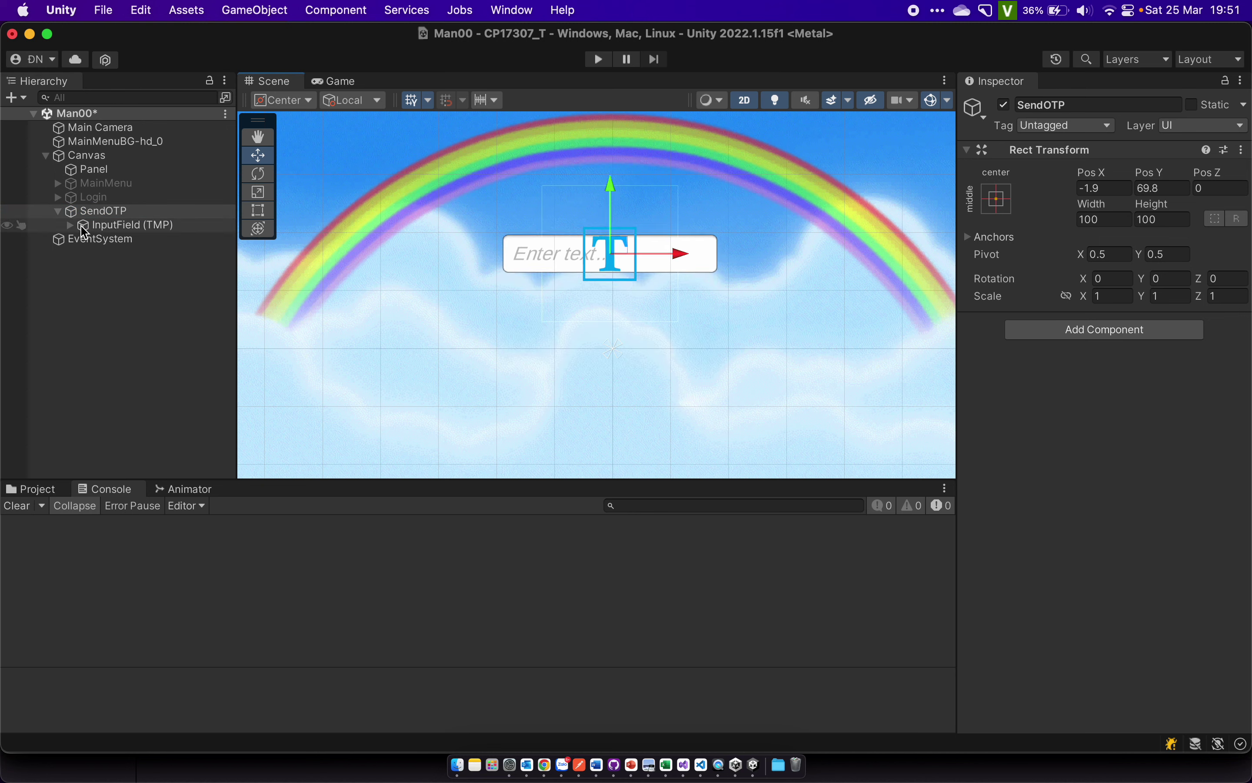
click(82, 239)
click(146, 252)
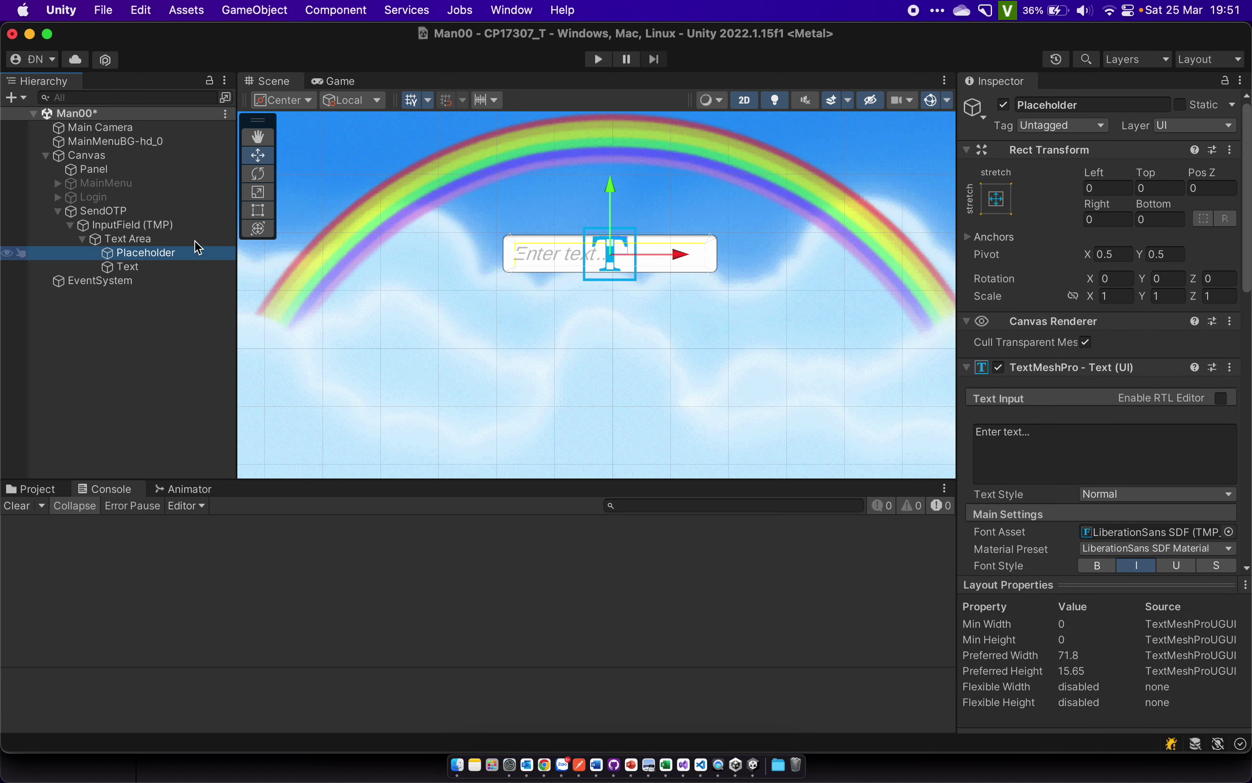
click(986, 430)
text(Nhập )
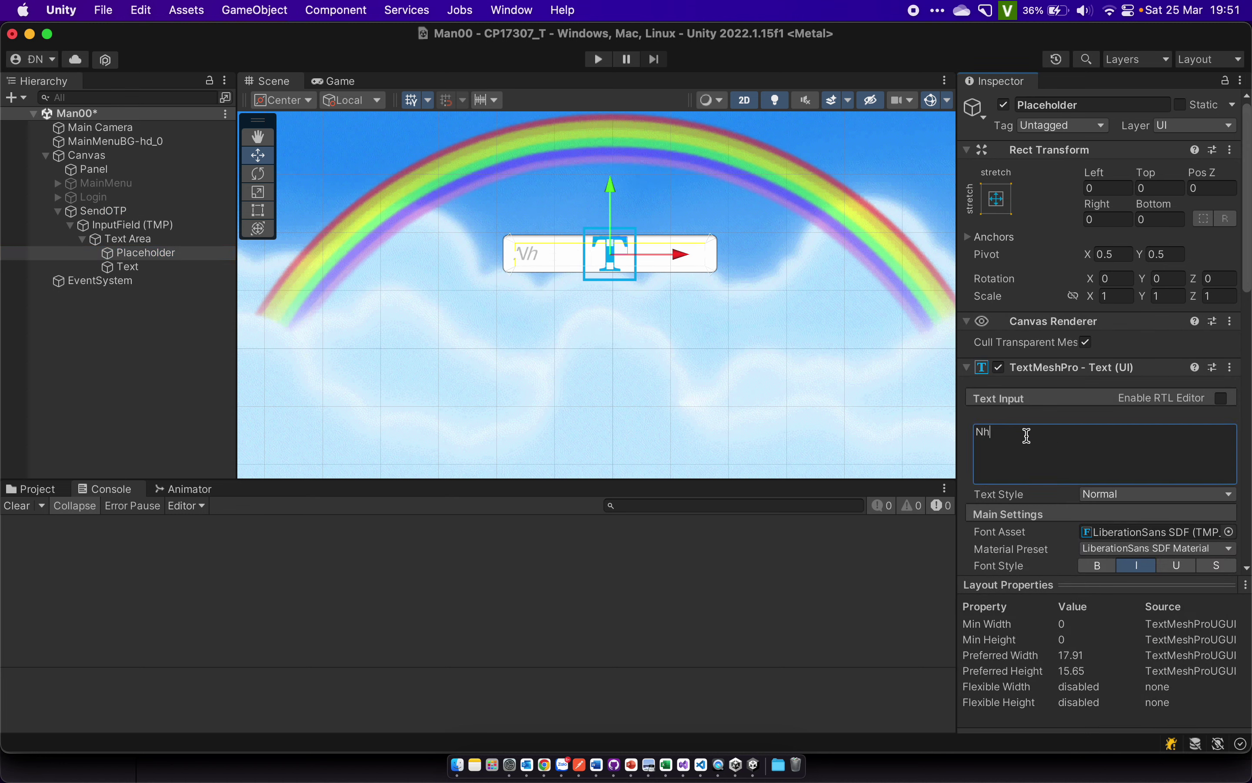
text(userna)
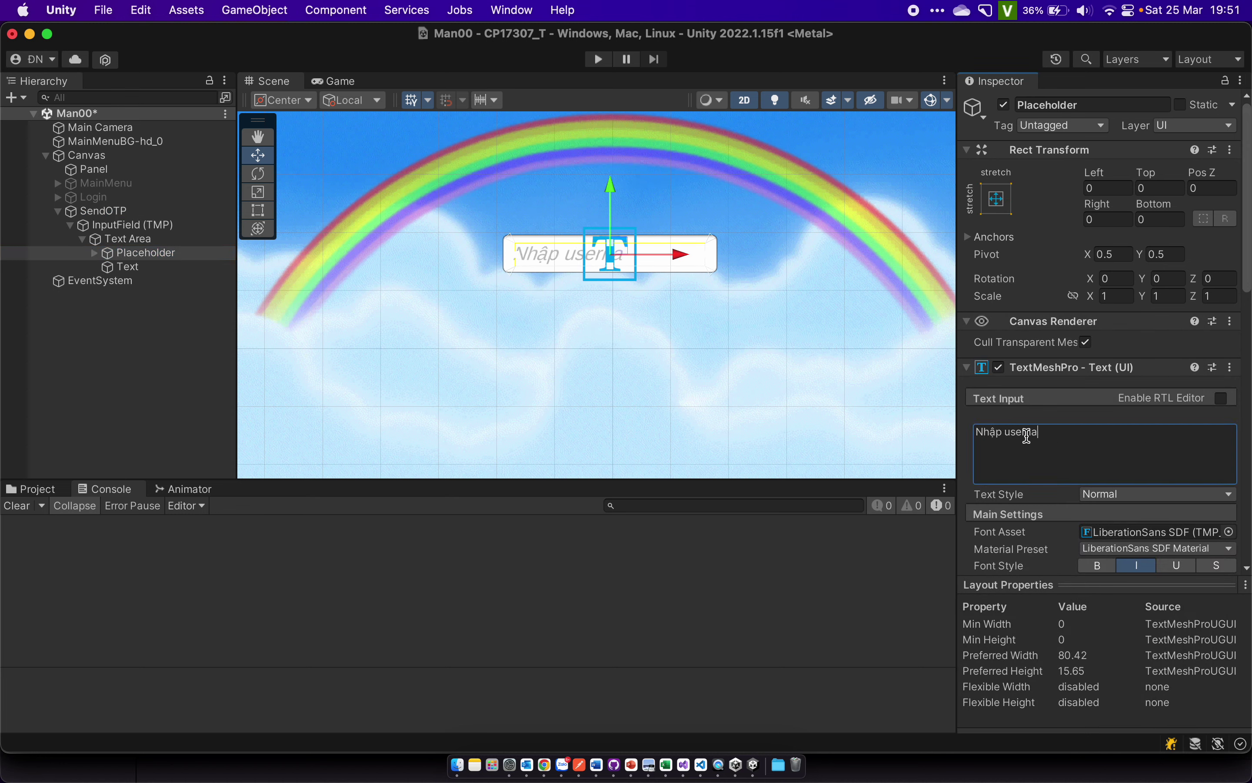
text(me)
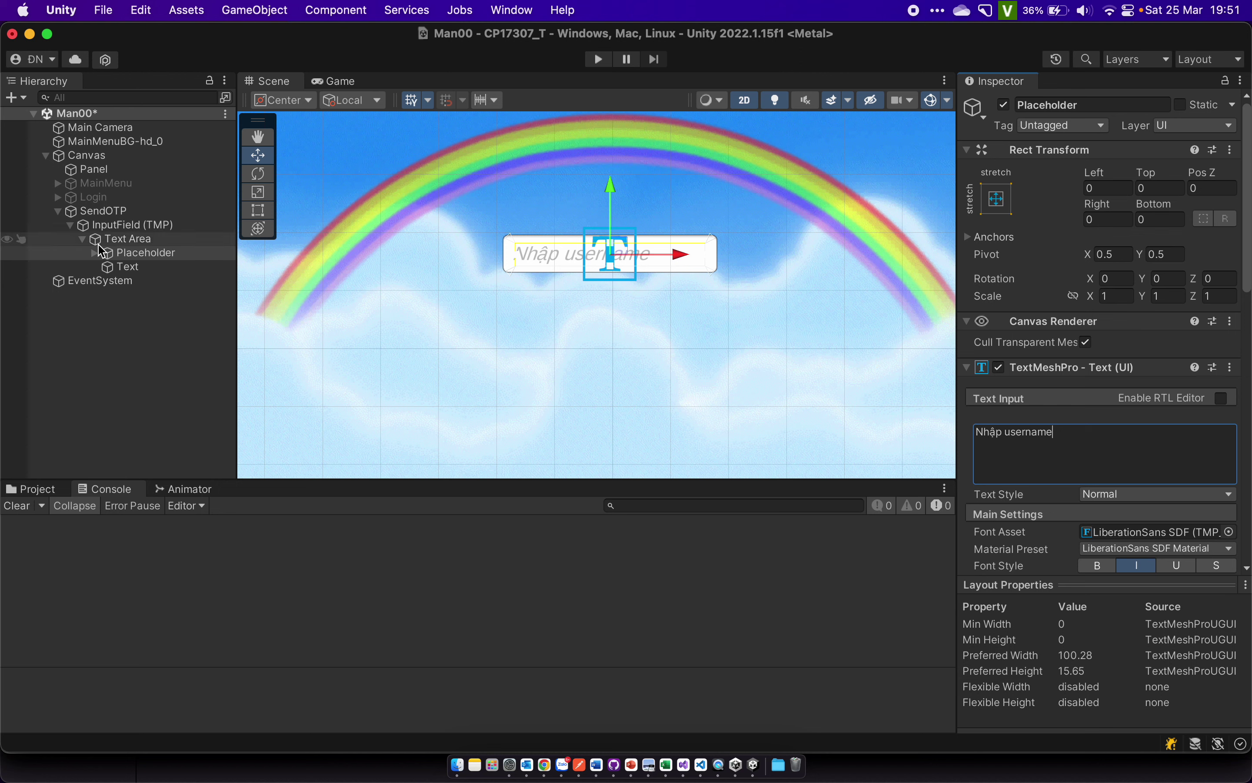
click(95, 254)
click(82, 239)
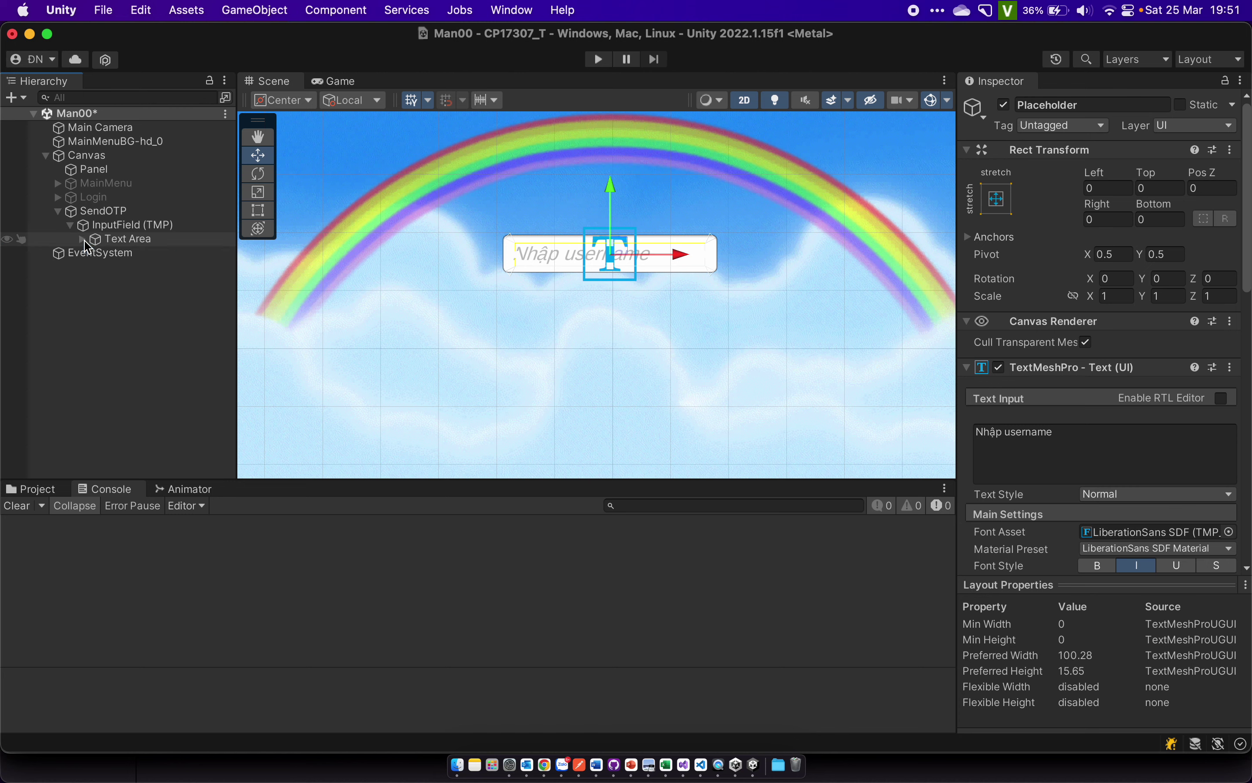
click(103, 226)
click(70, 224)
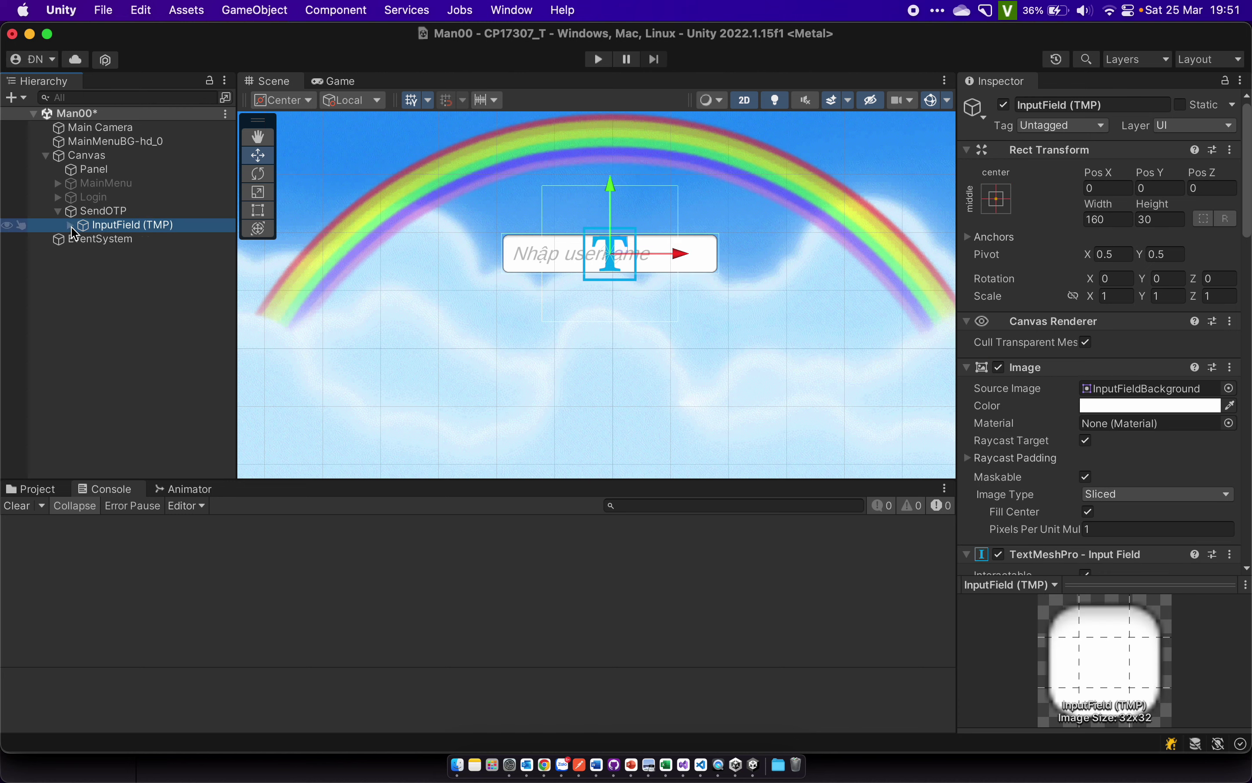
click(102, 218)
Add a TextMeshPro button under SendOTP named btnSend
right_click(102, 219)
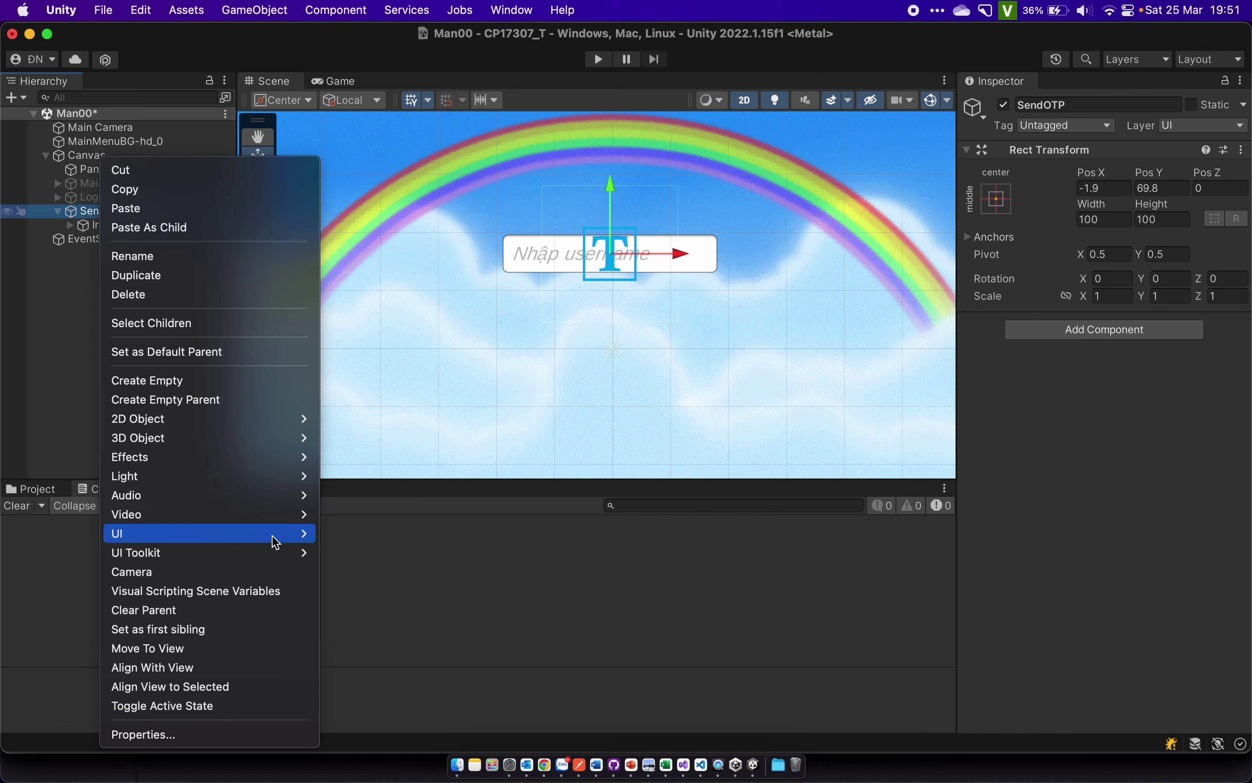
mouse_move(277, 535)
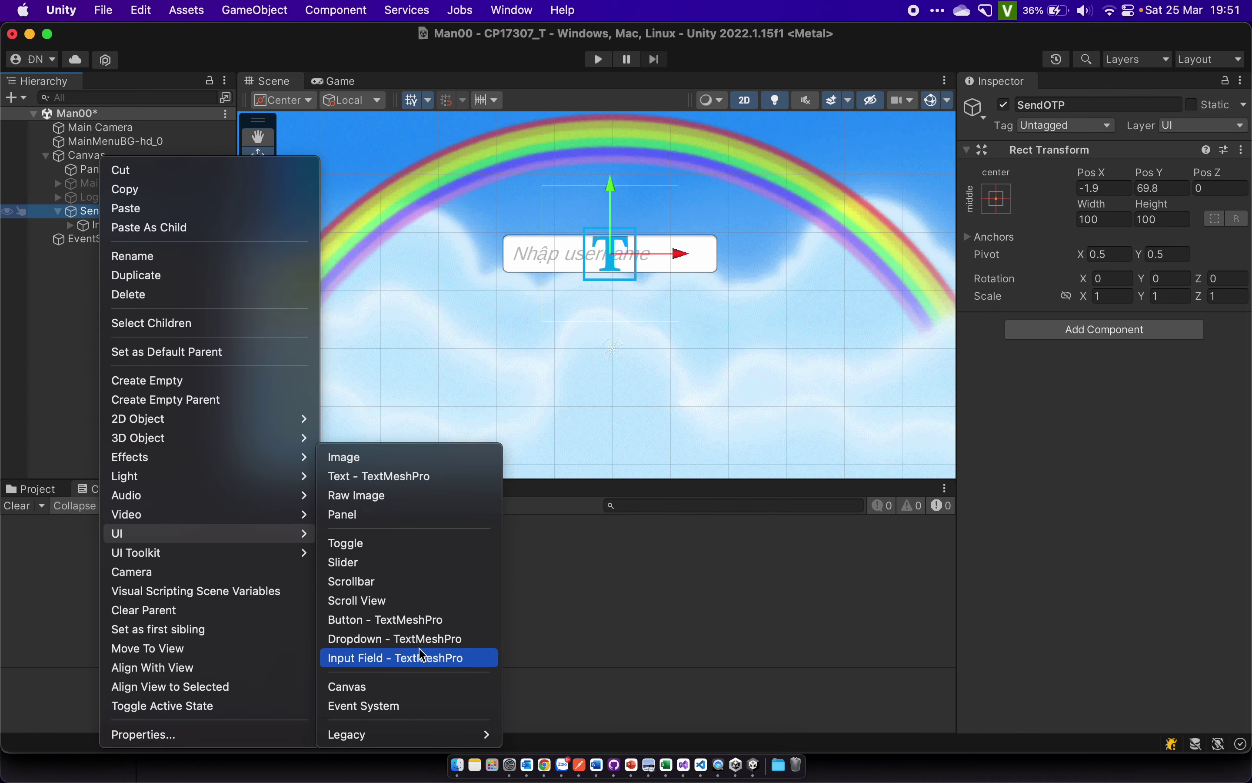
click(433, 621)
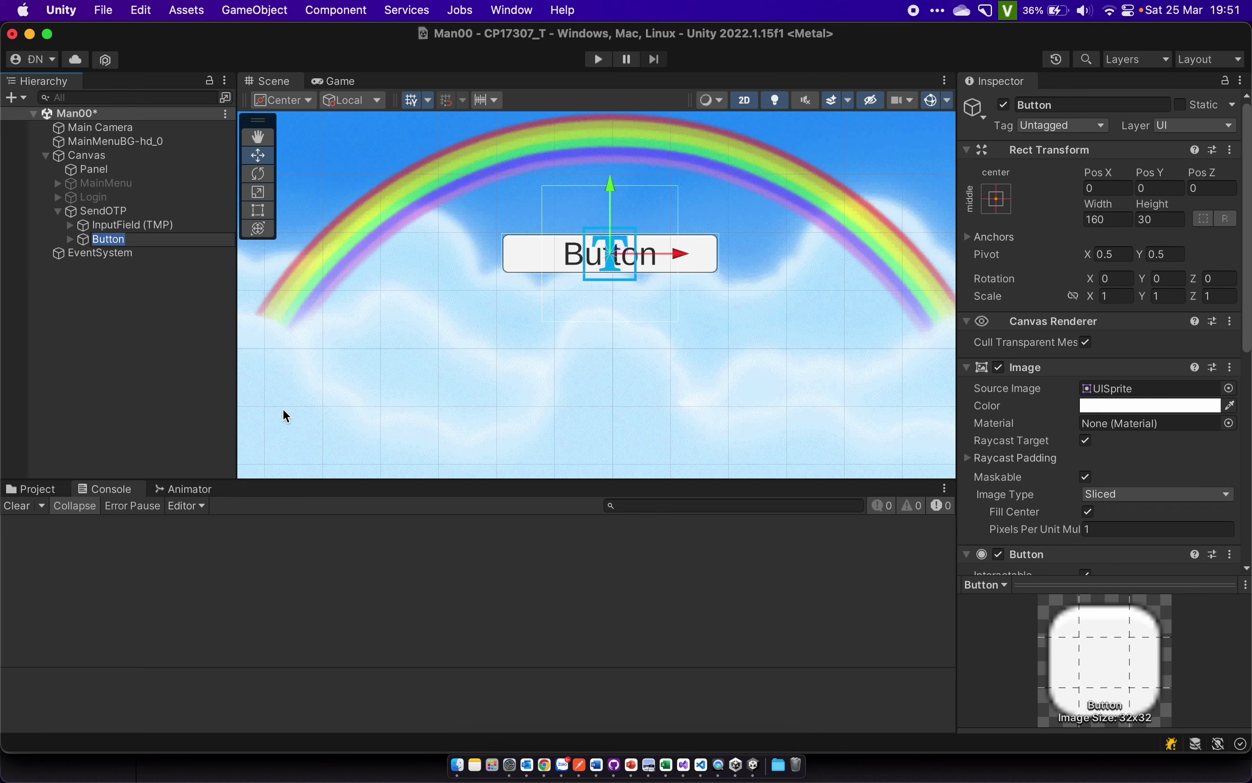
text(btnS)
text(end)
key(Return)
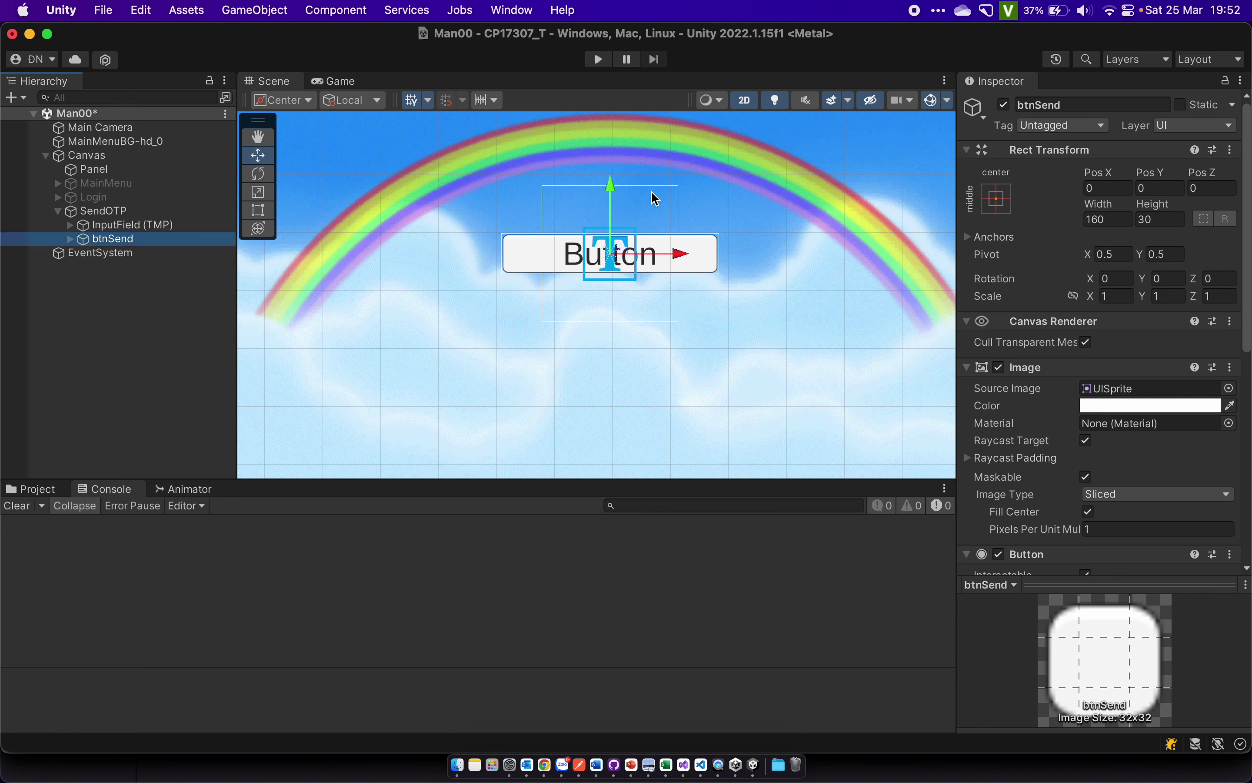
Place btnSend below the username field and set its label to 'Send OTP'
drag(636, 252, 623, 304)
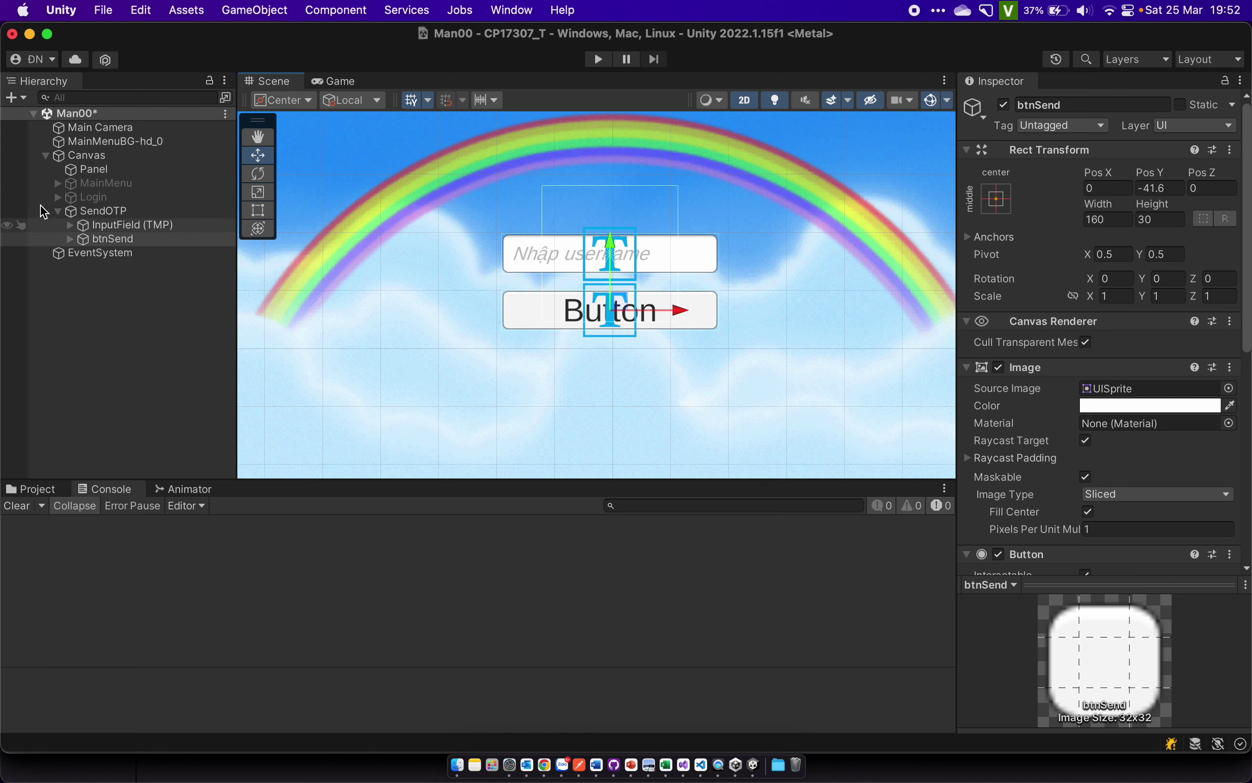
click(70, 239)
click(110, 266)
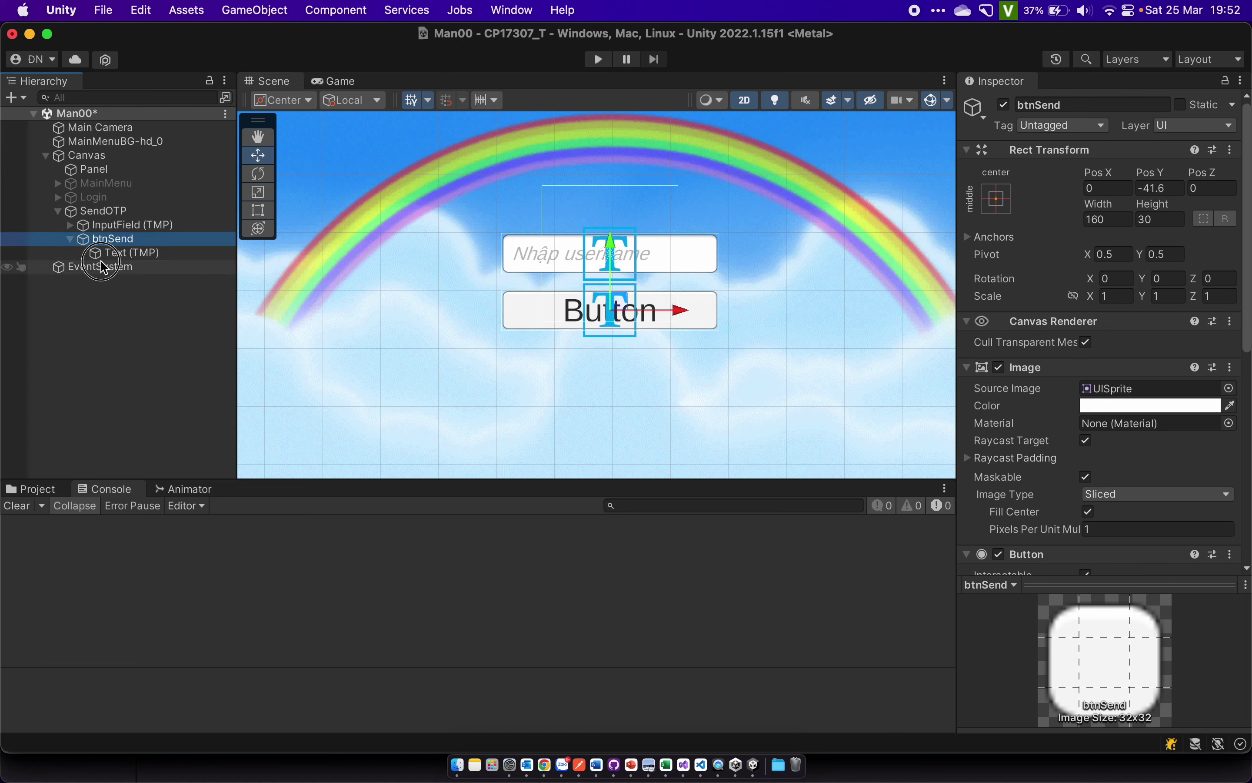
click(113, 253)
click(1125, 437)
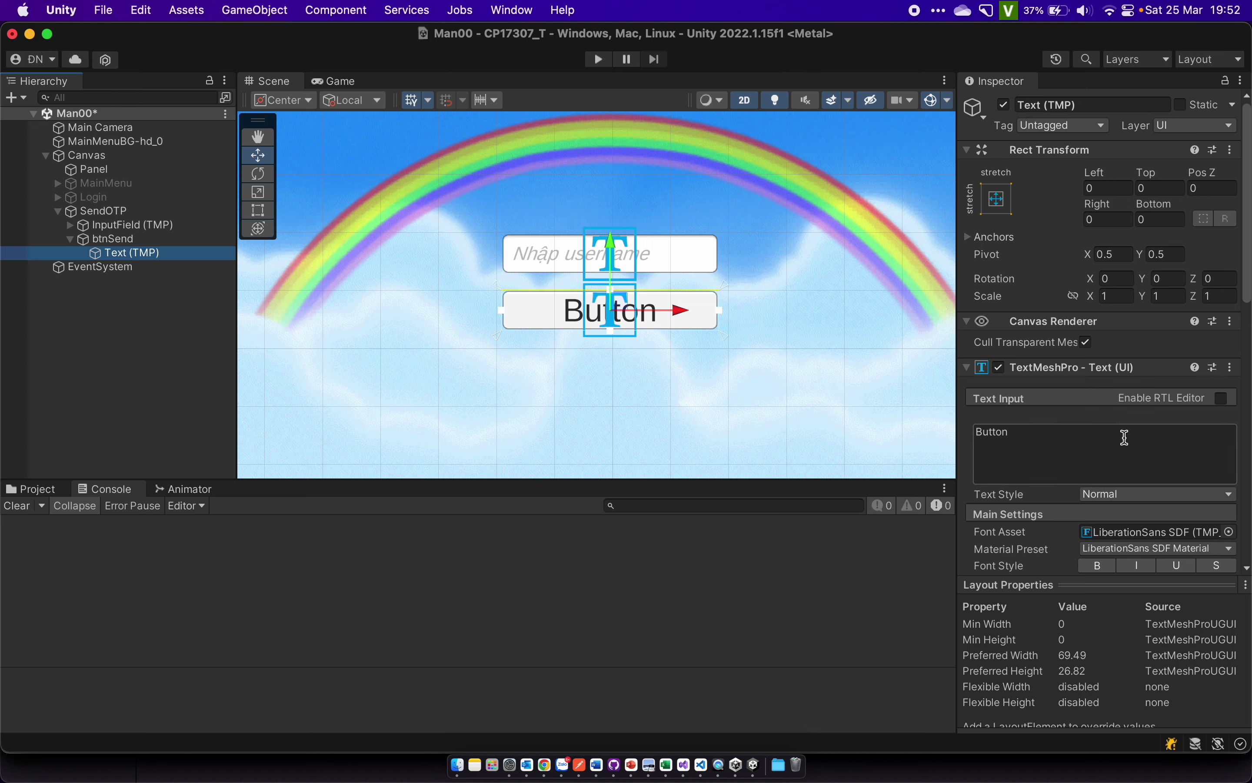
text(Send)
text(OT)
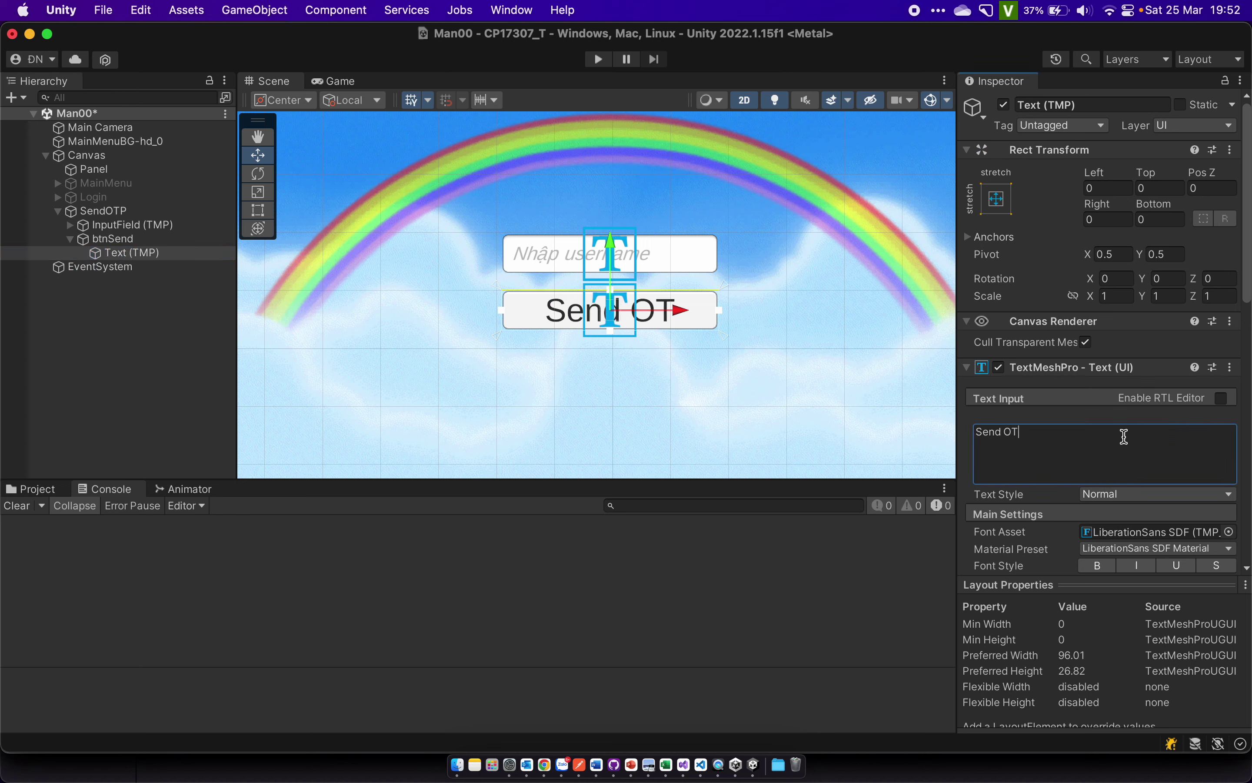
text(P)
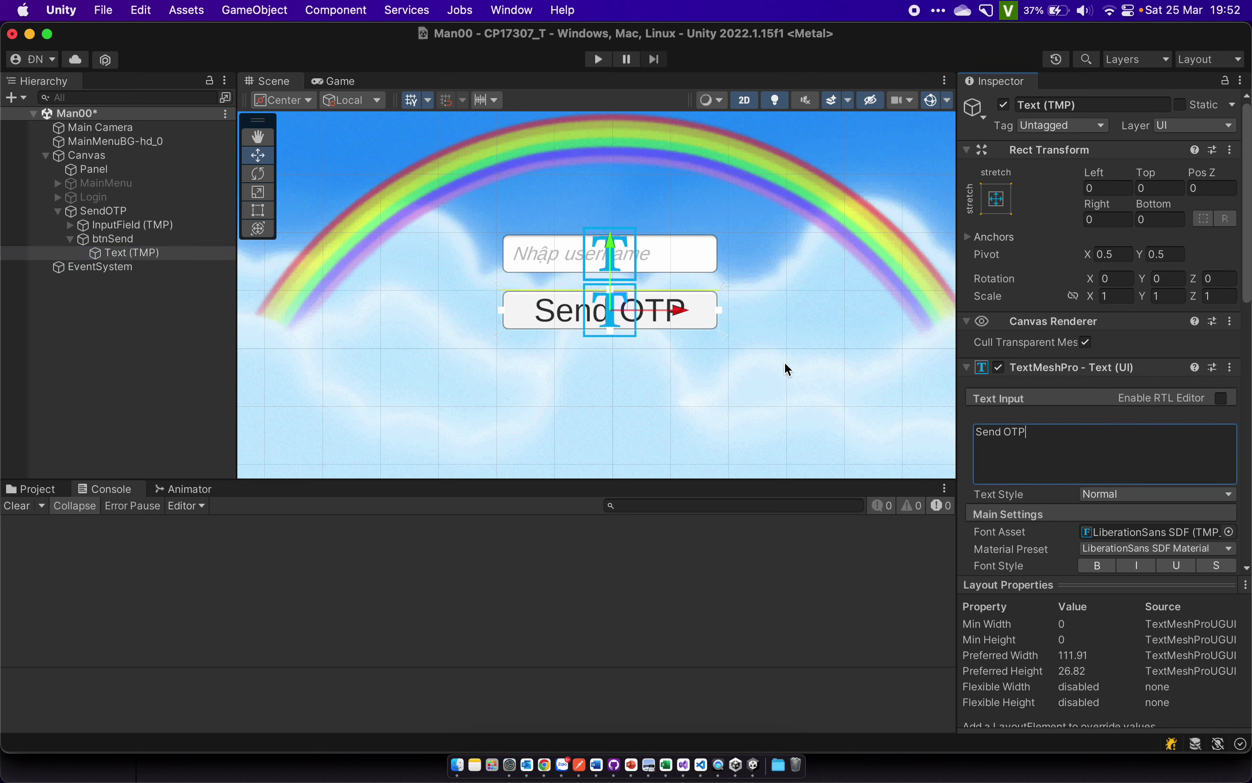
click(792, 370)
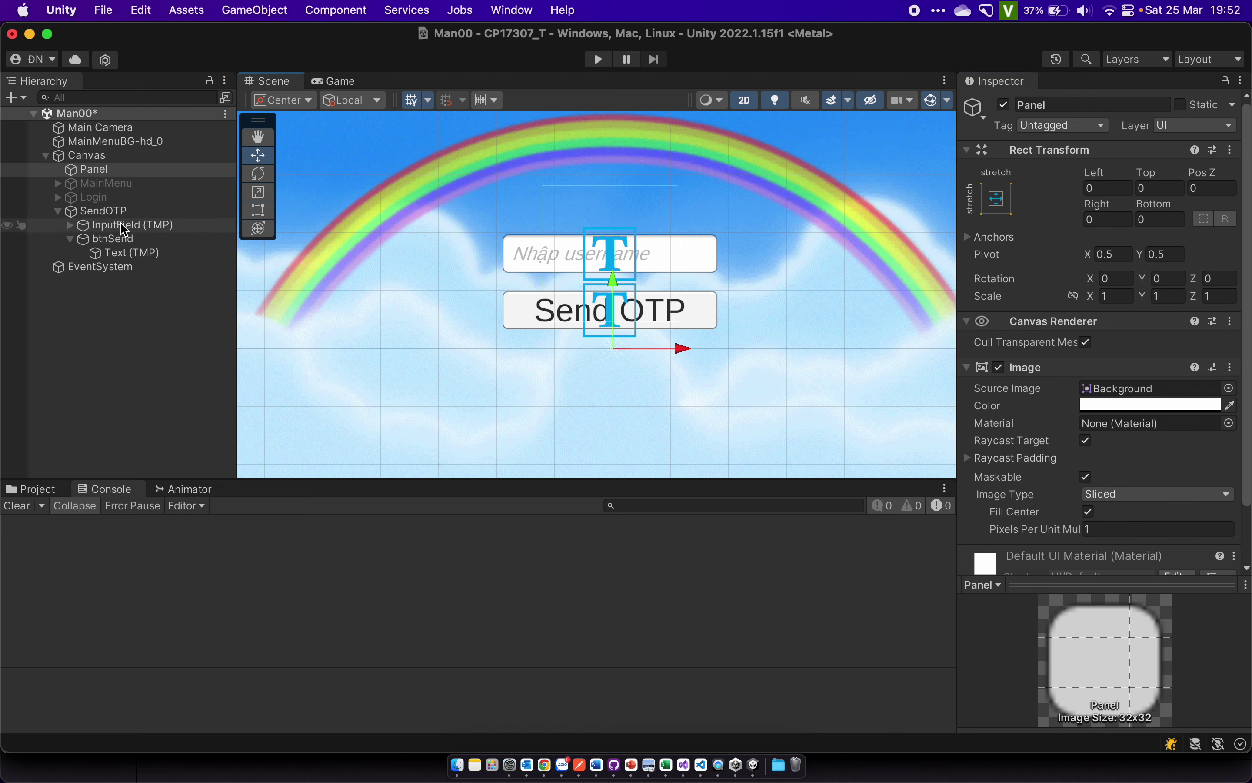
Select btnForgot under MainMenu and scroll to its empty On Click list
click(114, 216)
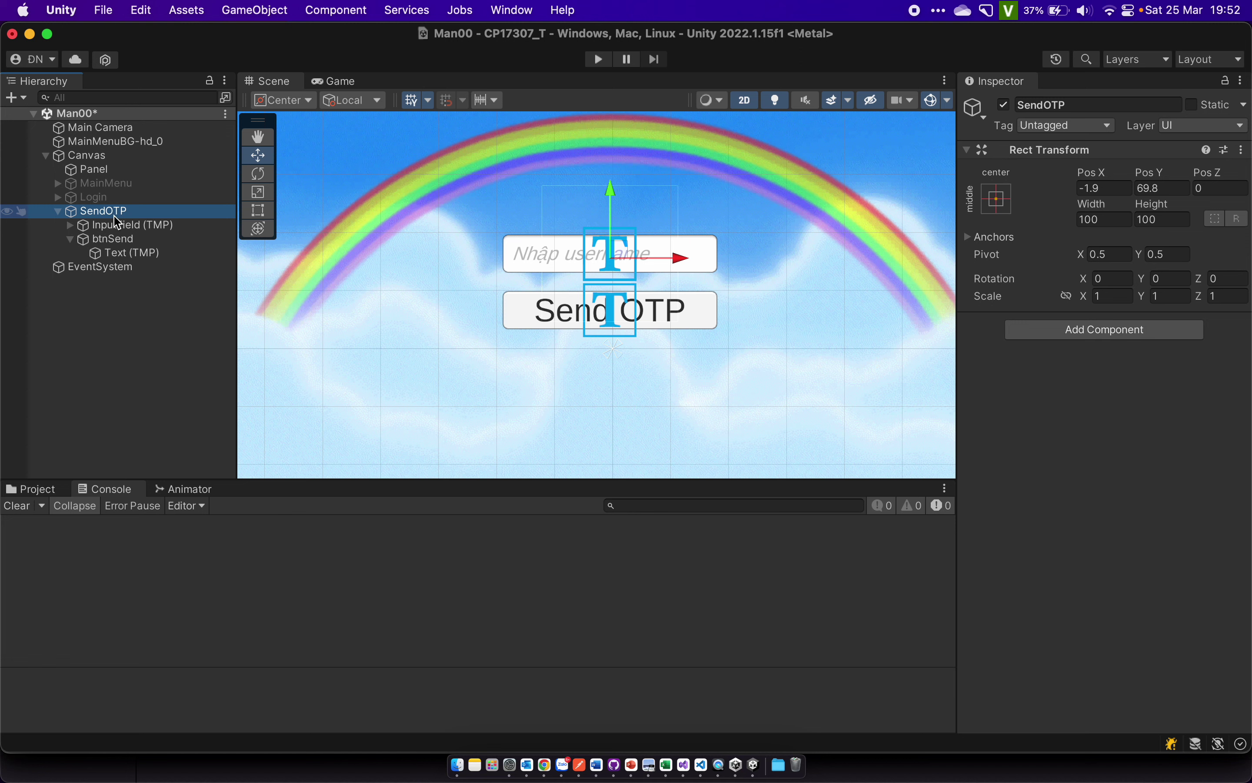
click(122, 185)
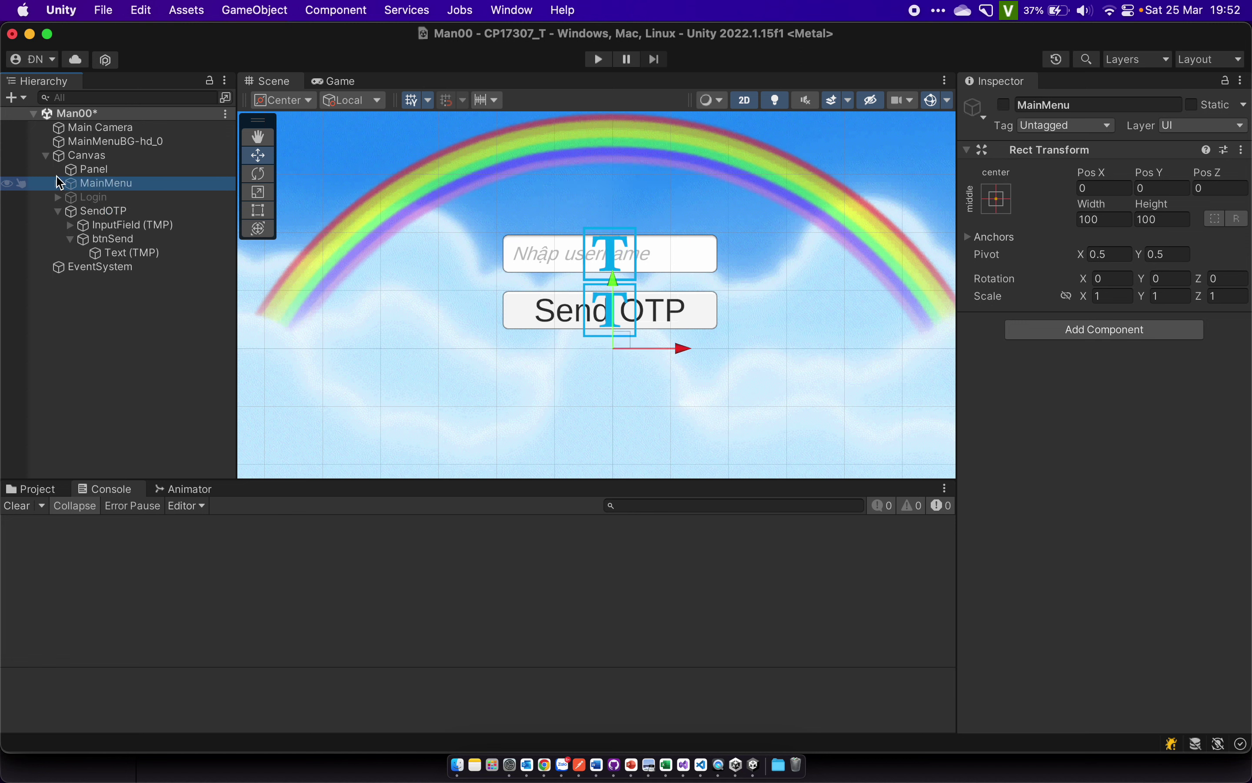
click(58, 183)
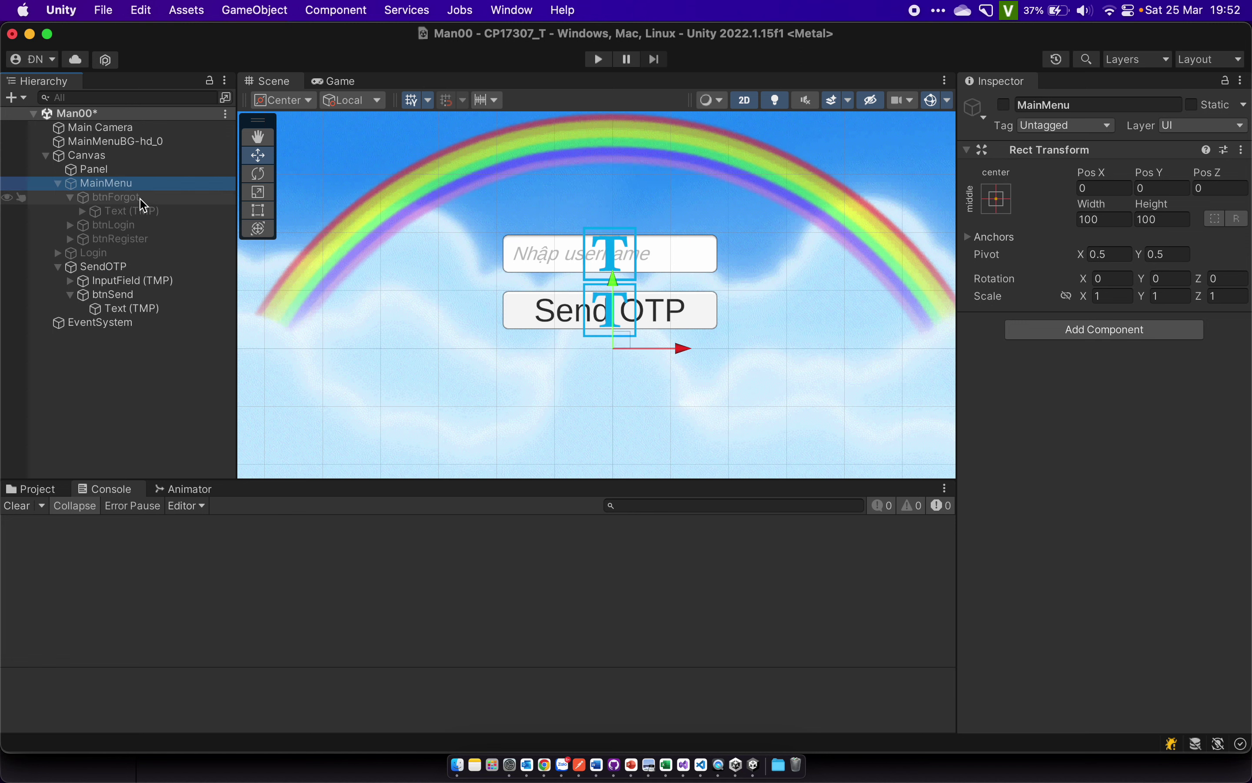
click(81, 197)
click(106, 198)
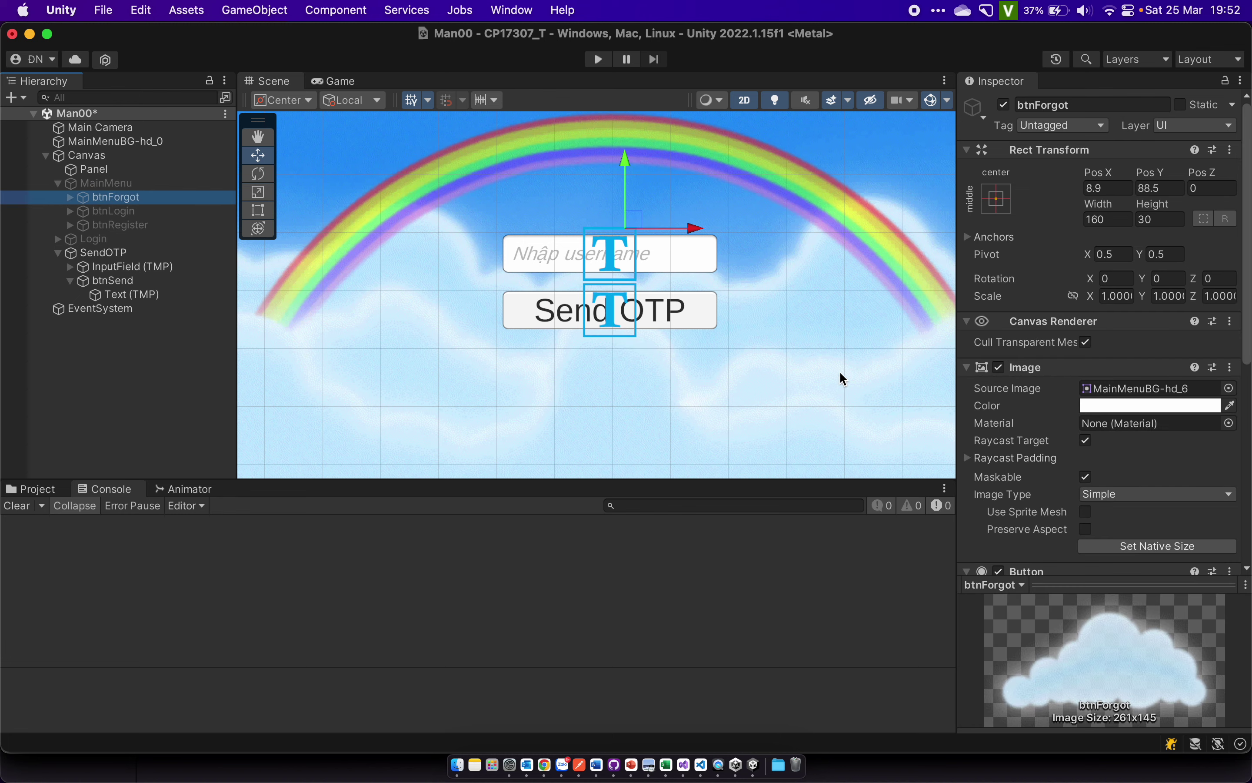
scroll(1090, 400, down, 3)
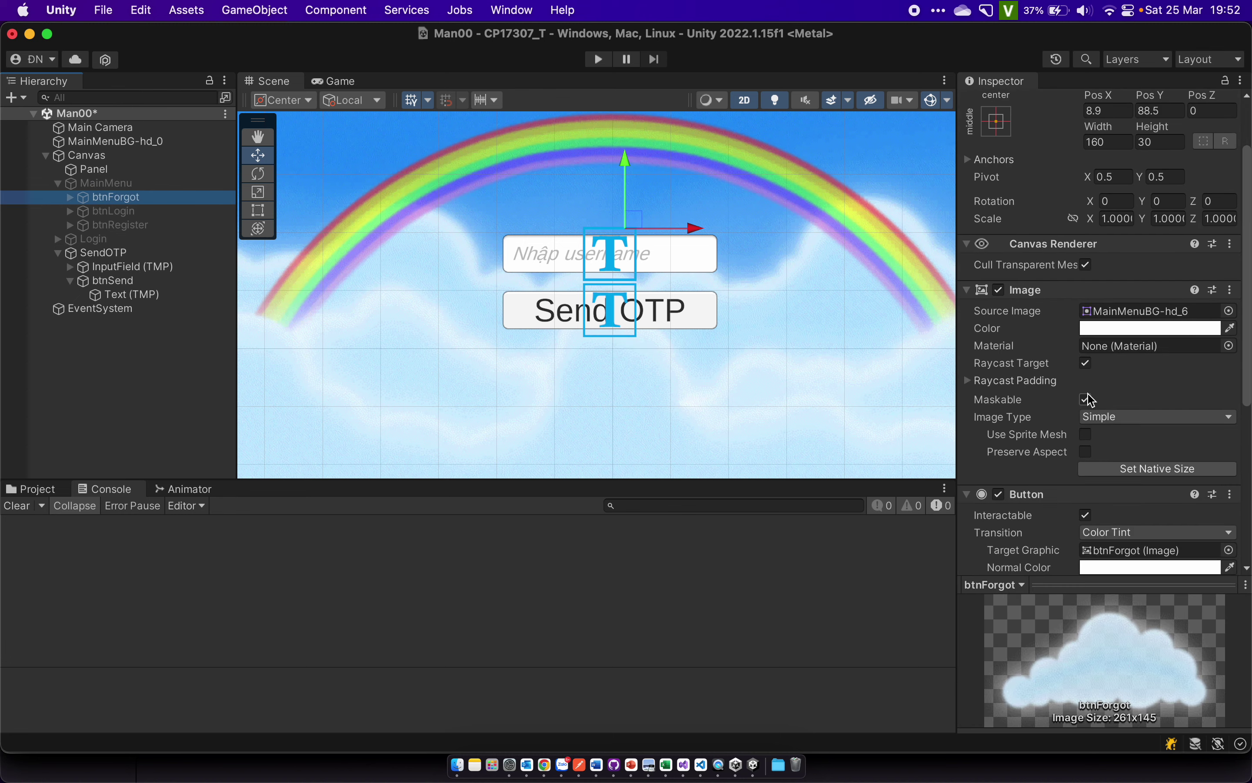
scroll(1090, 400, down, 10)
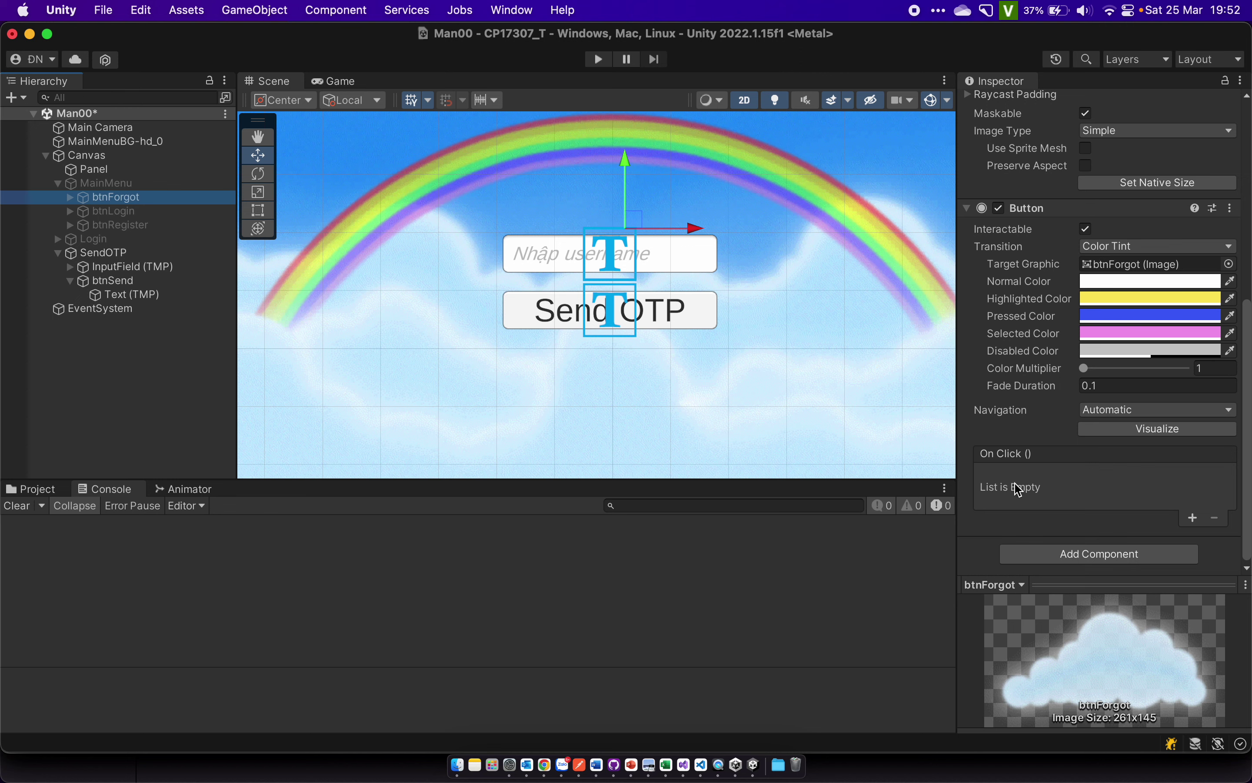
Add a btnForgot On Click event calling GameObject.SetActive on MainMenu
click(1193, 517)
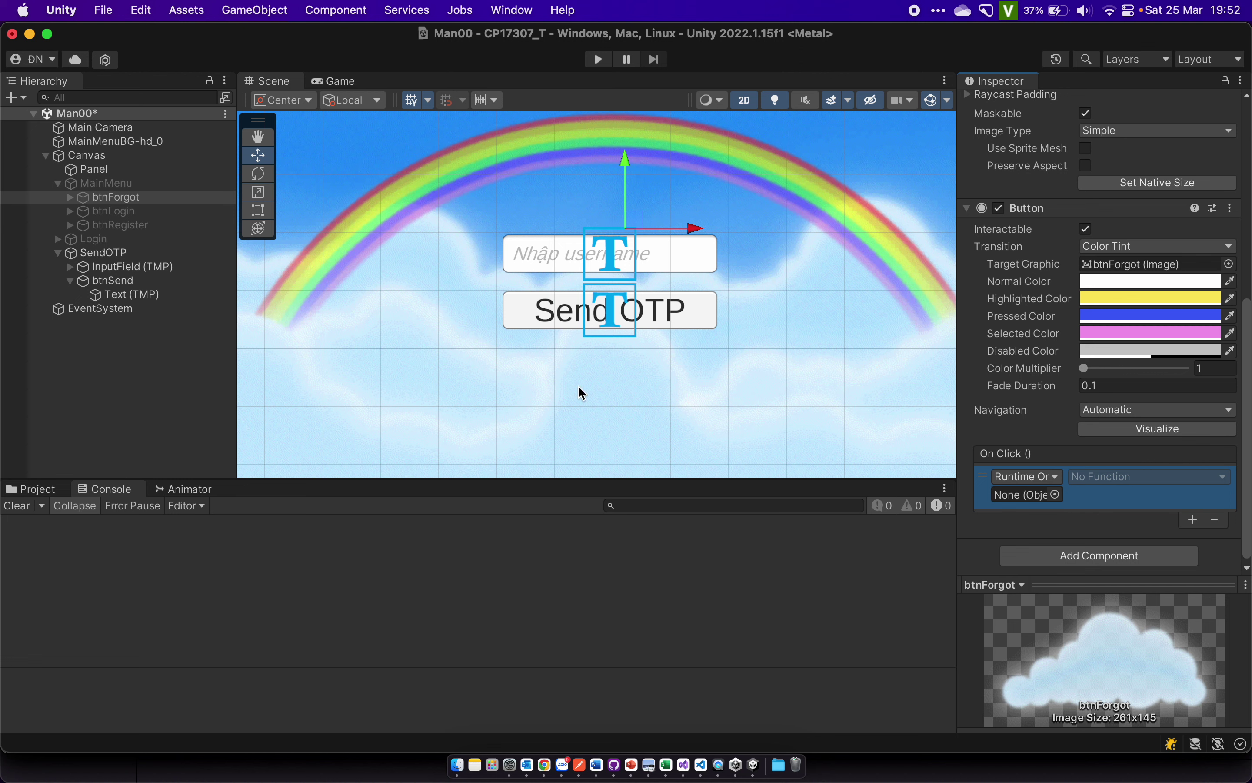
mouse_move(124, 186)
mouse_down()
mouse_move(849, 380)
mouse_move(1027, 494)
mouse_up()
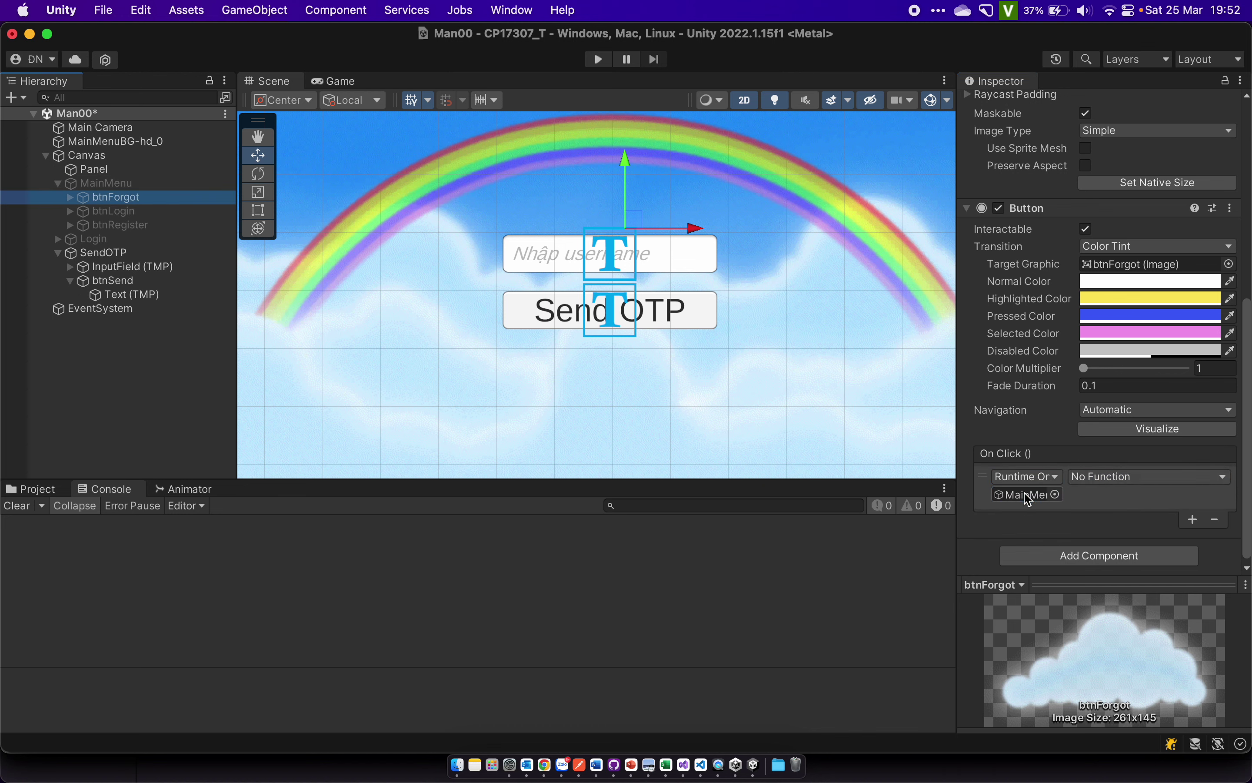
click(1117, 484)
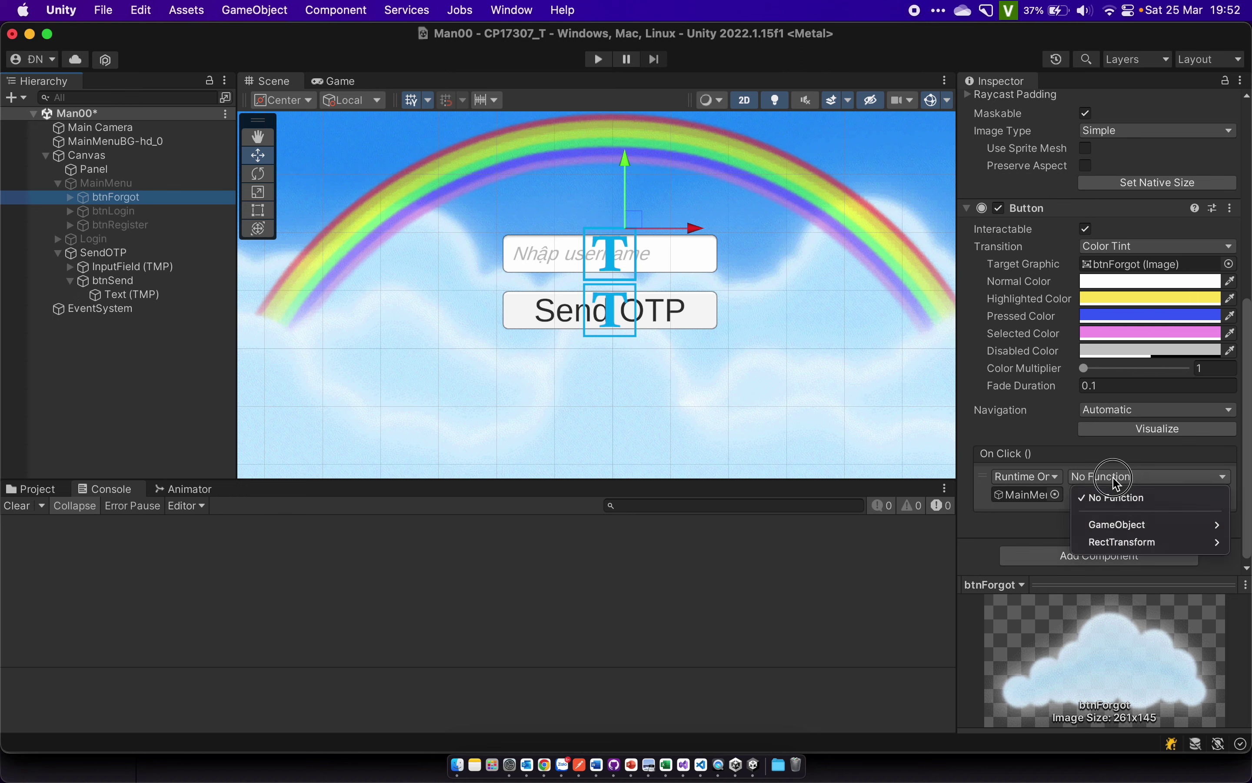
mouse_move(1102, 525)
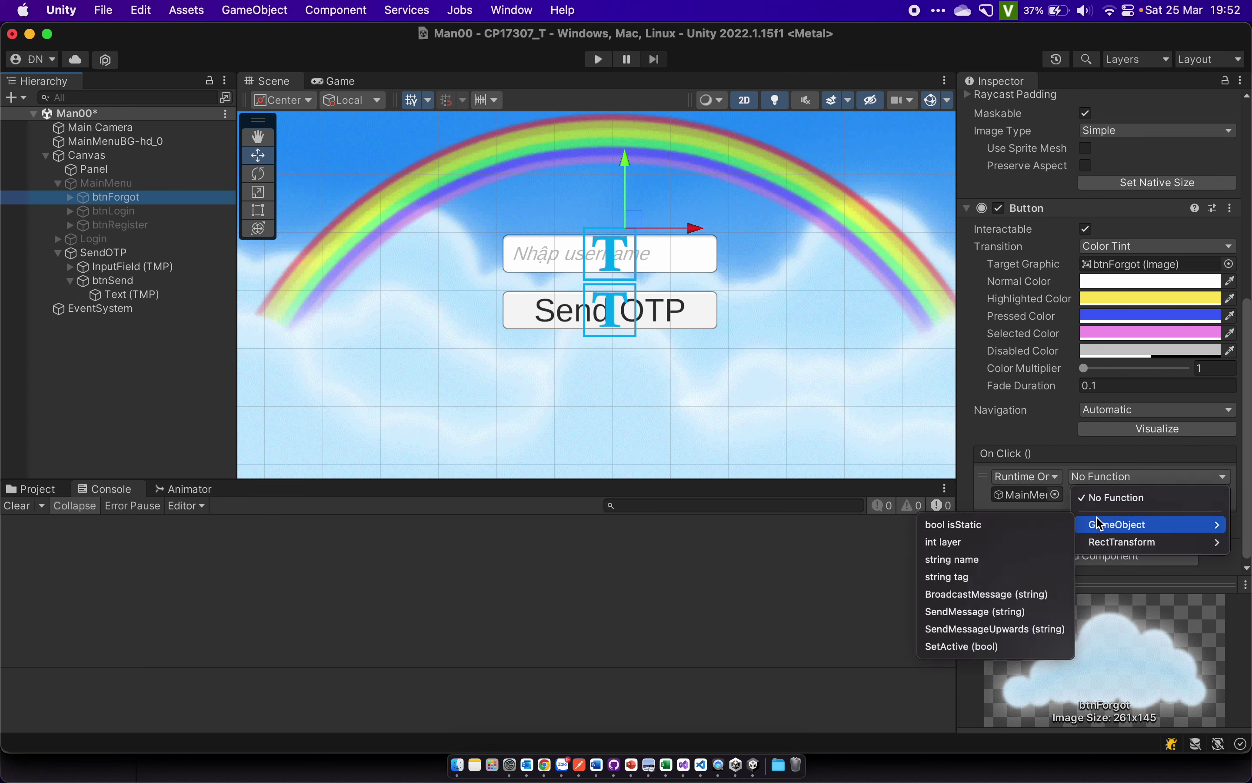
click(998, 647)
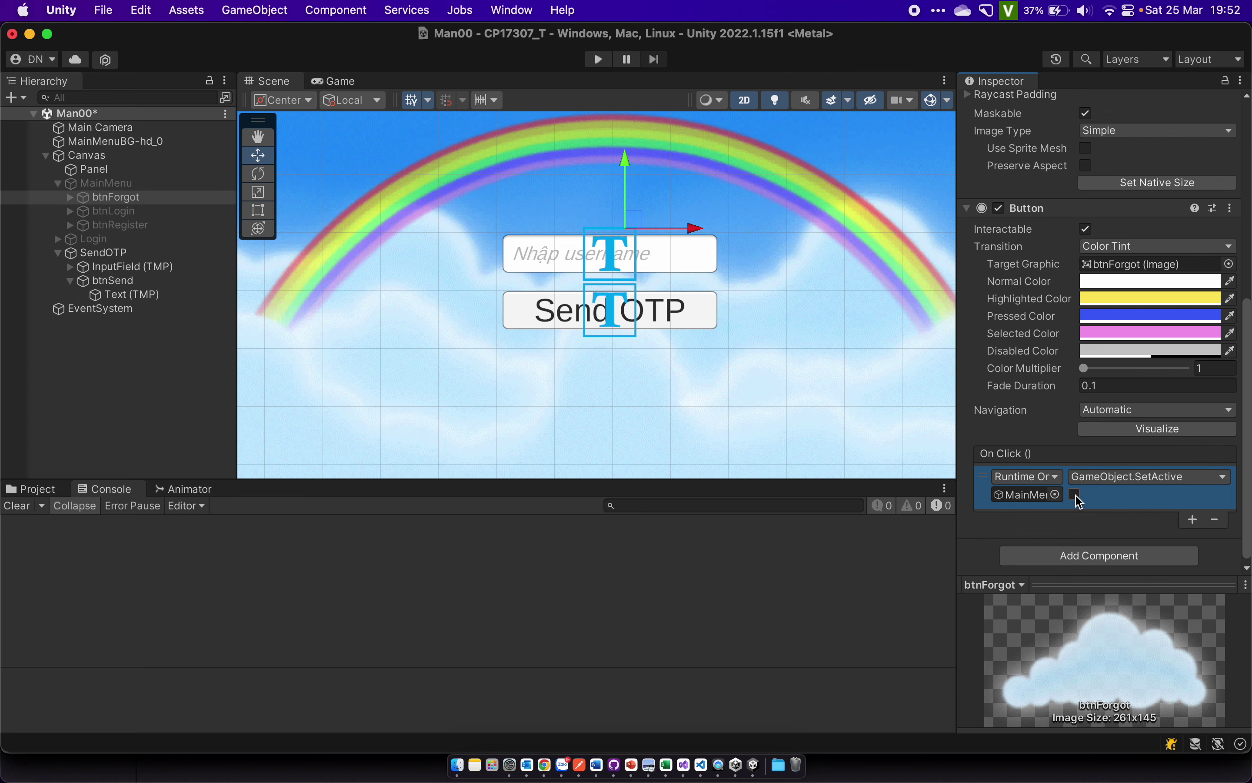
Add a second event calling SetActive(true) on SendOTP, then deactivate SendOTP
click(1194, 520)
scroll(1086, 525, down, 2)
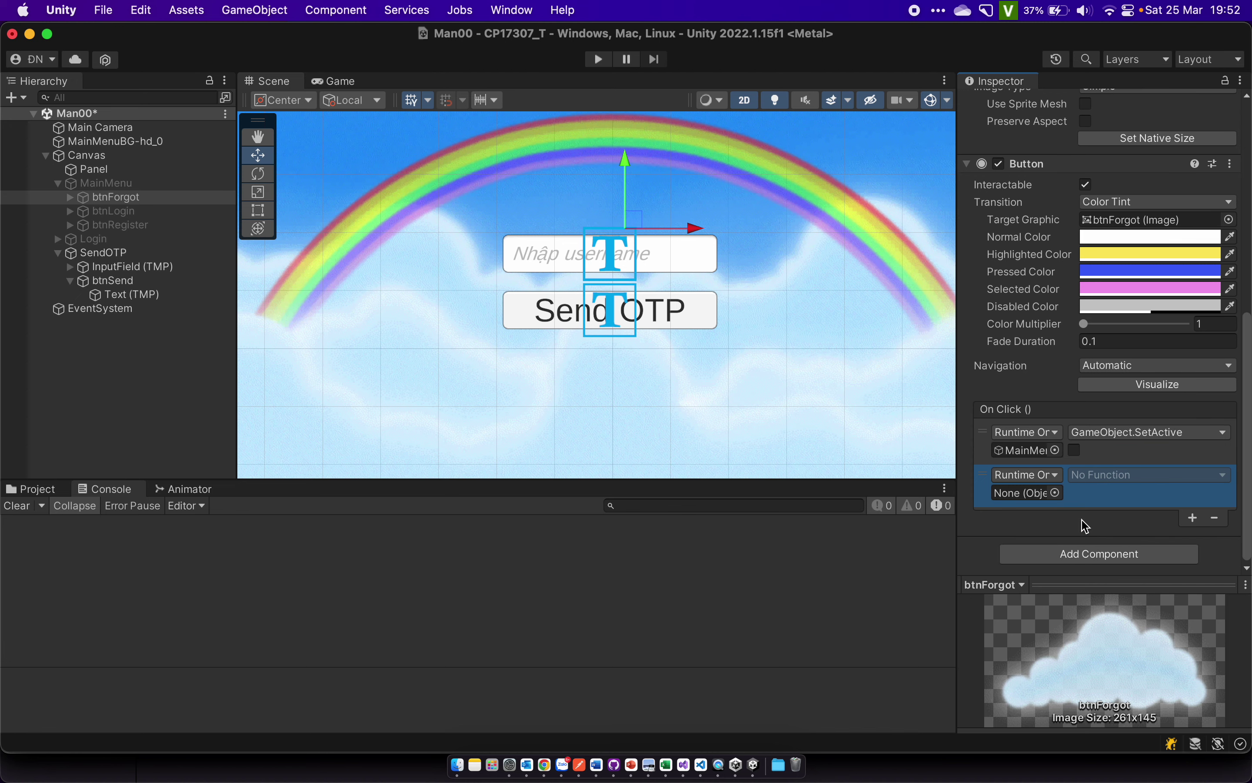
mouse_move(104, 252)
mouse_down()
mouse_move(712, 317)
mouse_move(1027, 493)
mouse_up()
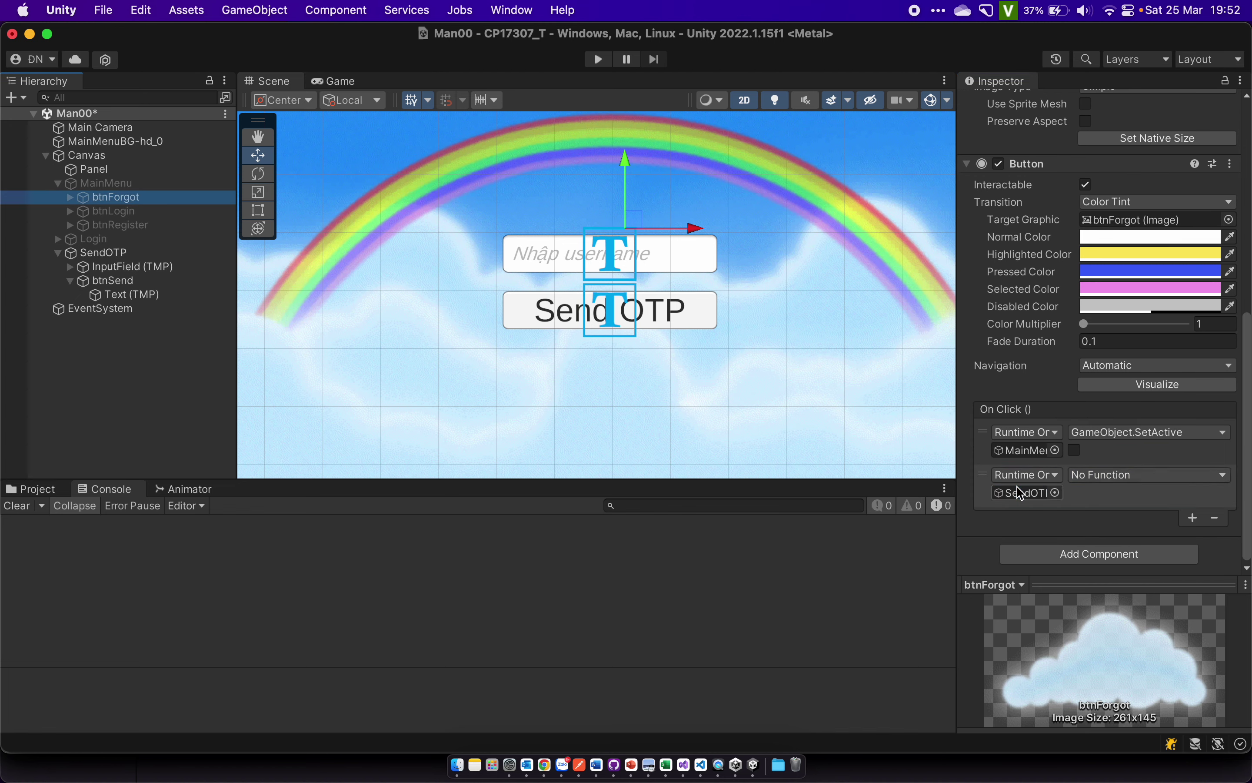
click(1091, 485)
mouse_move(1093, 523)
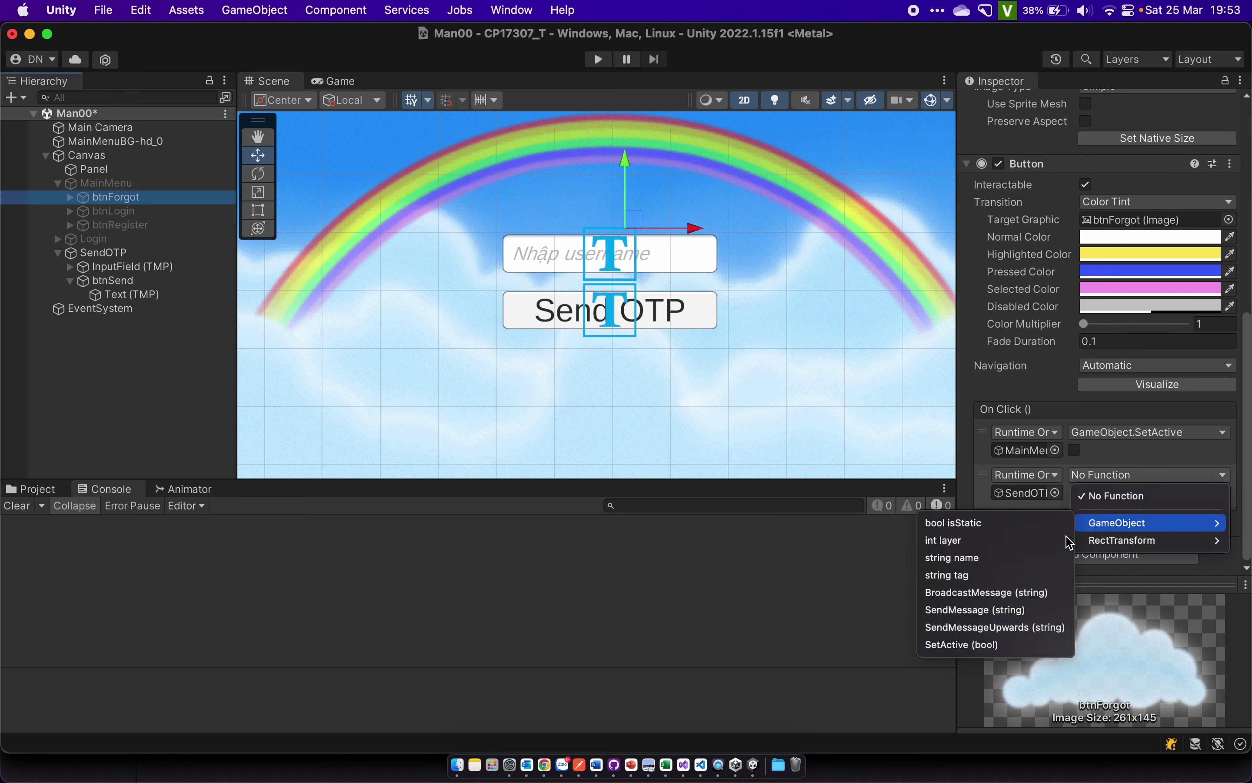
click(983, 645)
click(1076, 493)
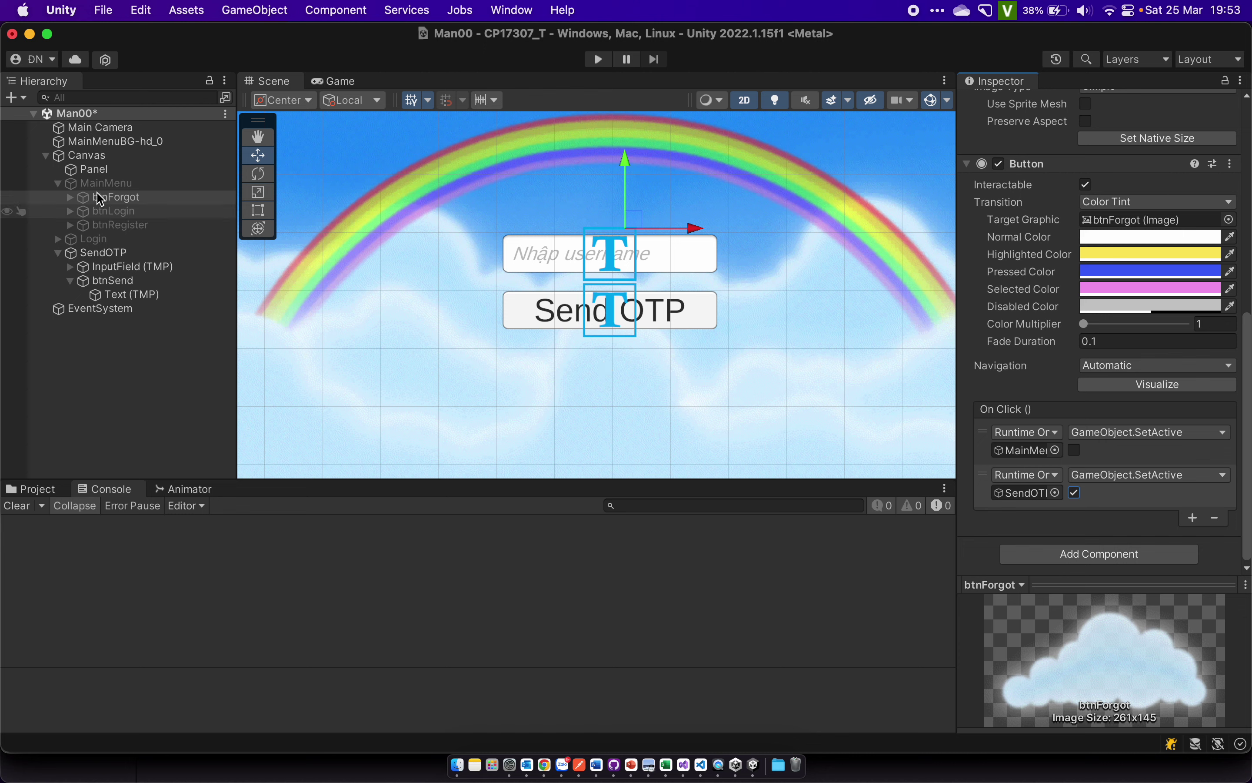
click(103, 253)
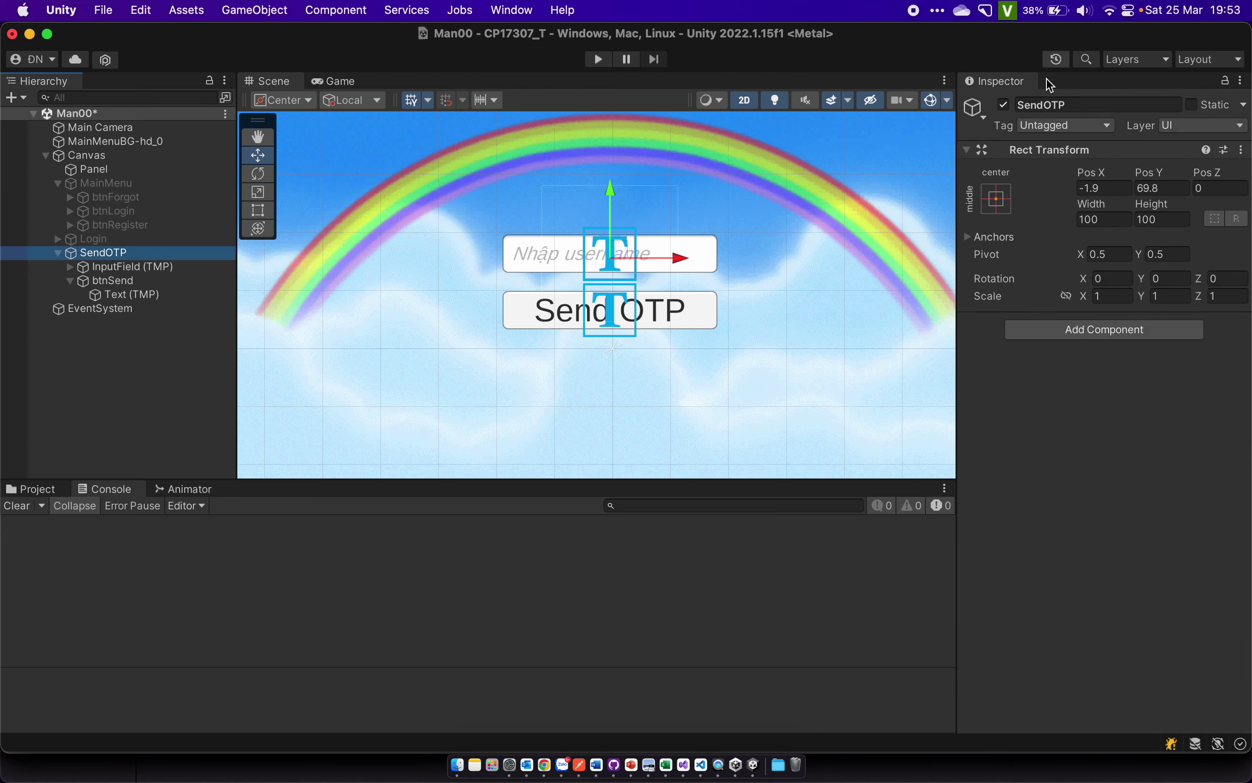
click(1004, 105)
Reactivate MainMenu and play-test that FORGOT reveals the username field and Send OTP button
click(145, 184)
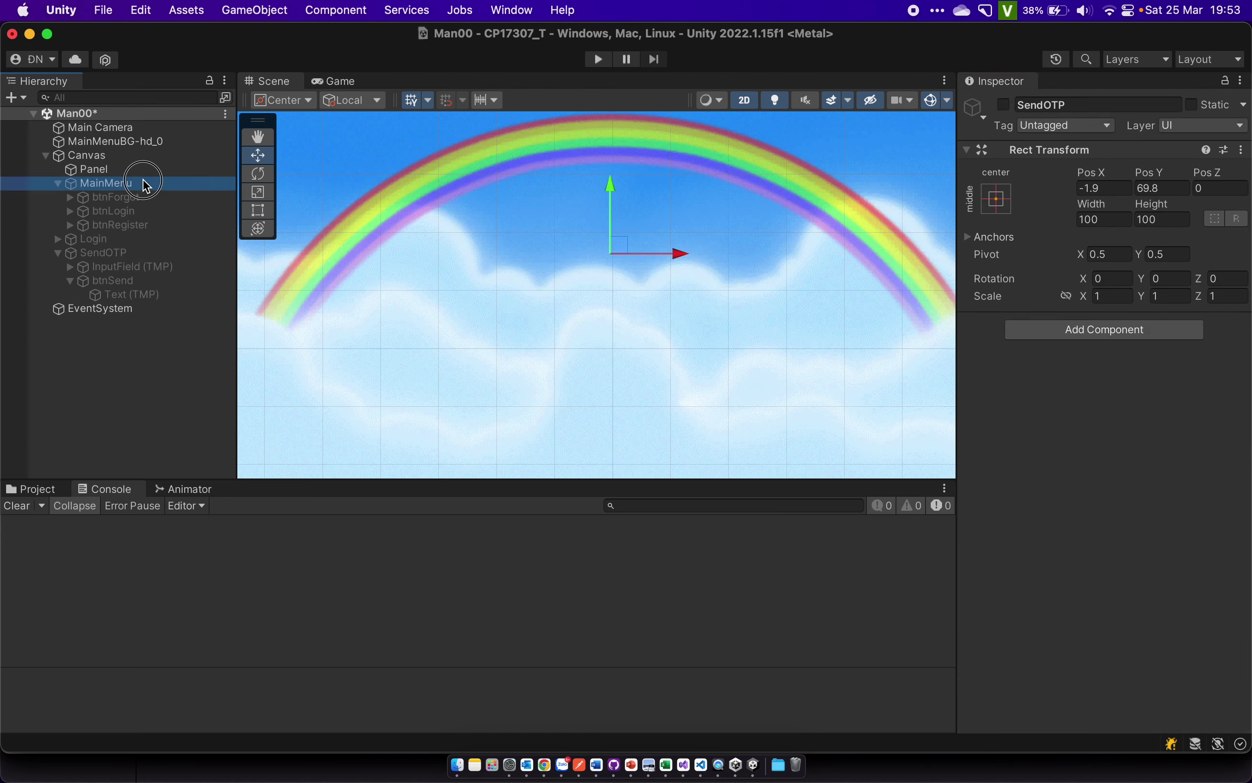
click(1004, 104)
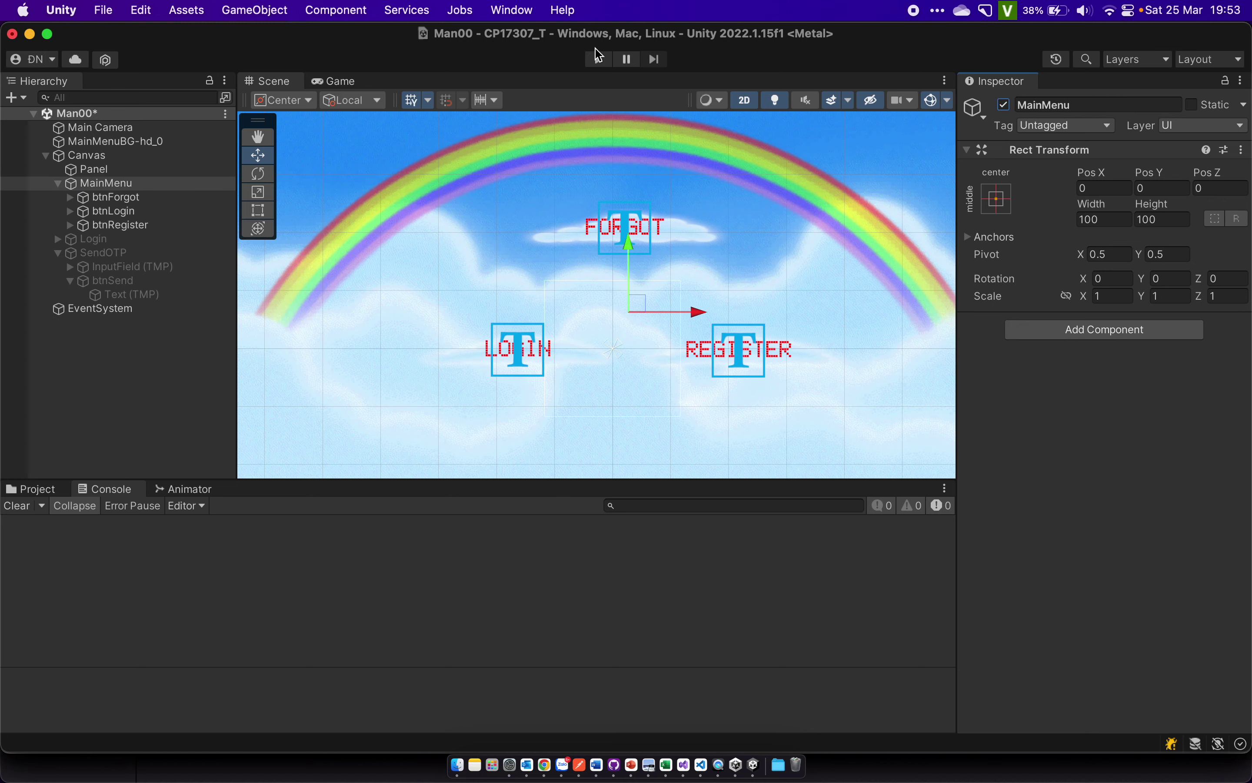
click(596, 60)
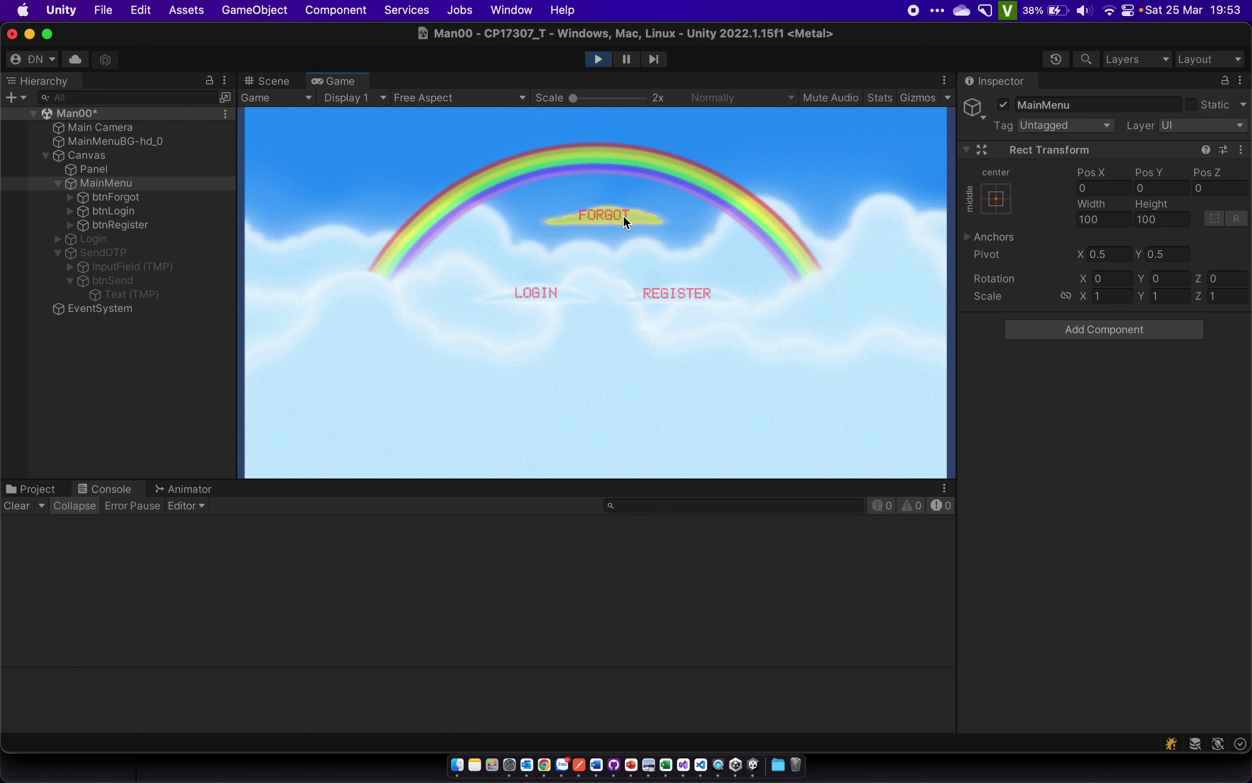
click(622, 215)
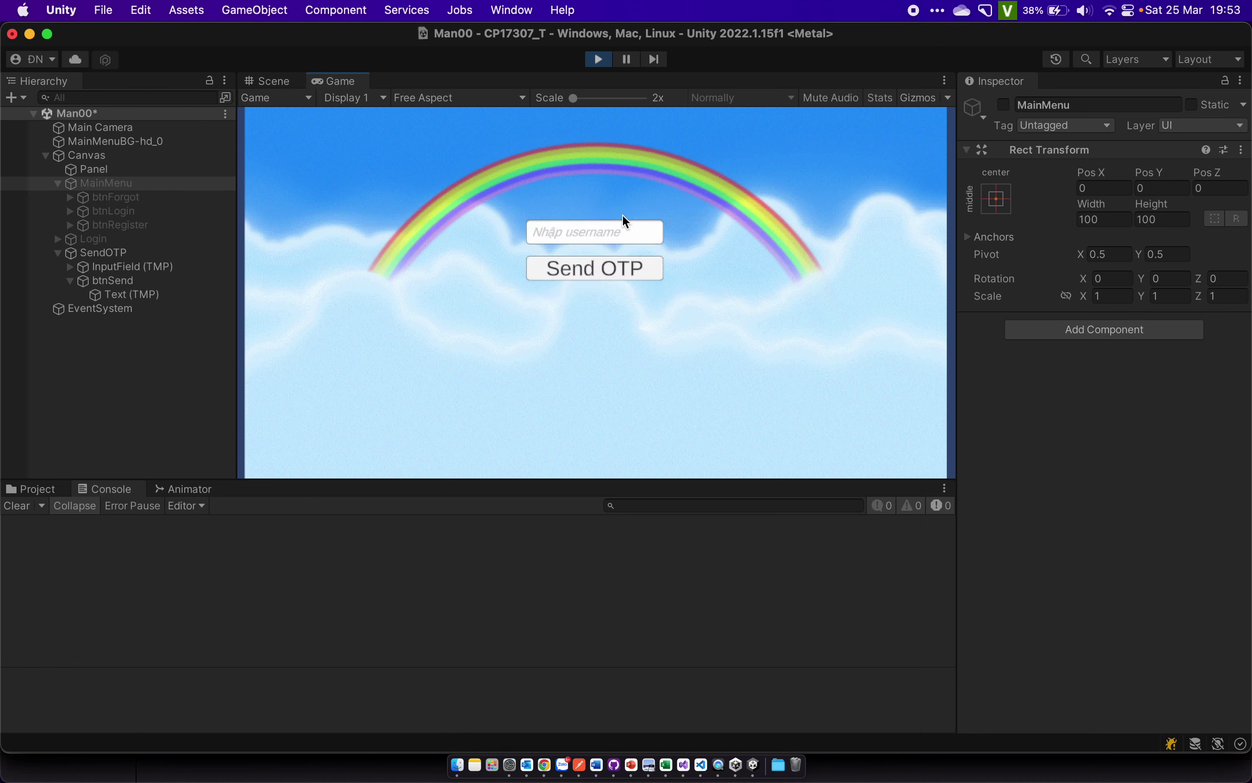
click(604, 234)
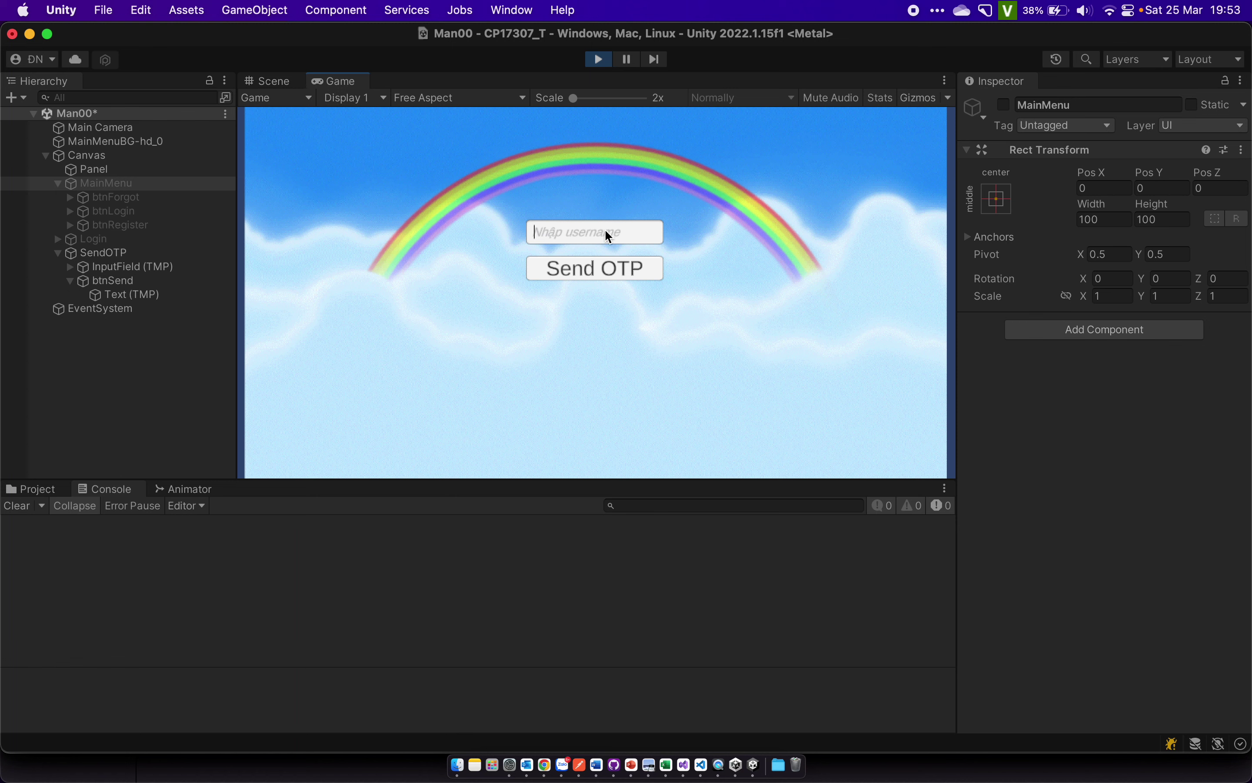
click(607, 276)
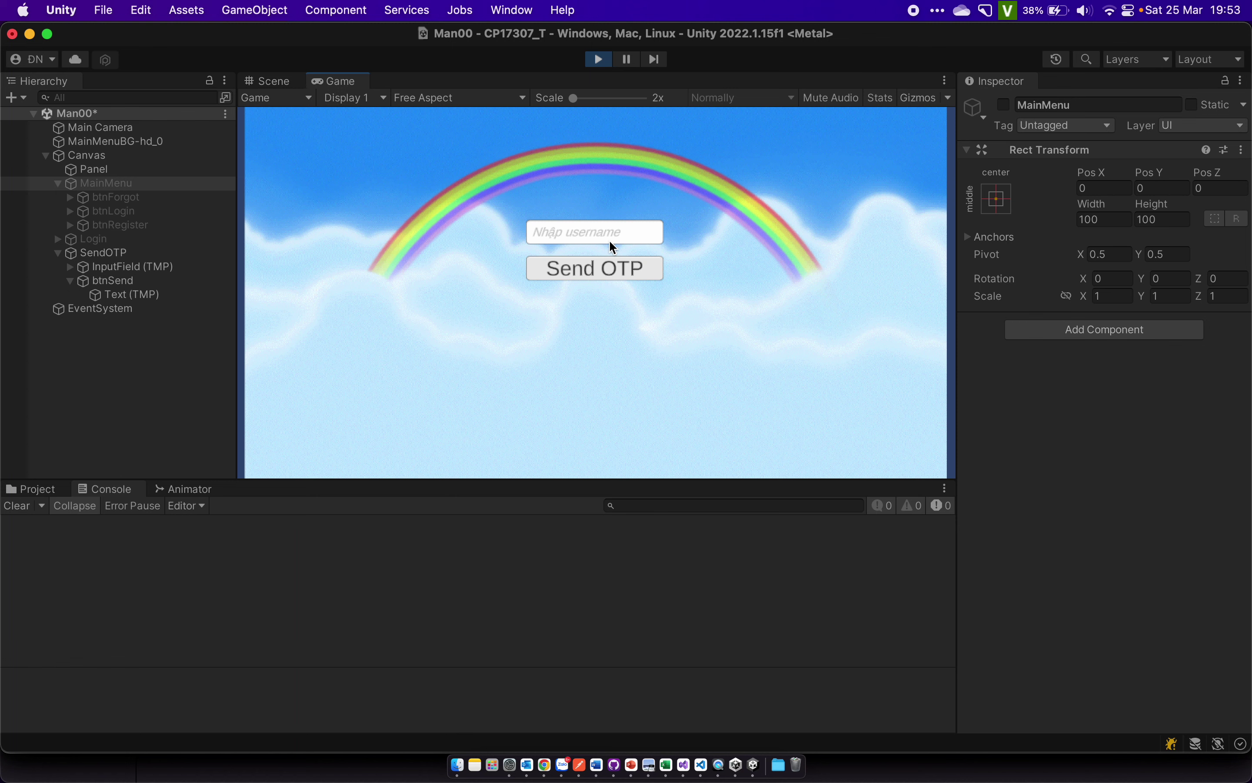
click(597, 60)
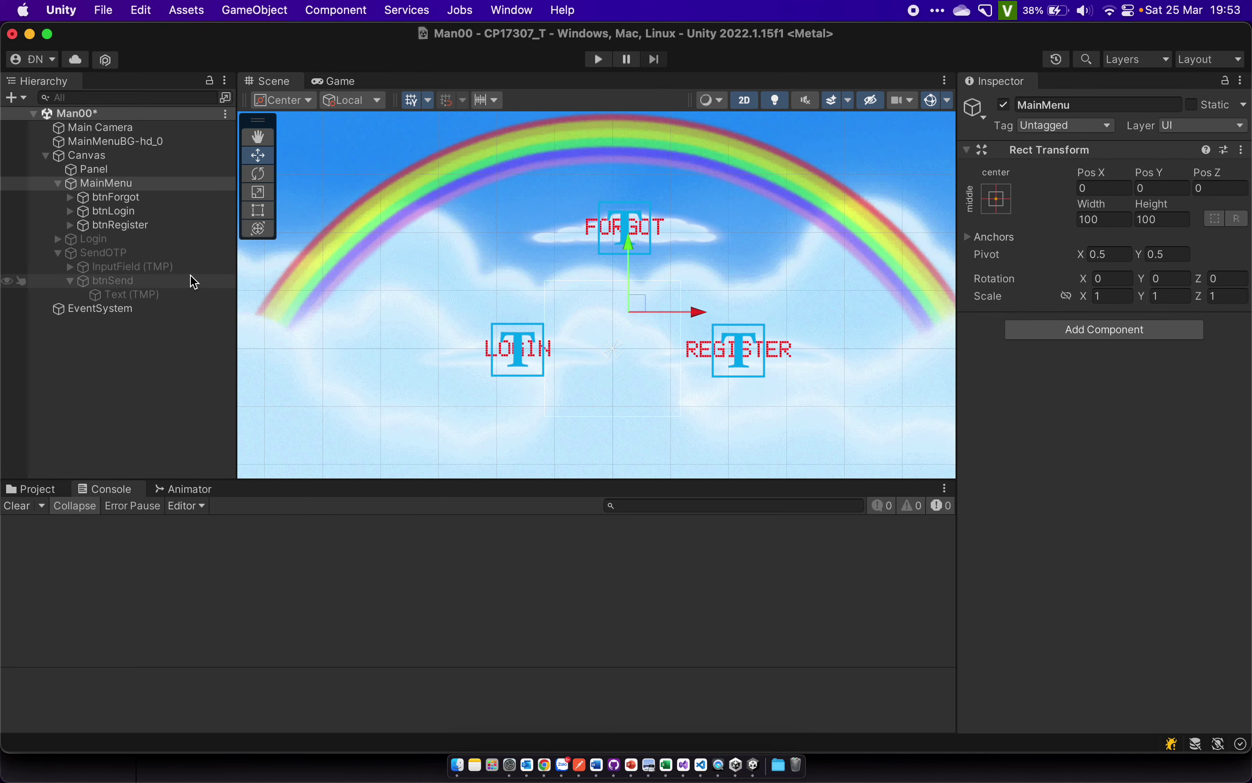
Untick MainMenu's active checkbox and tick SendOTP's so the OTP panel shows
key(XF86AudioRaiseVolume)
key(XF86AudioRaiseVolume)
click(133, 284)
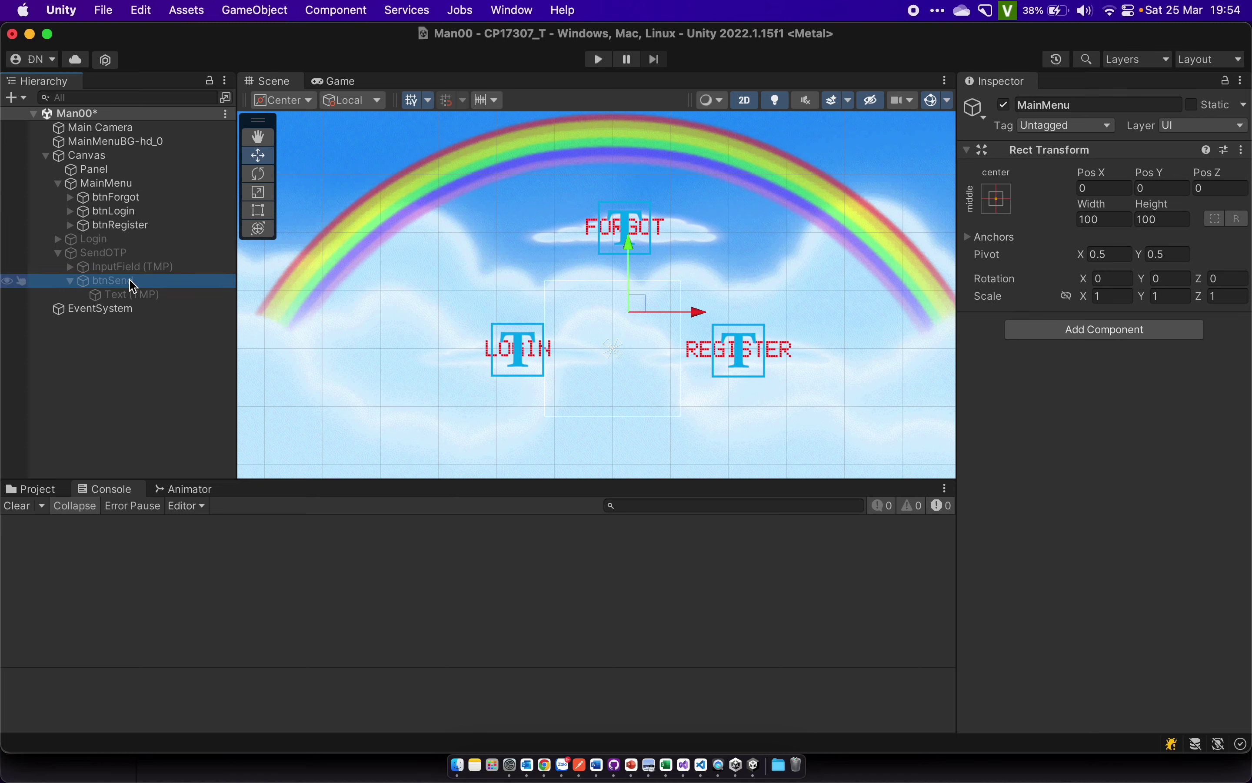
click(113, 186)
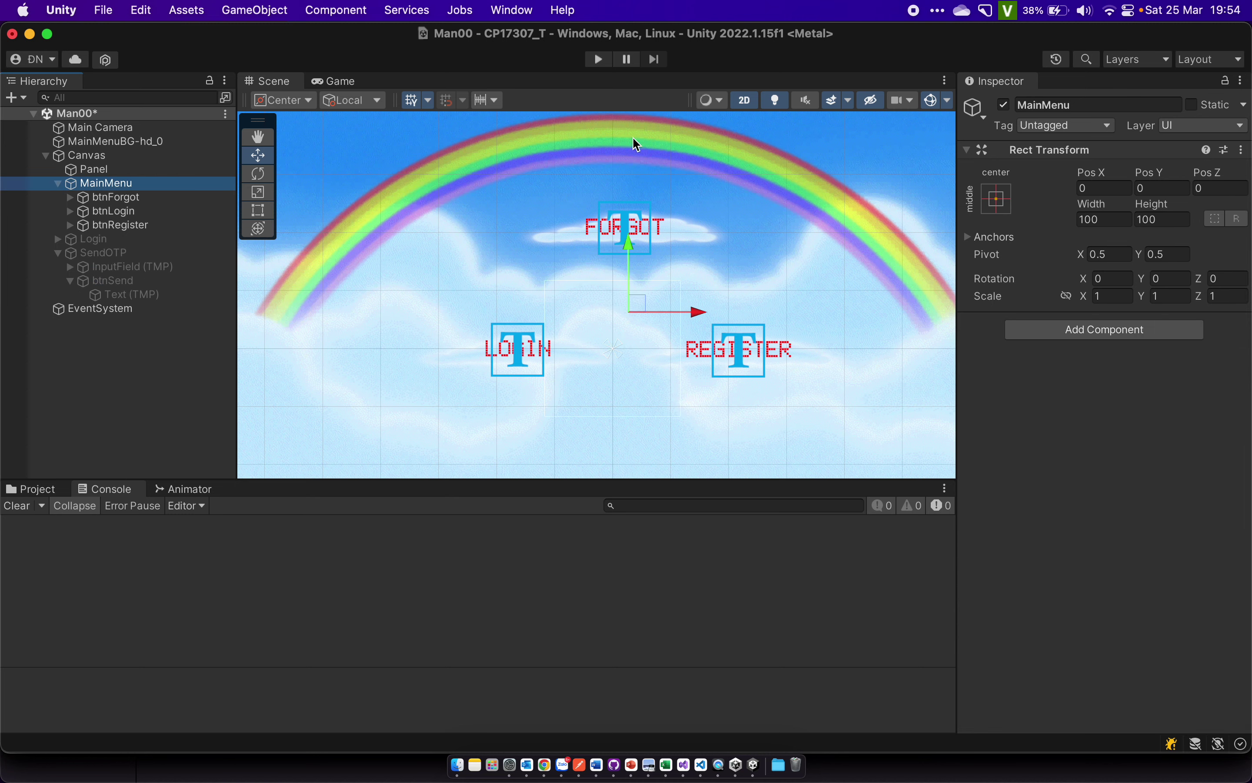
click(1004, 105)
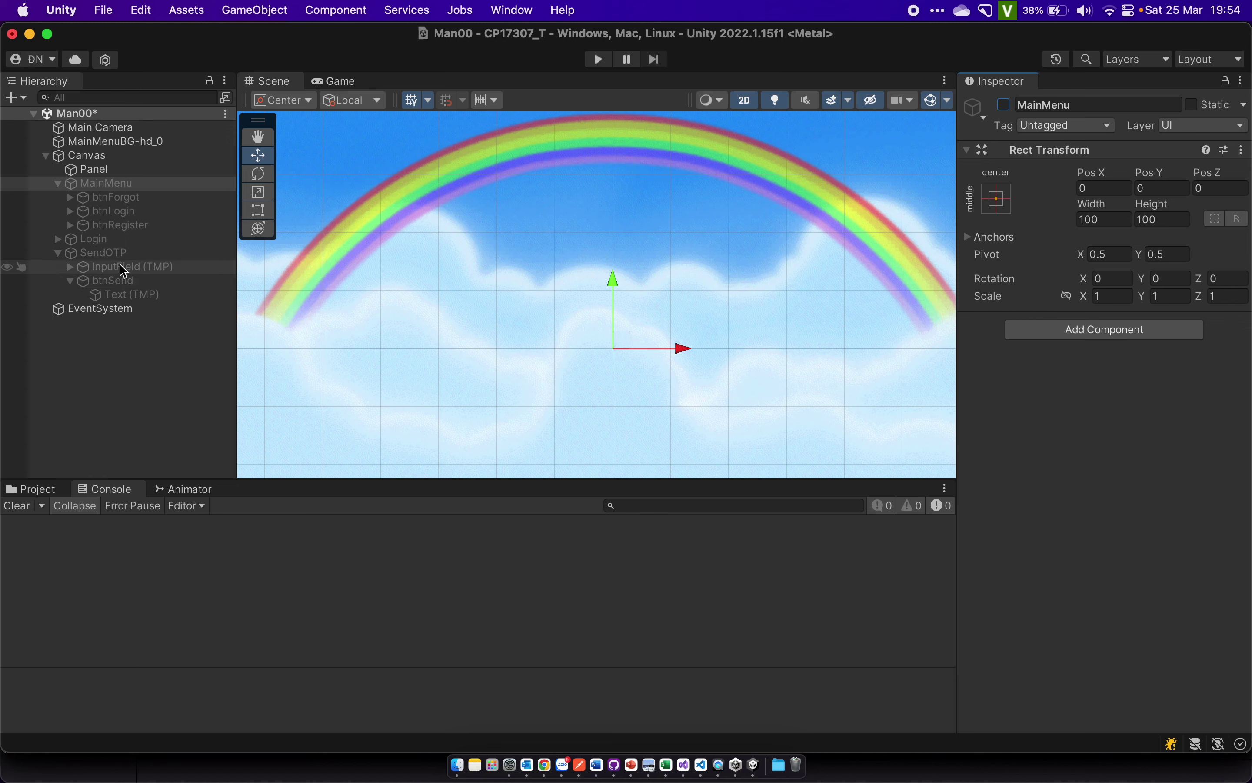
click(106, 252)
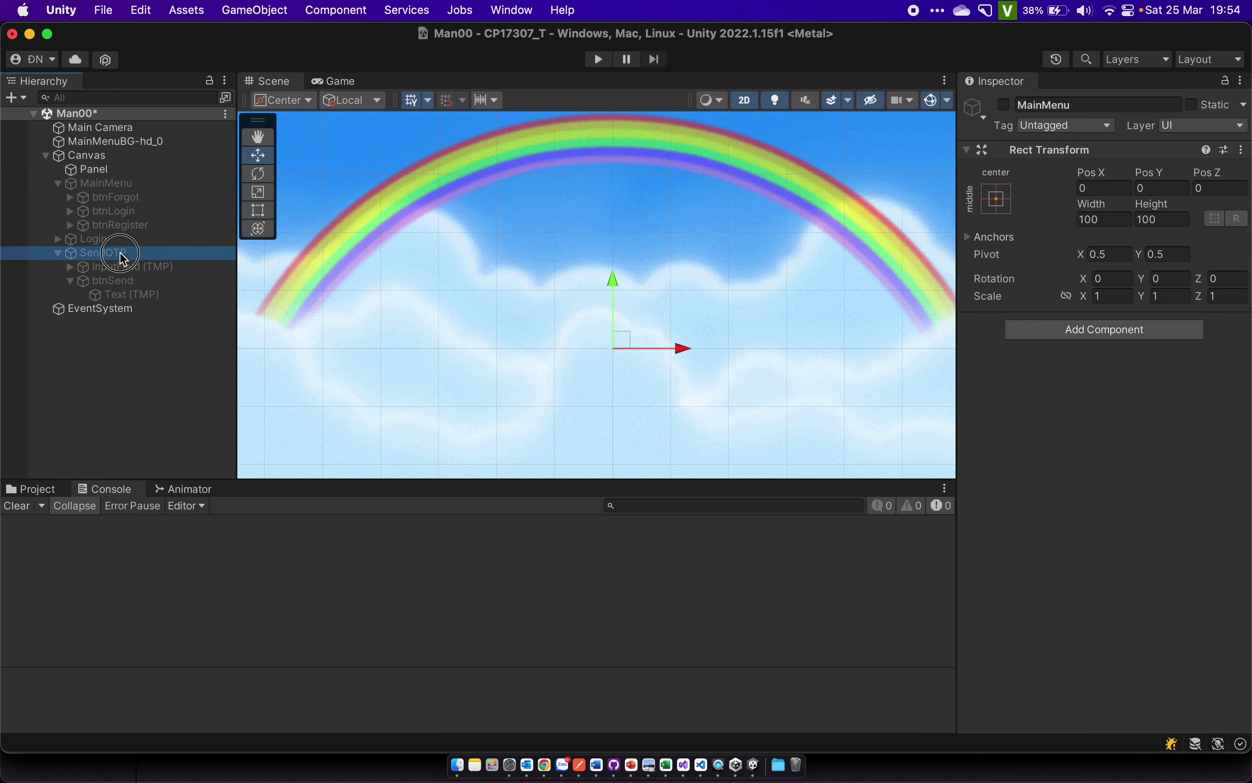
click(1005, 104)
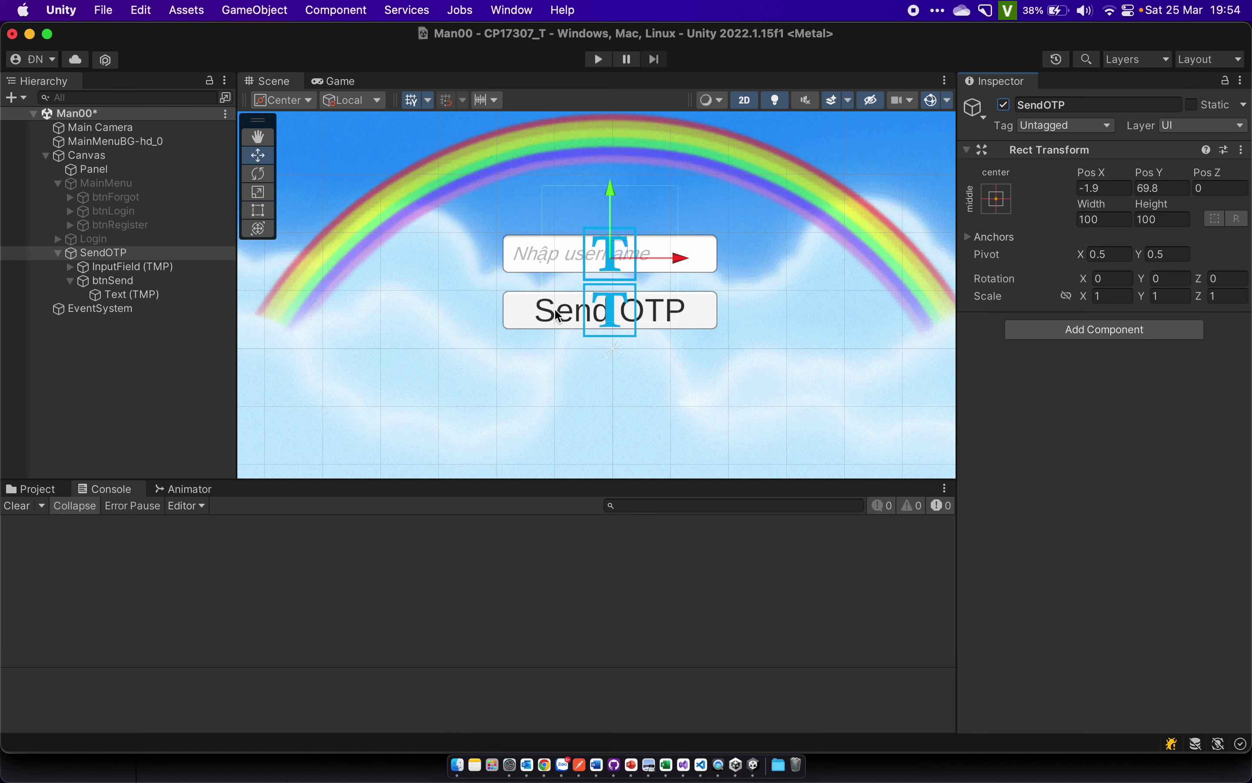
In the Project window's Assets/Script folder, create a C# script named ForgotPassword
click(45, 498)
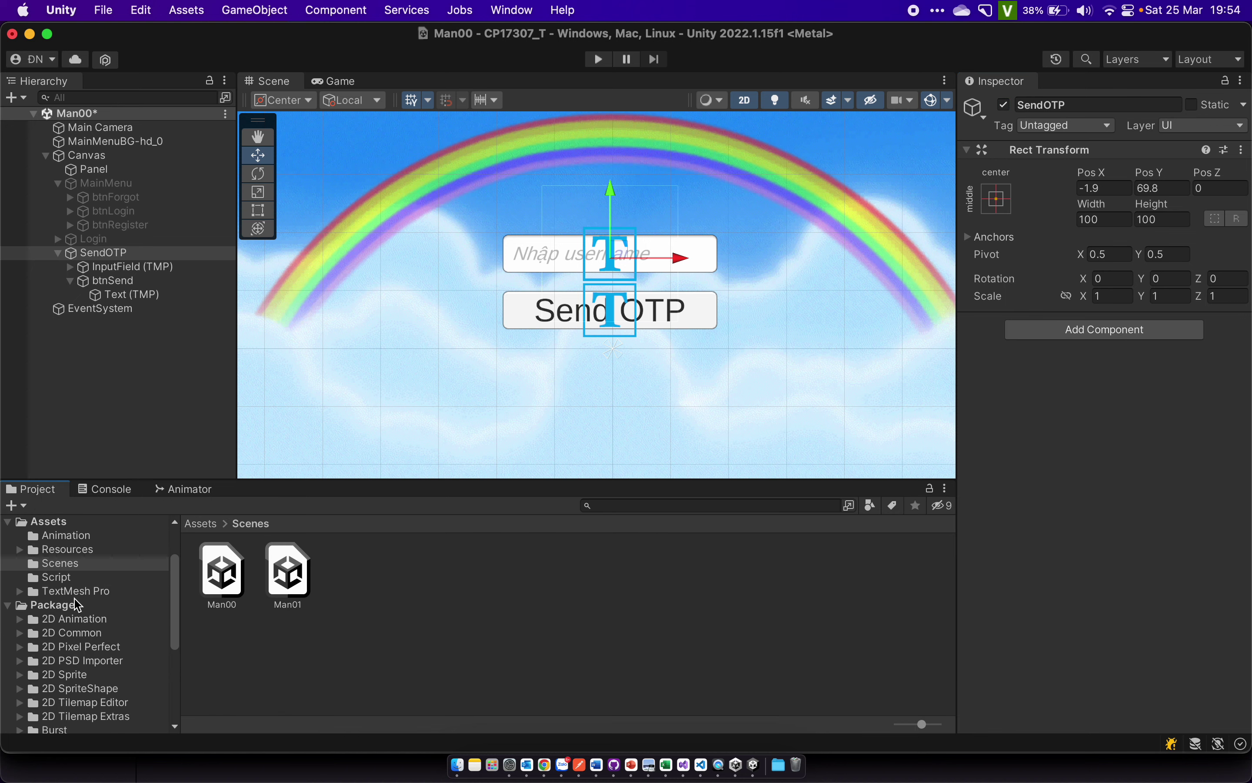
click(57, 579)
click(381, 702)
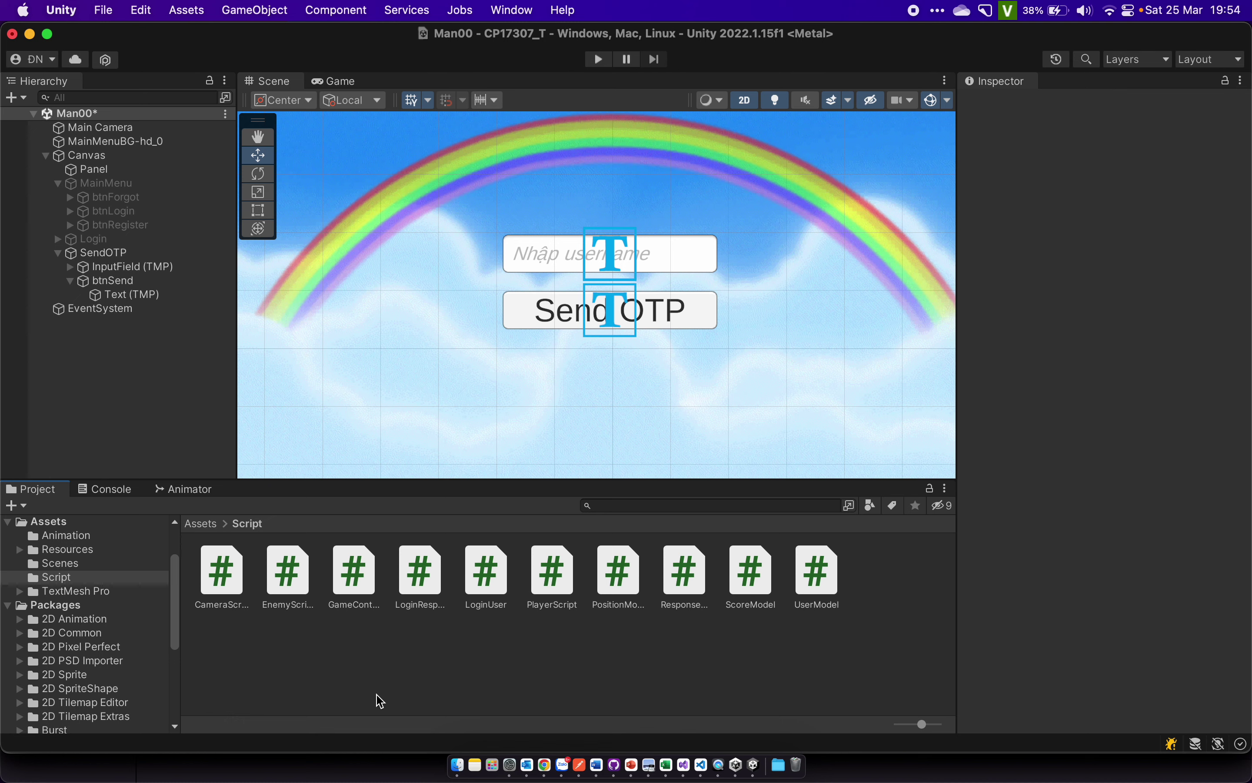
right_click(381, 701)
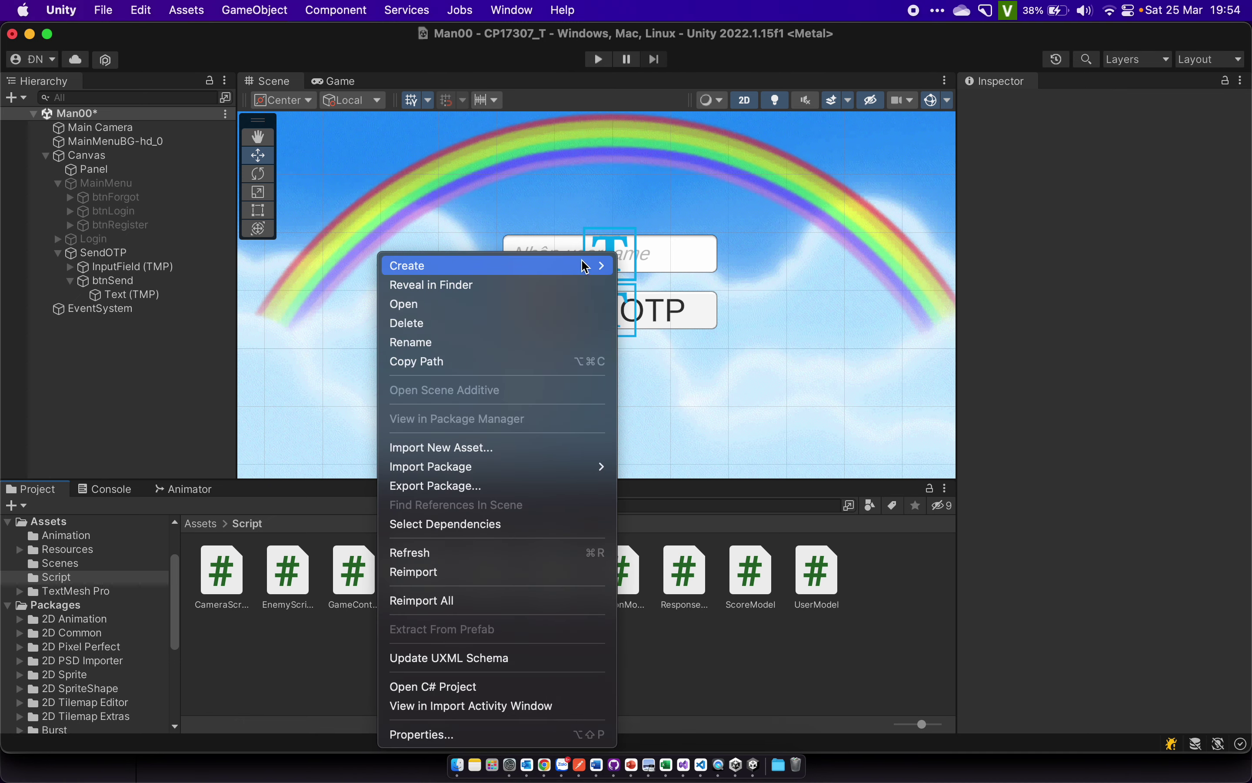
mouse_move(585, 267)
click(737, 50)
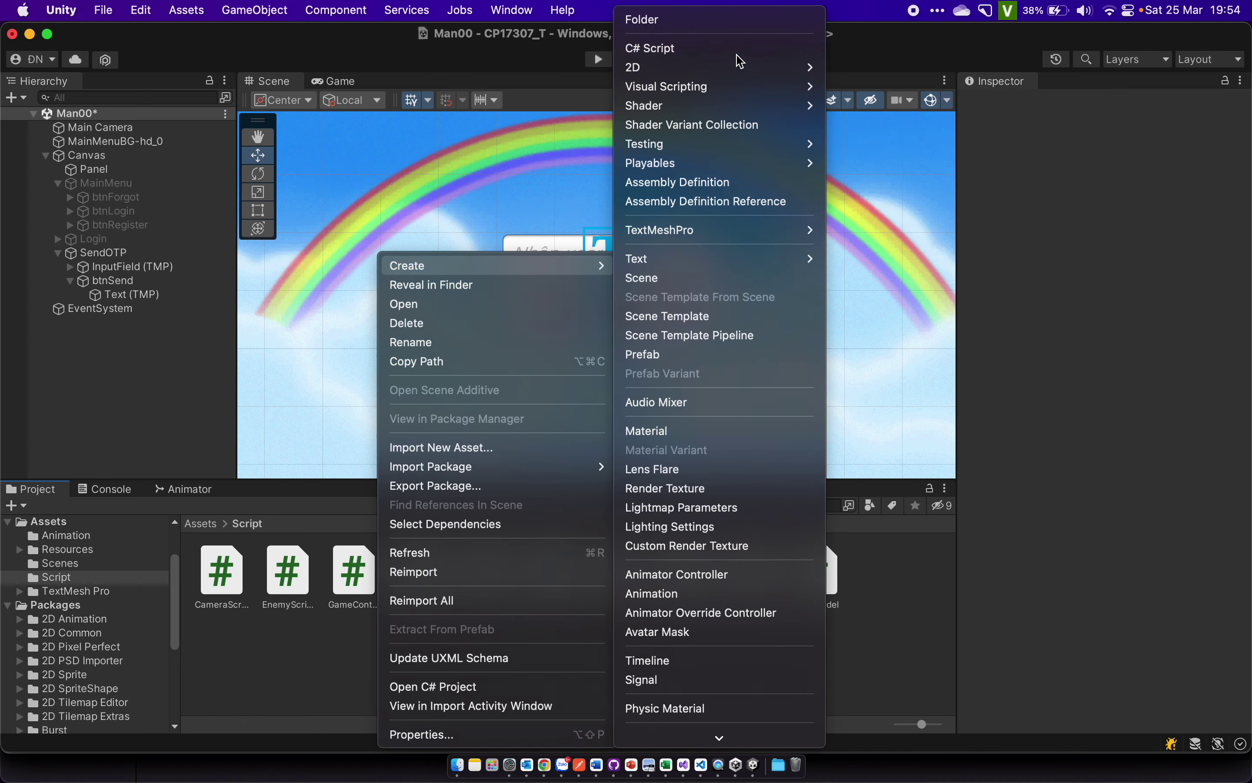
text(ForgotPas)
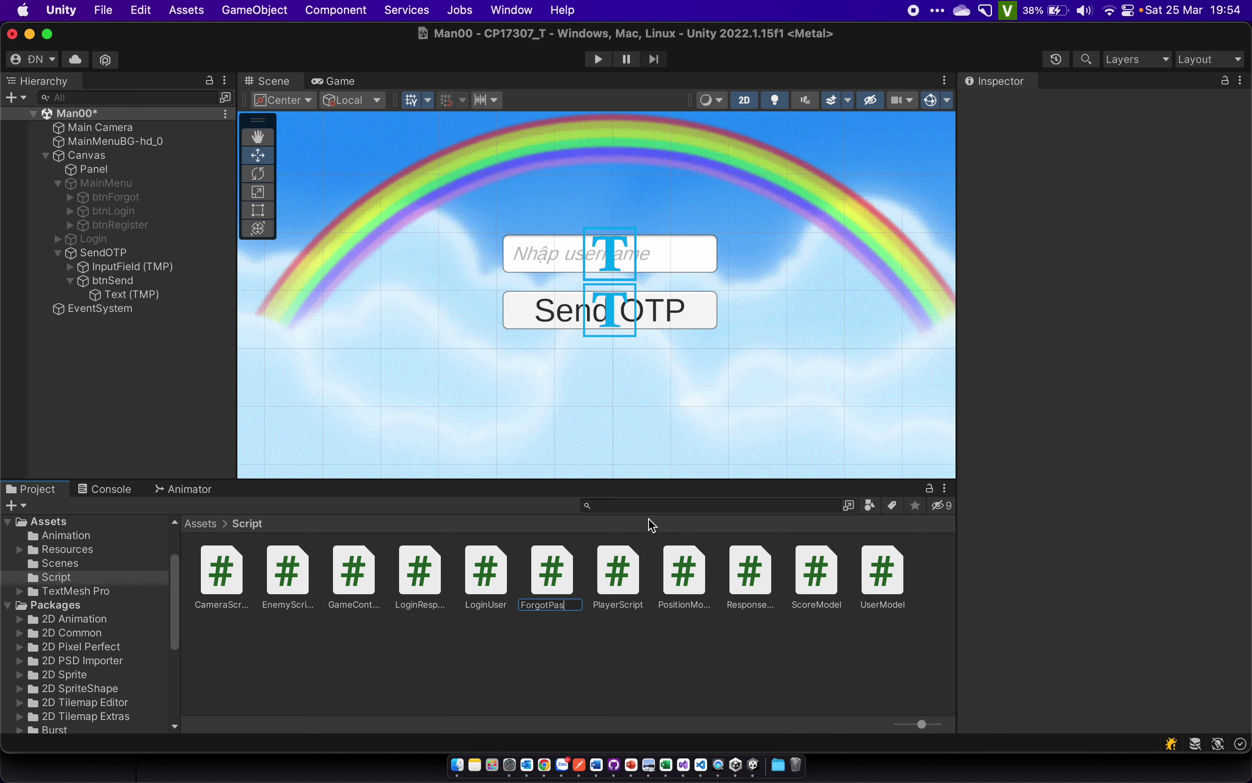
text(word)
key(Return)
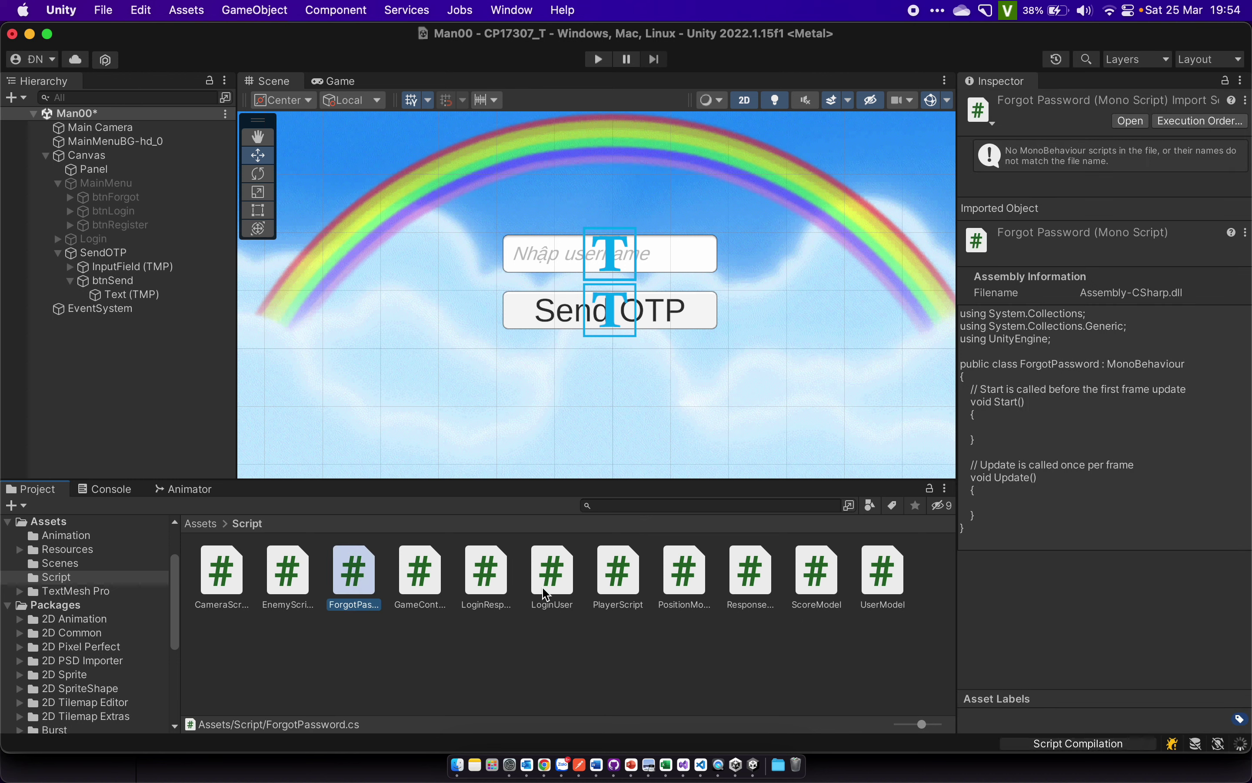
double_click(358, 572)
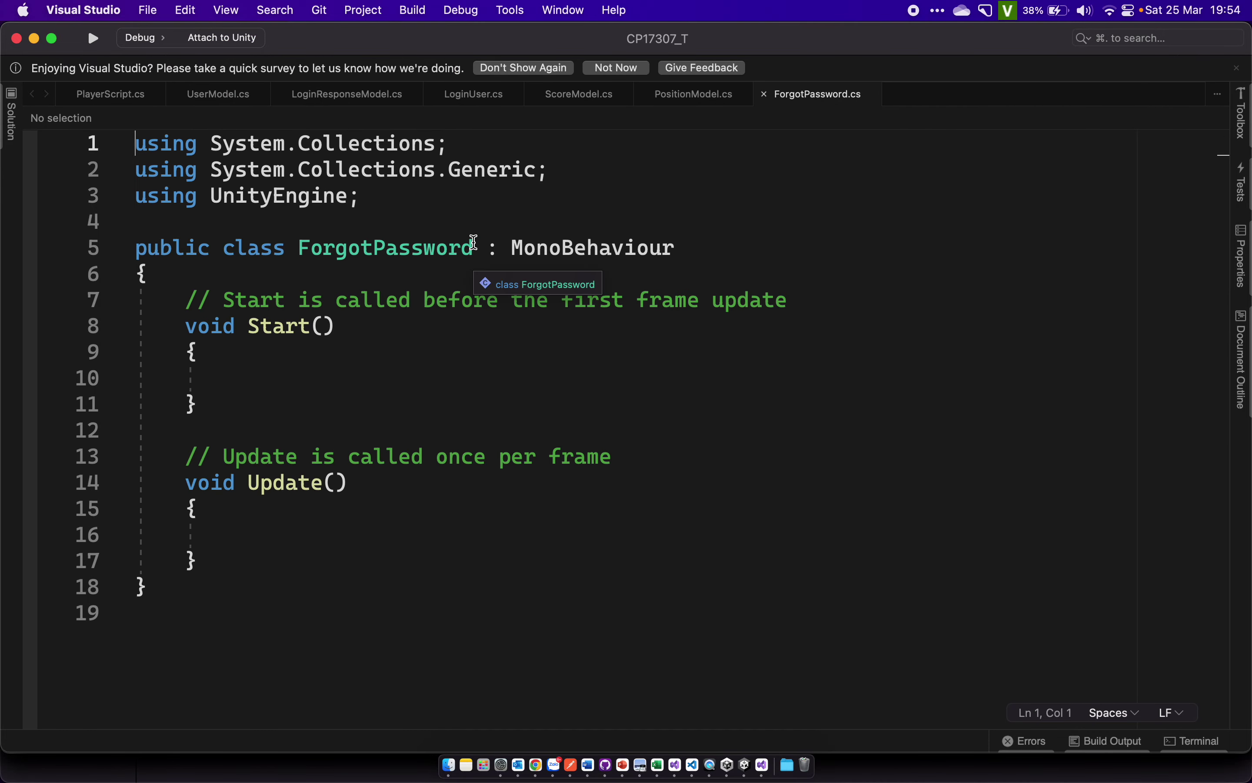
click(474, 93)
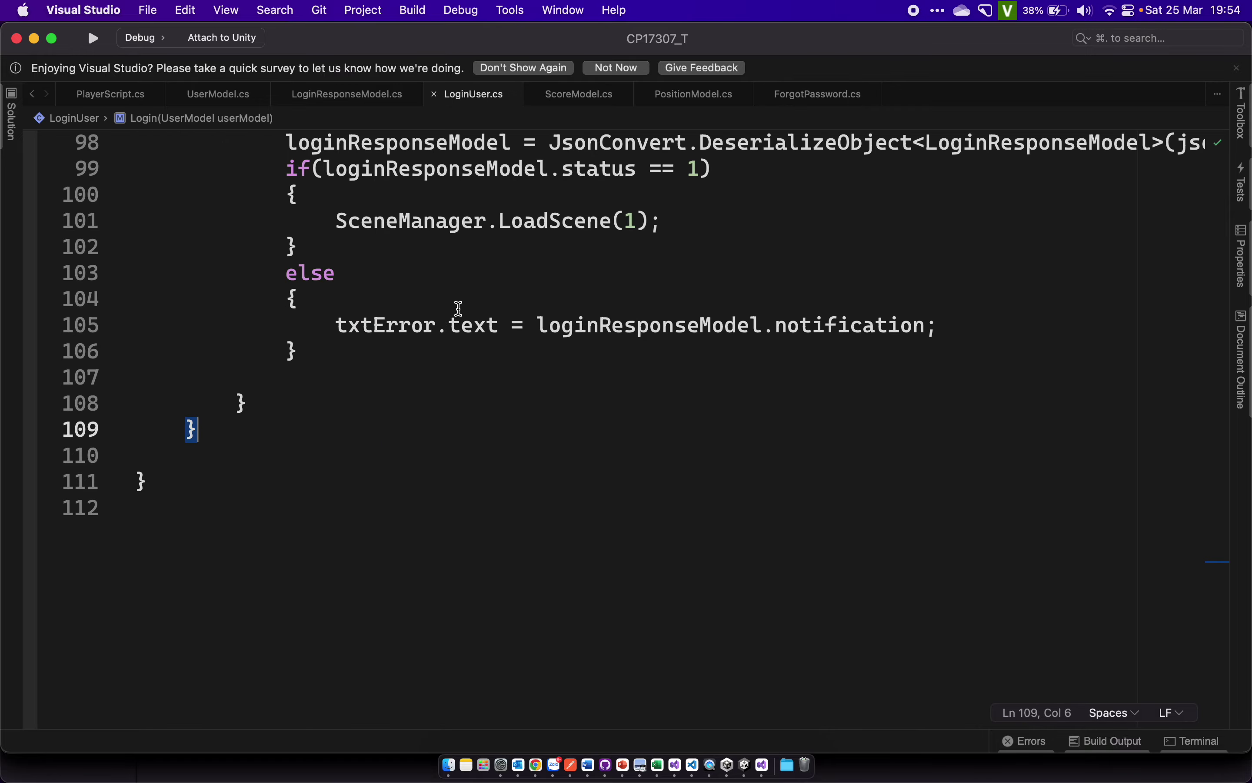
scroll(459, 308, up, 5)
scroll(459, 309, up, 10)
scroll(458, 309, up, 9)
scroll(458, 308, up, 9)
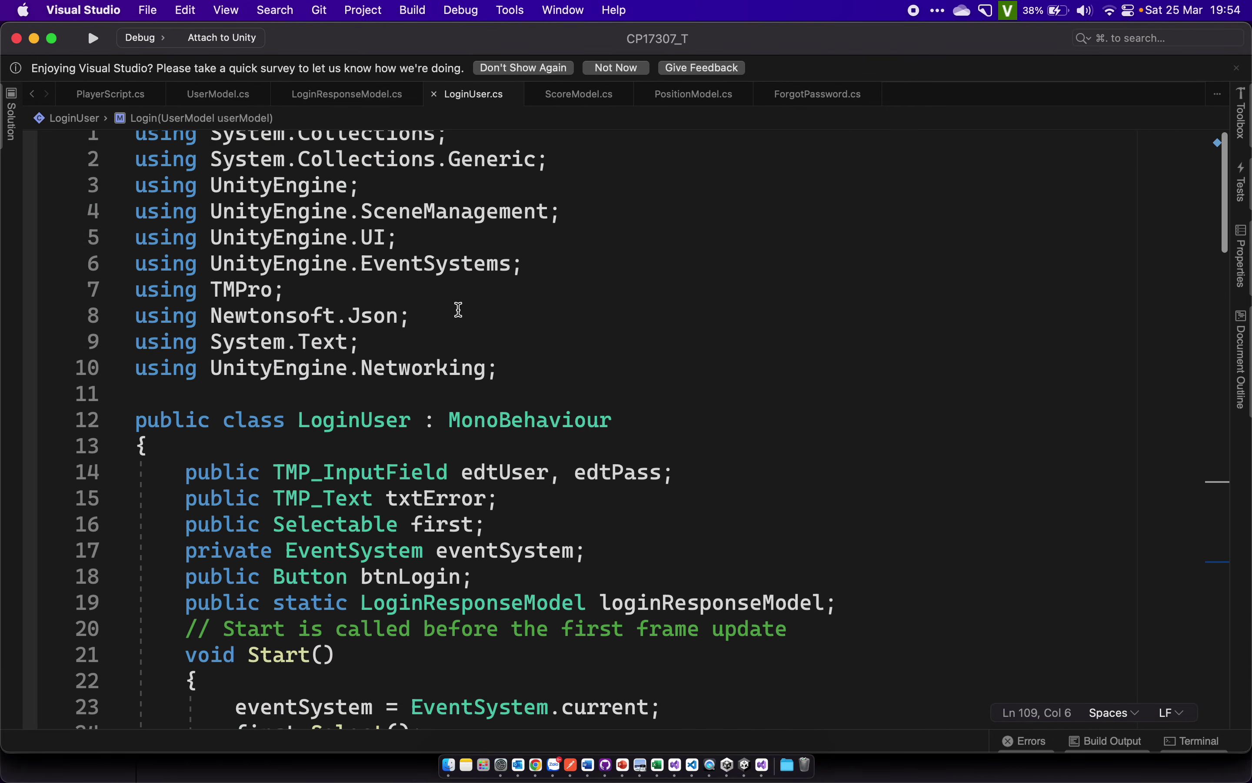
scroll(458, 309, down, 3)
scroll(458, 309, down, 1)
scroll(458, 309, down, 1)
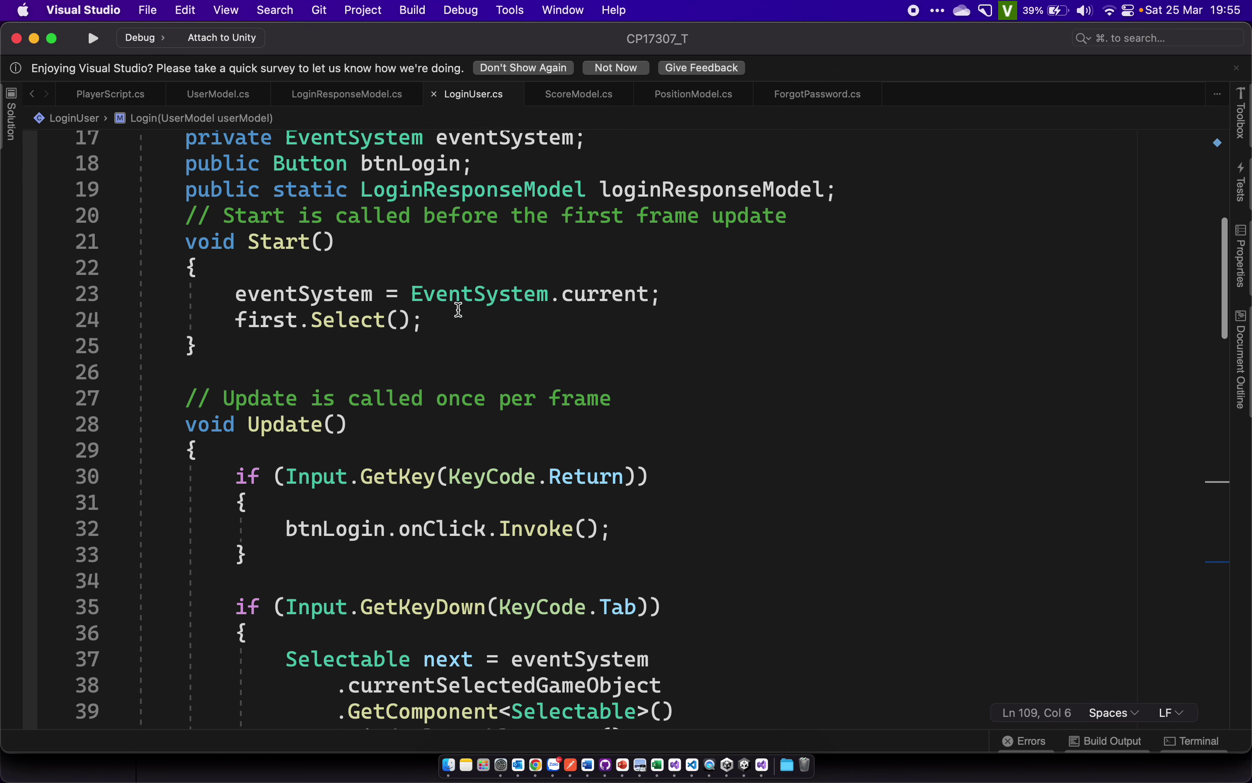
scroll(459, 309, down, 1)
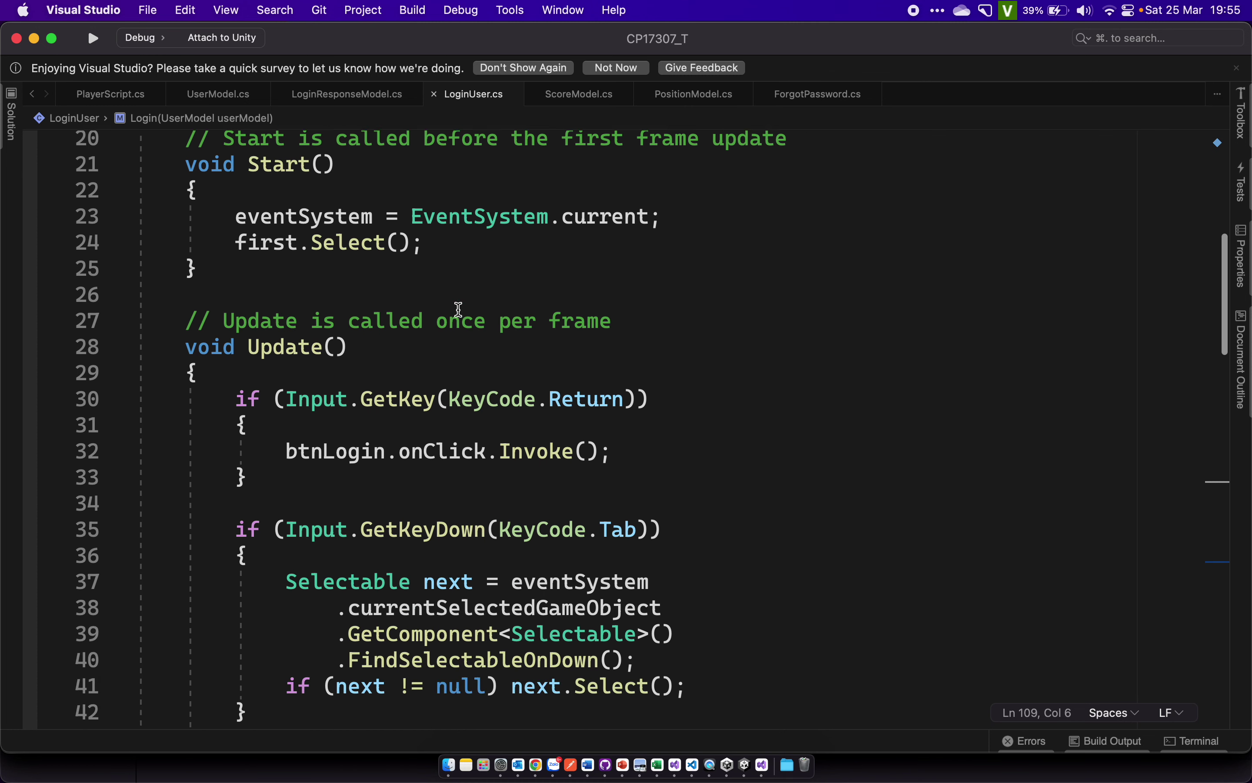
scroll(459, 308, down, 2)
scroll(459, 309, down, 2)
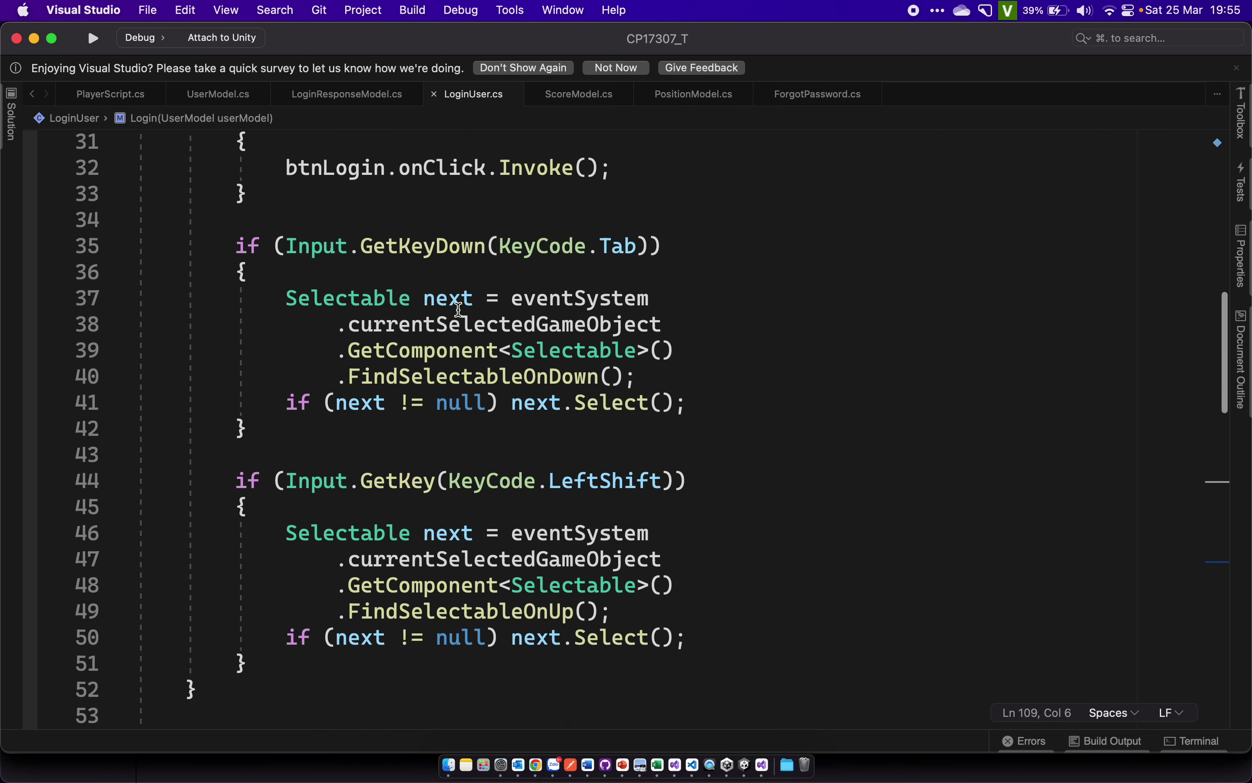
scroll(459, 309, down, 2)
scroll(458, 308, down, 2)
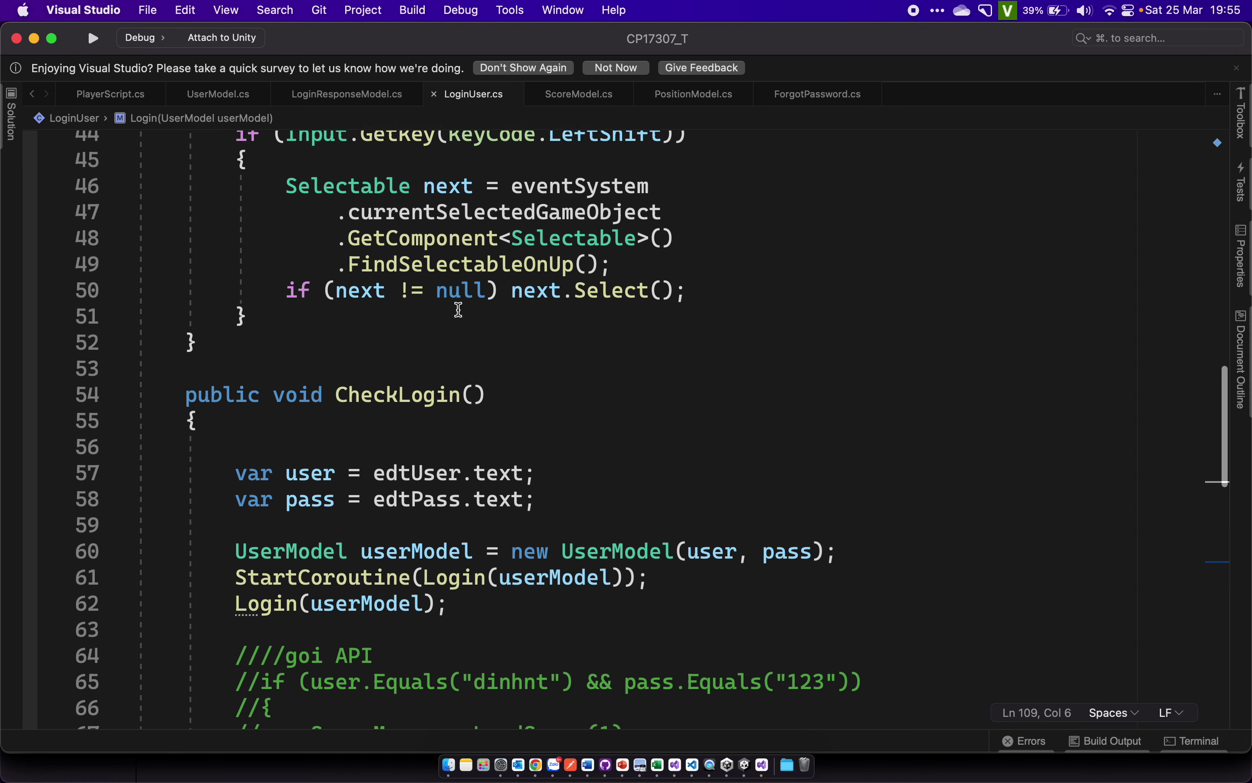
scroll(458, 308, down, 3)
drag(185, 172, 335, 548)
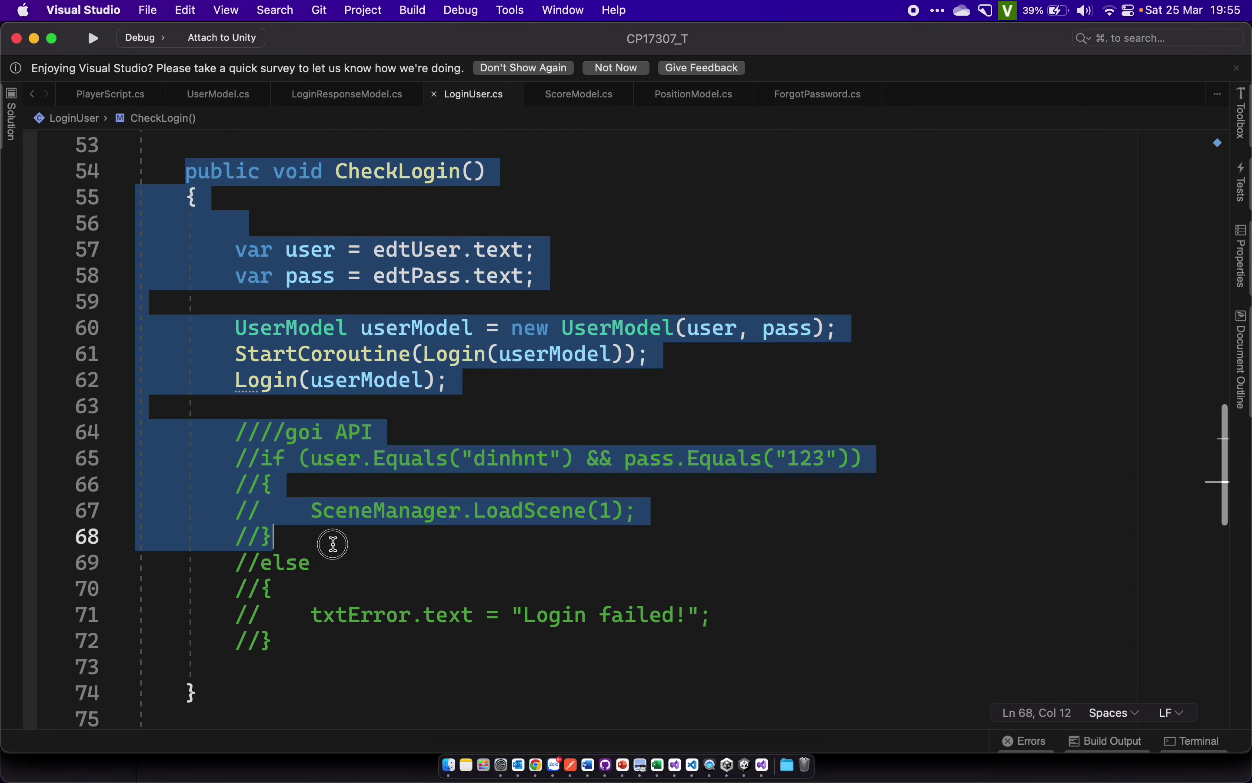
double_click(406, 252)
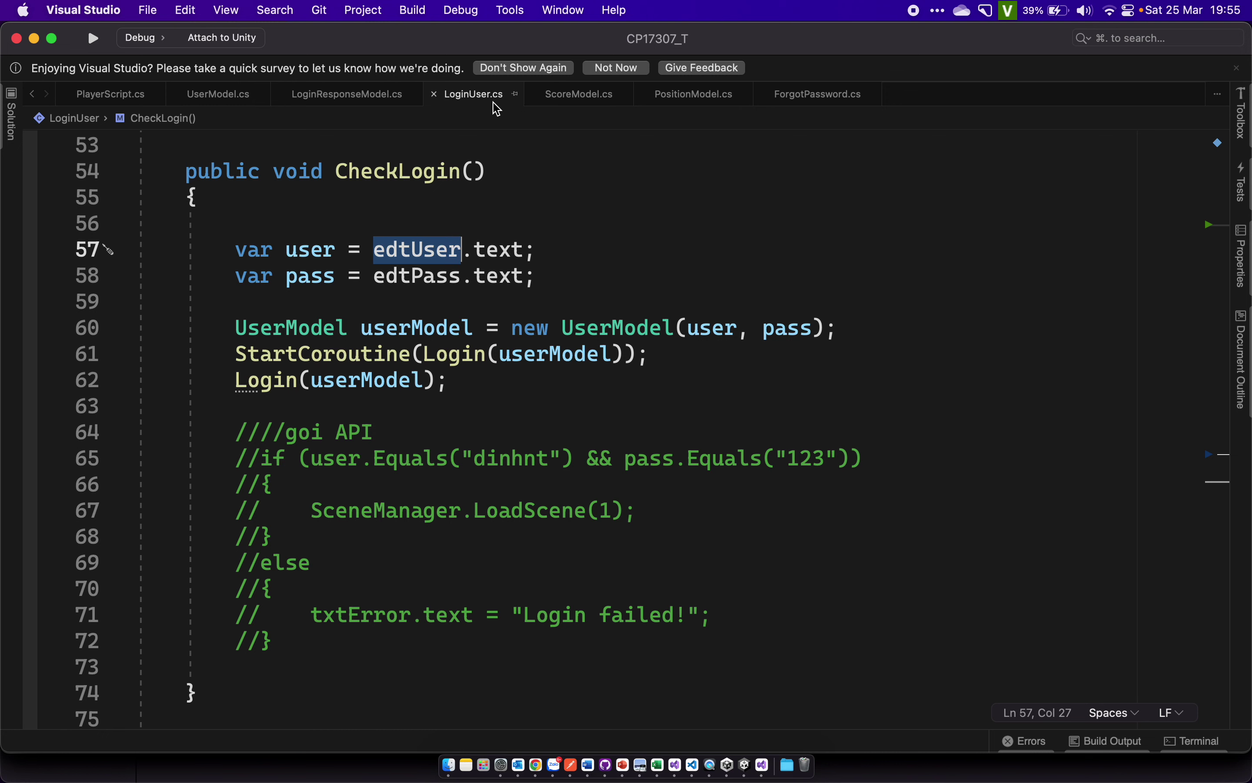
Add a blank line after Update() in ForgotPassword.cs and copy the CheckLogin code from Word
click(846, 91)
scroll(436, 517, down, 3)
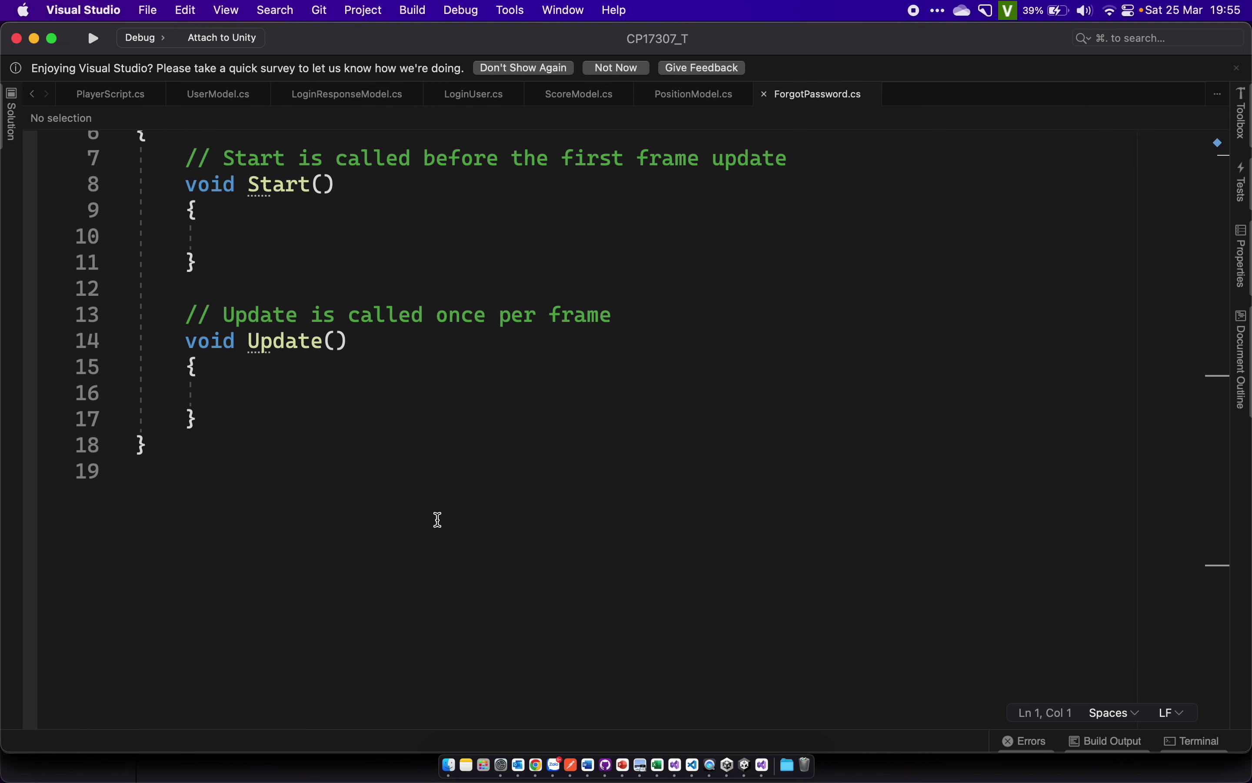
click(317, 411)
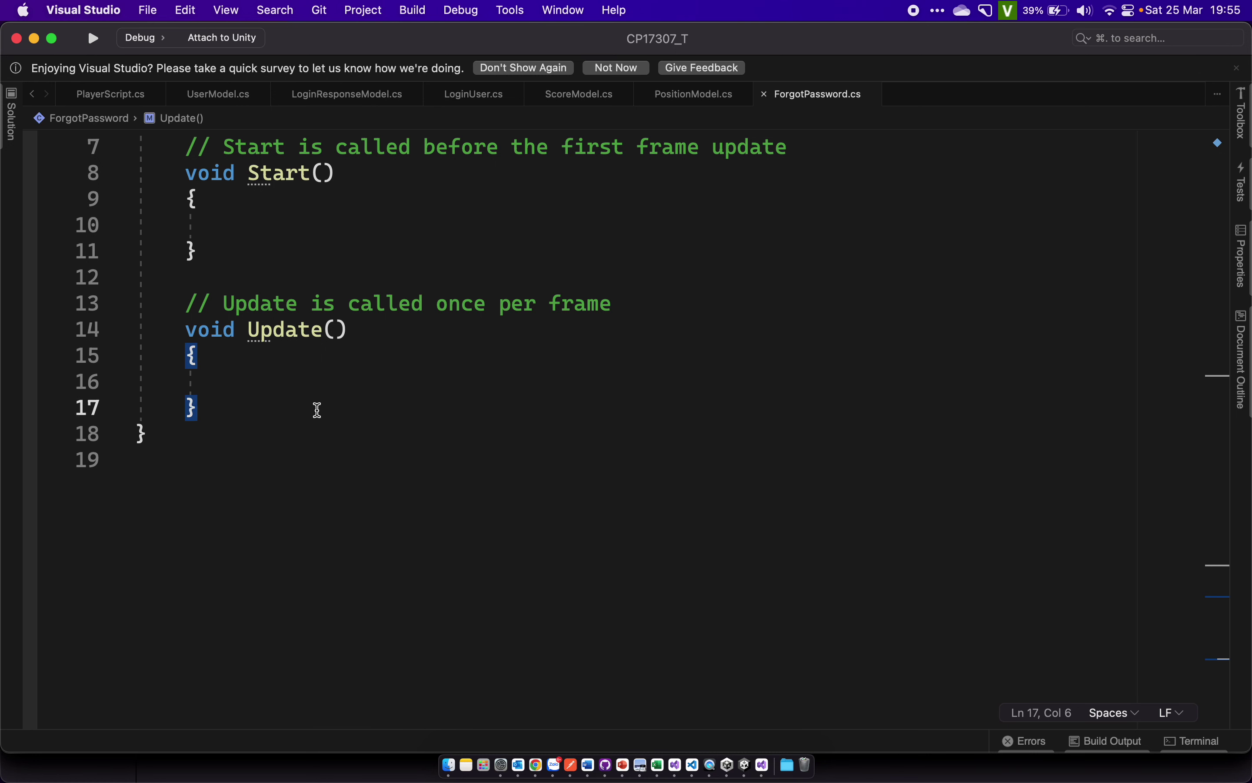
key(Return)
key(Return)
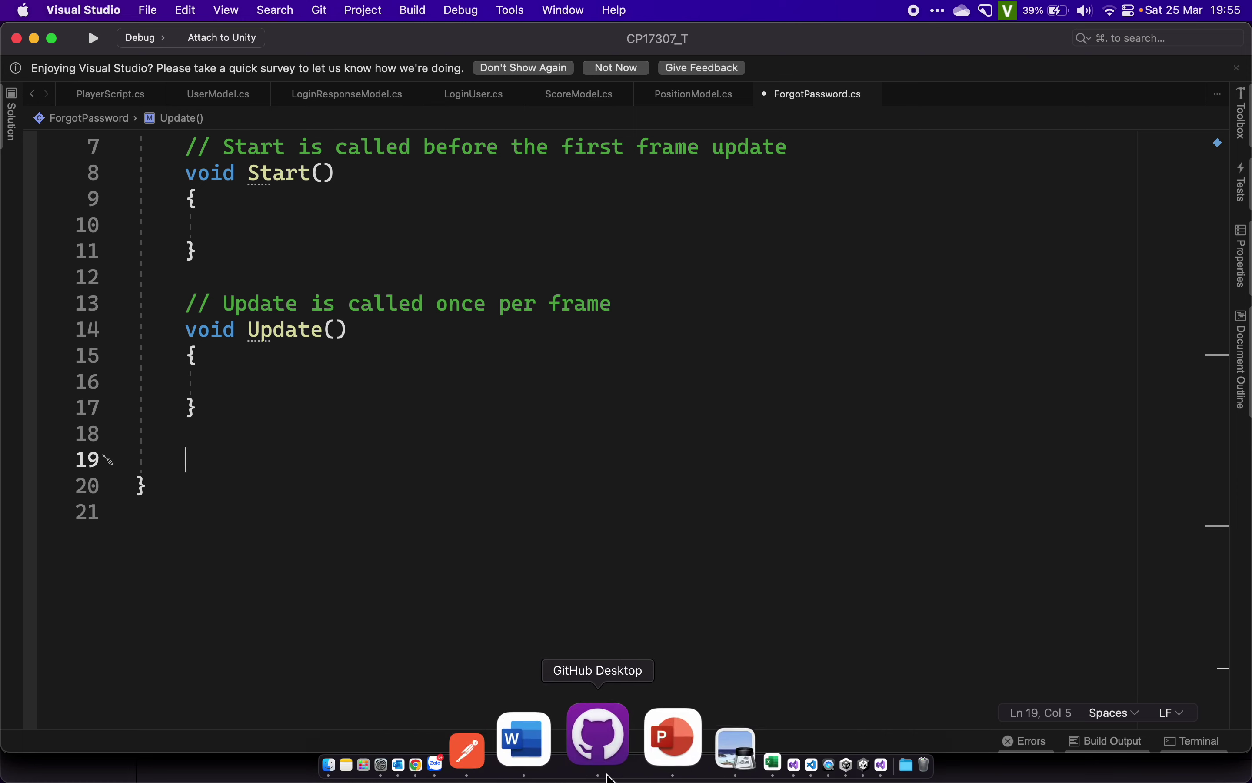
click(587, 761)
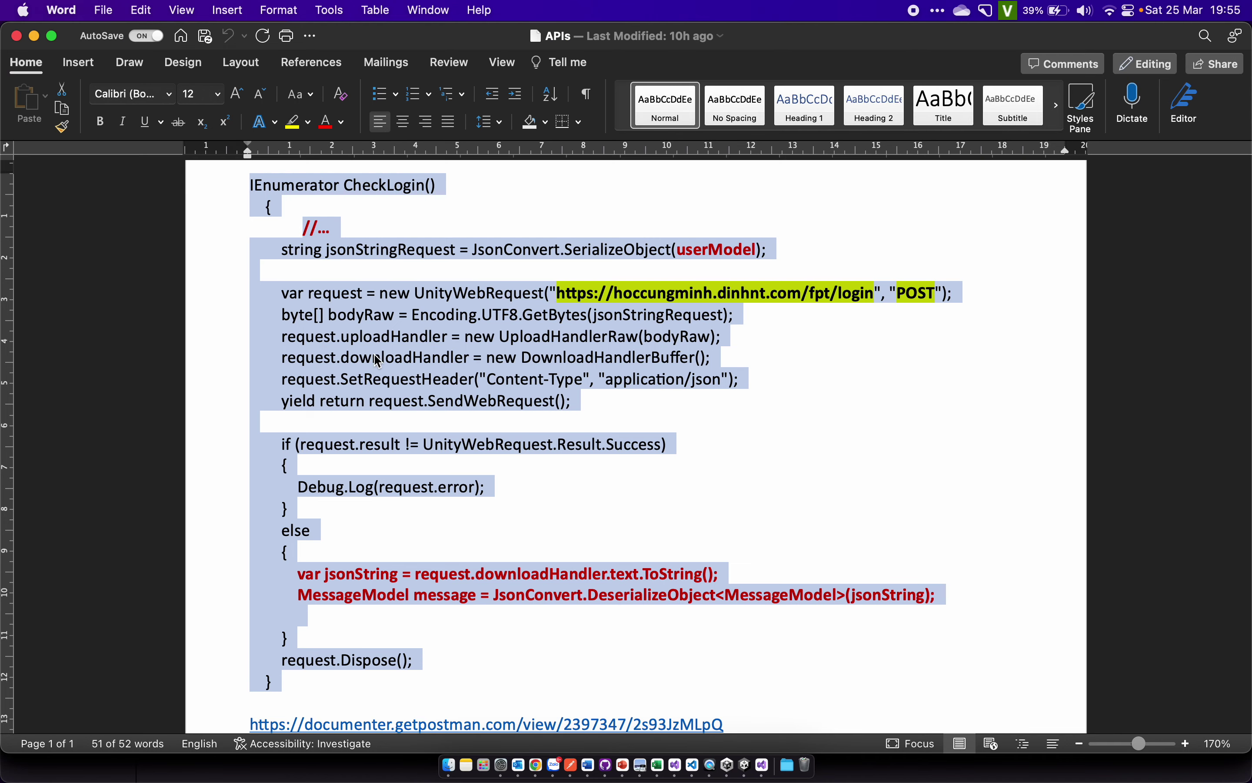
key(super+c)
Type the comment '//Gọi API send OTP' on a new line in ForgotPassword.cs
key(ctrl+Up)
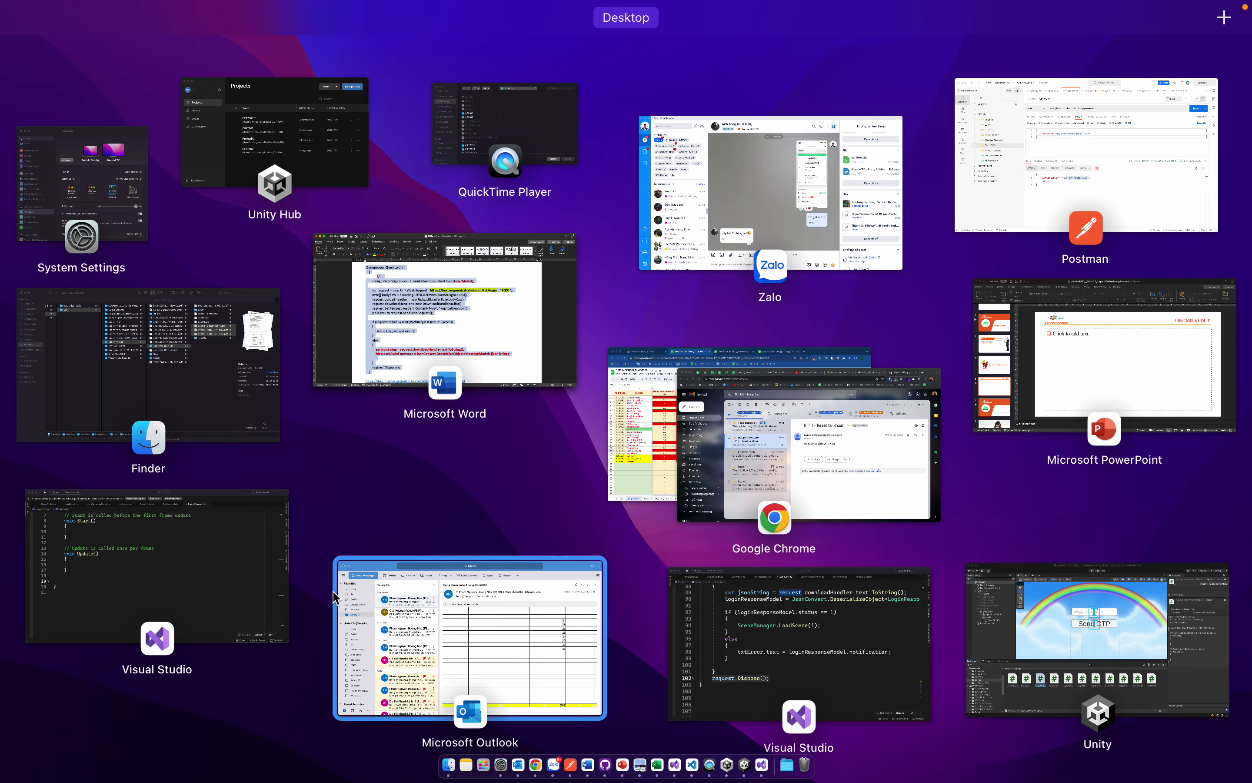
click(240, 575)
text(//)
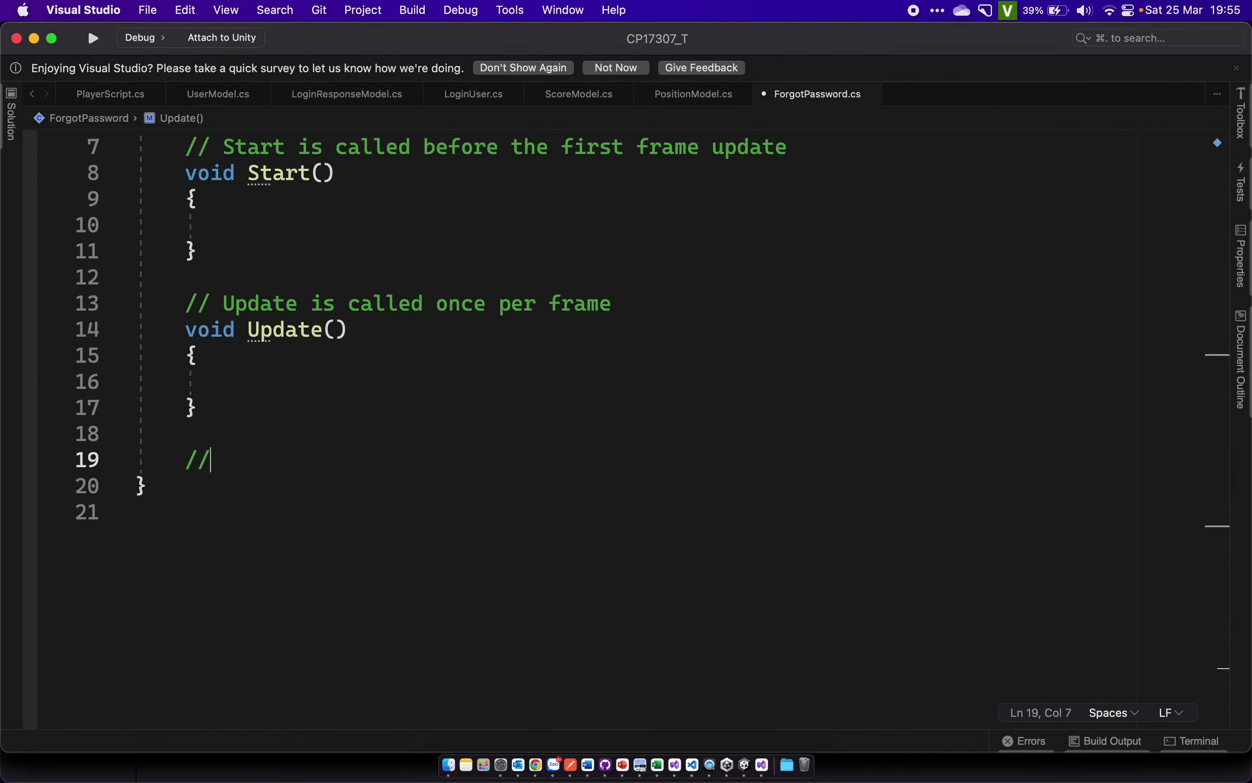
text(Gọi API)
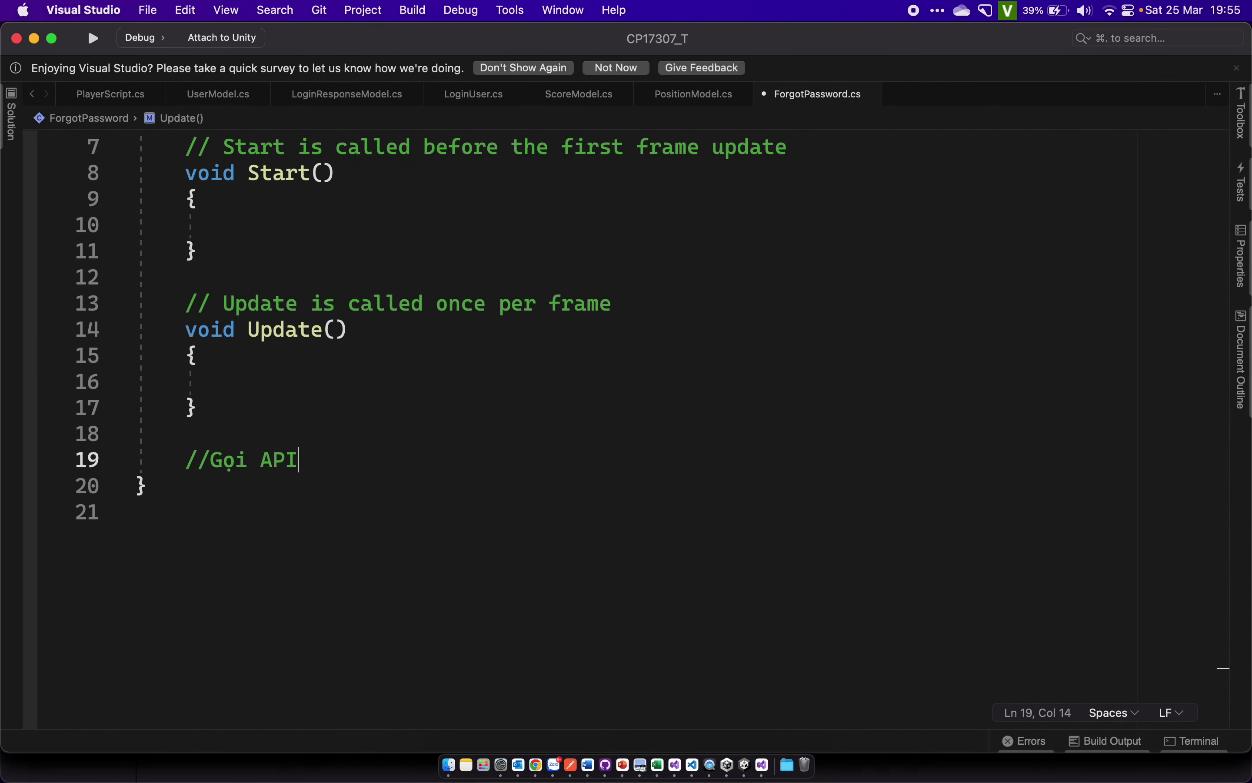
text( send)
key(BackSpace)
text(send O)
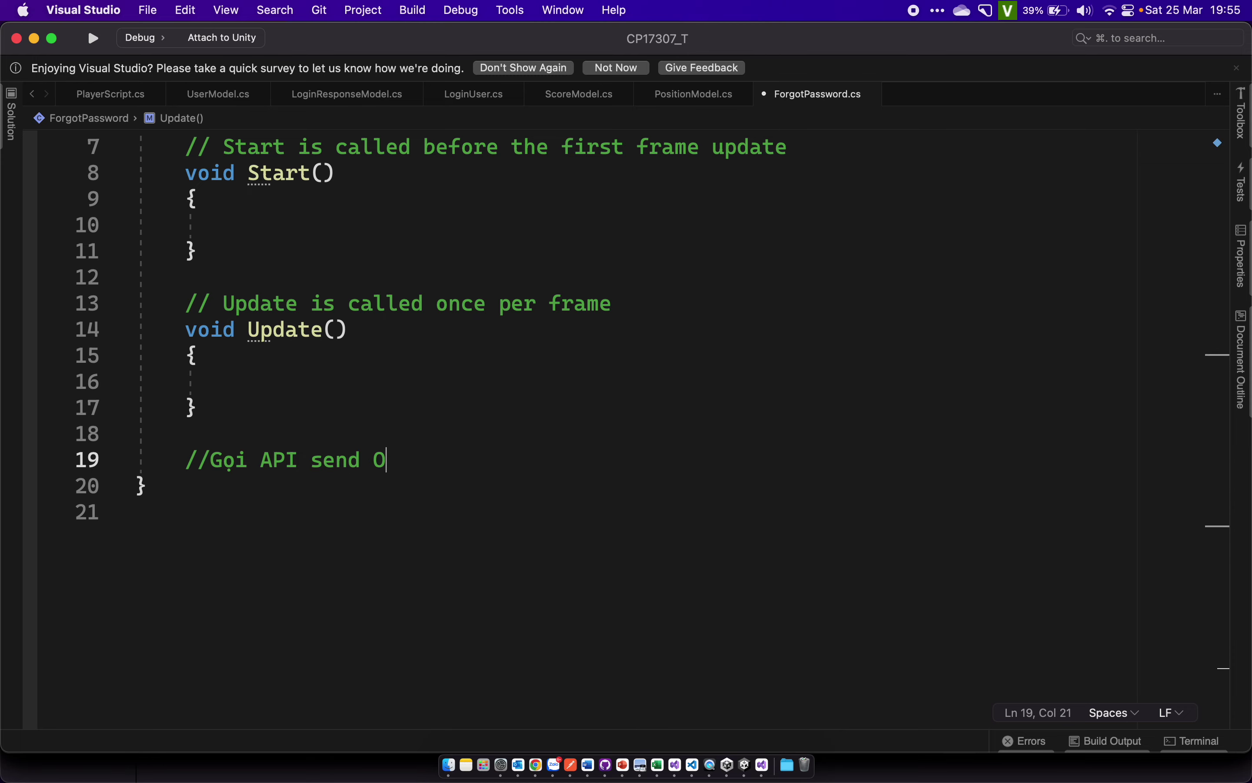
text(TP)
key(Return)
Paste the CheckLogin coroutine below the comment and rename it SendOPTAPI
key(super+v)
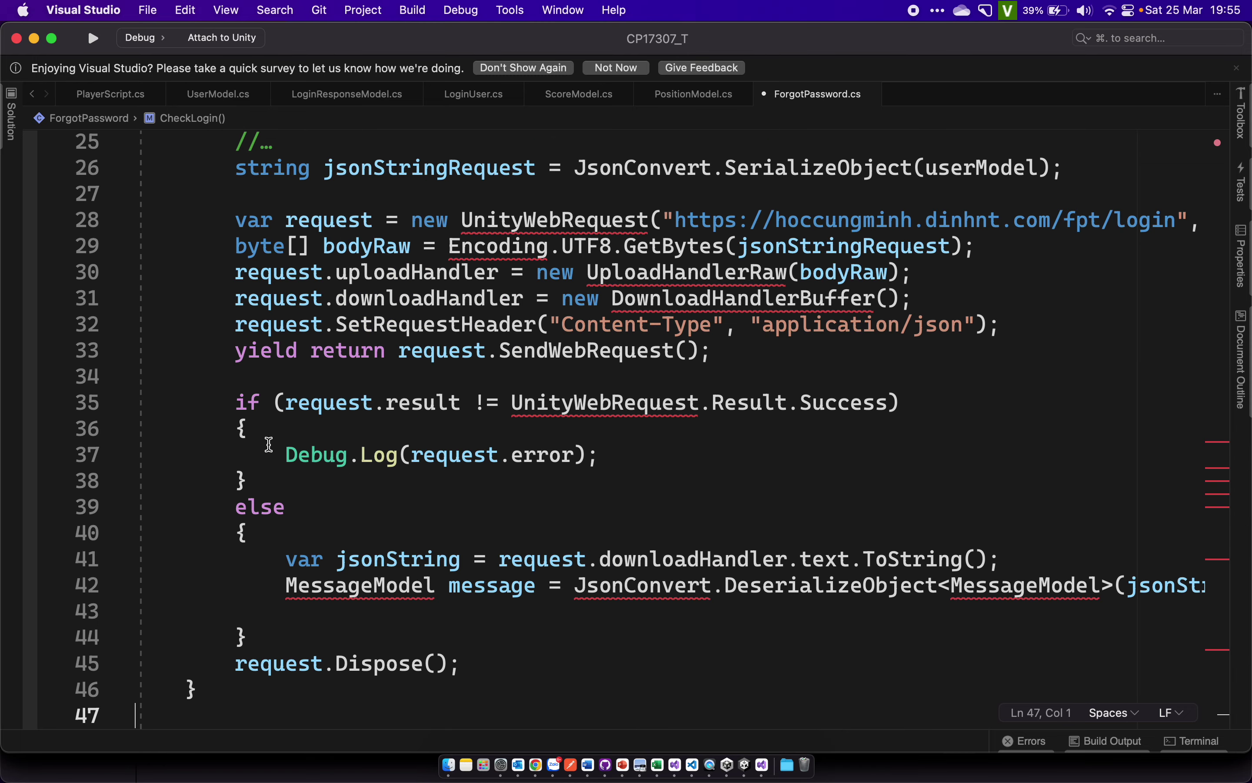
scroll(289, 430, up, 5)
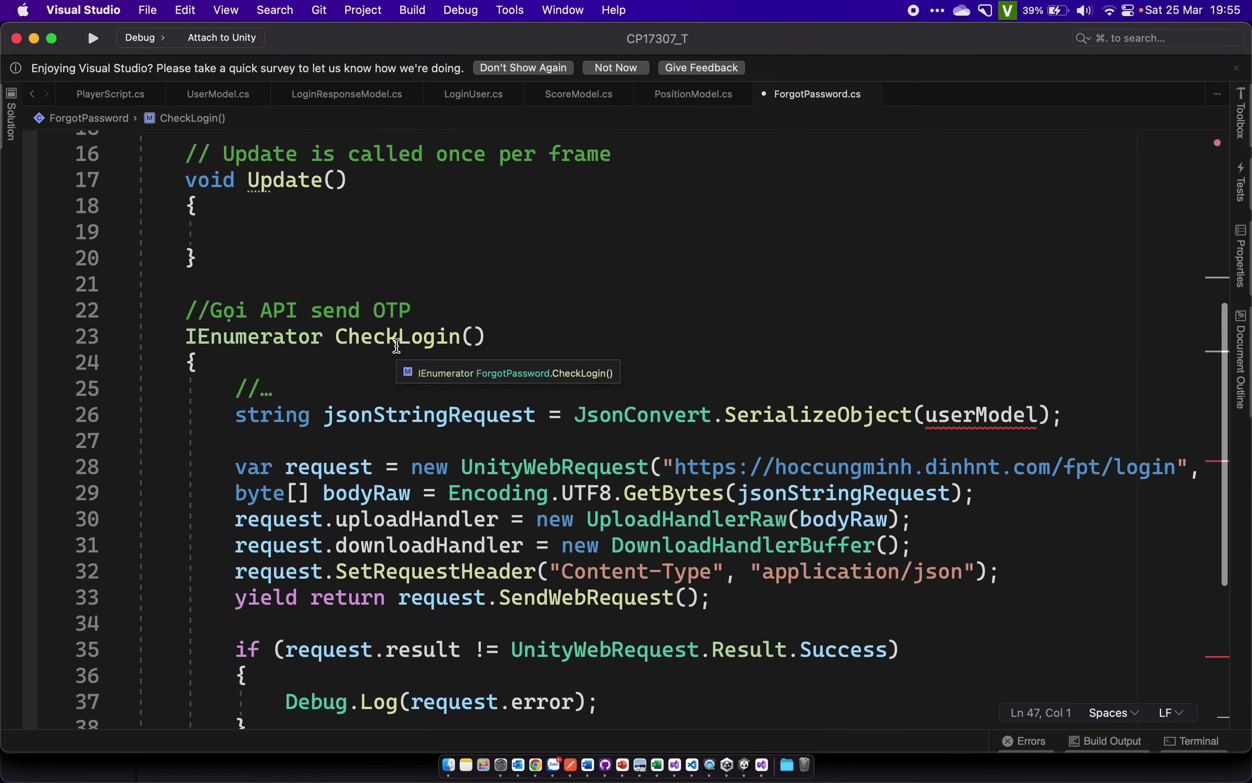
double_click(394, 342)
text(Send)
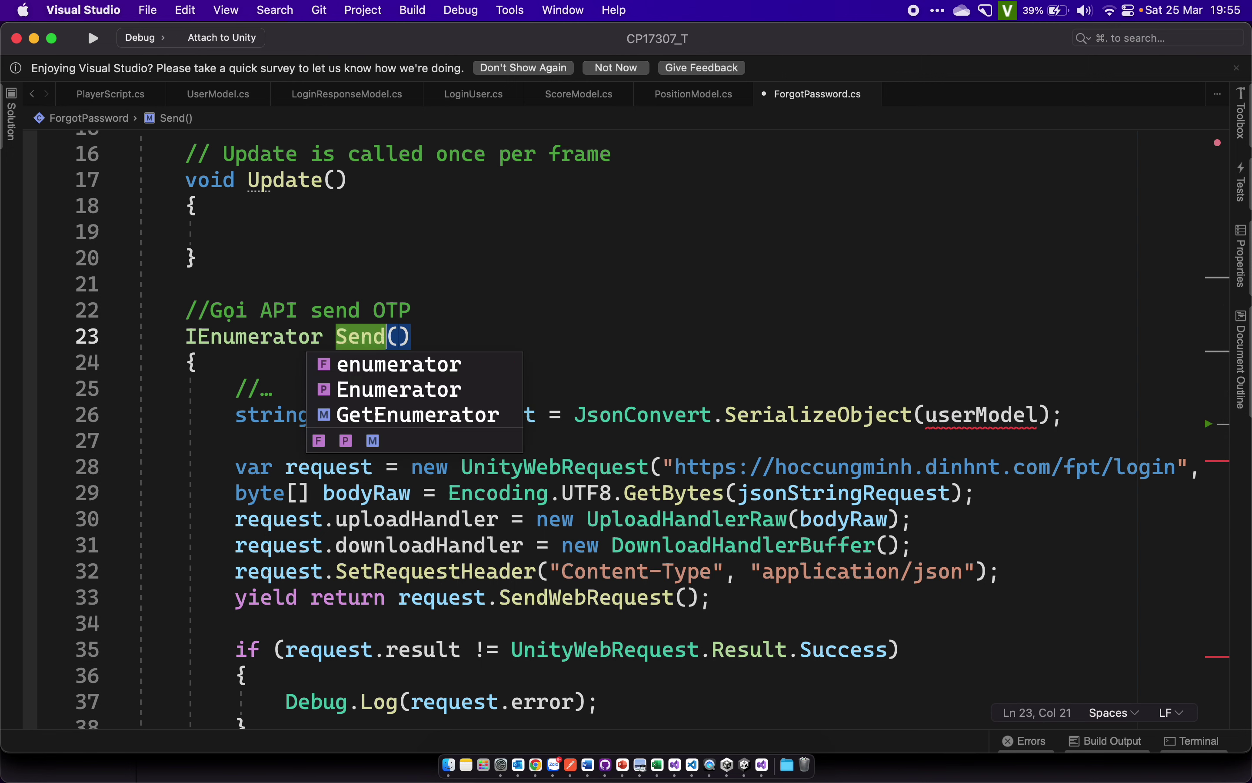
text(OPTAPI)
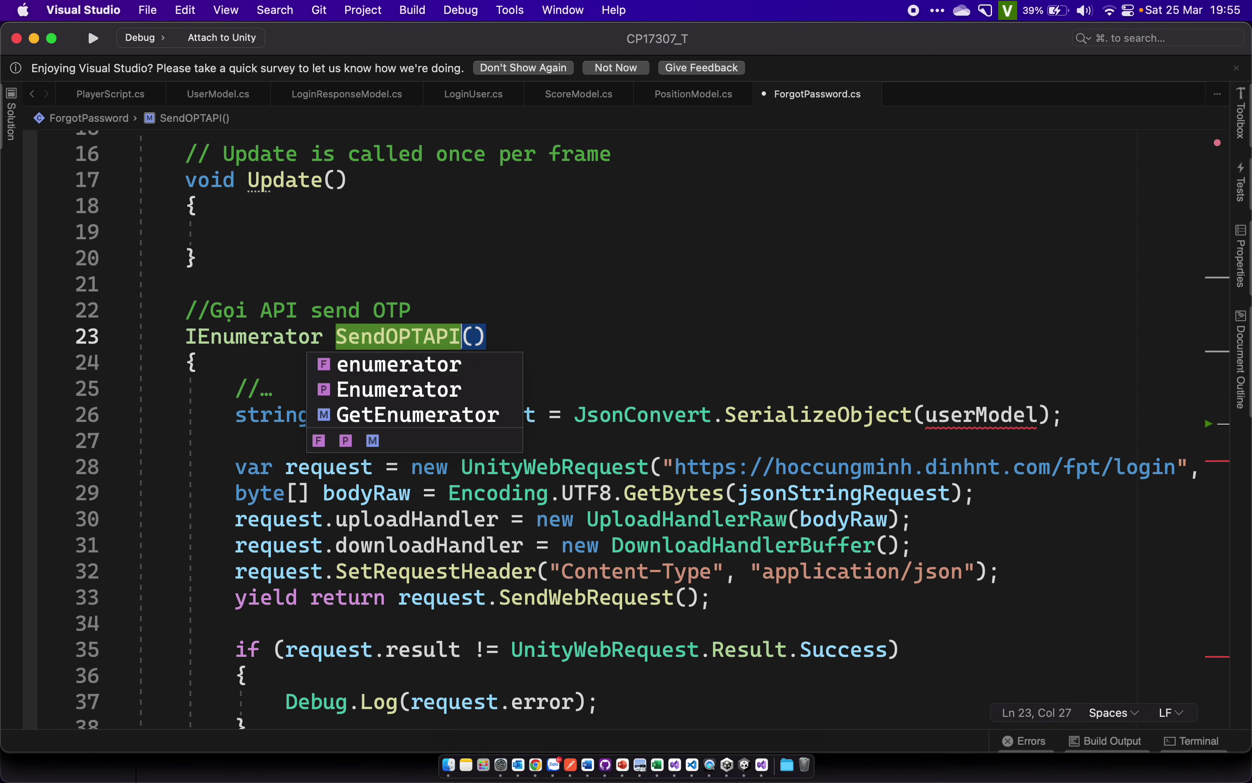
click(490, 289)
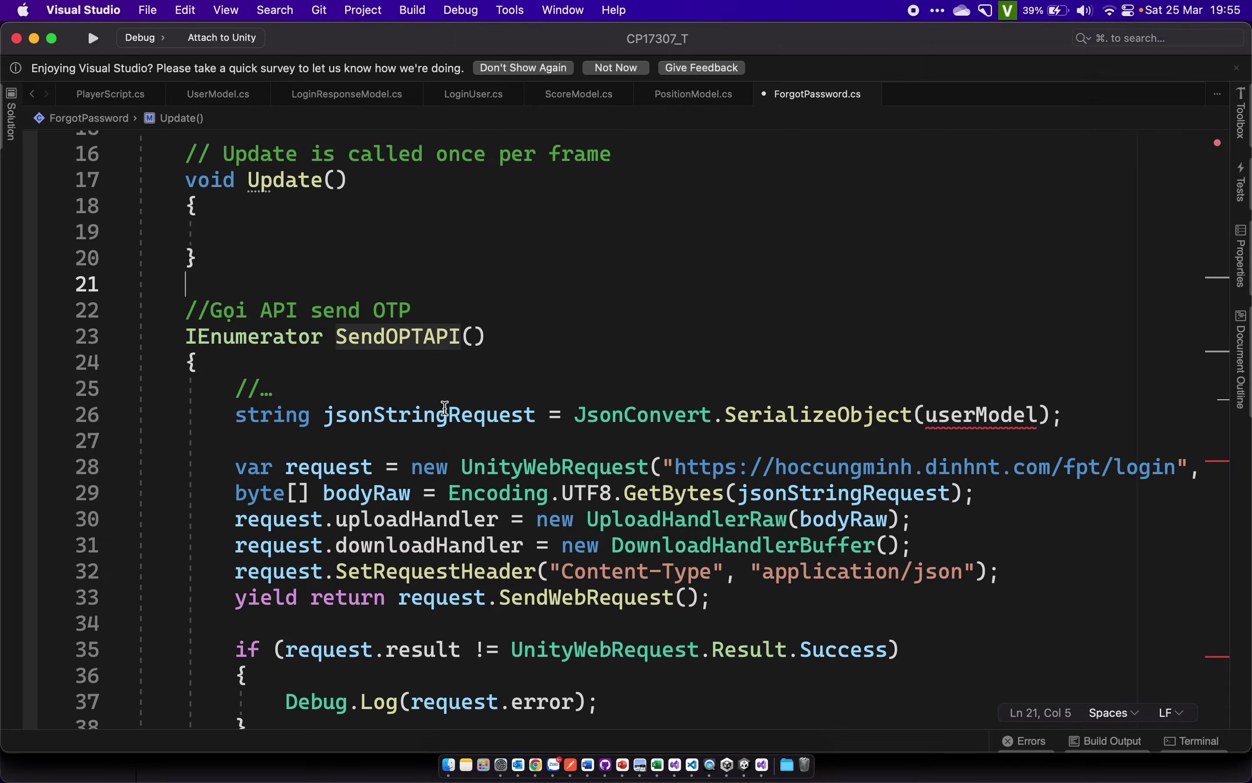
key(ctrl+Up)
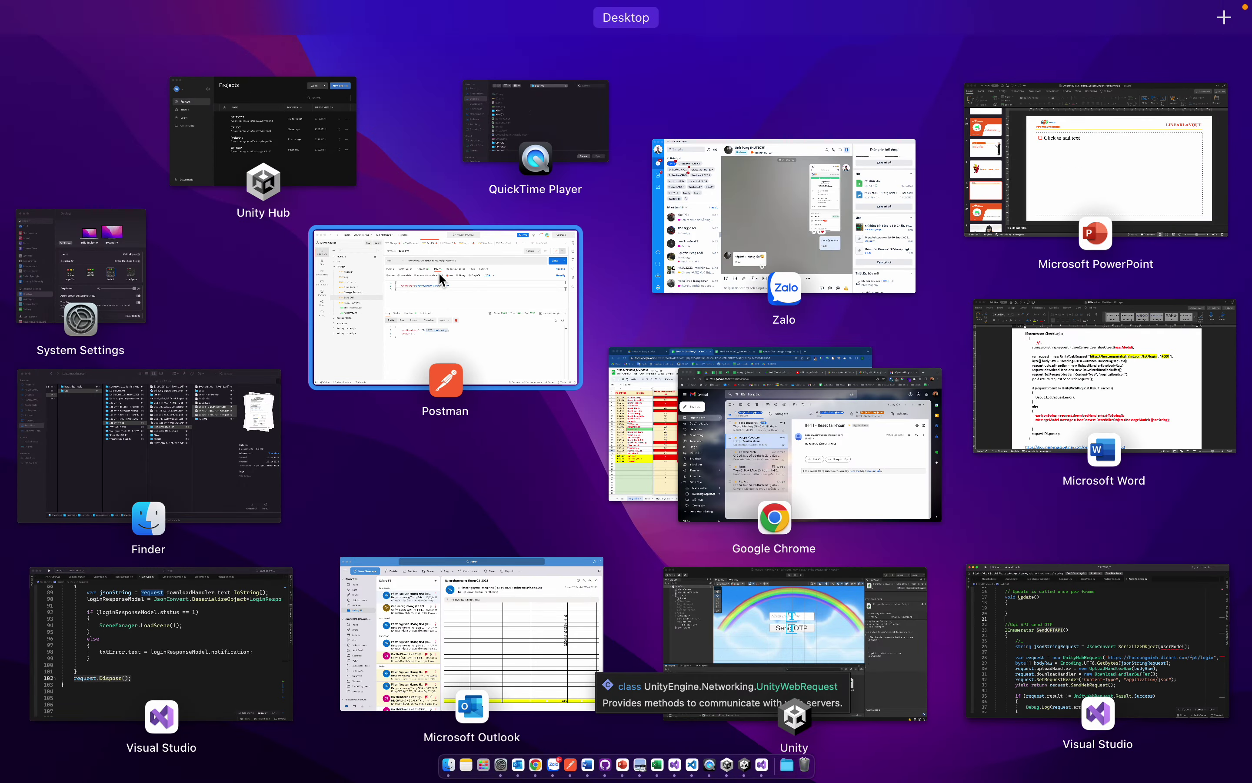
Review the Send OTP POST request in Postman, then return to Unity
click(440, 277)
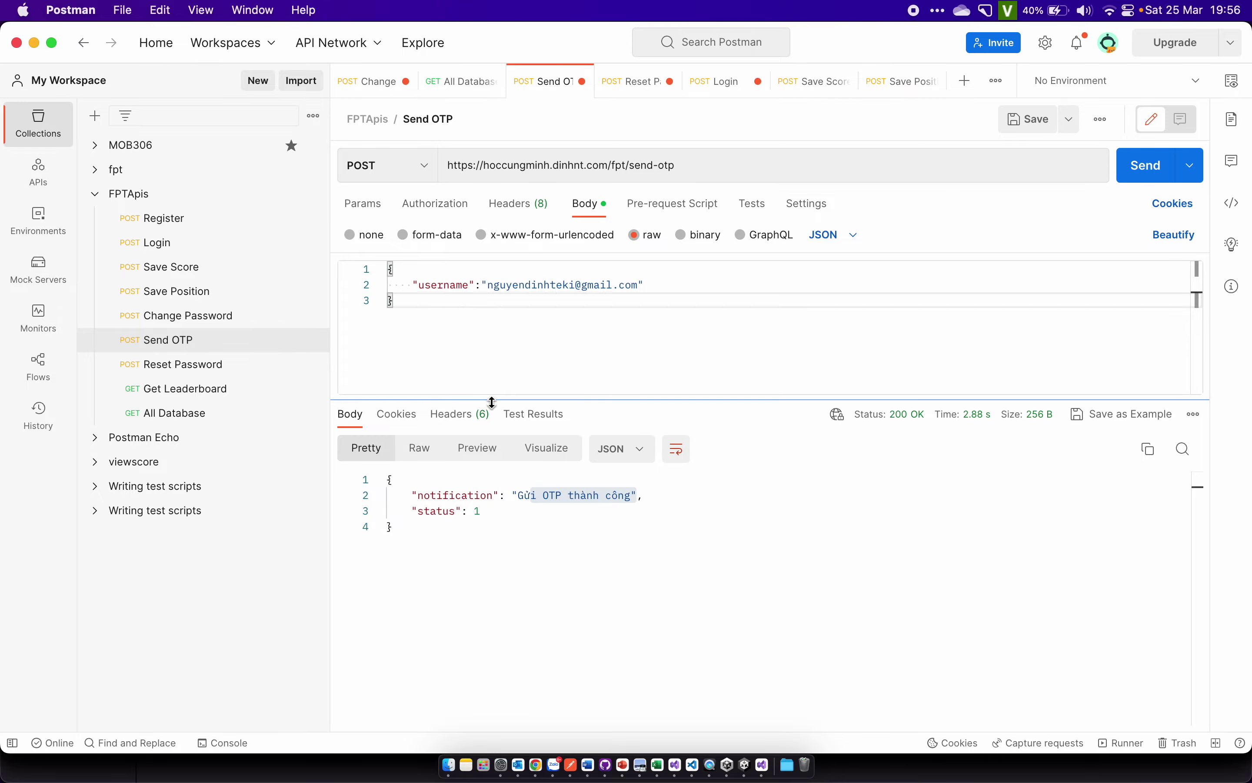
key(ctrl+Up)
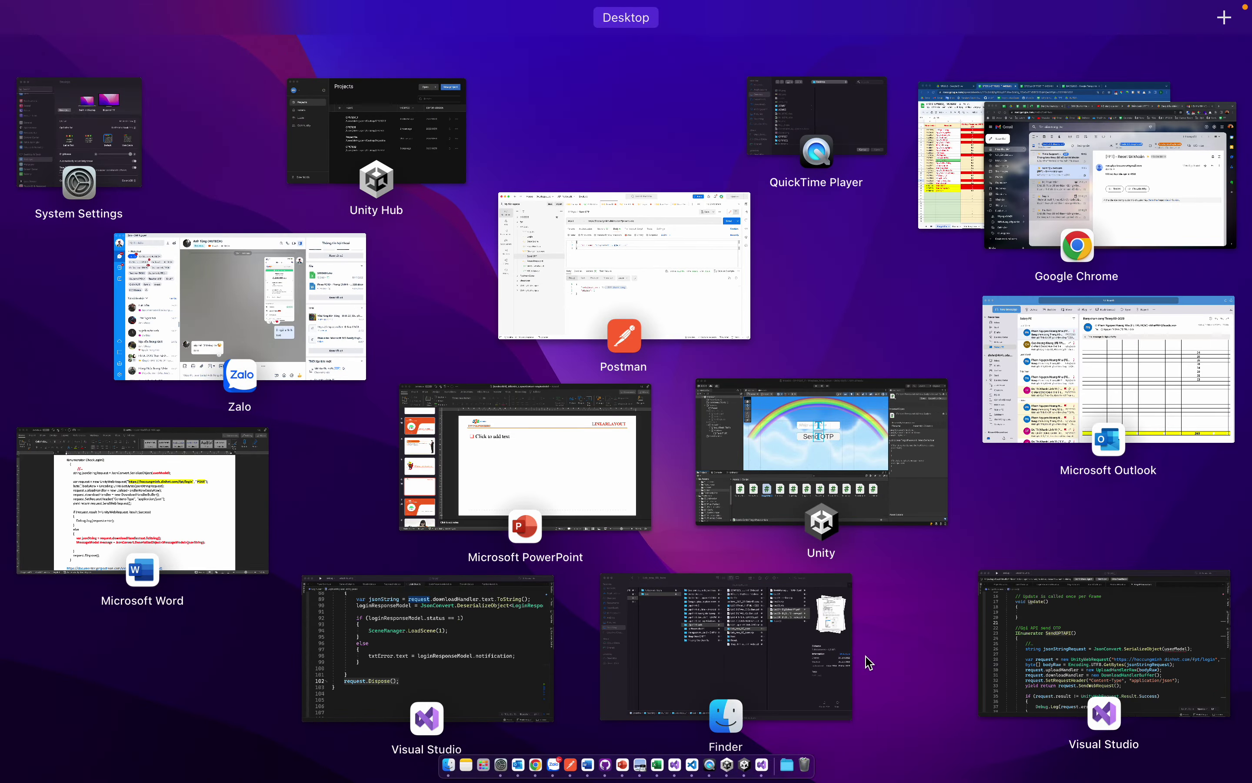
click(665, 503)
Create a C# script named OTPModel in Unity's Assets/Script folder
click(561, 679)
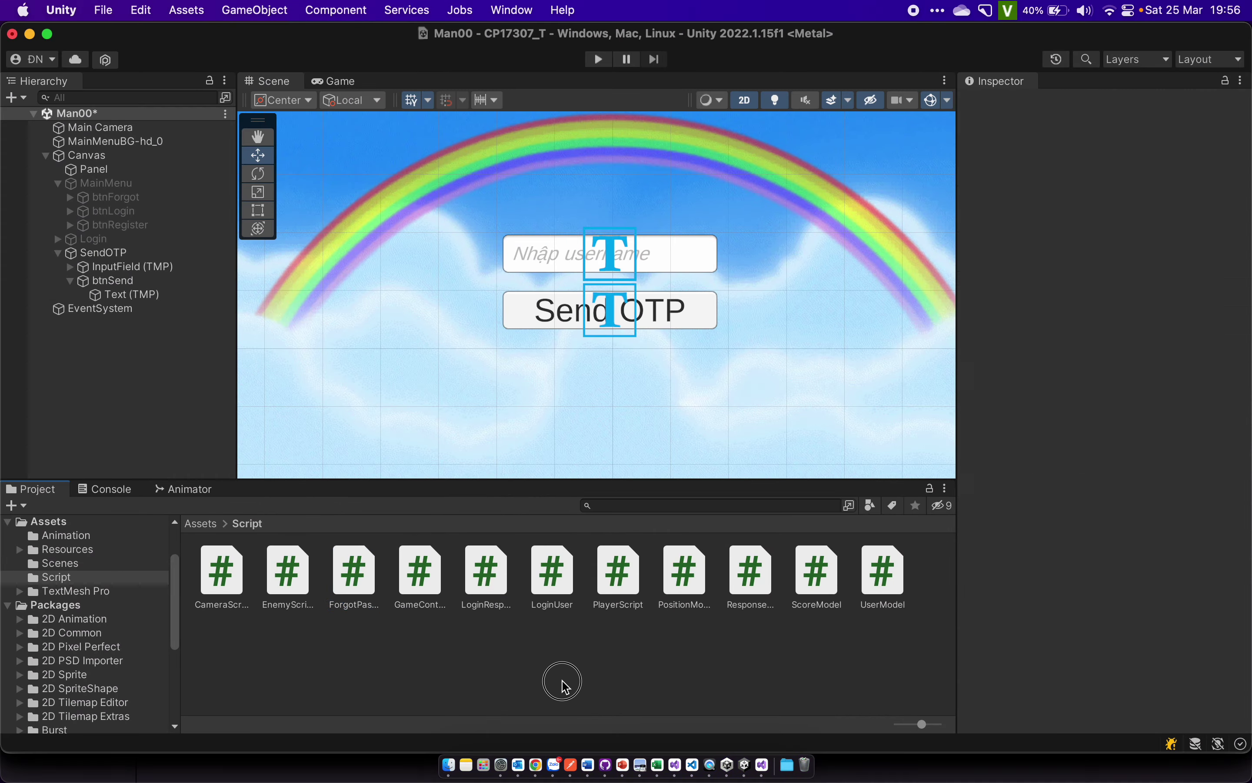
right_click(564, 685)
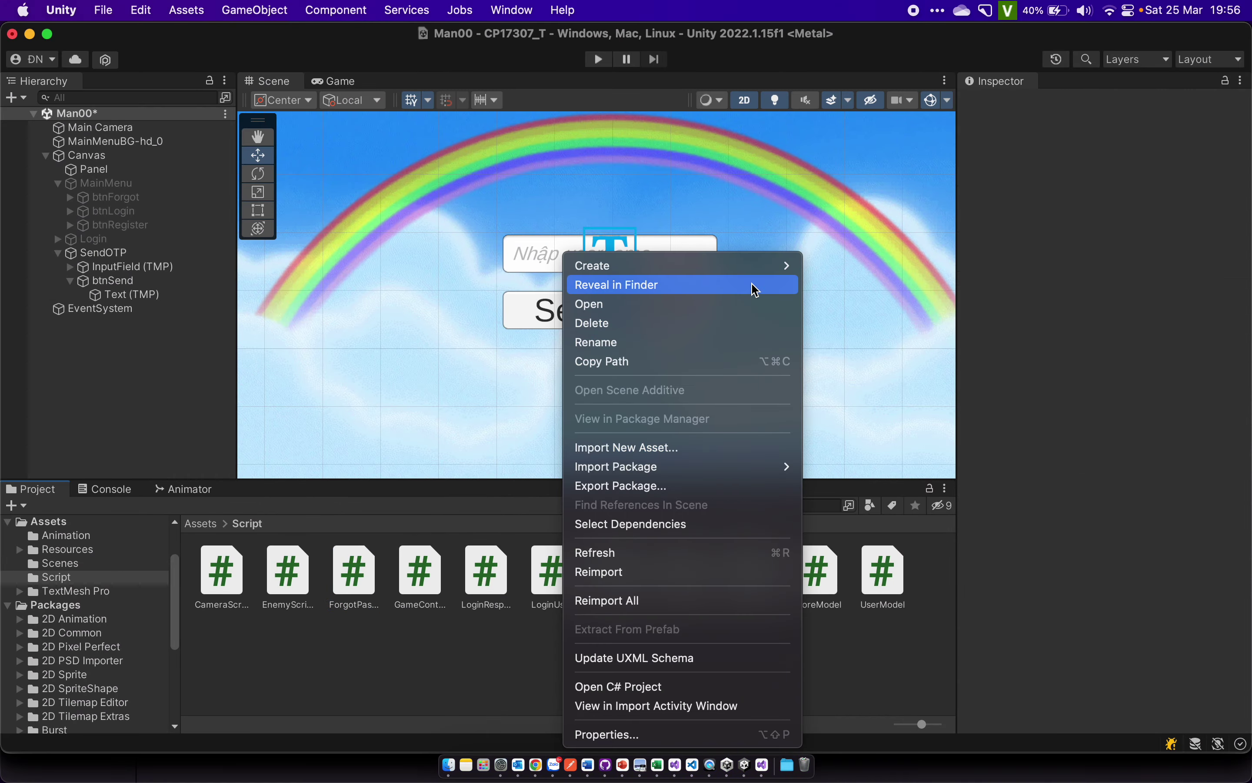
mouse_move(761, 266)
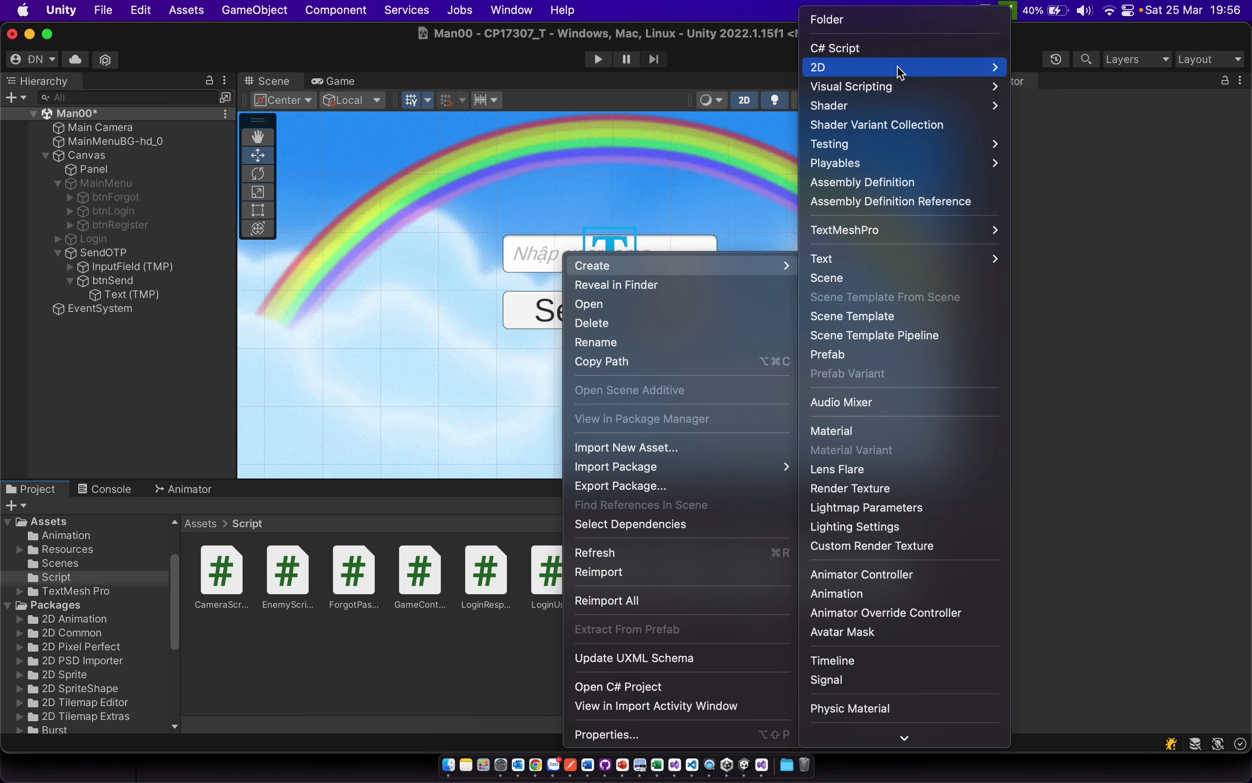
click(894, 49)
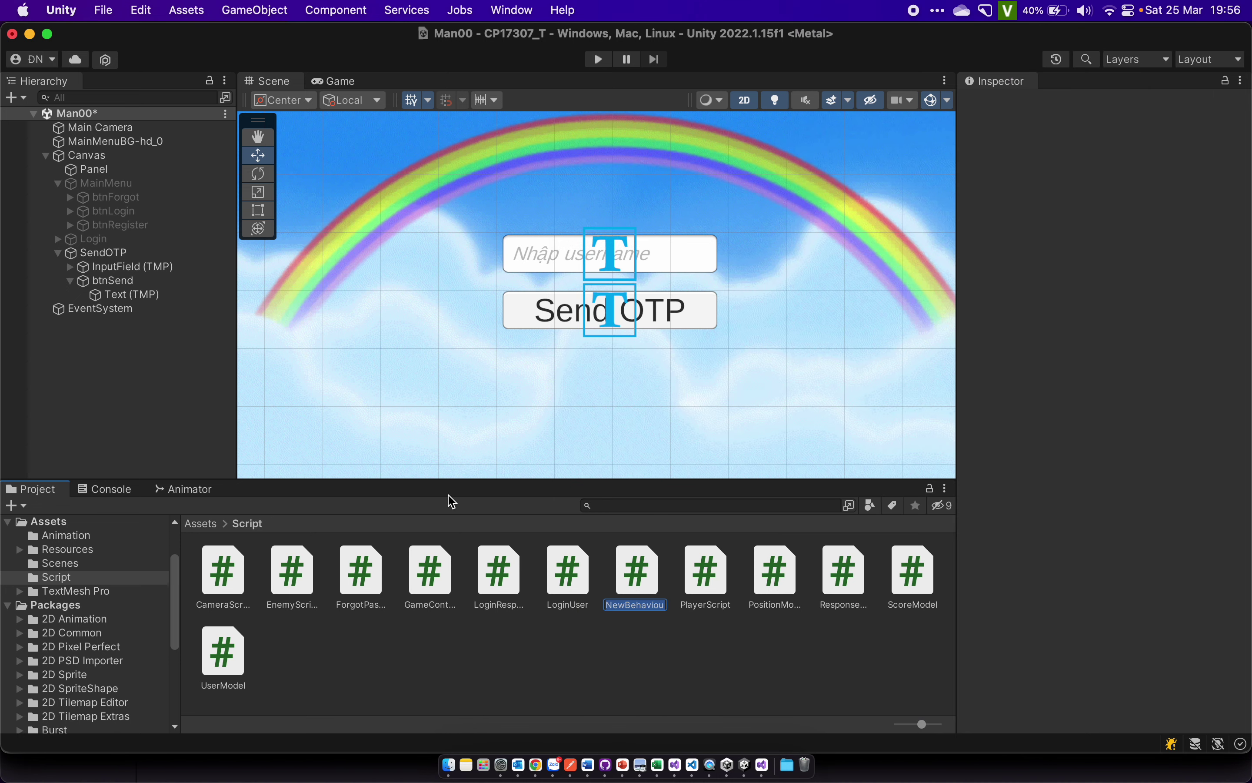
text(OTPModel)
key(Return)
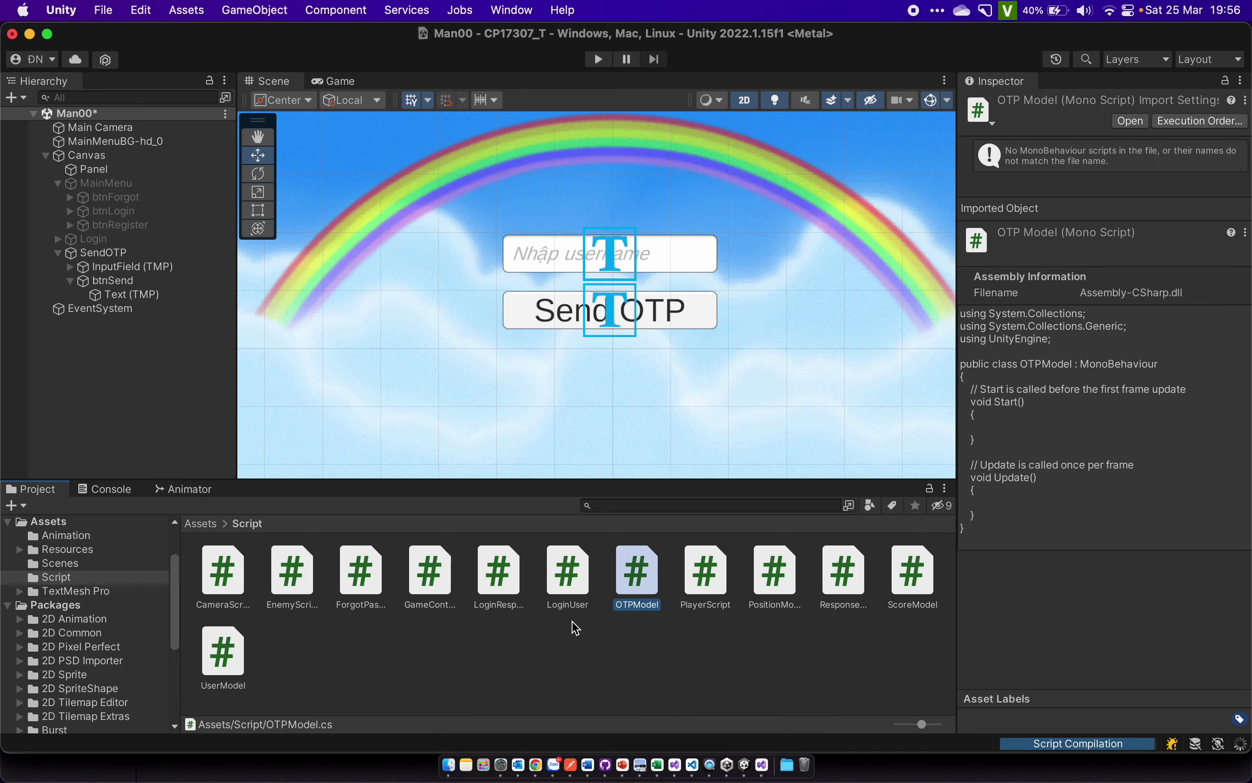
Open OTPModel and remove its MonoBehaviour base class and default Start/Update methods
double_click(637, 589)
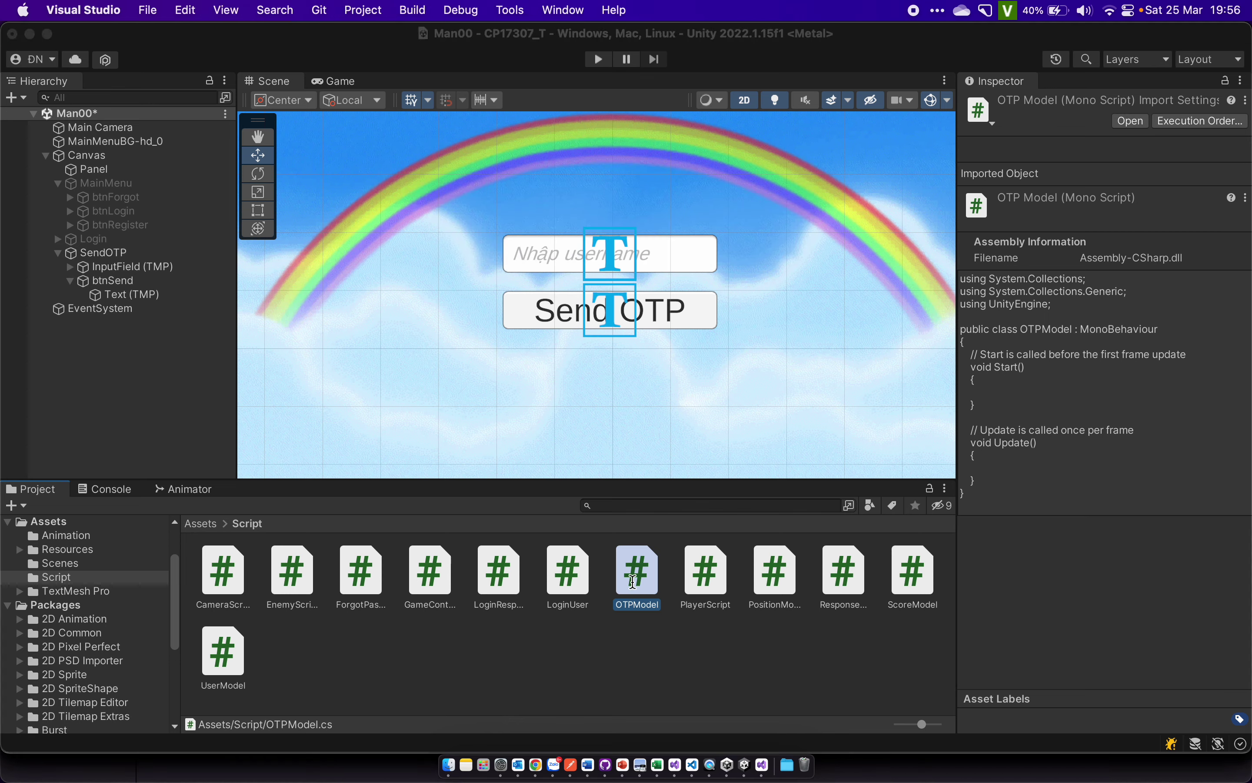
drag(411, 255, 649, 248)
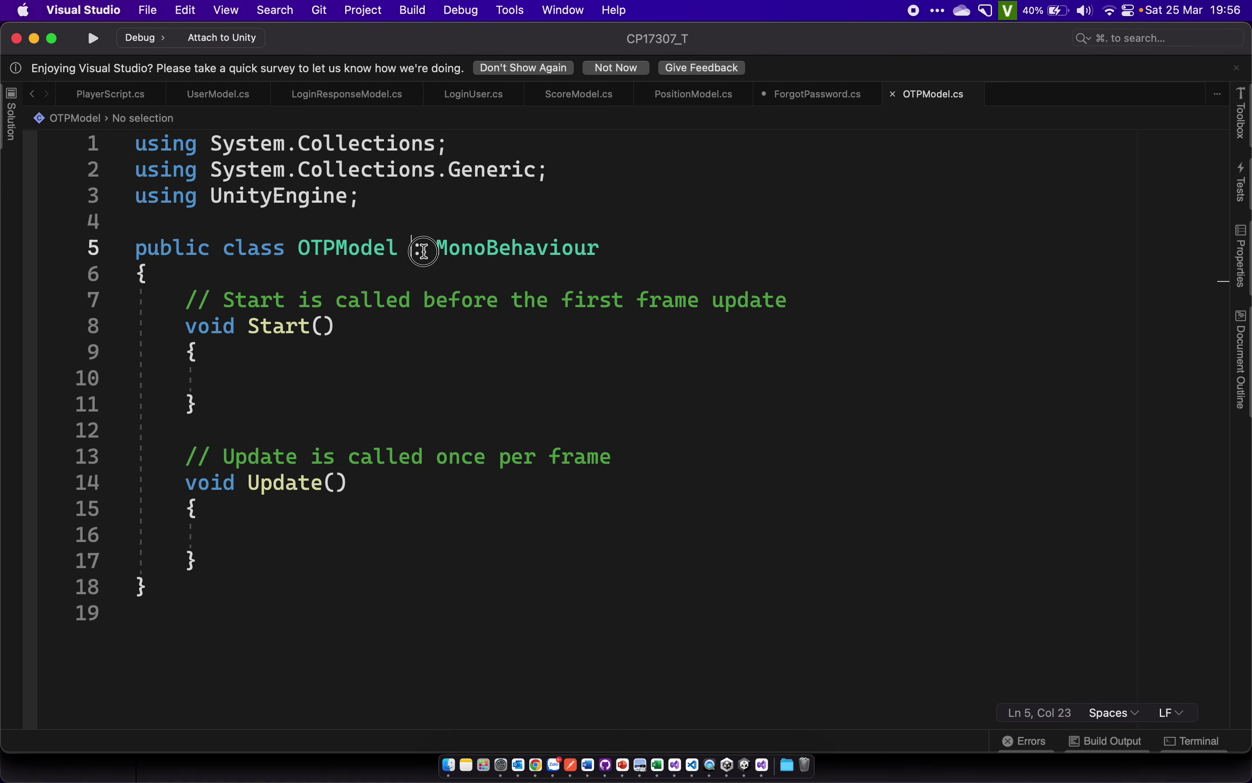
key(BackSpace)
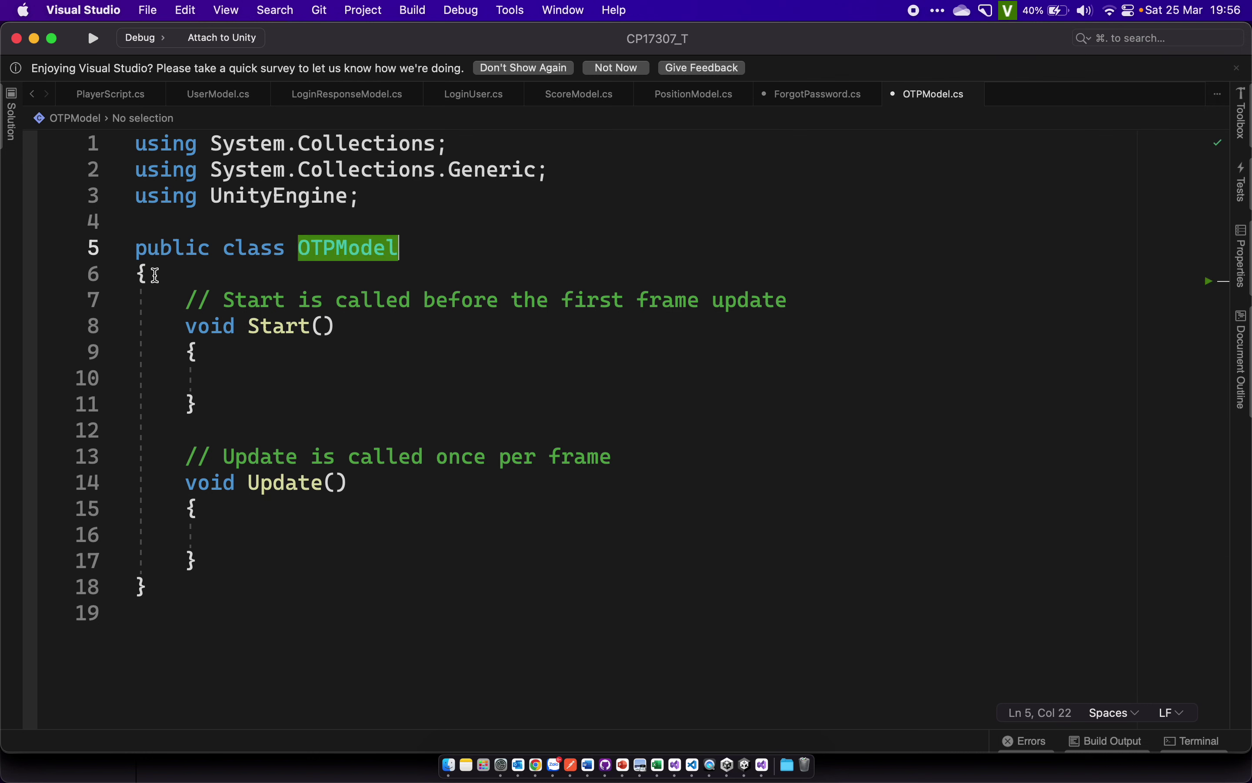
drag(184, 297, 218, 553)
key(BackSpace)
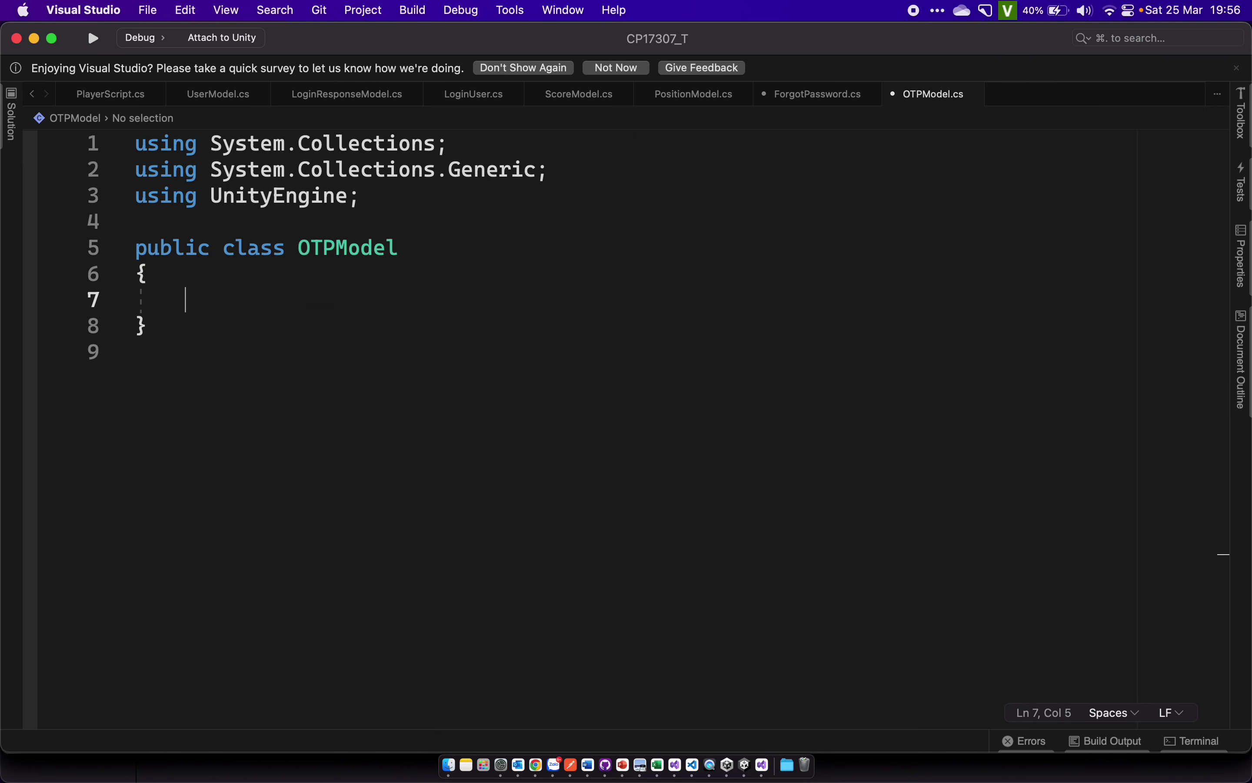
Add 'public string username { get; set; }' to OTPModel and return to ForgotPassword.cs
text(public string)
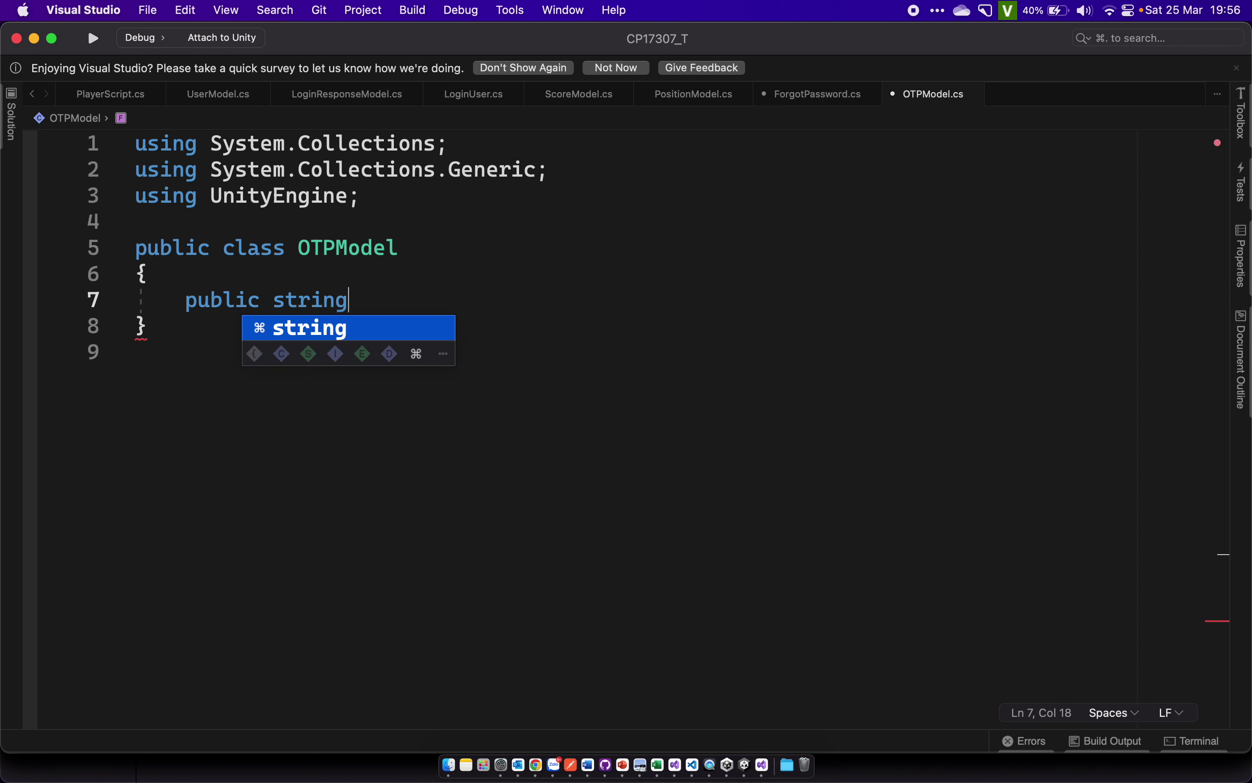
text( ue)
key(BackSpace)
key(BackSpace)
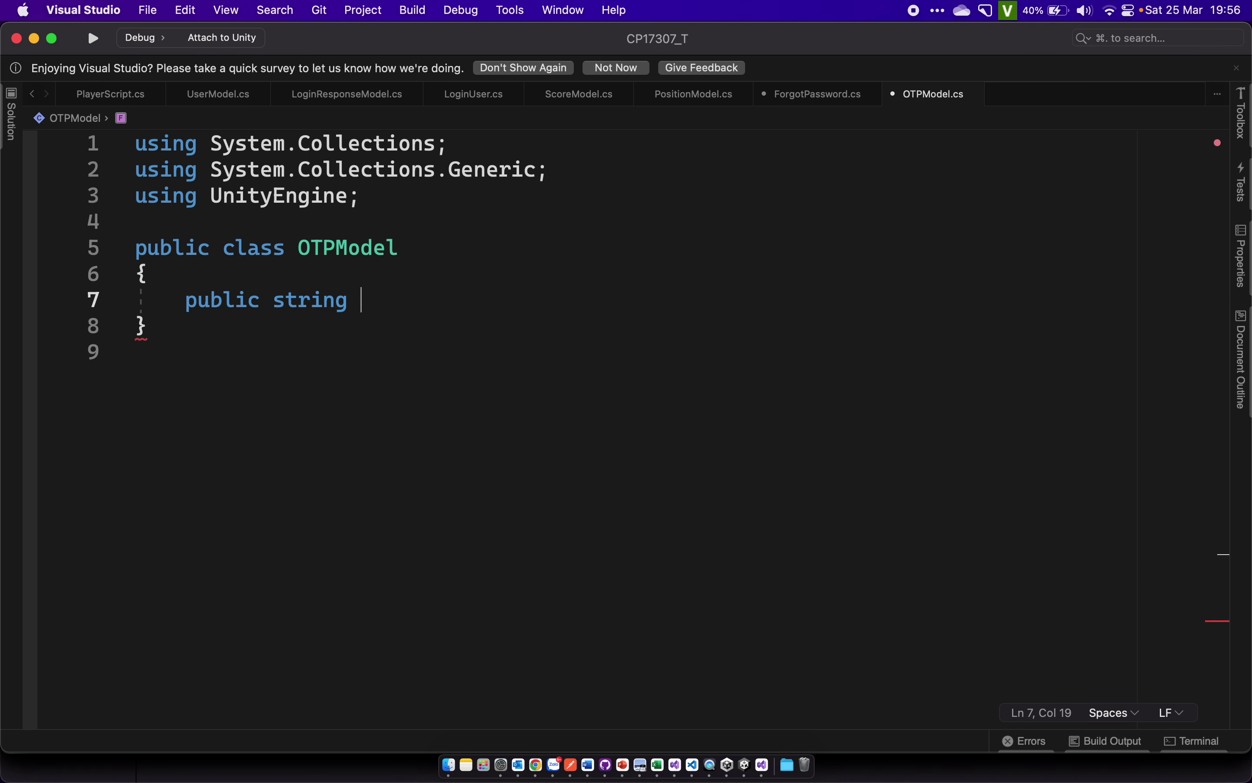
text(username)
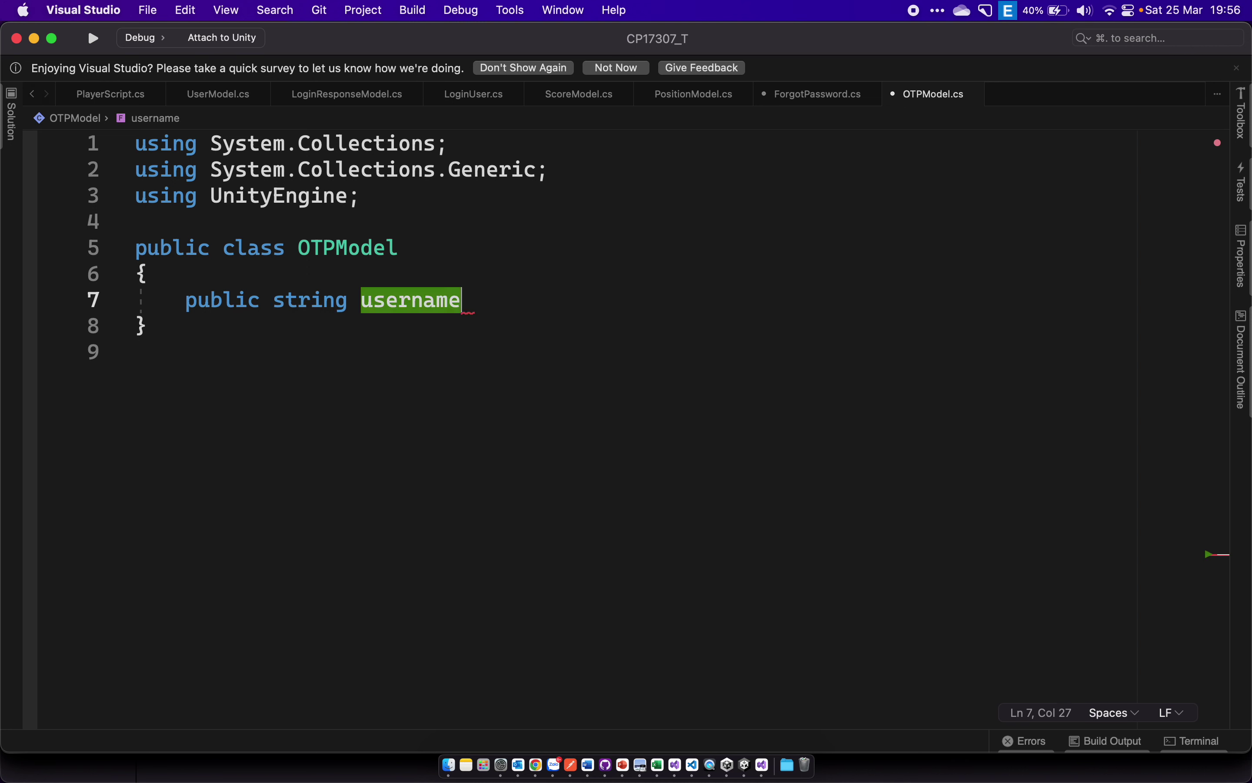
text( { get; set;)
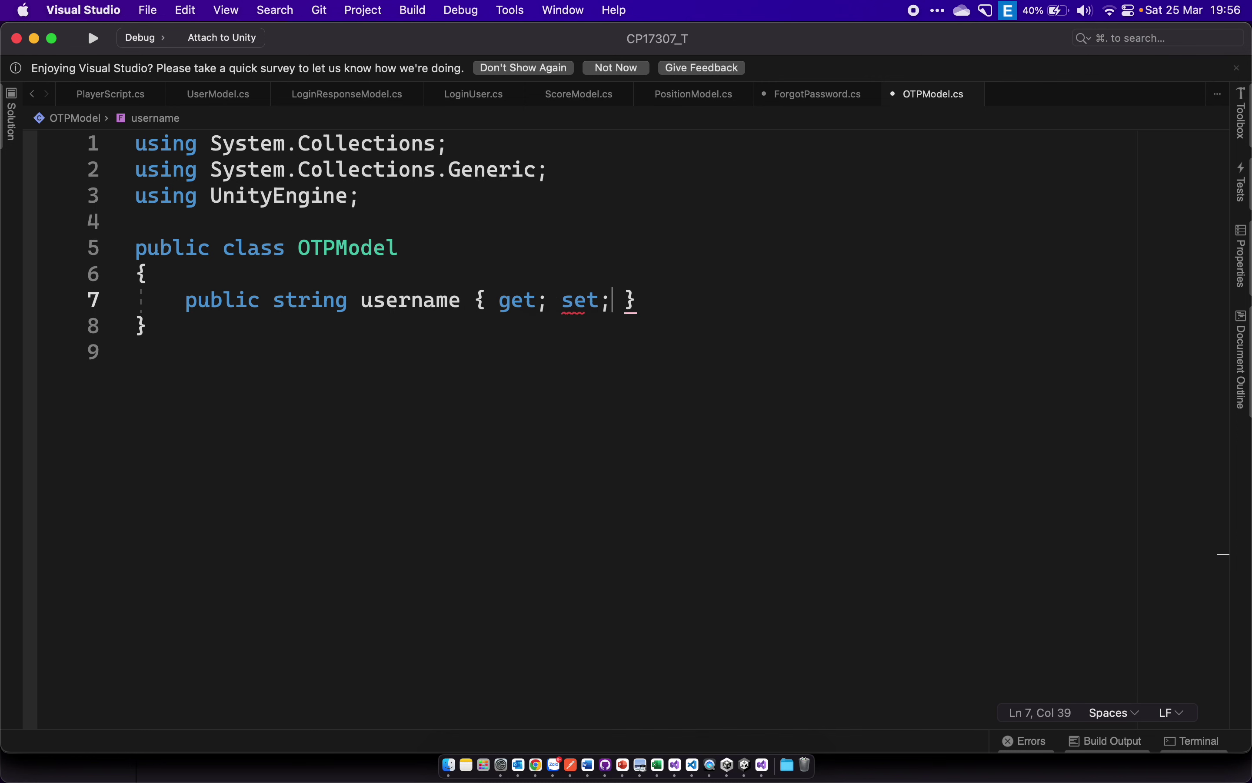
click(565, 508)
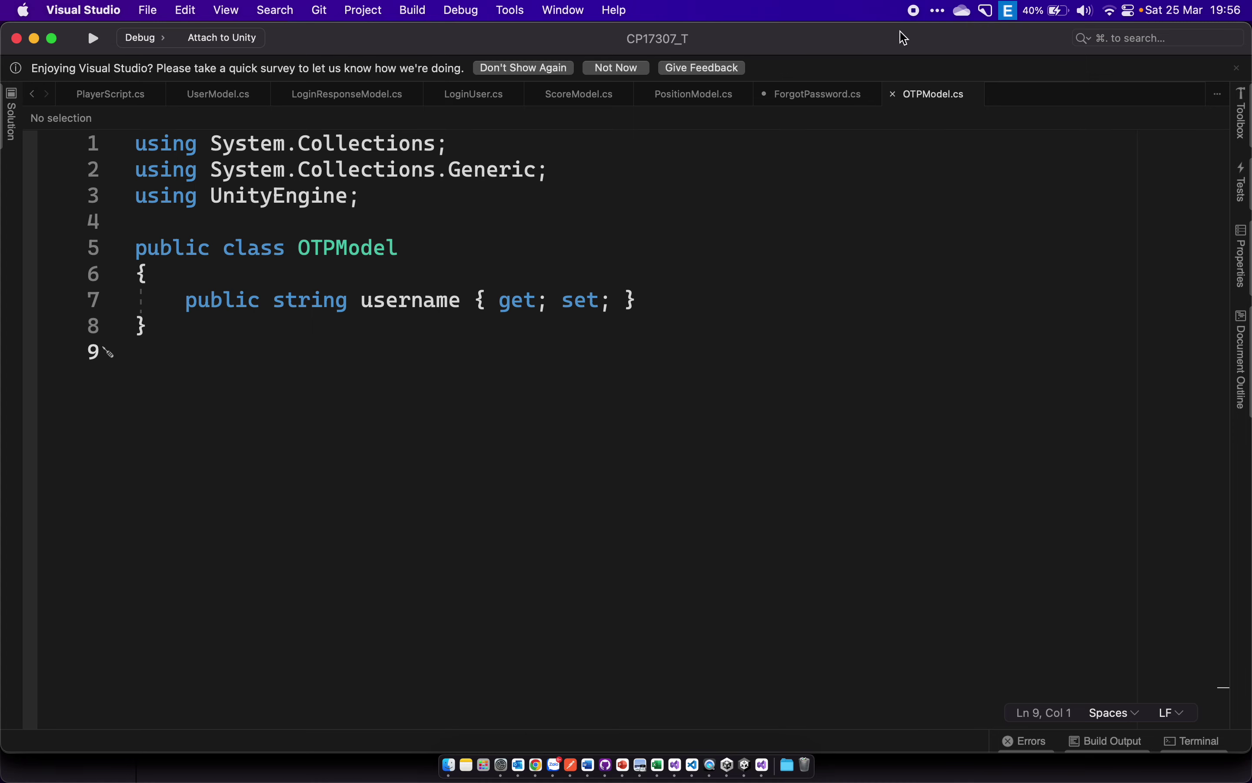
click(807, 96)
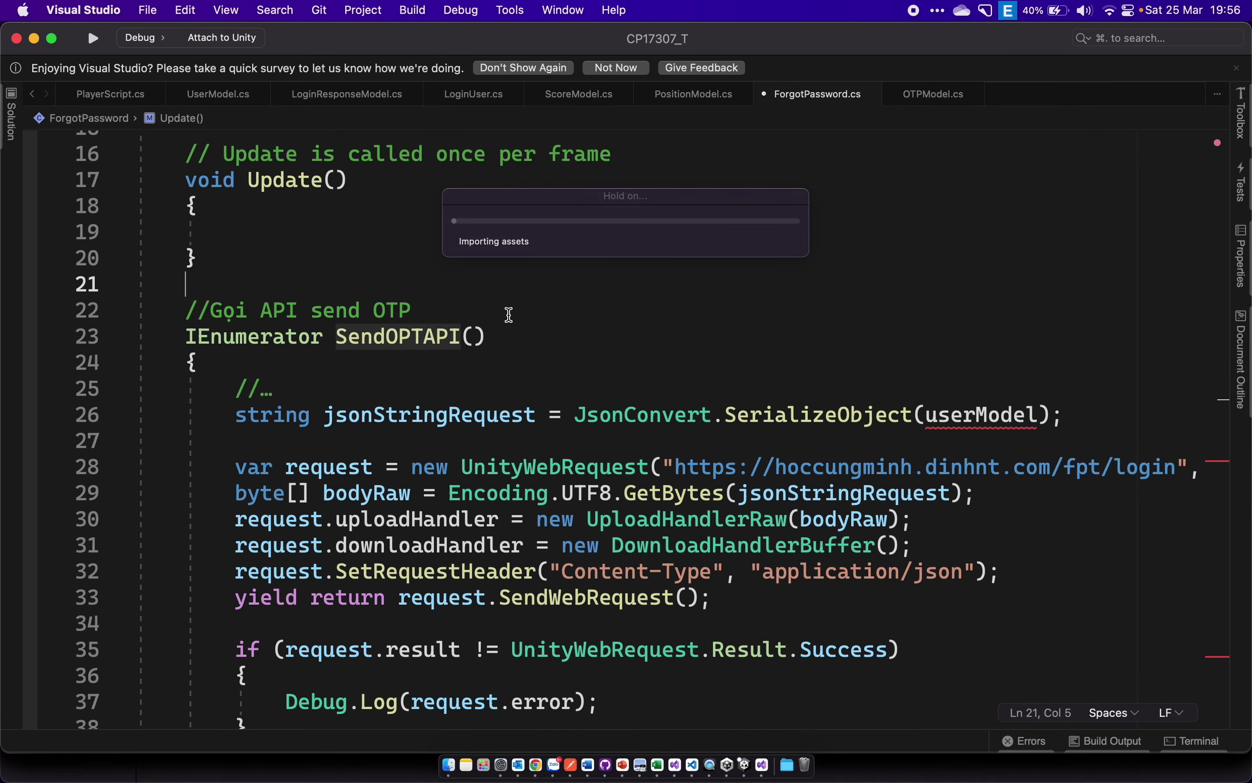
Give SendOPTAPI an 'OTPModel oTPModel' parameter
click(474, 334)
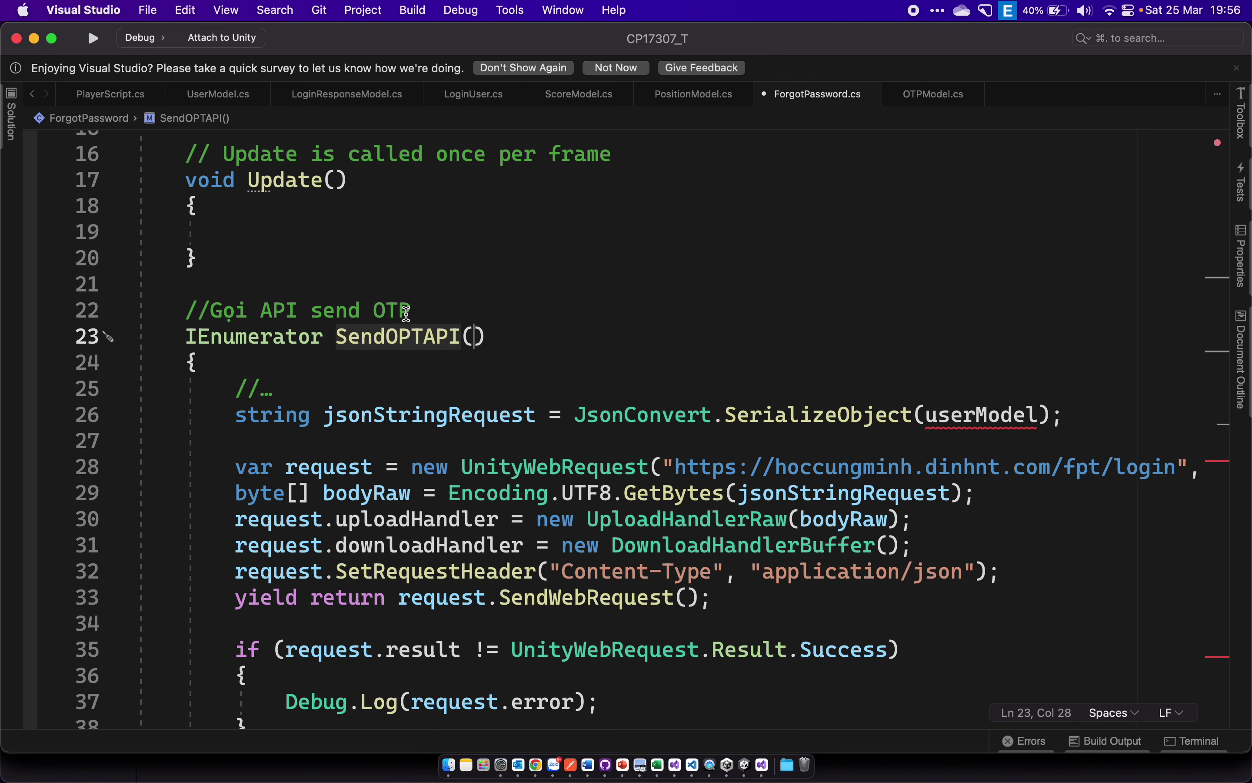
text(O)
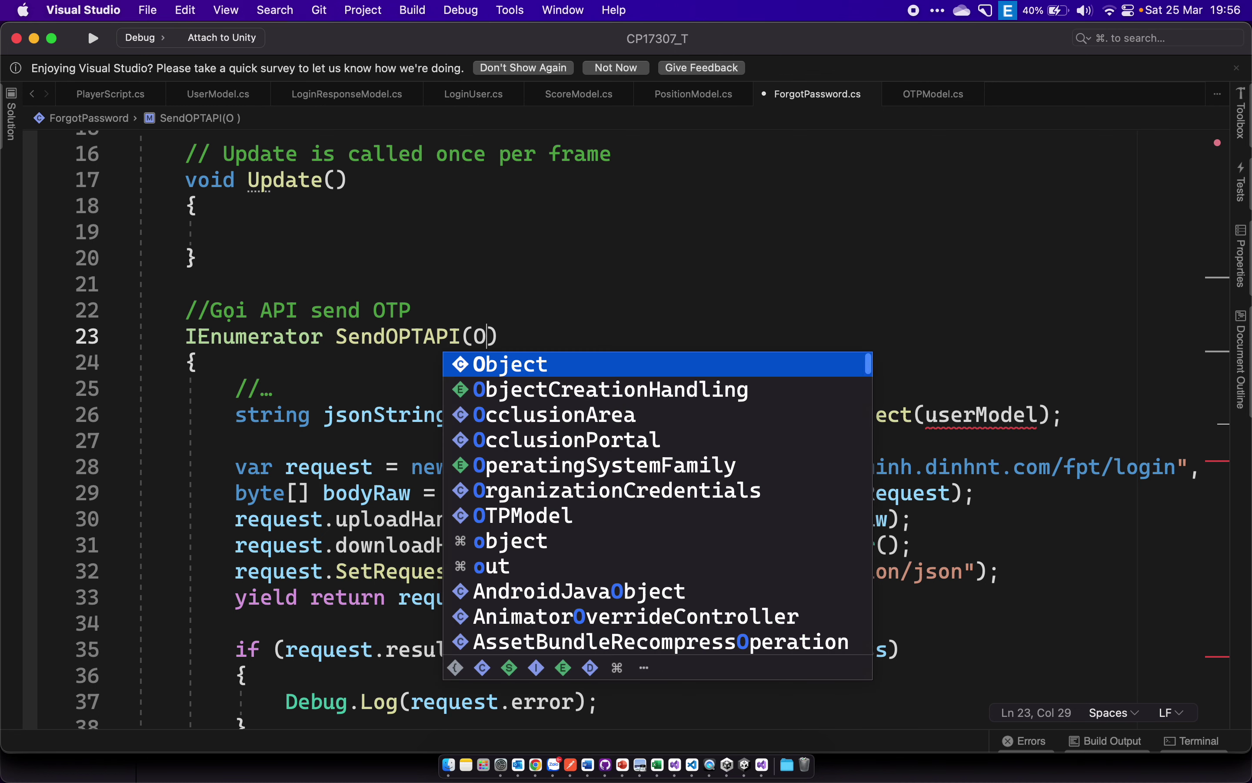
text(TP)
key(Tab)
text(o)
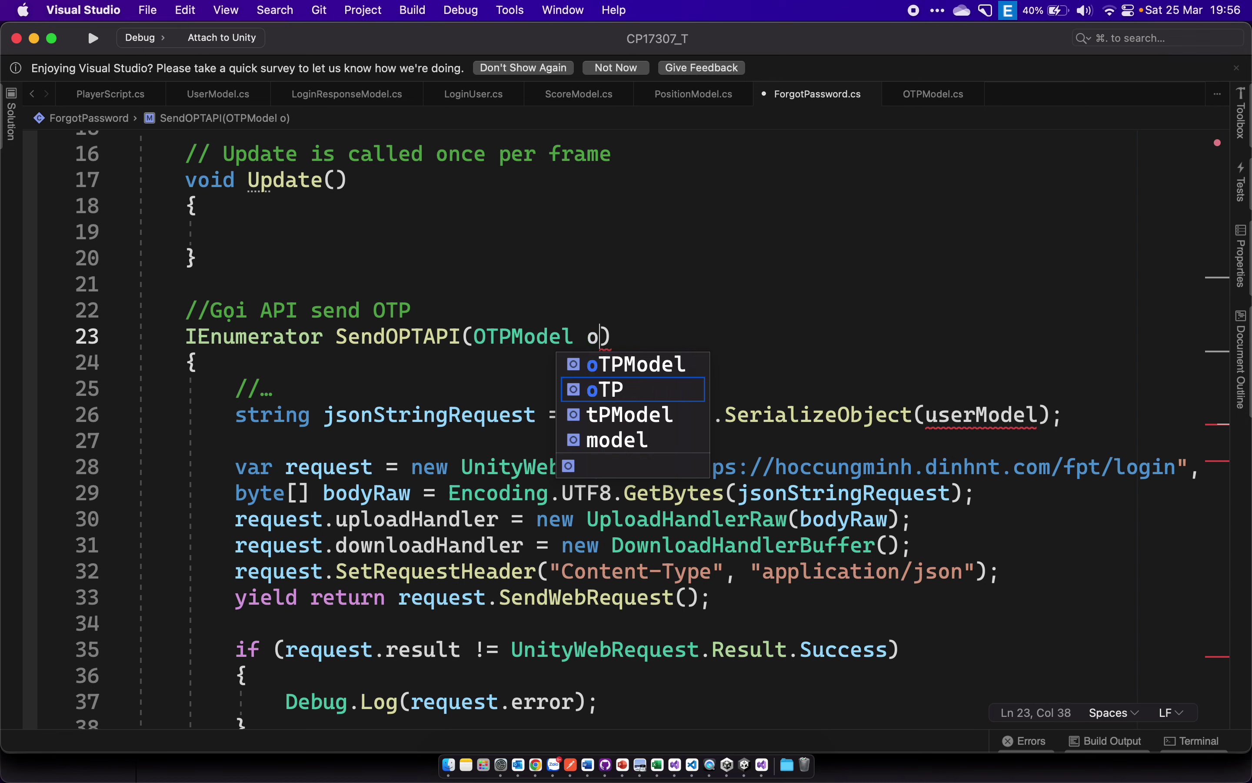
key(Up)
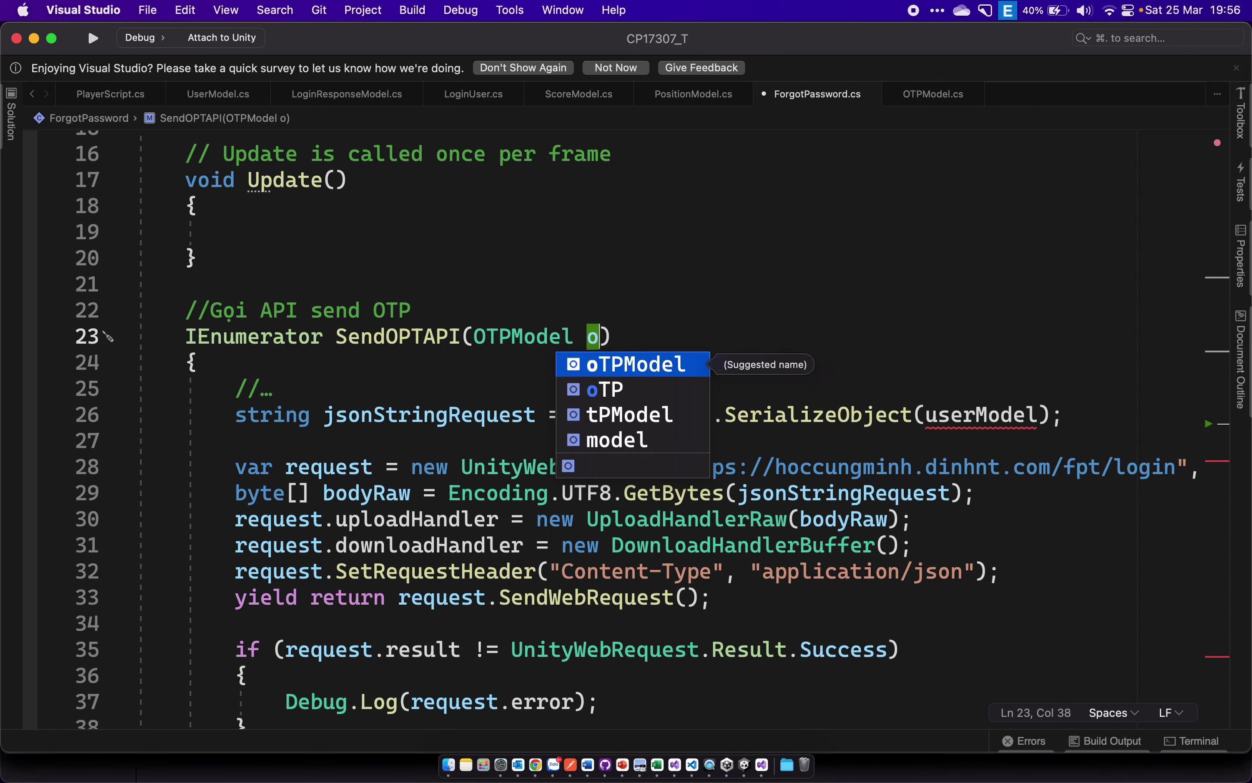
key(Tab)
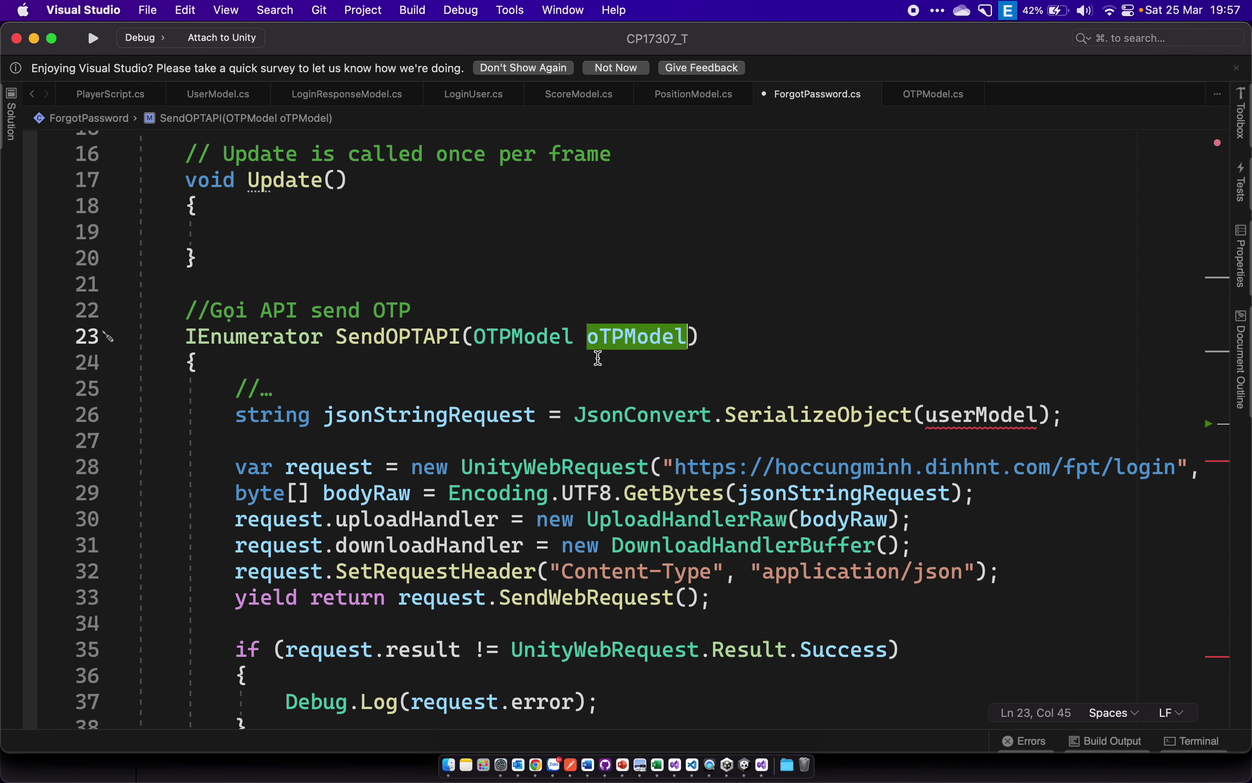
Replace userModel with oTPModel in the serialization call on line 26
double_click(982, 414)
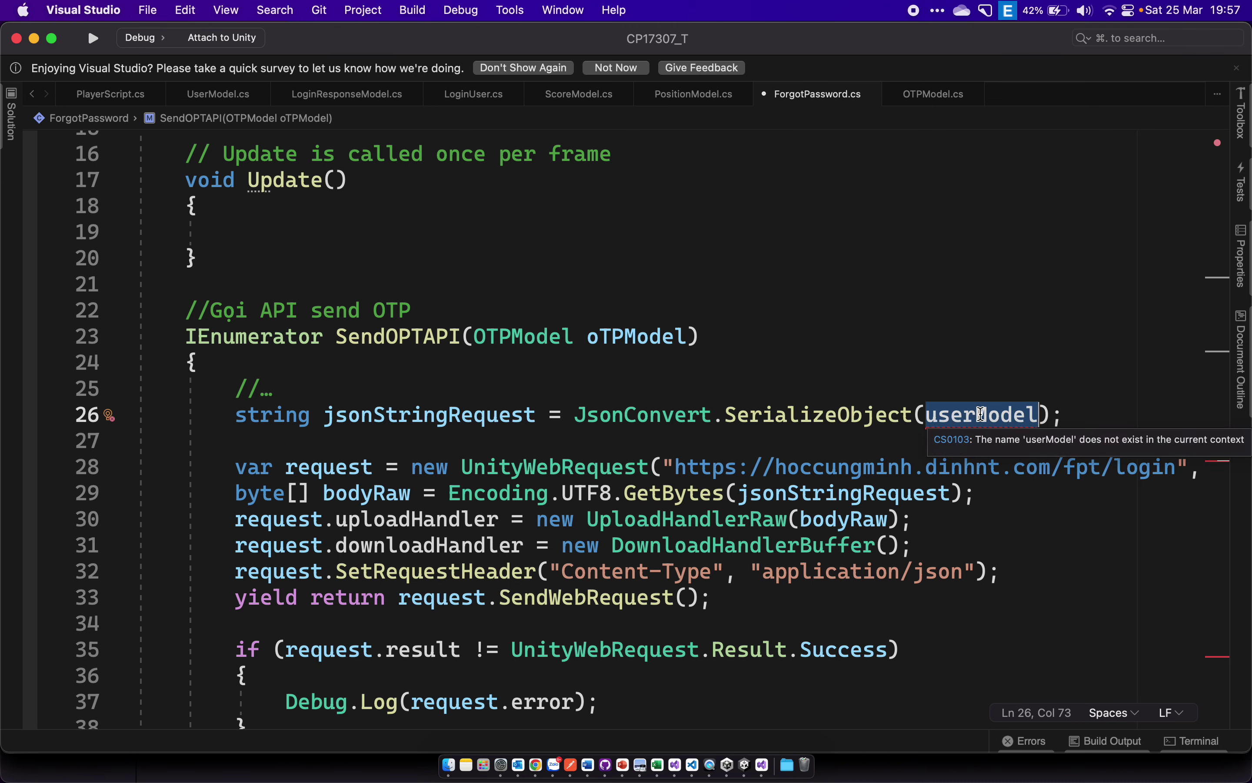
text(otp)
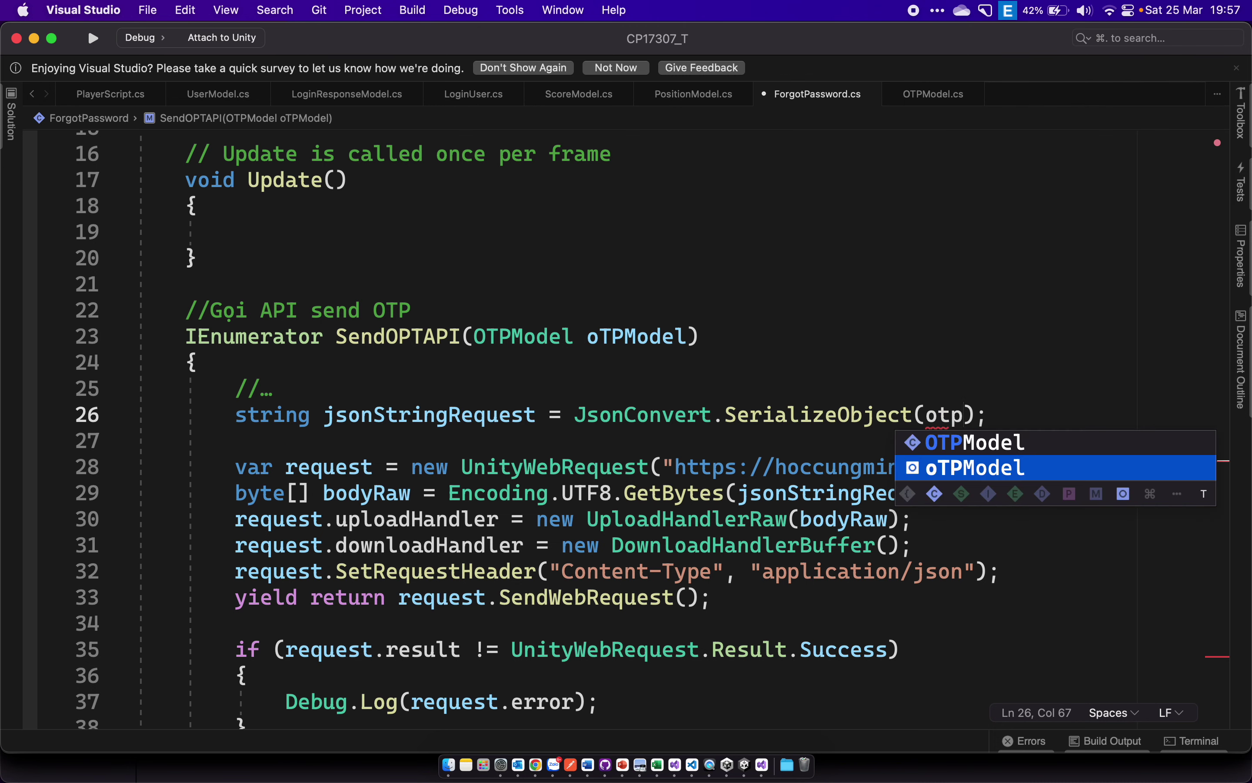
key(Tab)
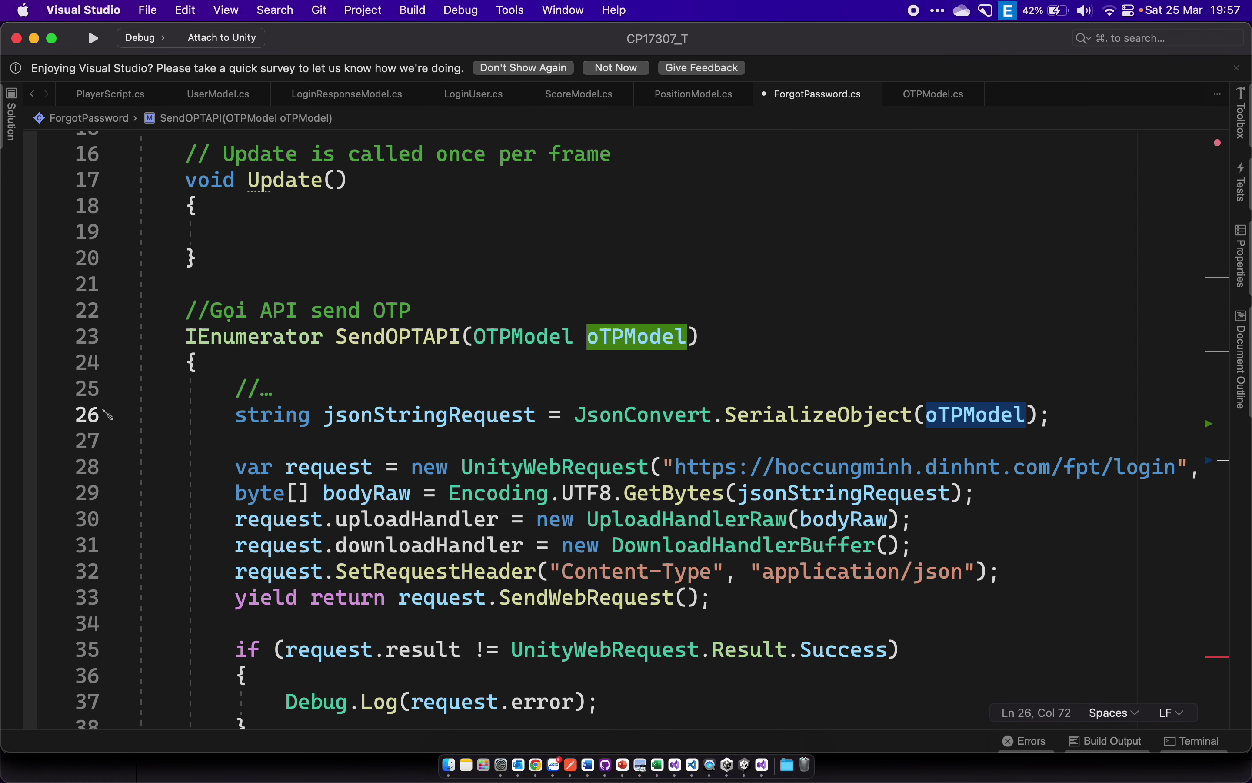
scroll(989, 563, right, 3)
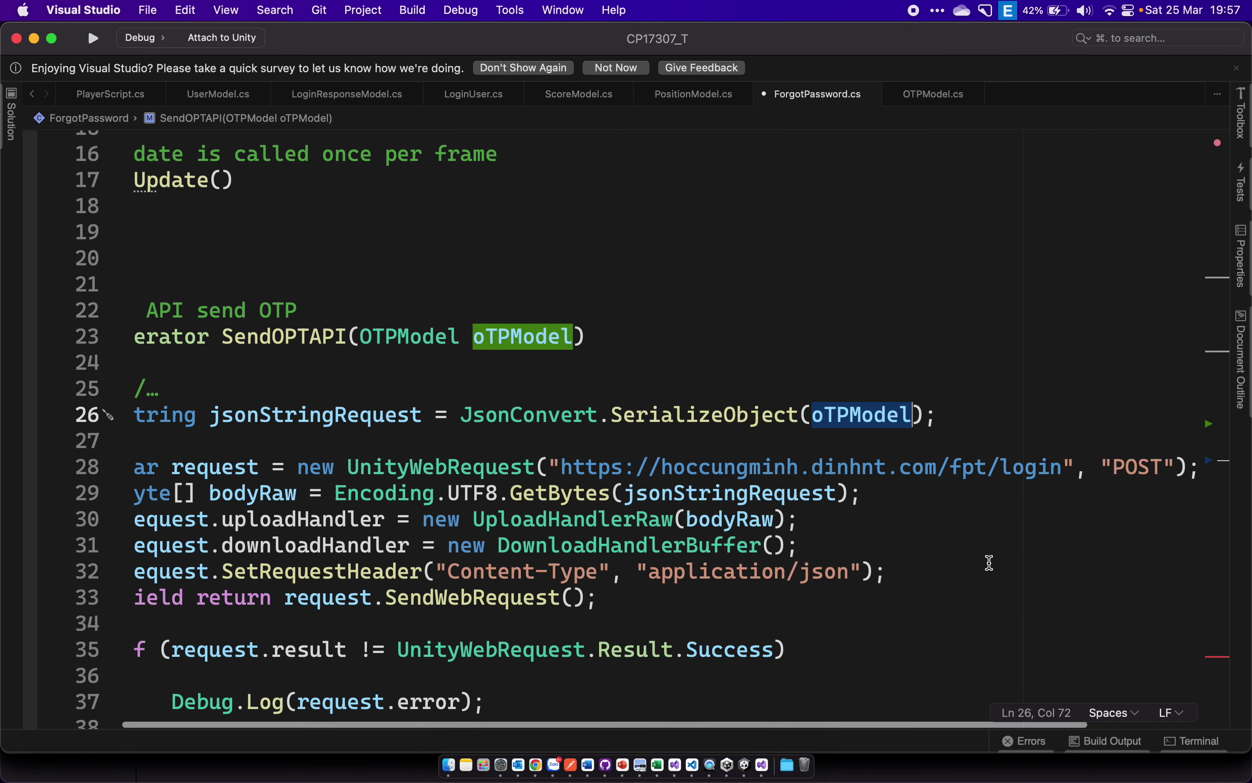
scroll(611, 509, right, 2)
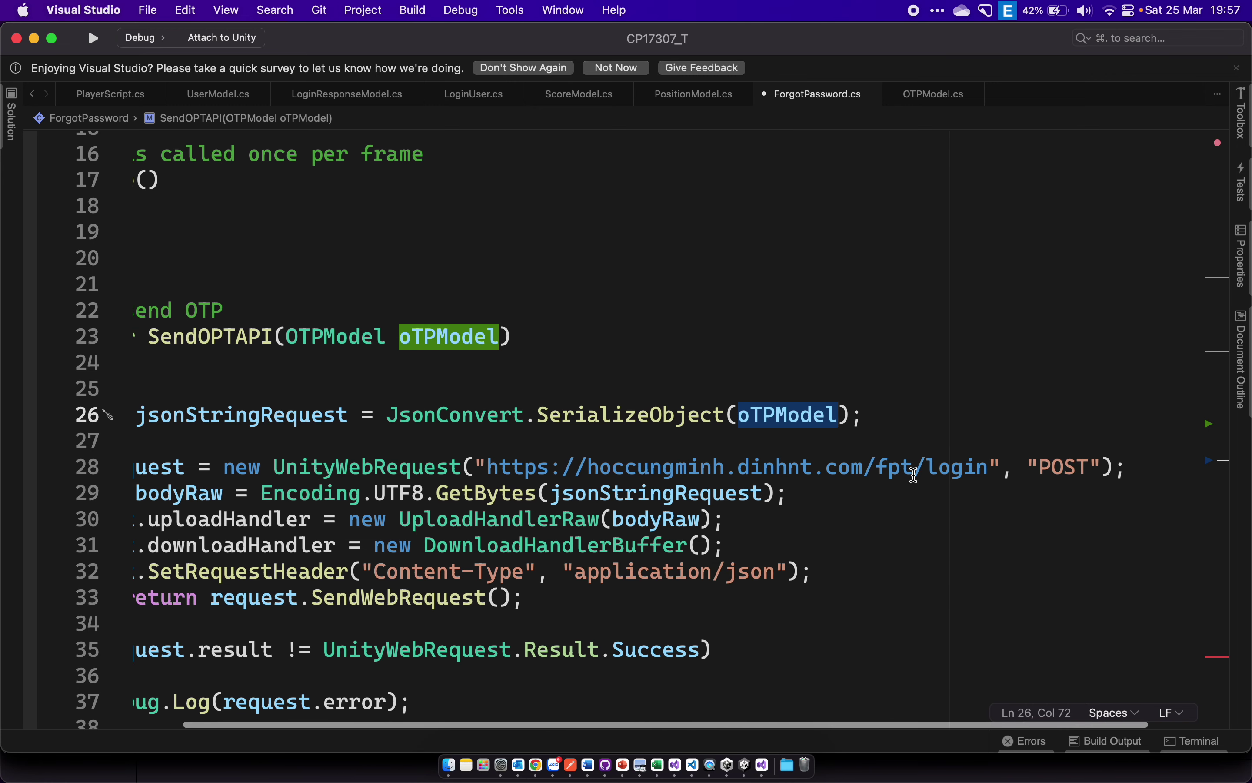
click(572, 746)
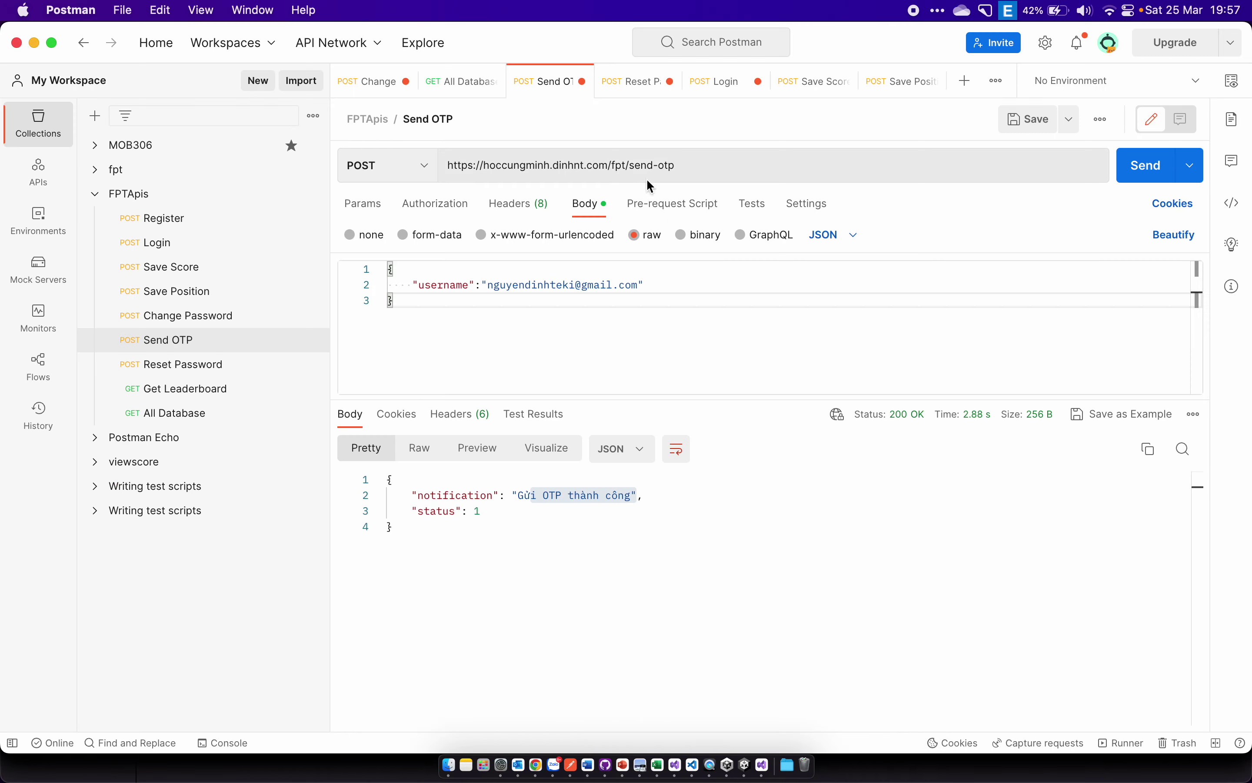
Copy 'send-otp' from Postman's URL and paste it over 'login' in line 28's request URL
drag(631, 165, 756, 164)
key(super+c)
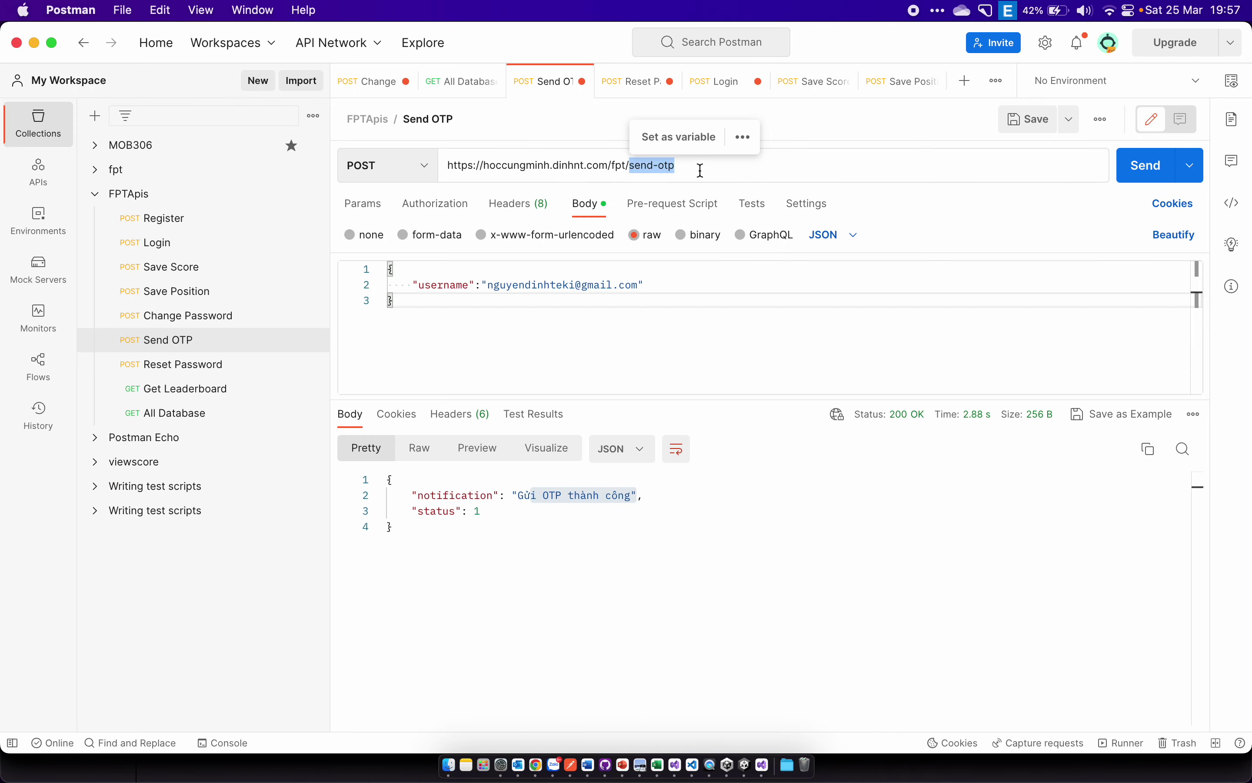
key(ctrl+Up)
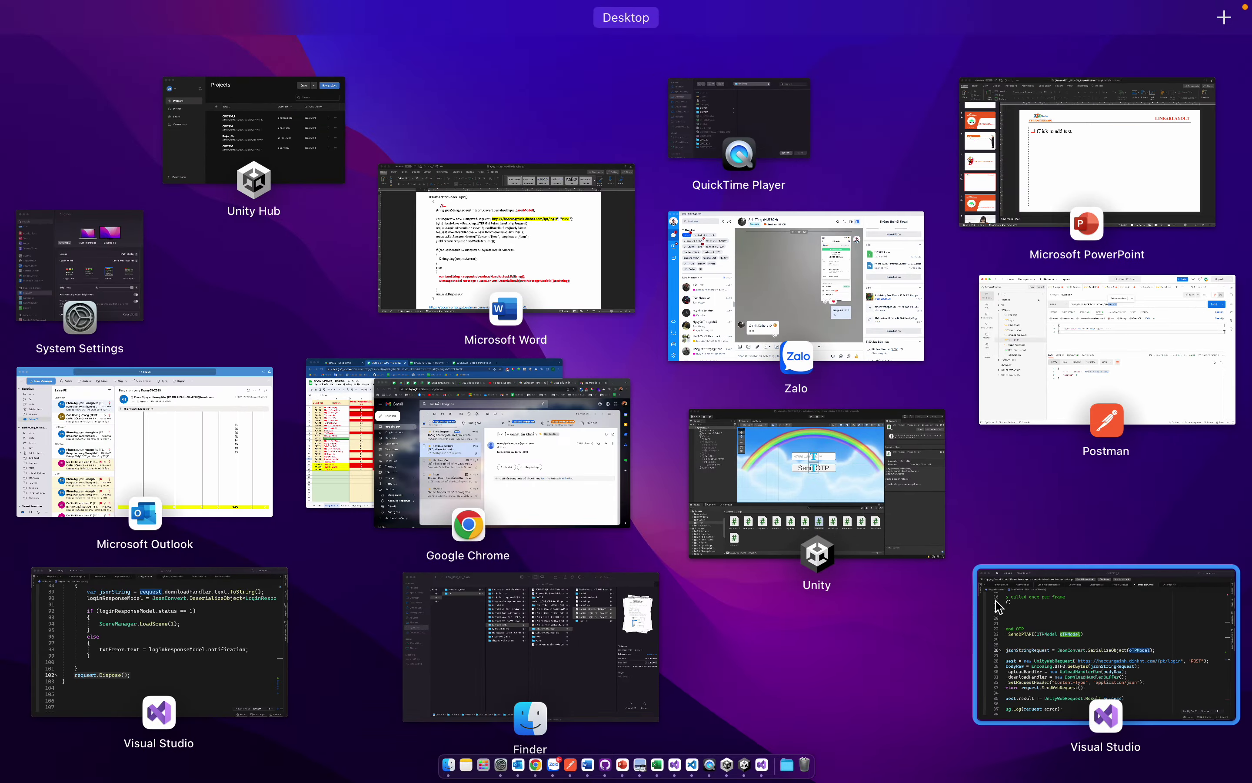
click(999, 607)
double_click(964, 467)
key(super+v)
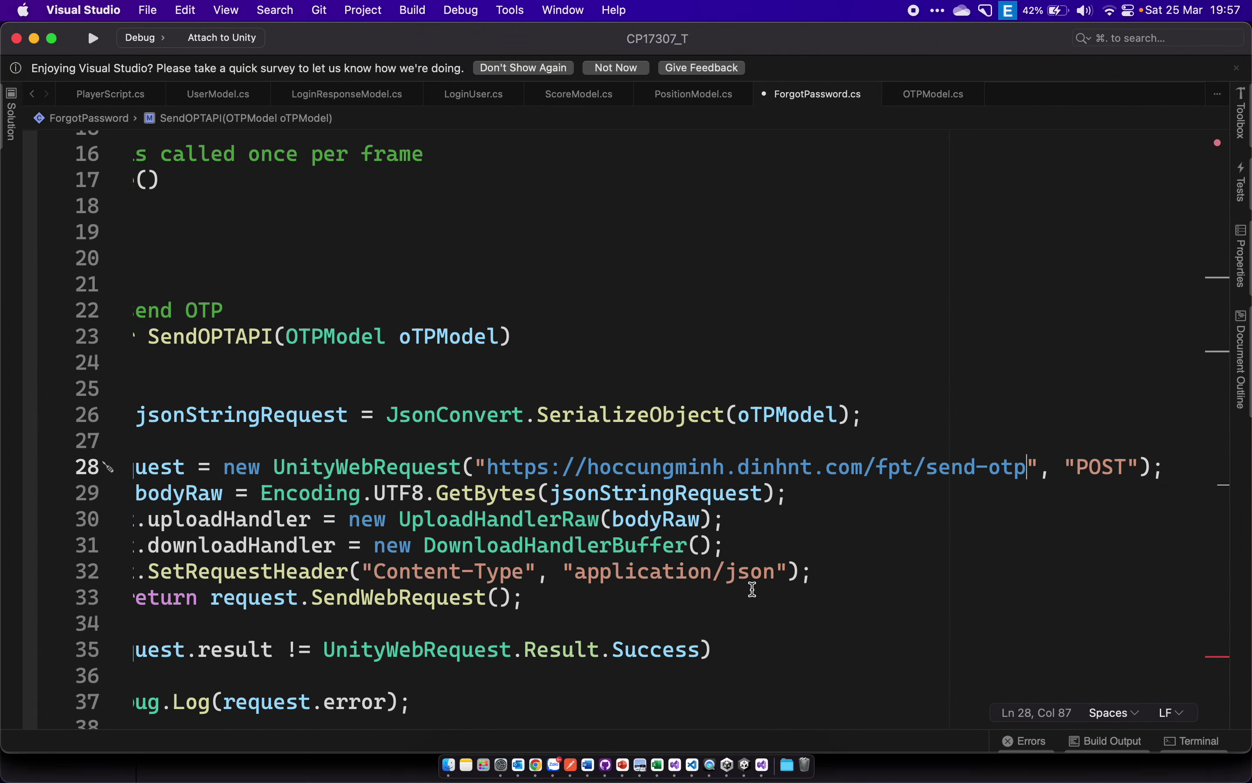
scroll(752, 589, left, 3)
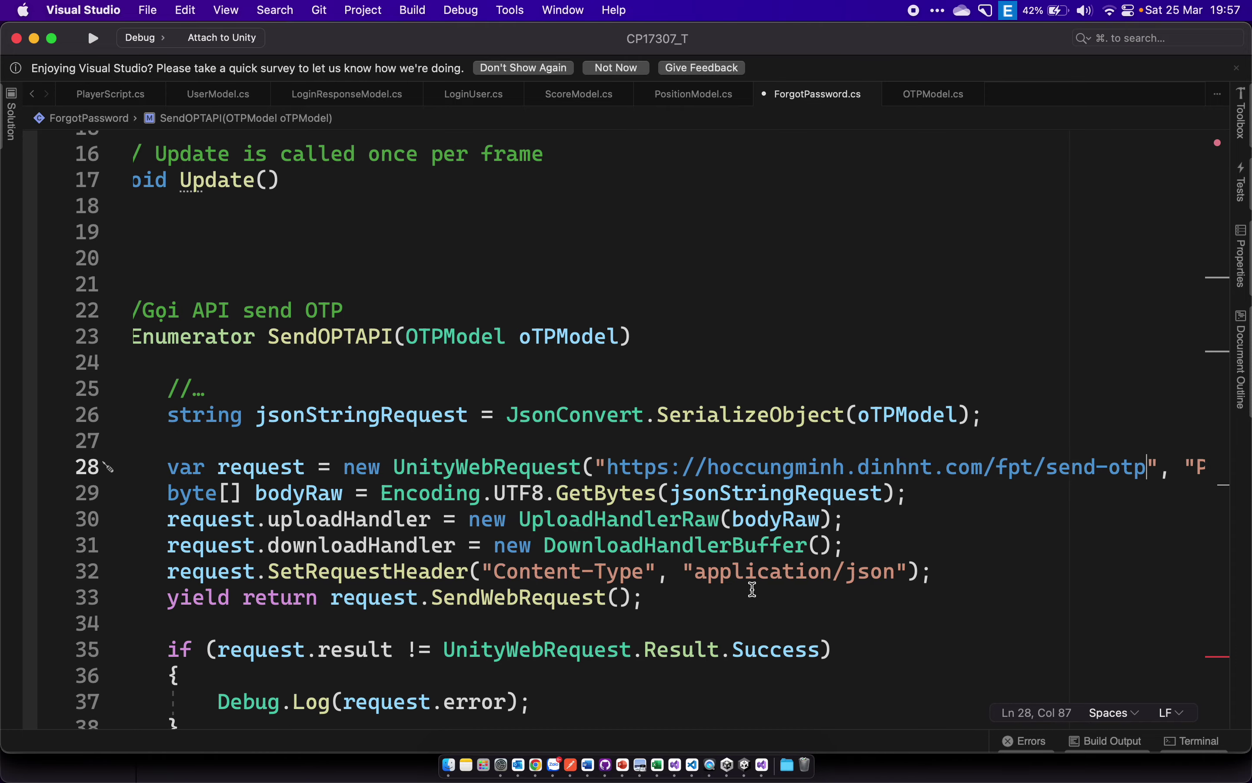
scroll(752, 589, down, 1)
scroll(753, 589, down, 2)
scroll(752, 589, down, 2)
scroll(752, 589, down, 1)
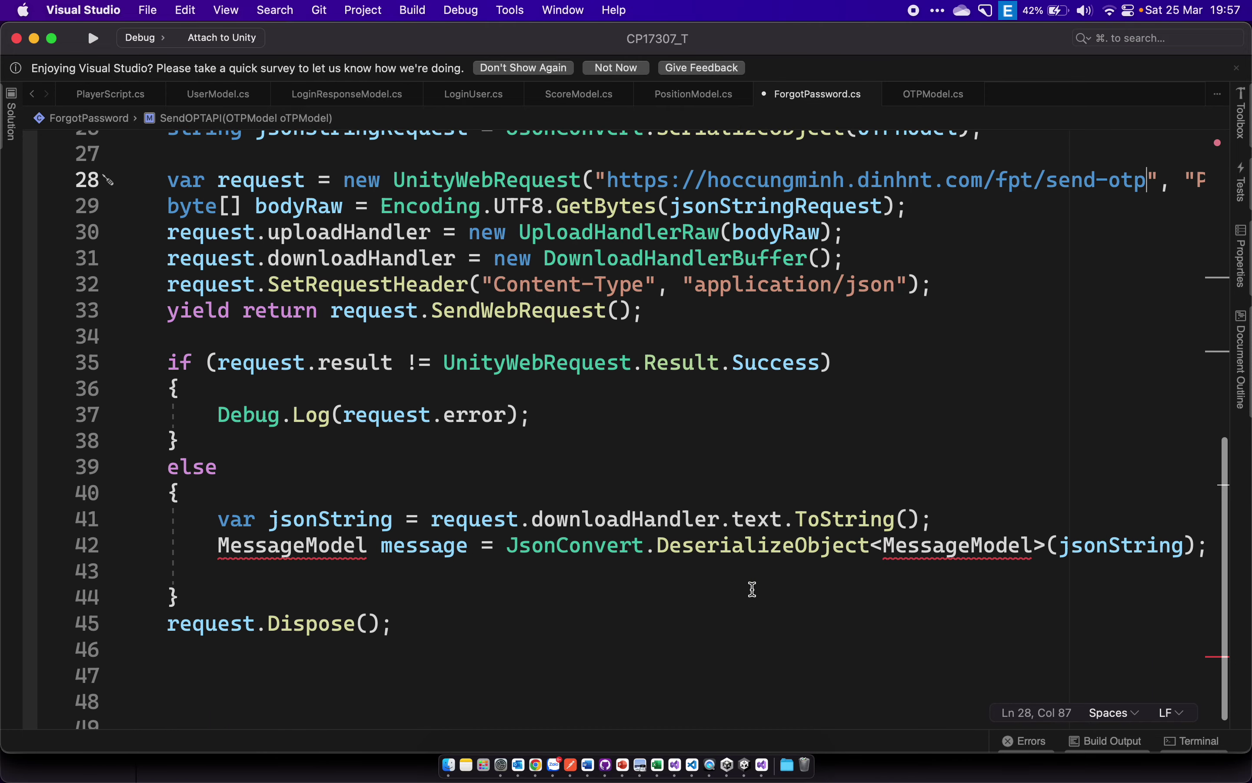
Check the status field in Postman's Send OTP response
click(557, 753)
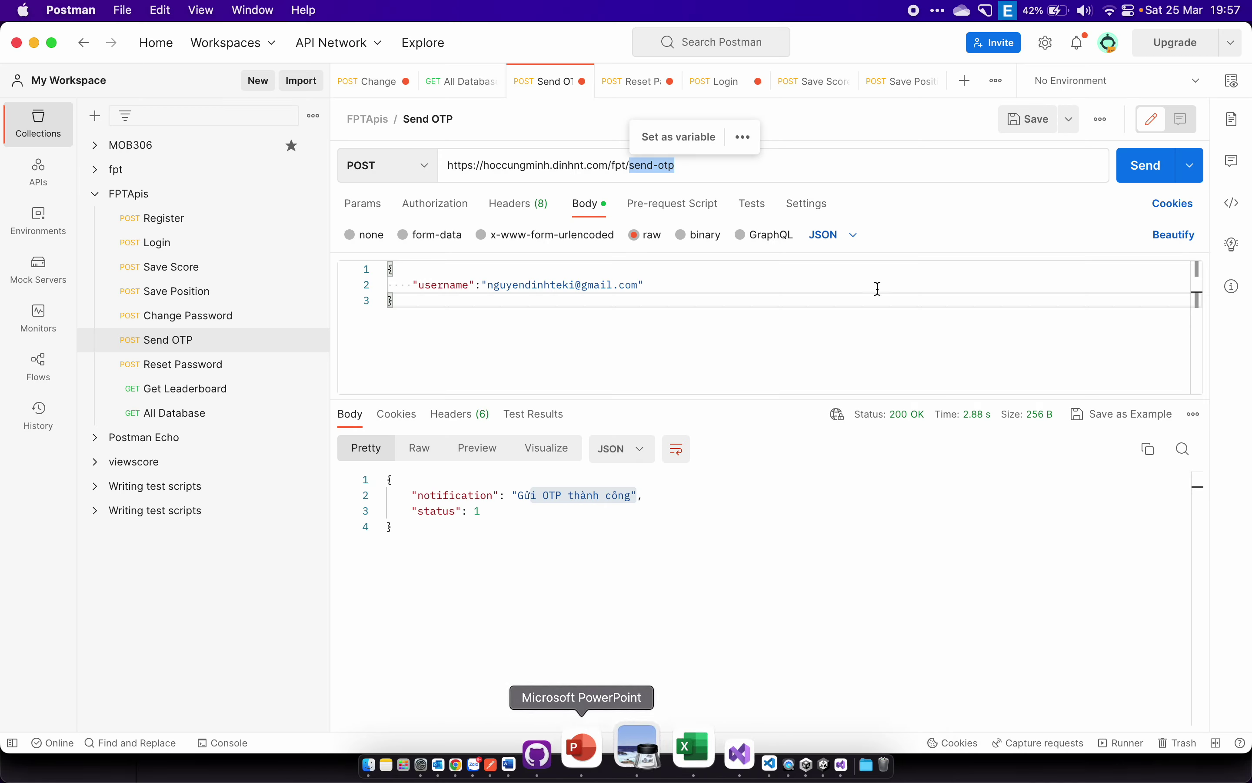
click(469, 514)
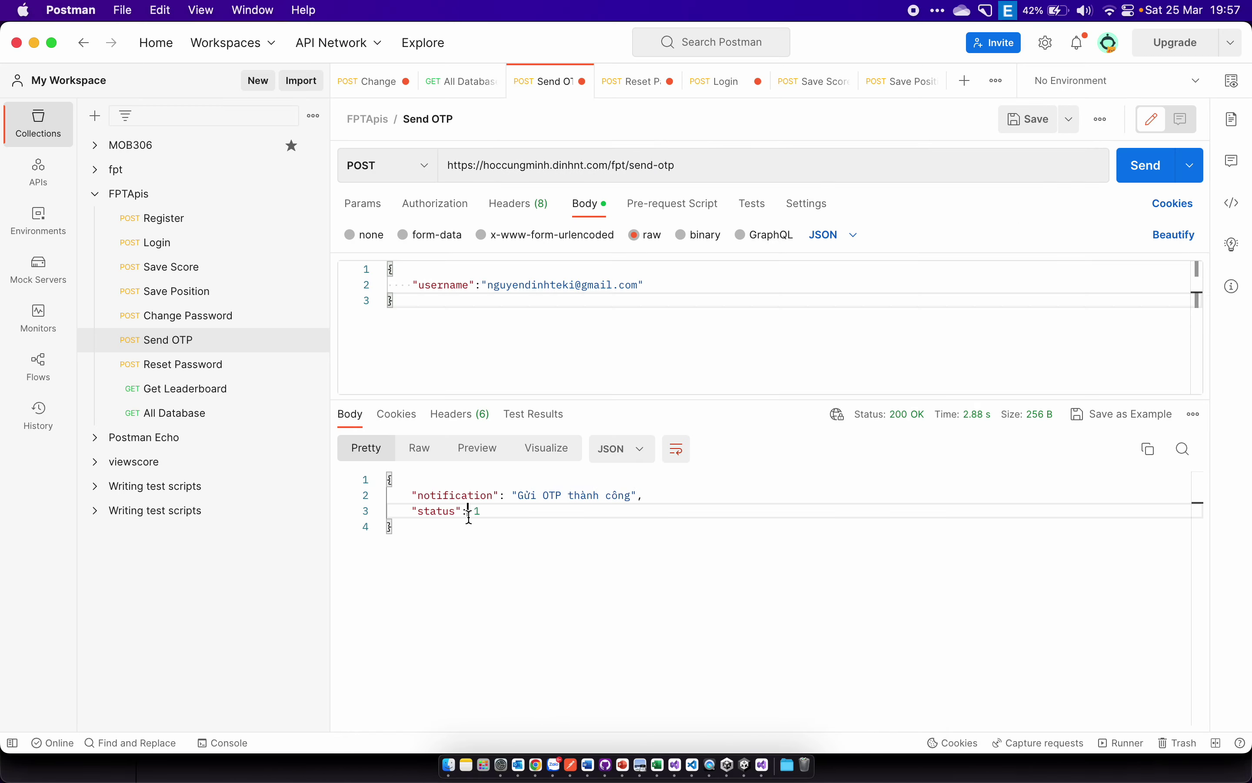
double_click(438, 507)
key(ctrl+Up)
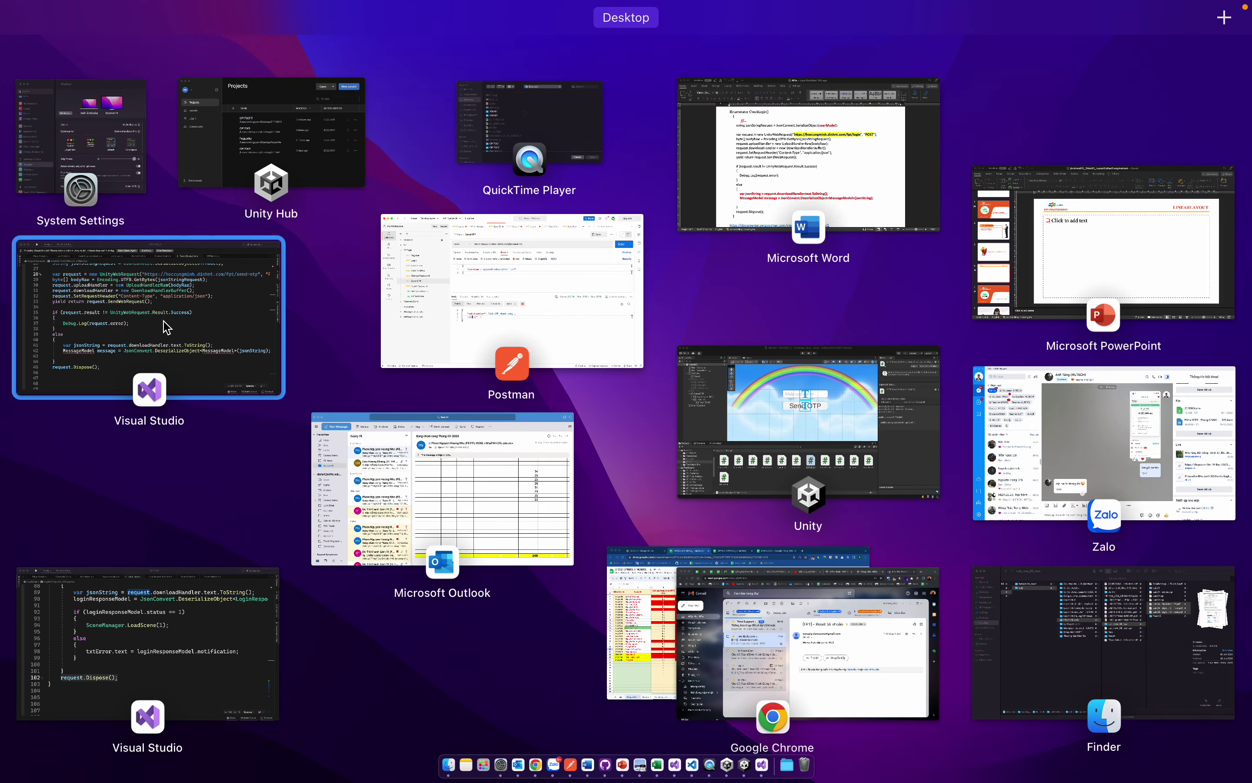
Glance at the OTPModel class in Visual Studio, then go back to ForgotPassword.cs
click(163, 321)
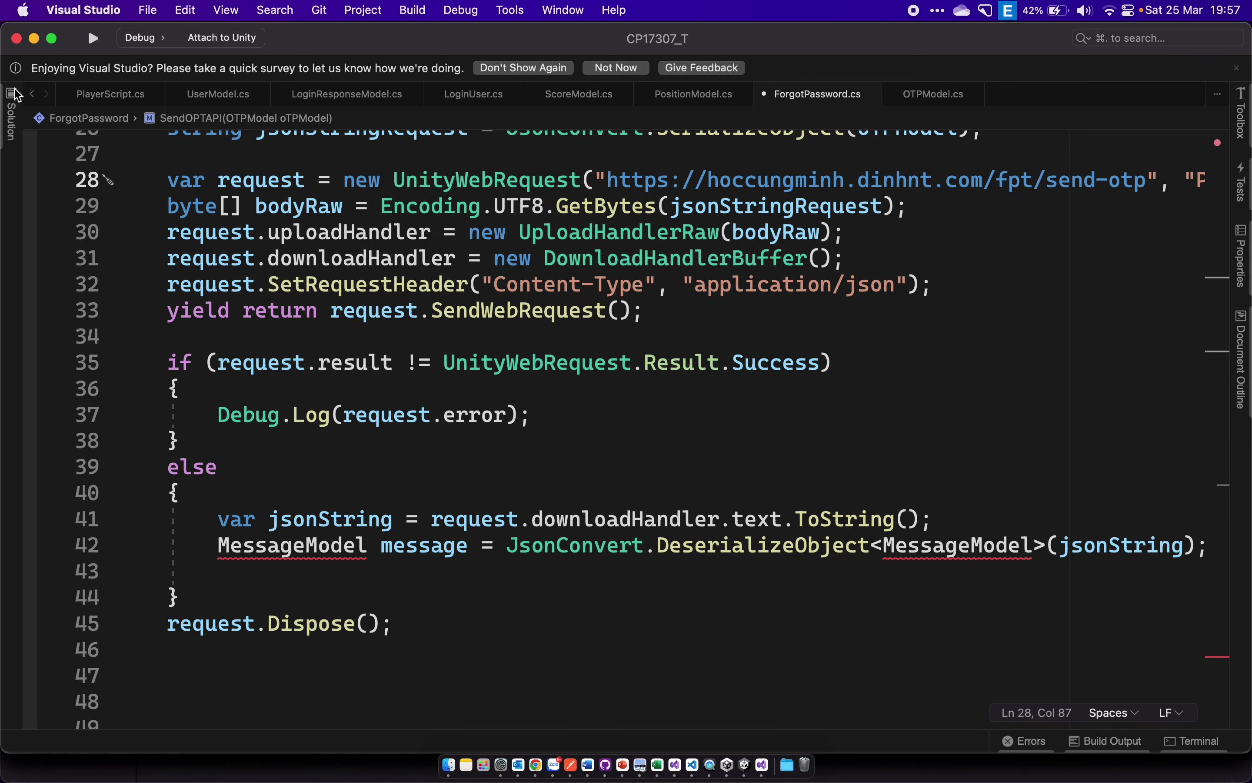
click(34, 97)
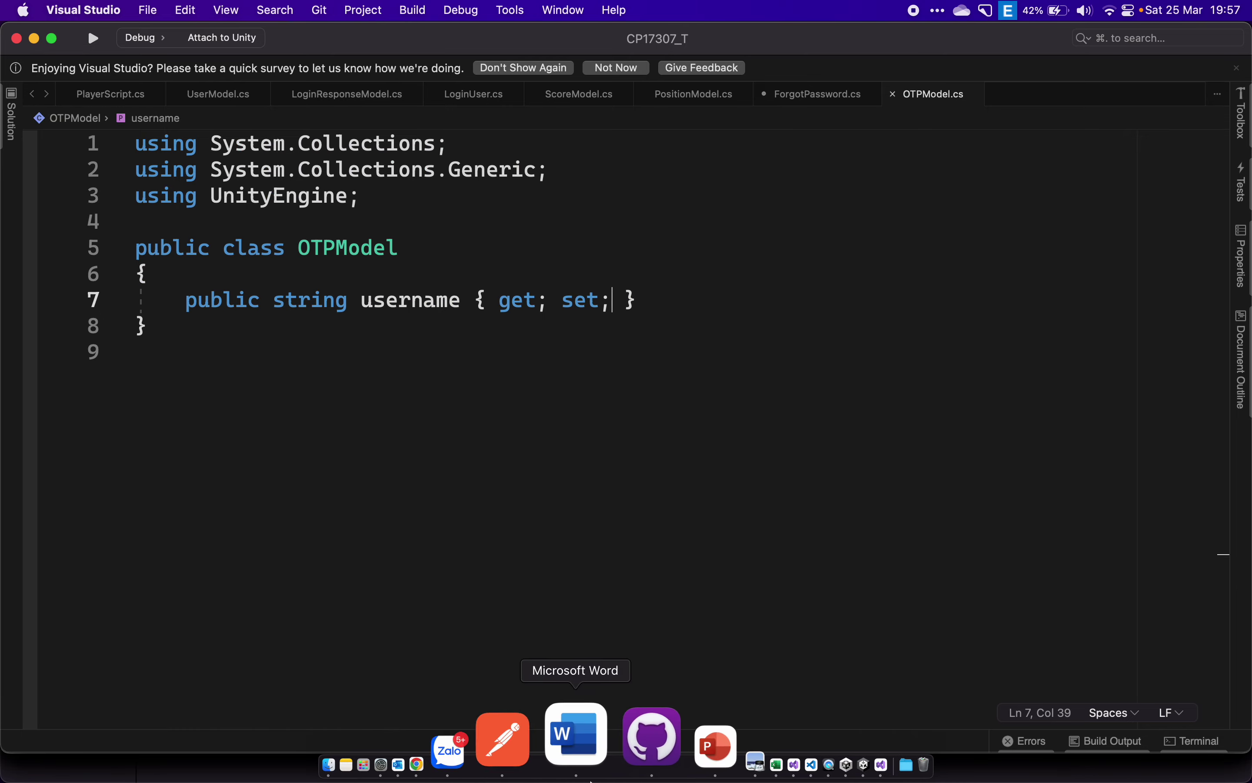
click(811, 93)
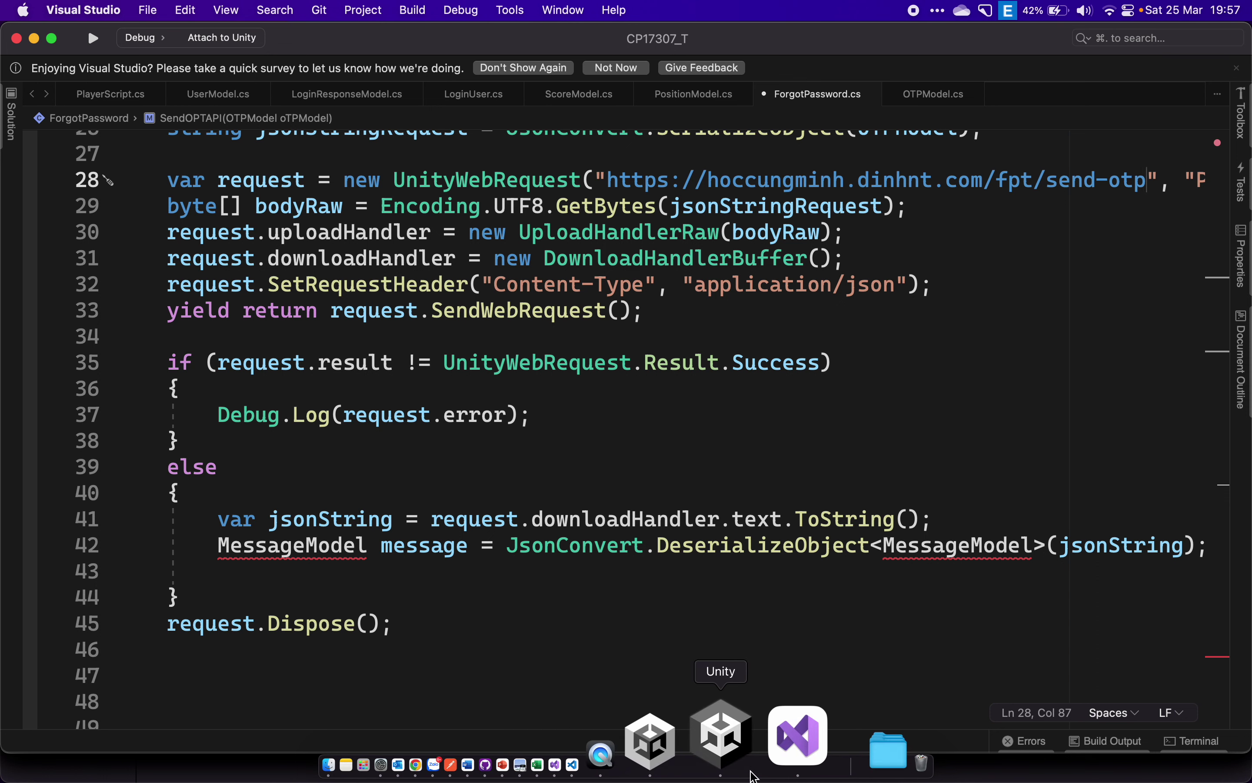
Inspect ResponseModel's int status and string notification properties in Unity's Inspector
click(738, 745)
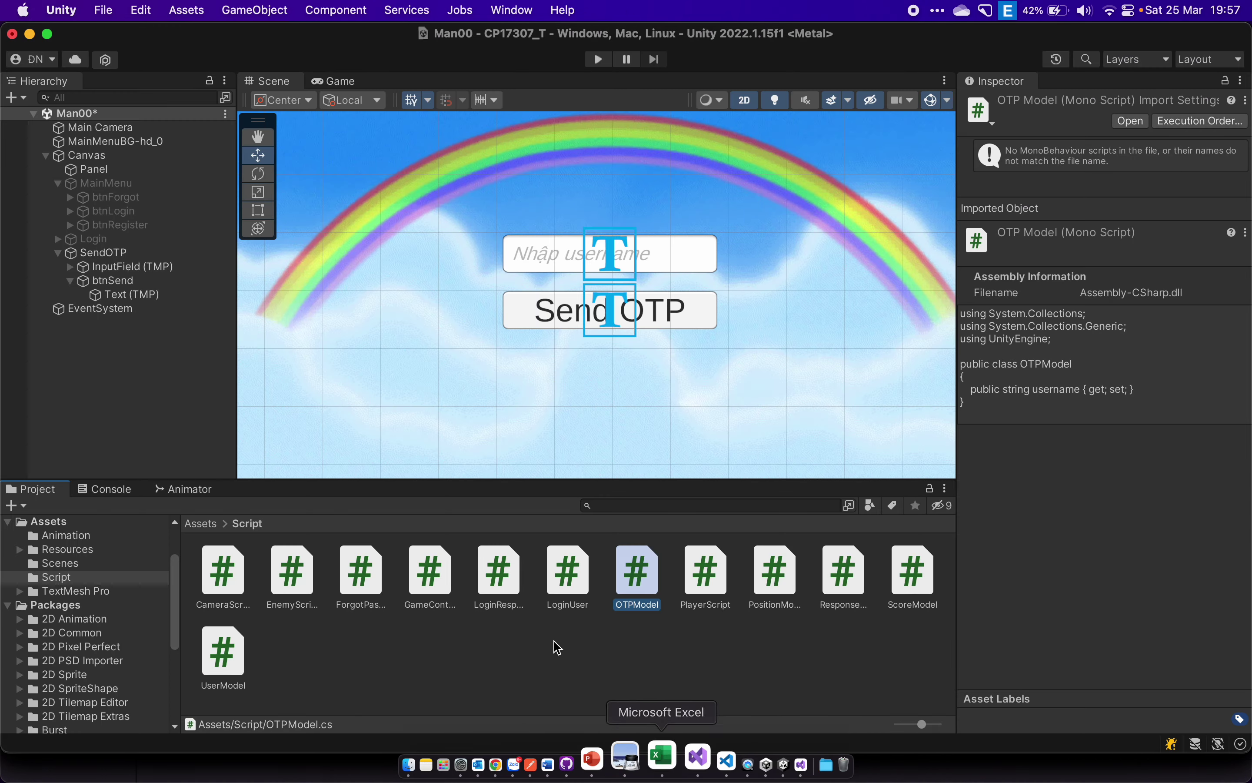
click(656, 649)
click(840, 579)
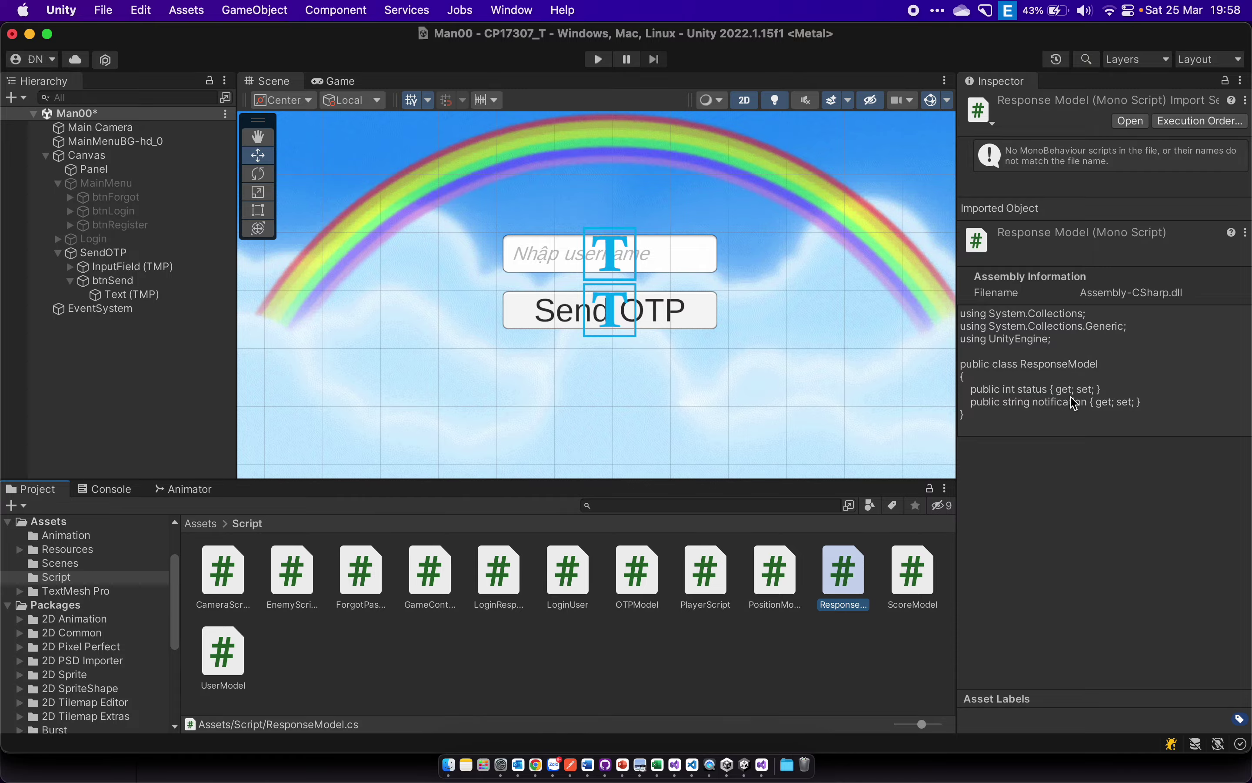
key(ctrl+Up)
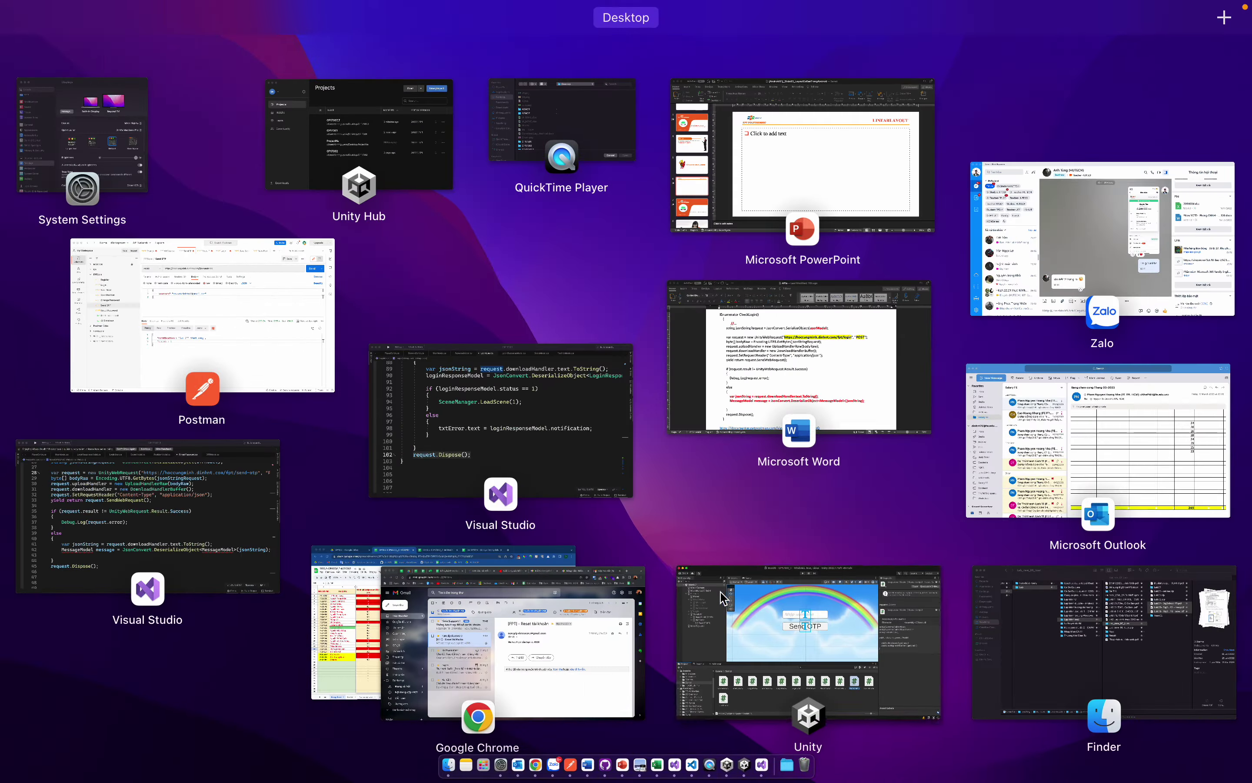
Rewrite line 42 as ResponseModel responseModel = DeserializeObject<ResponseModel>(...)
click(269, 523)
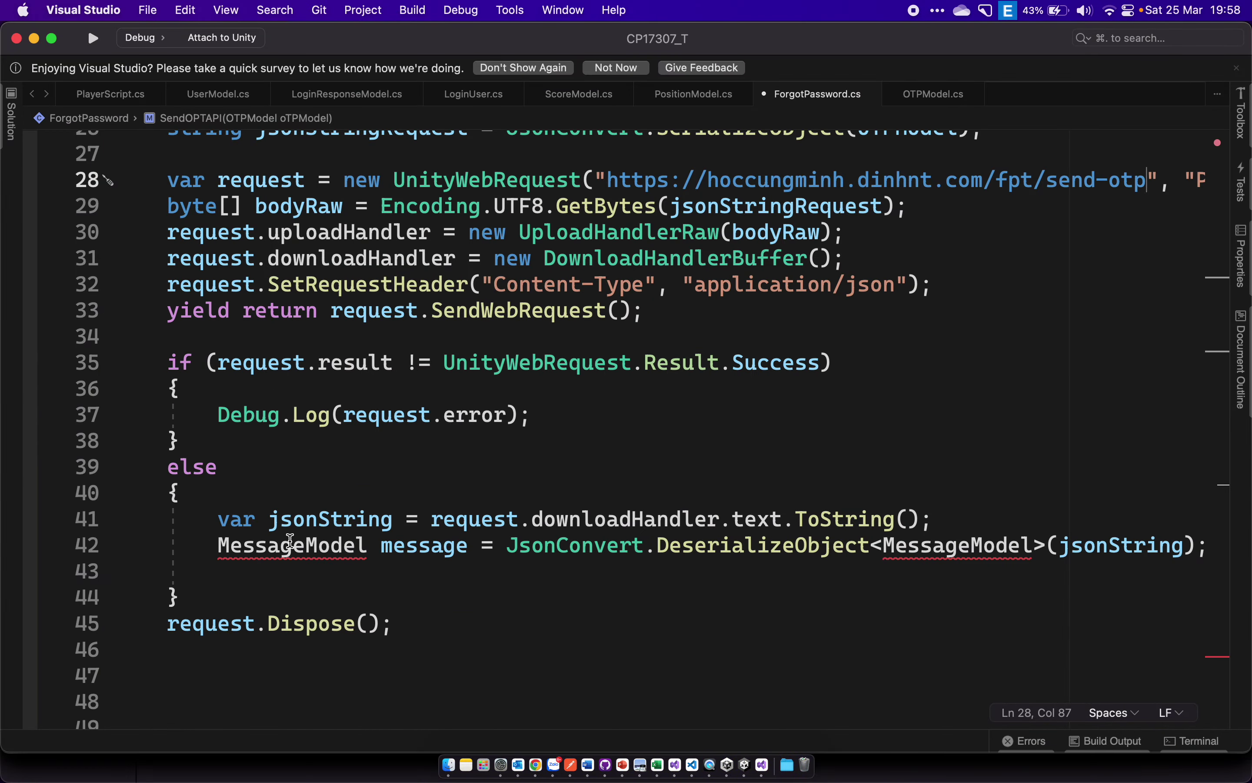
double_click(291, 541)
text(Res)
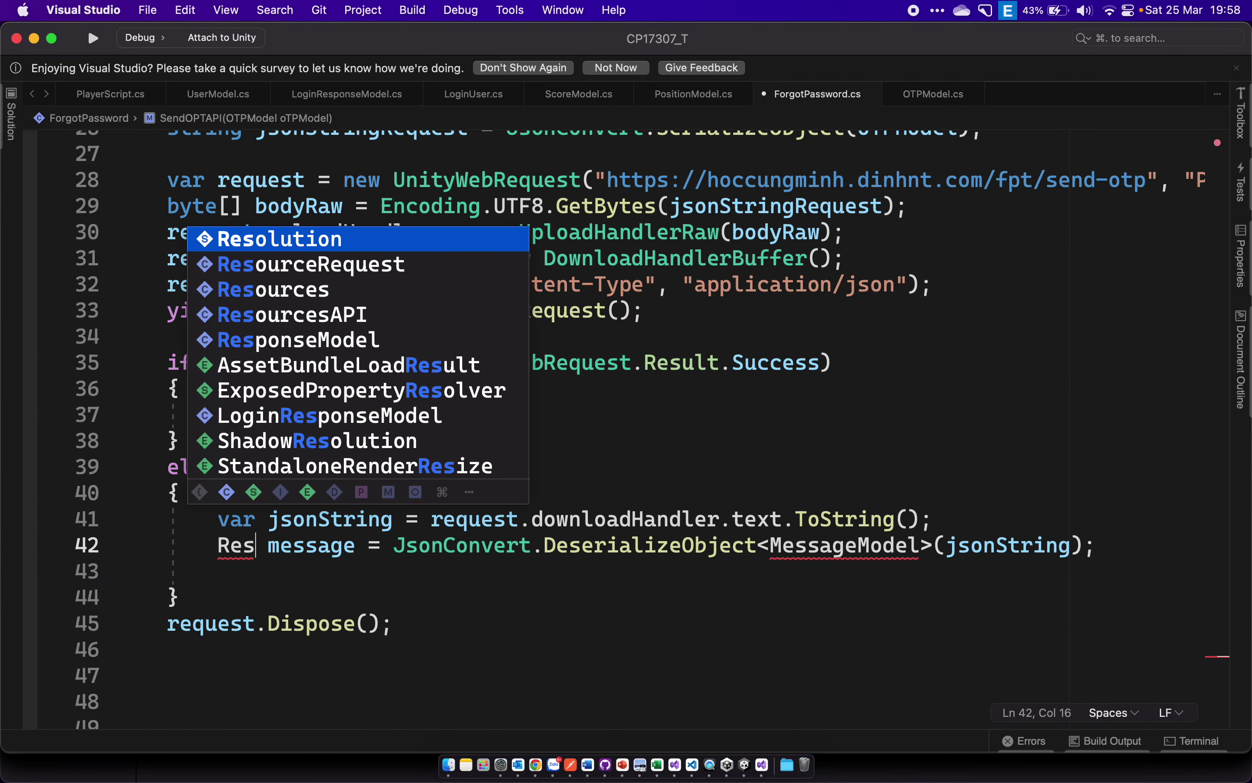
key(Down)
key(Down)
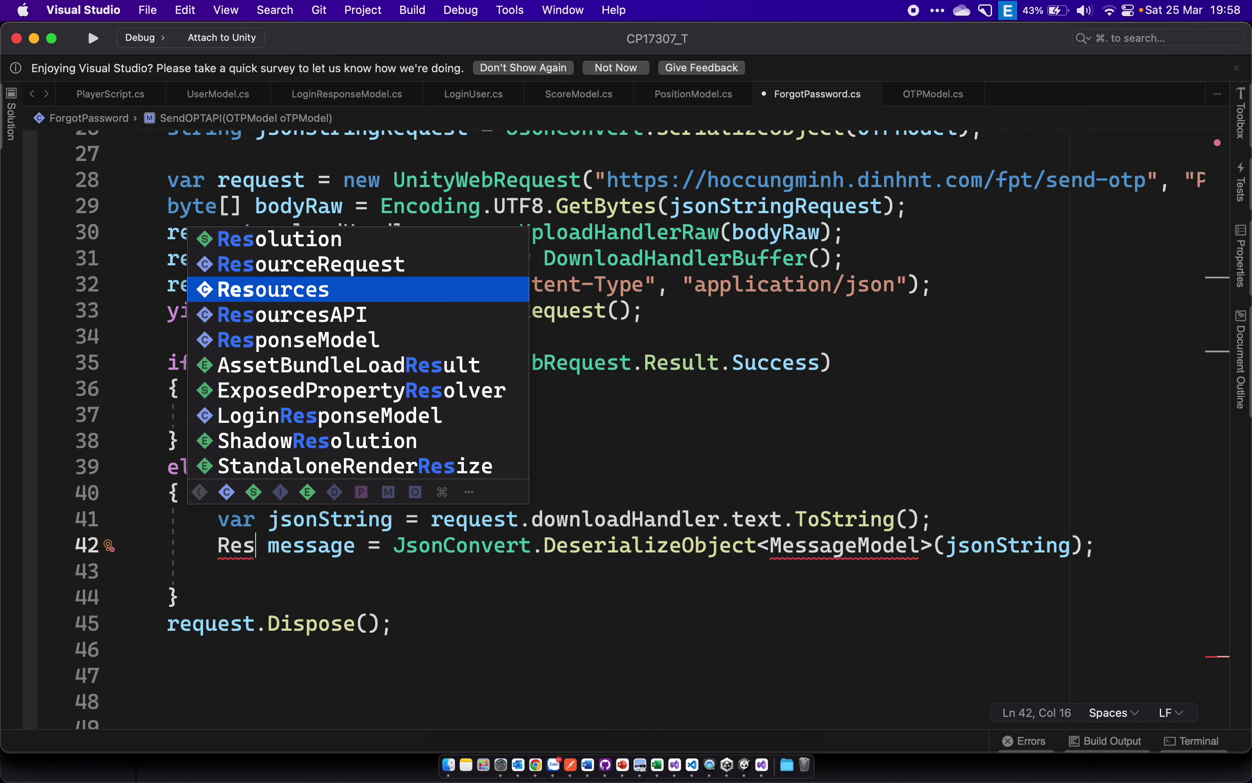
key(Down)
key(Down)
key(Return)
scroll(751, 565, right, 2)
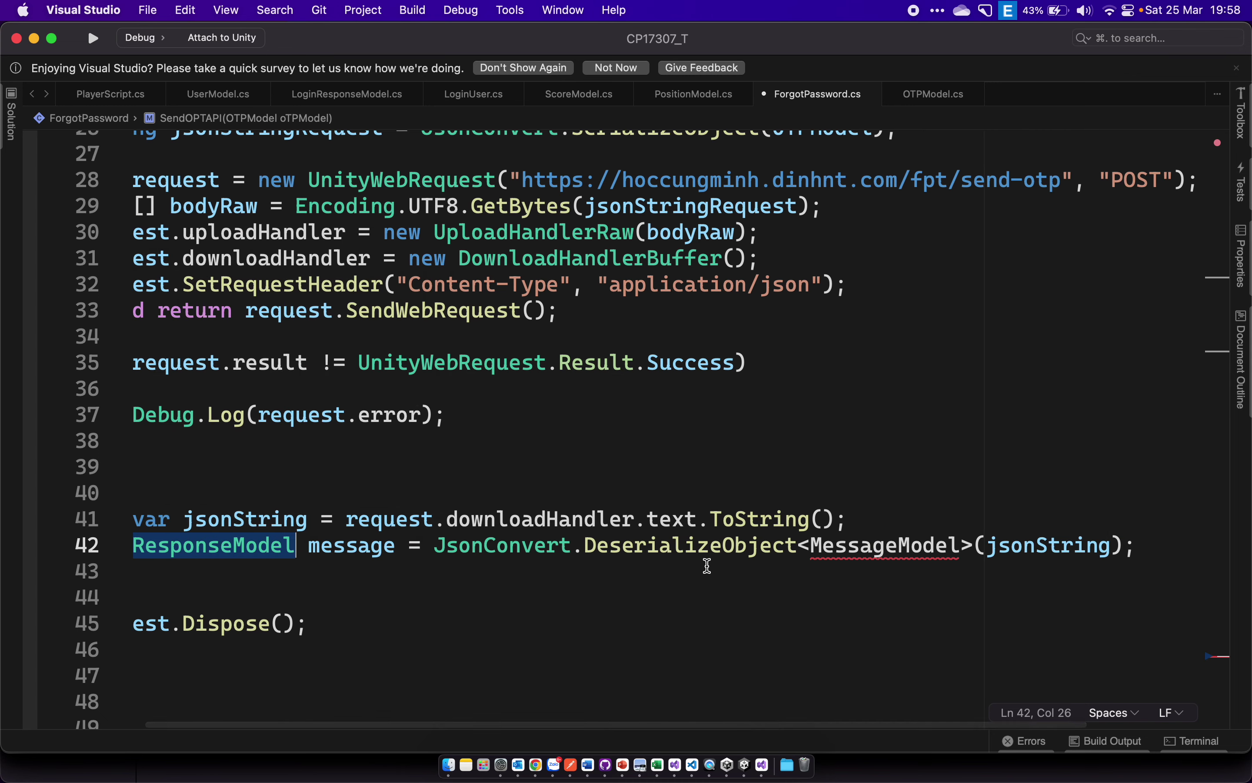
double_click(352, 544)
text(re)
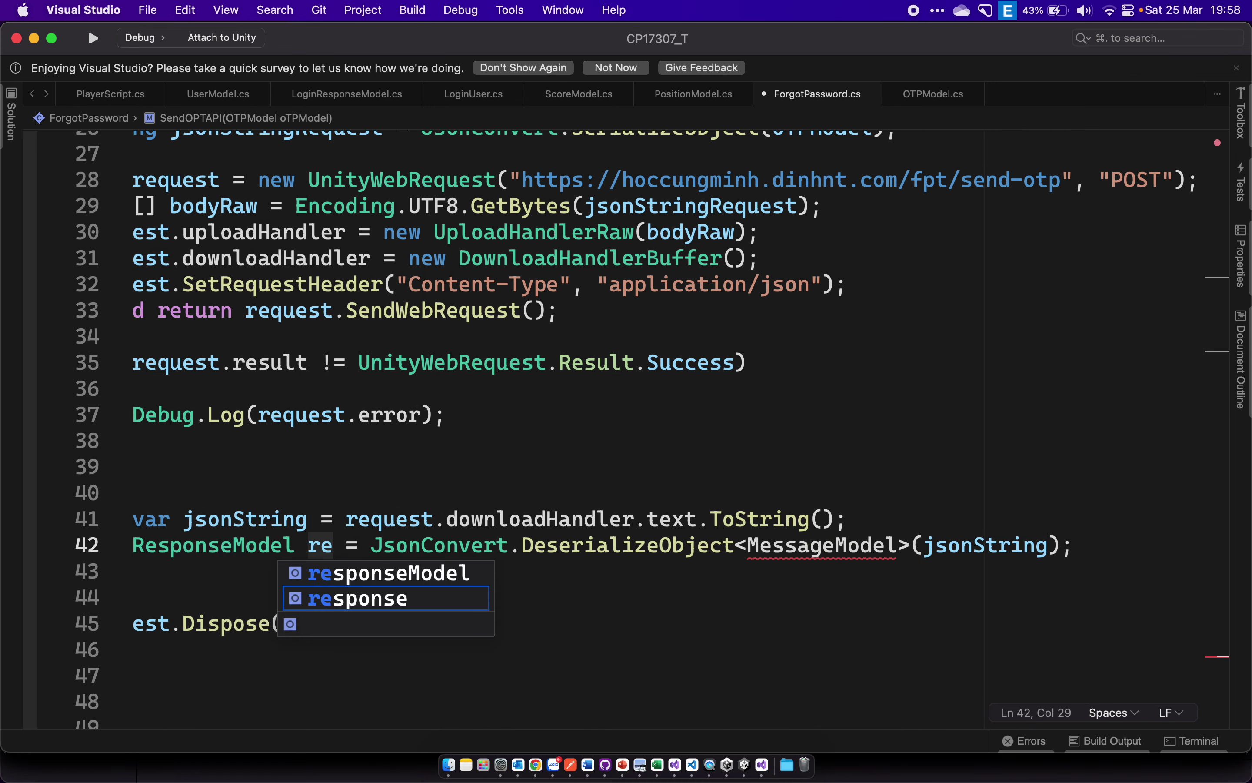
key(Up)
key(Return)
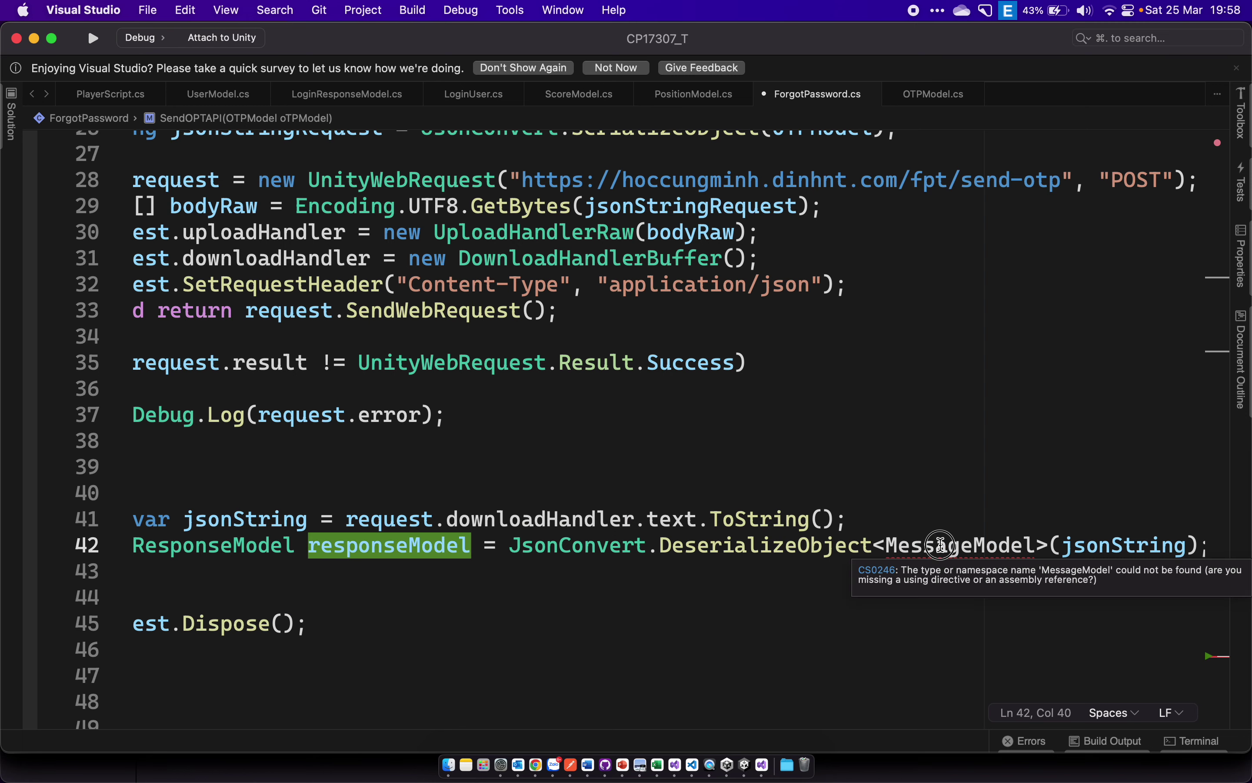
double_click(942, 545)
text(Re)
key(Return)
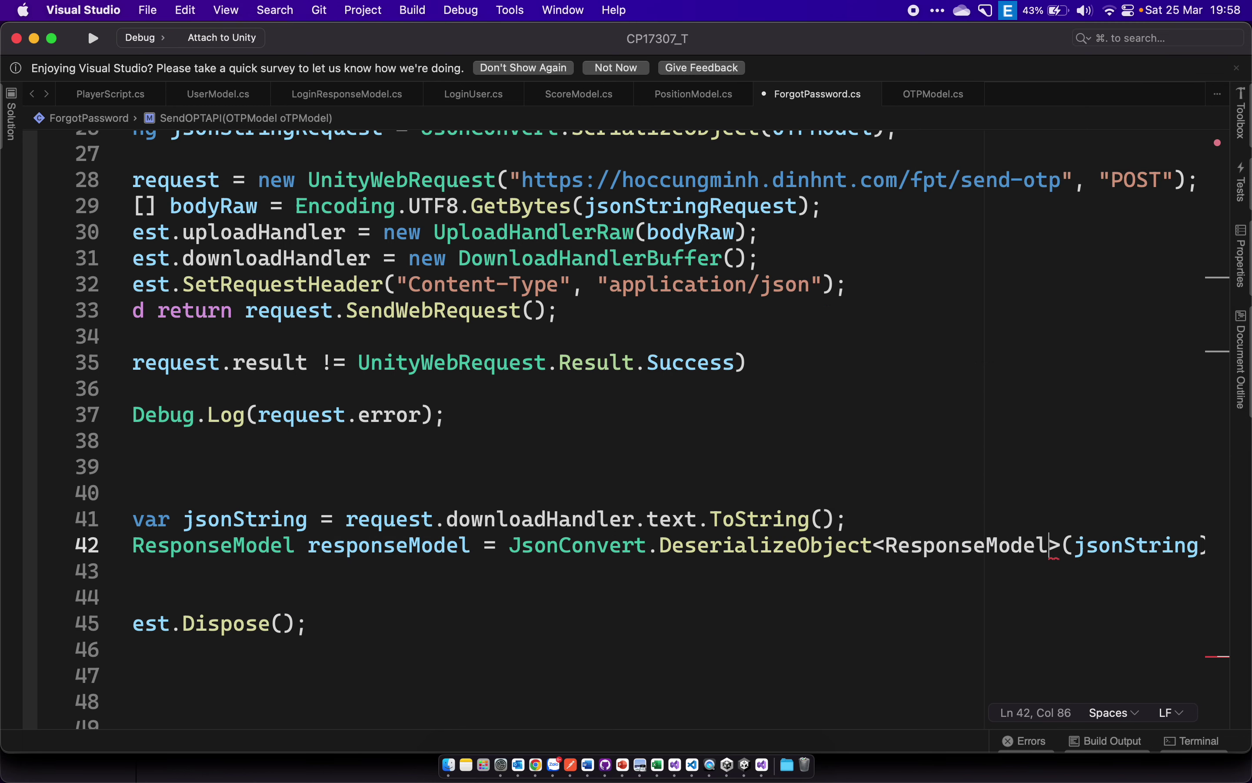
scroll(794, 568, left, 3)
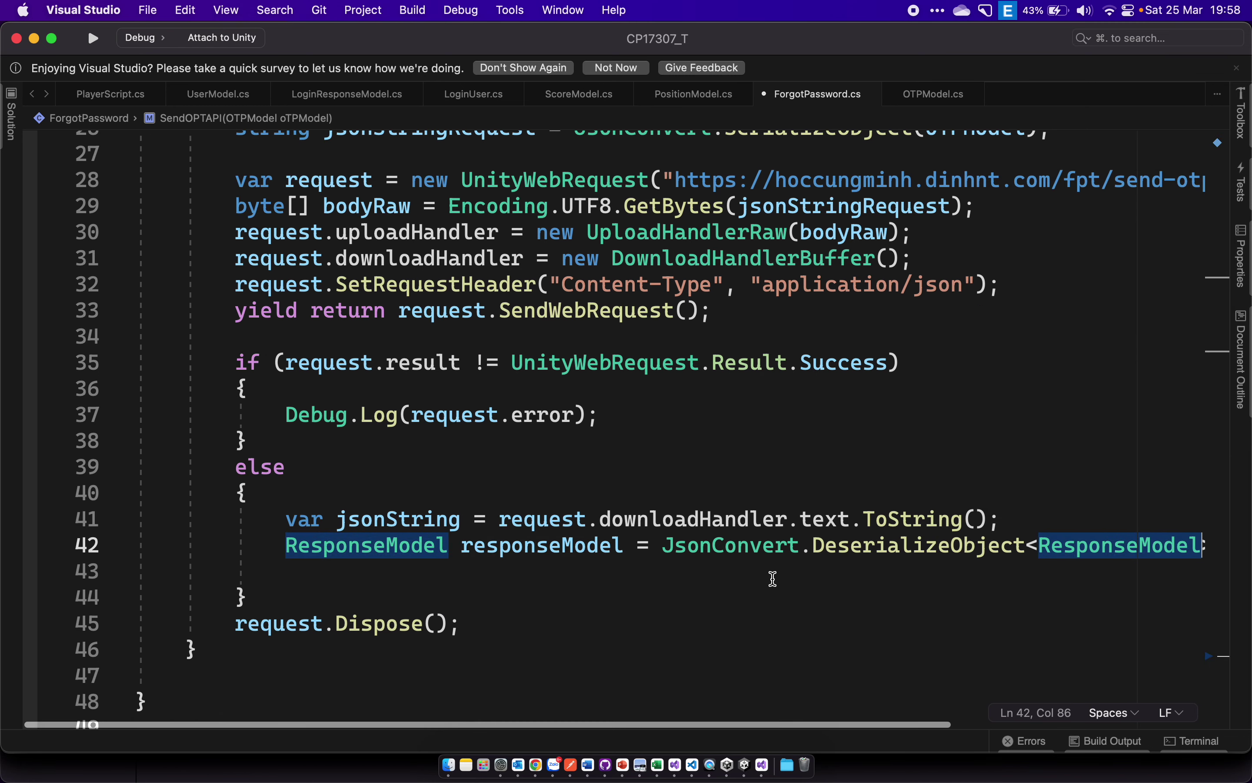
scroll(773, 579, right, 5)
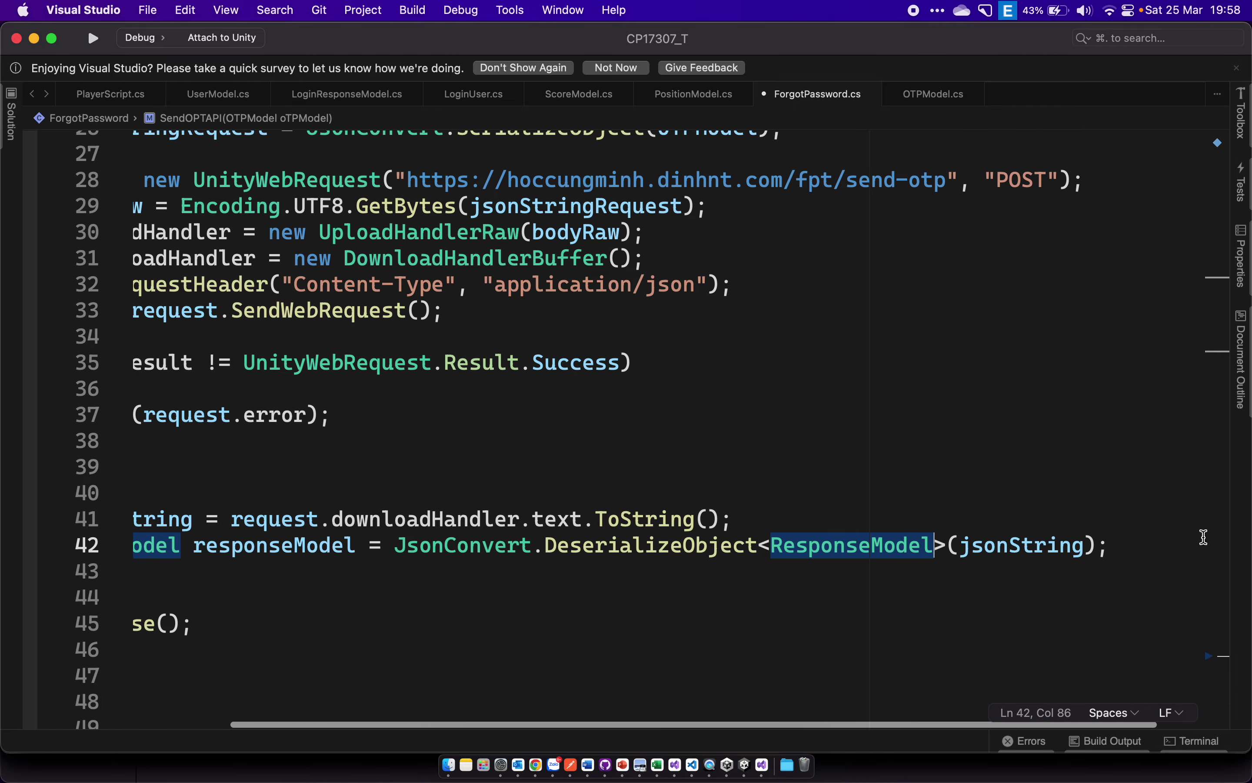
Add if (responseModel.status == 1) with the comment 'thanh cong, load panel reset'
click(1141, 546)
key(Return)
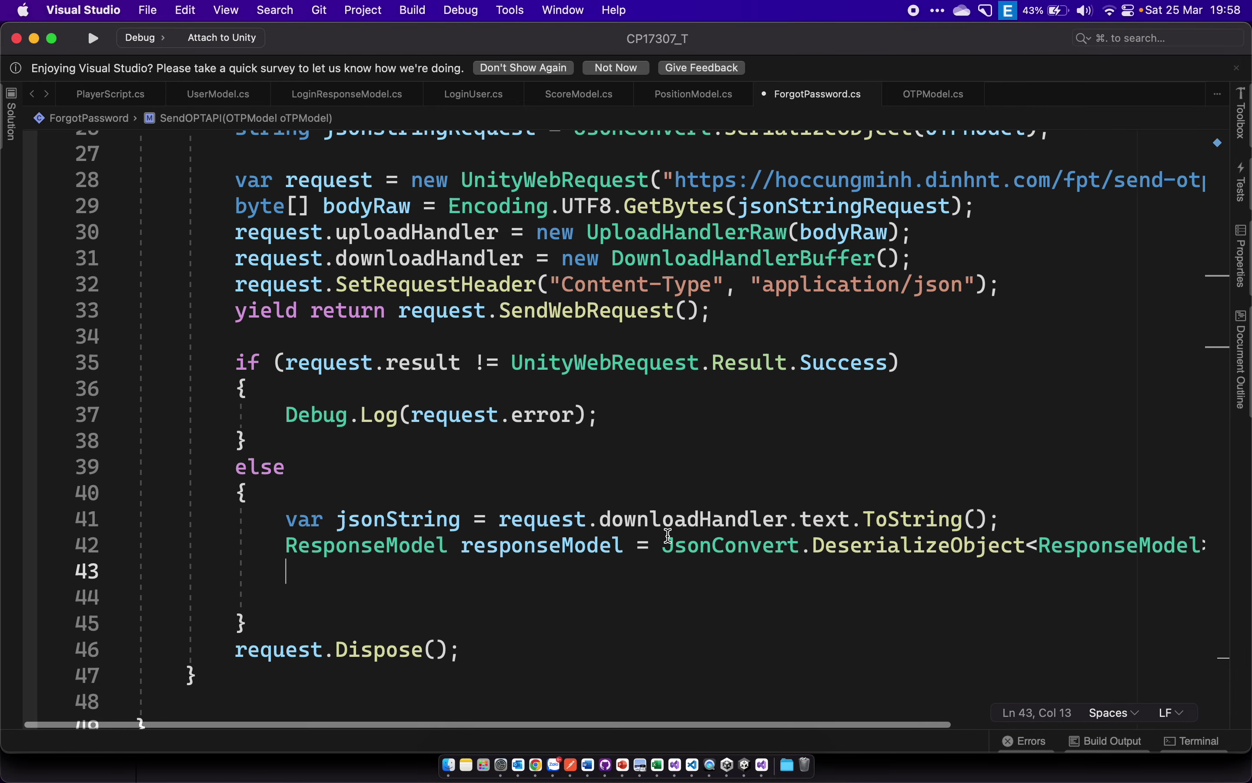
text(if()
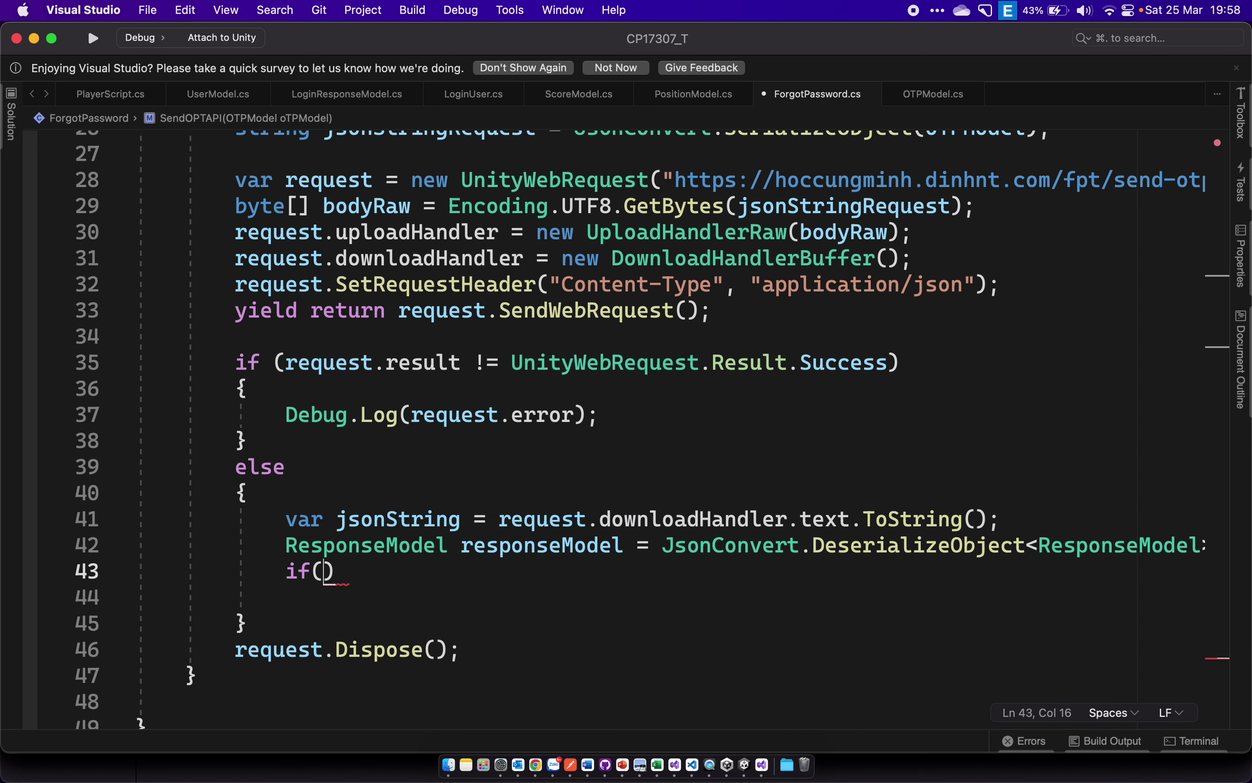
text(re)
key(Tab)
text(.)
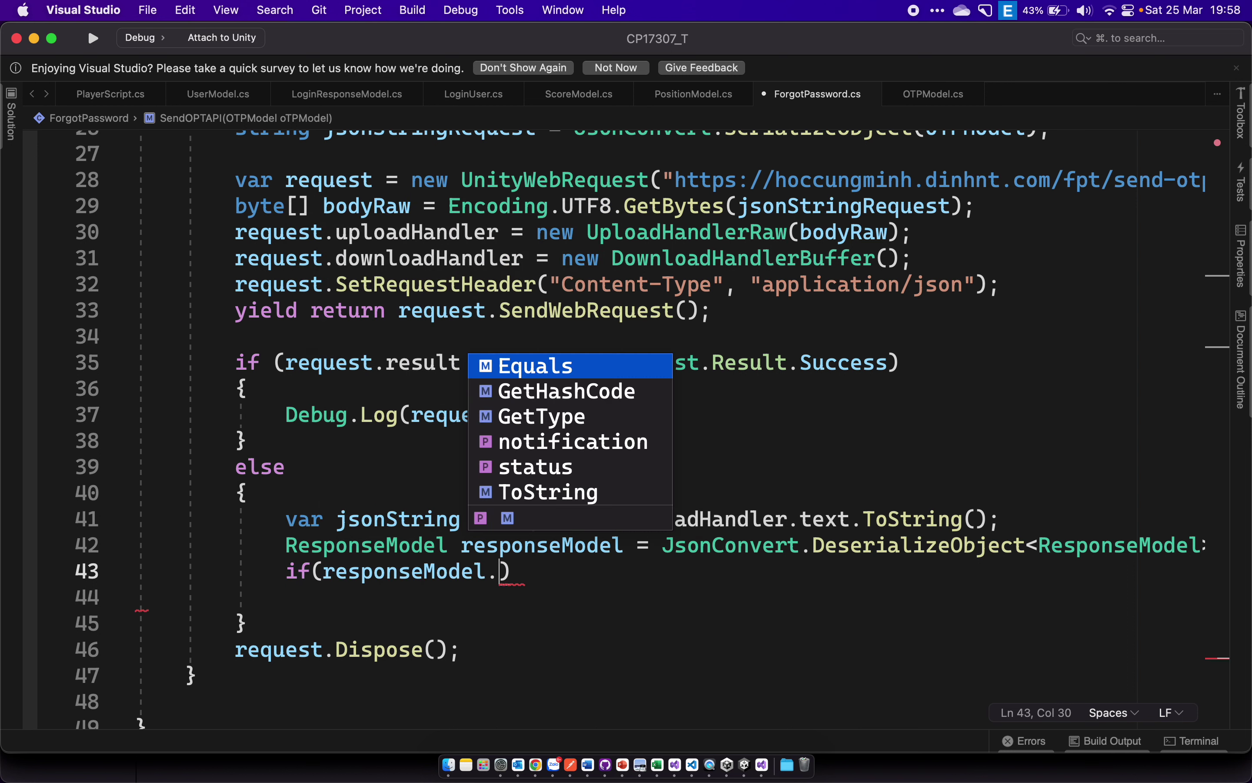
key(Down)
key(Down)
key(Down)
key(Down)
key(Tab)
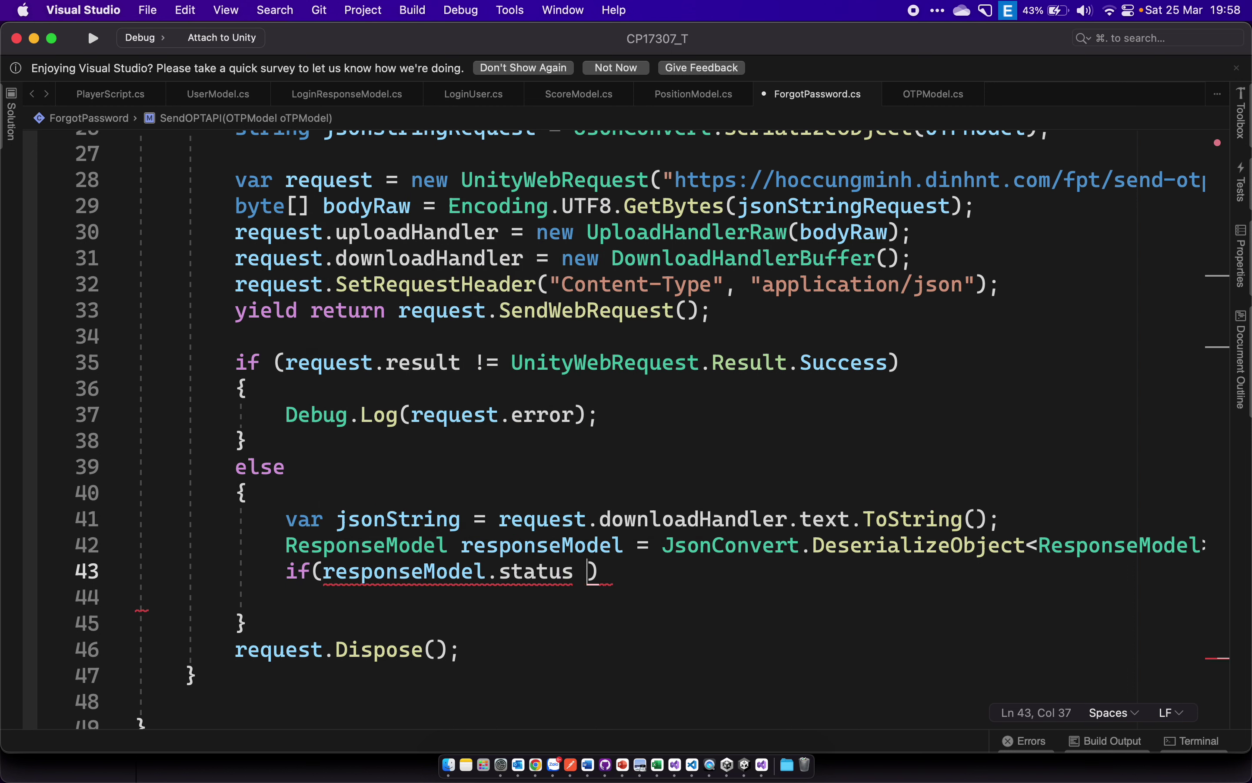
text(== 1) {)
key(Return)
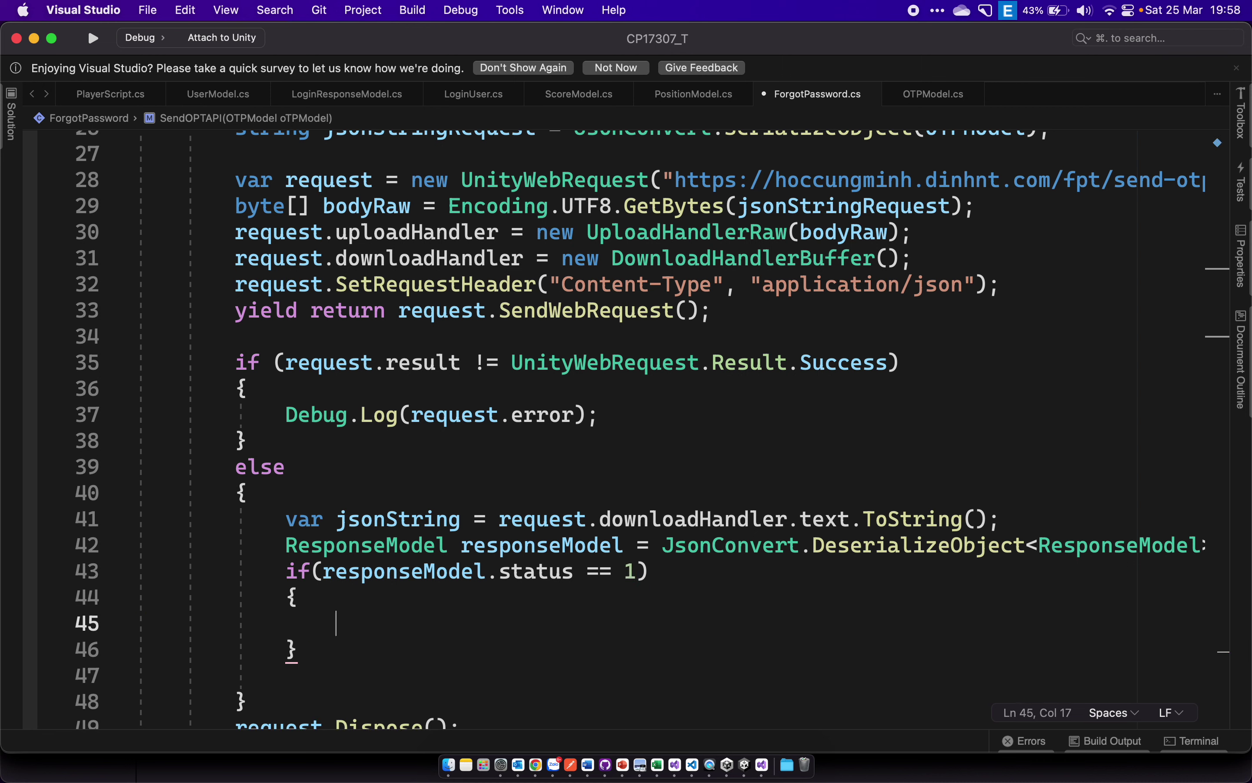
text(//thaf)
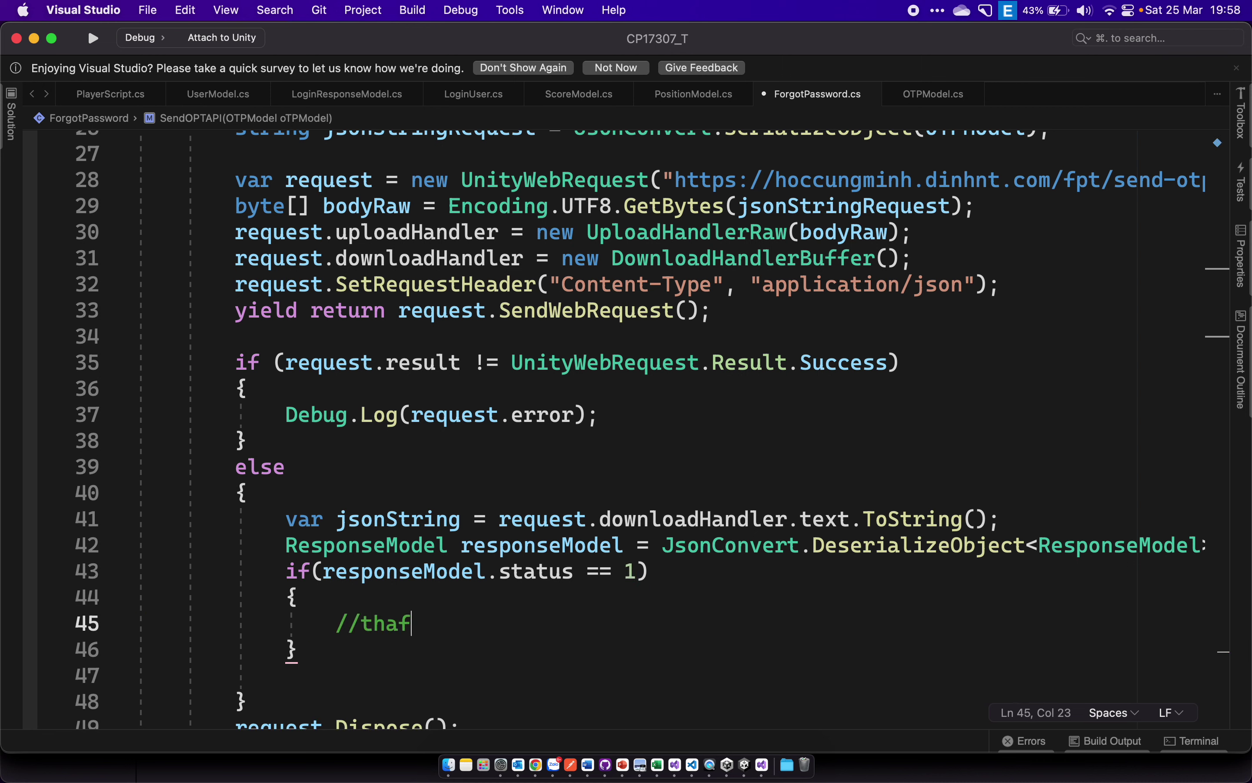
key(BackSpace)
text(nh cong,)
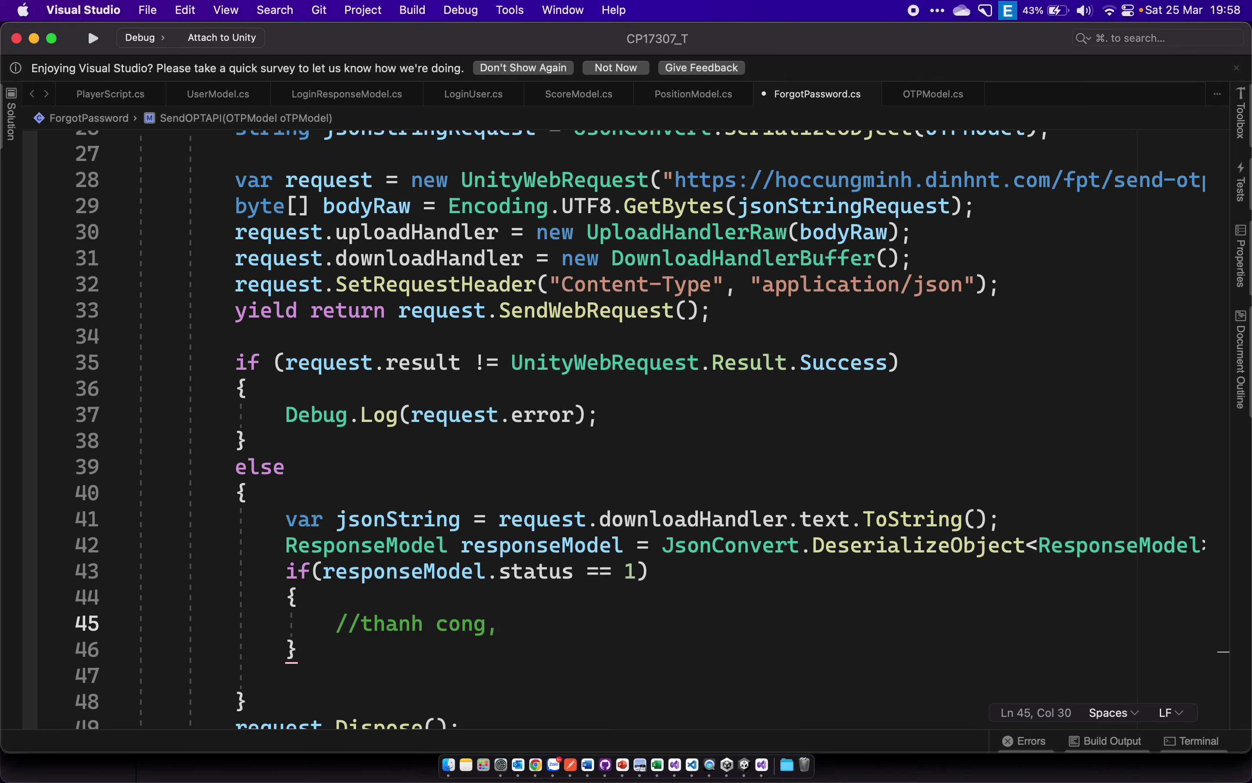
text( load )
text(panel )
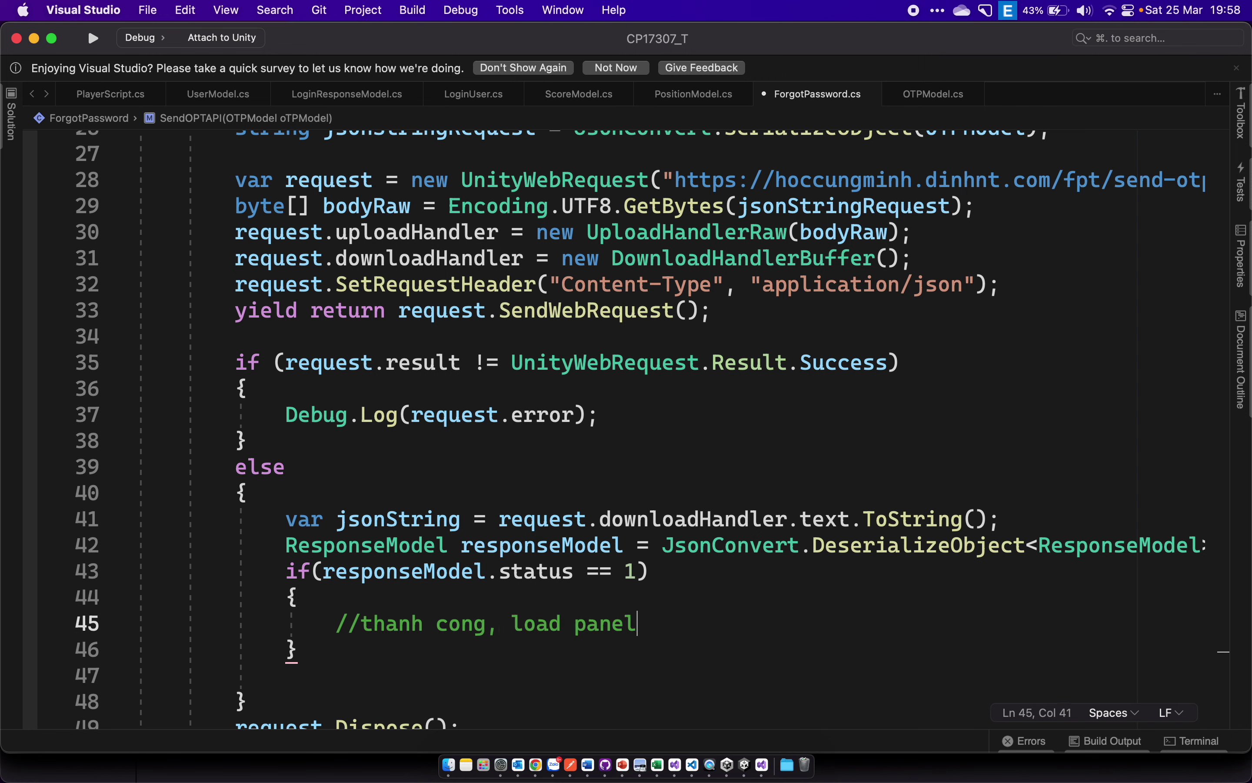
text(reset)
Add an else block containing the comment 'hien thong bao that bai'
click(298, 649)
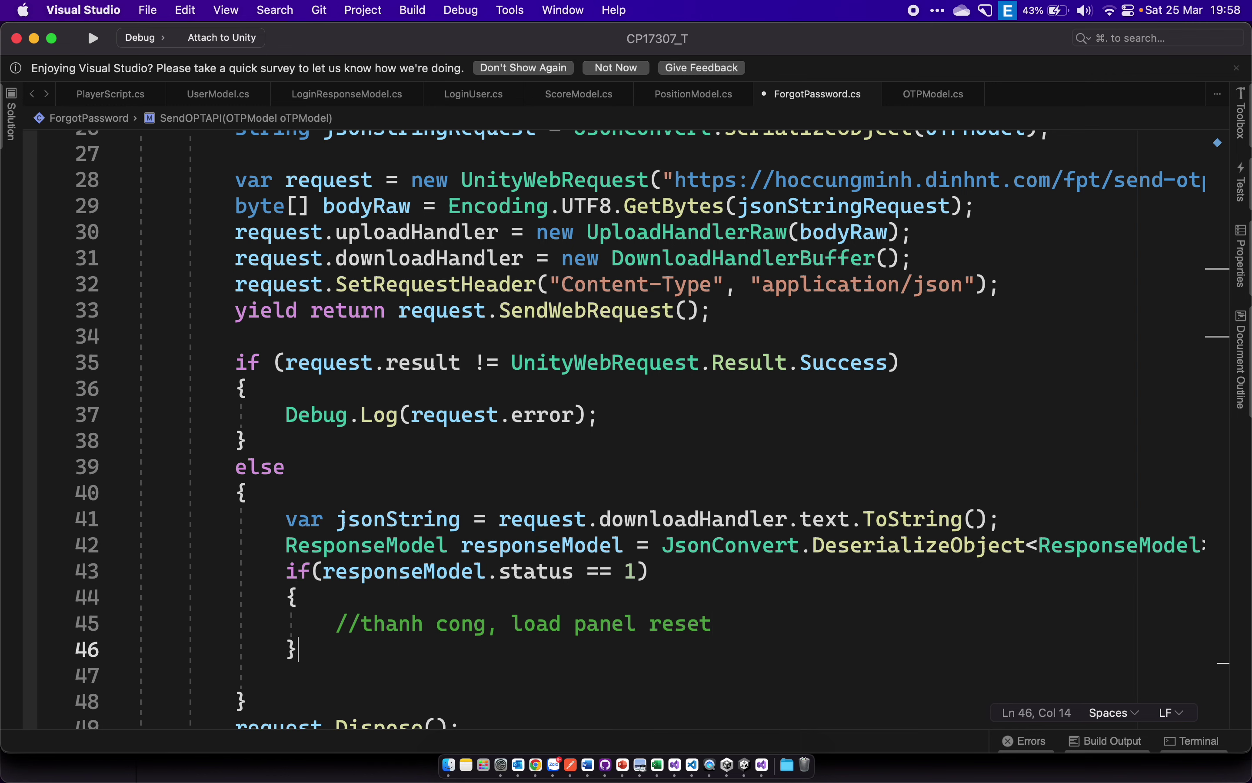
text(else)
key(Tab)
key(Tab)
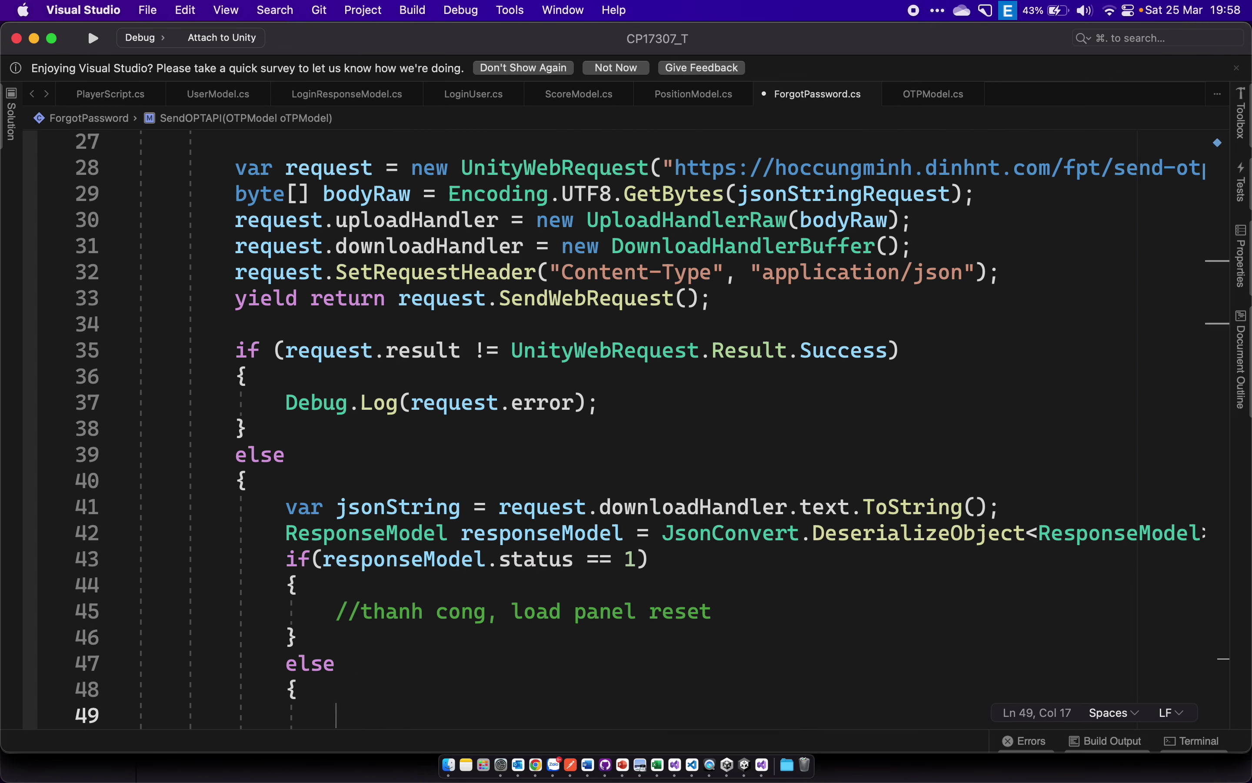
scroll(640, 430, down, 3)
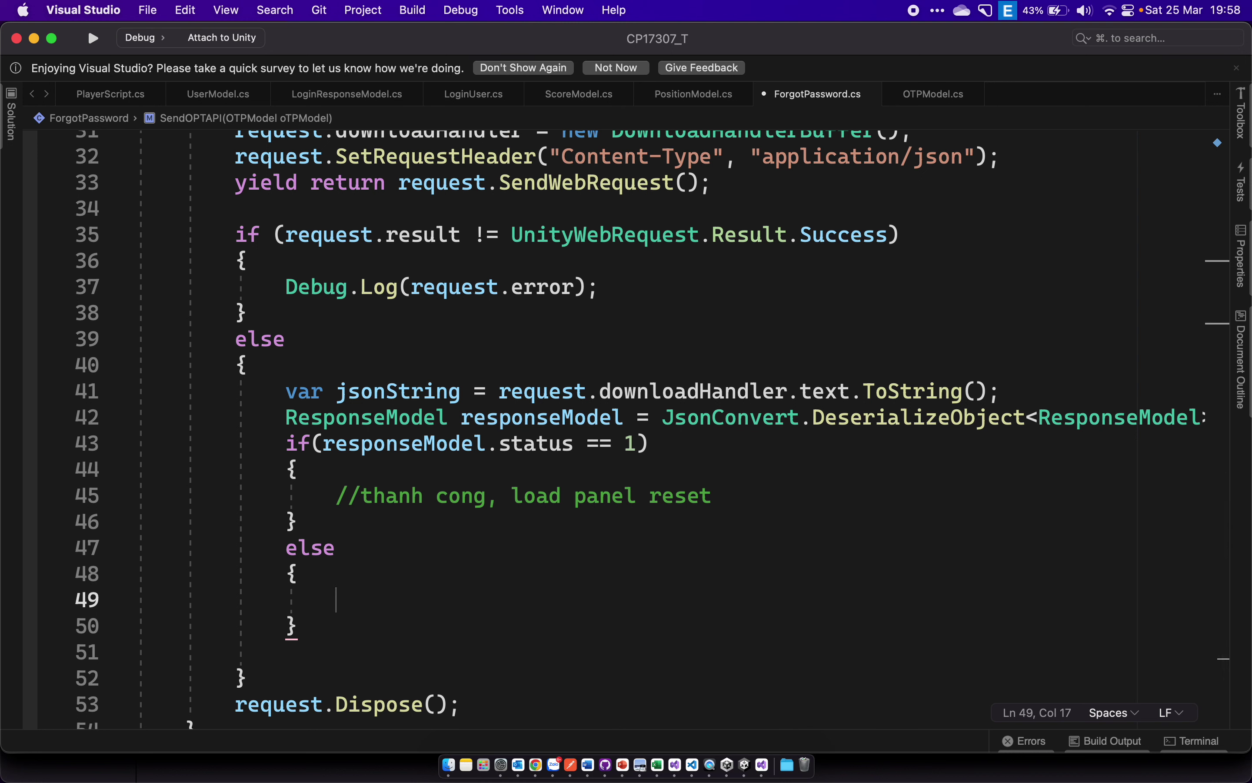
text(//hien tho)
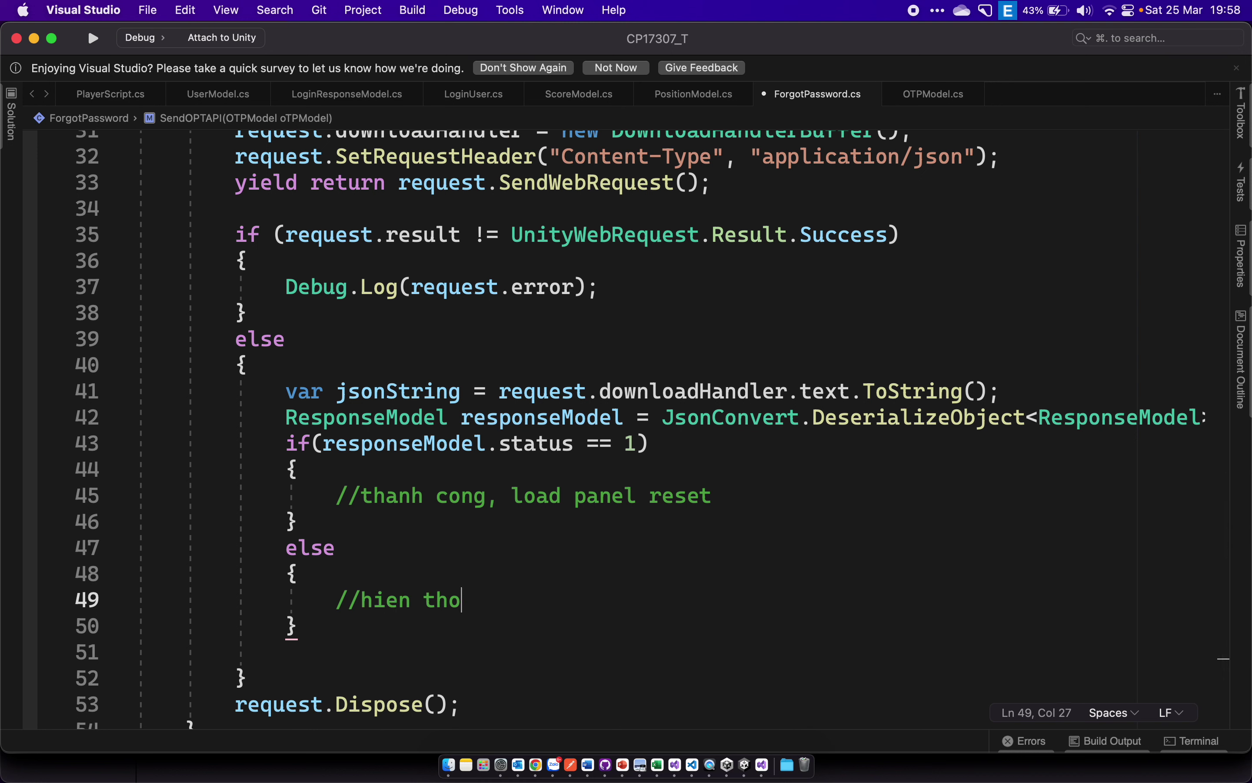
text(ng bao )
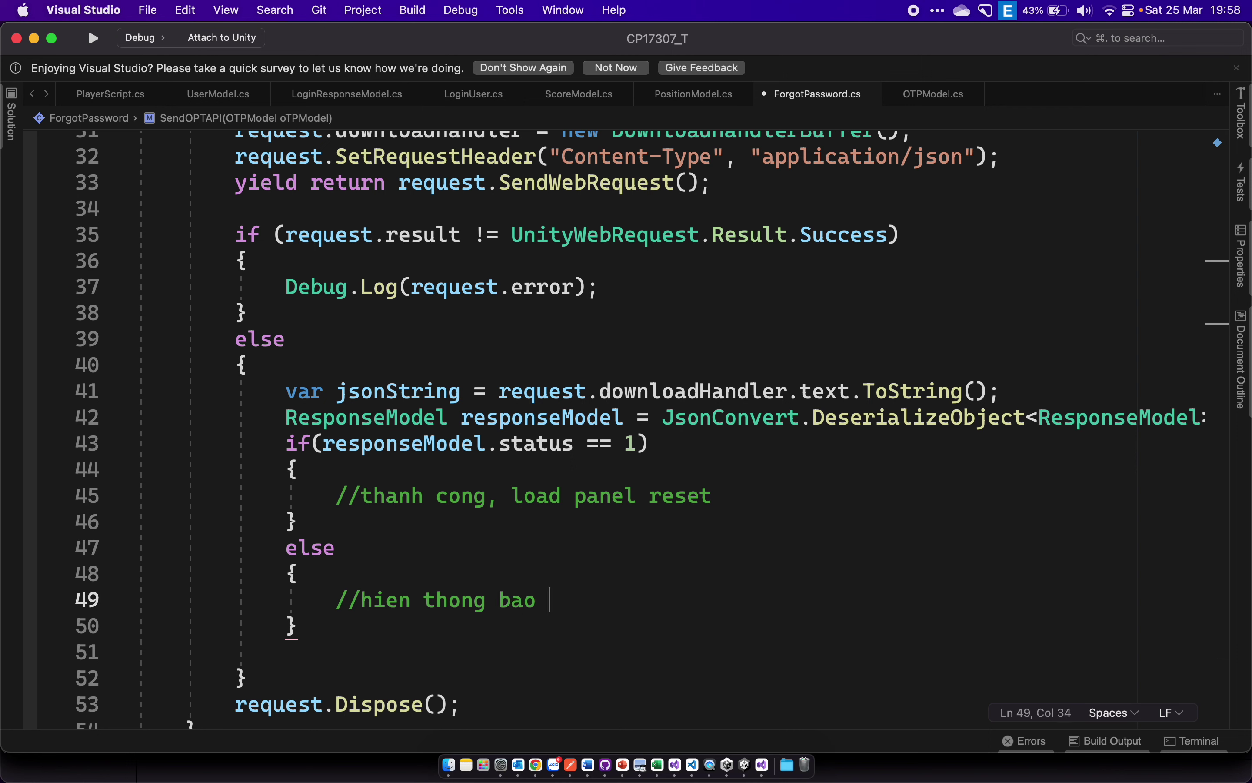
text(that b)
text(ai)
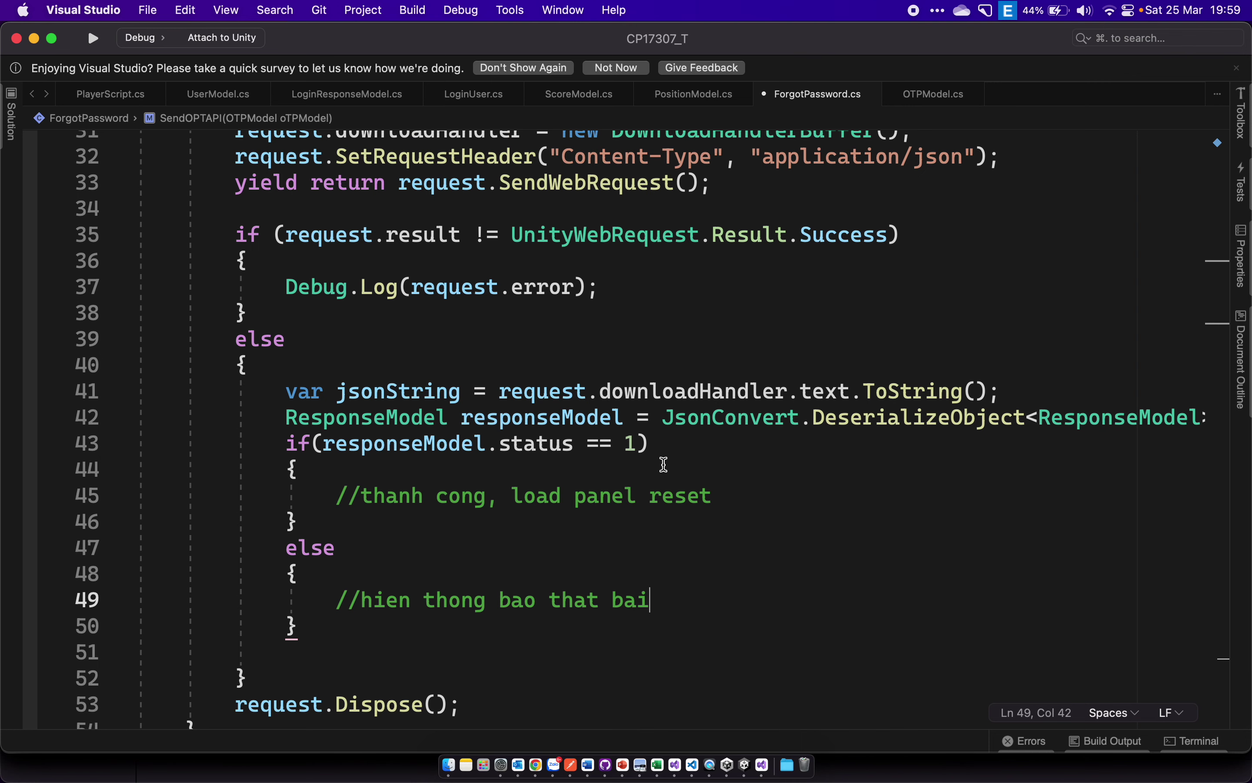
scroll(663, 465, up, 4)
scroll(663, 464, up, 3)
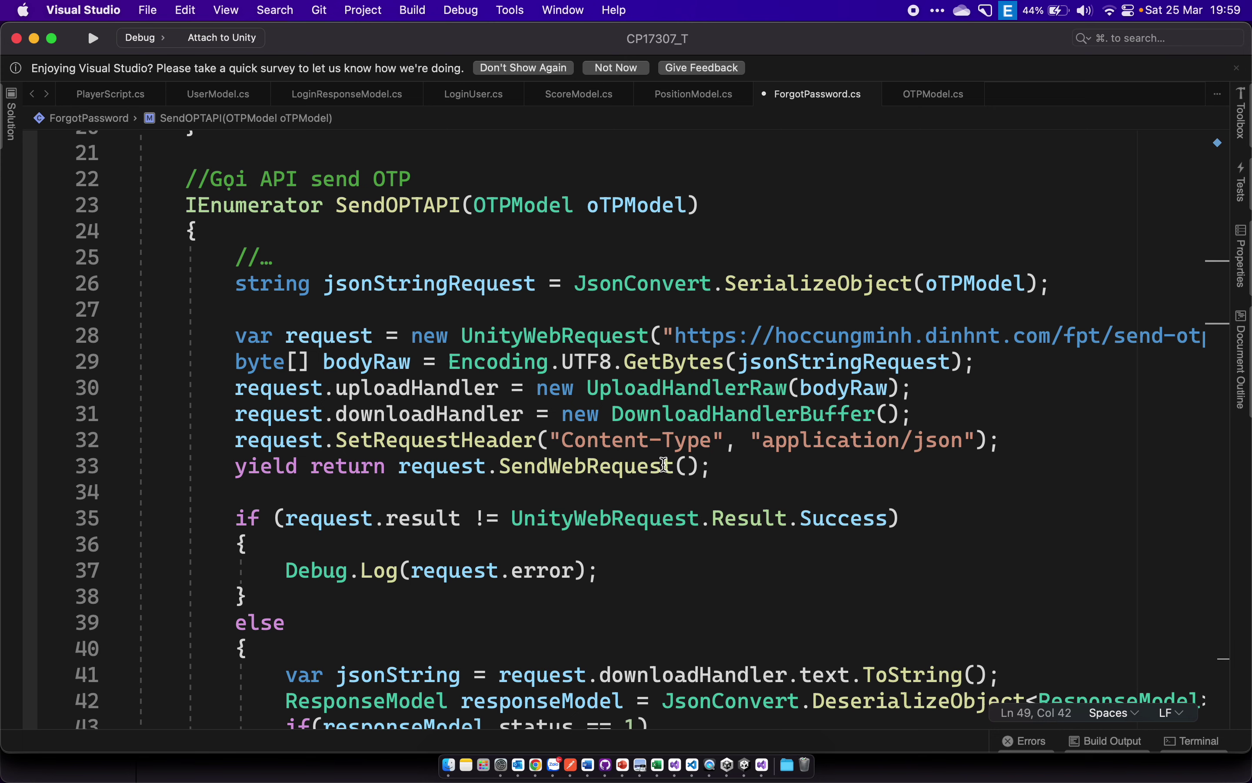
Add an empty public void SendOTP() method after Update
scroll(664, 464, down, 3)
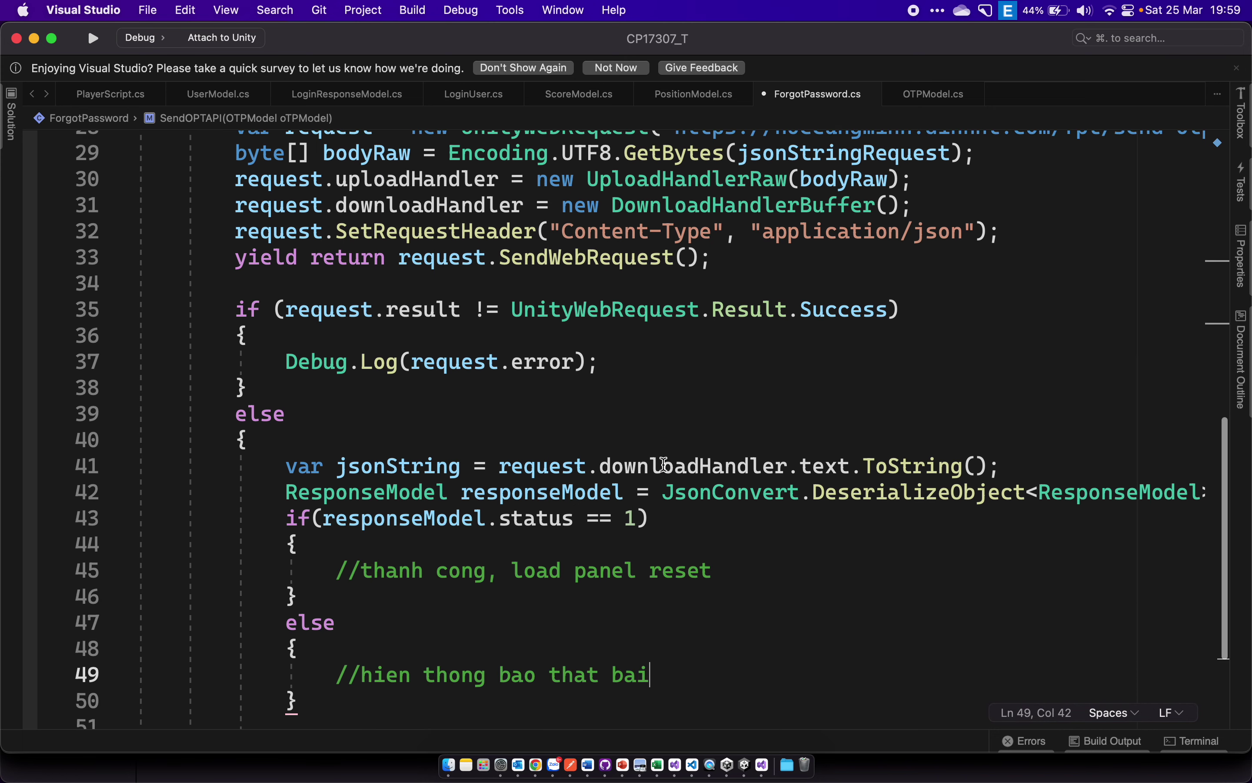
scroll(664, 464, down, 5)
scroll(663, 465, up, 2)
scroll(664, 464, up, 3)
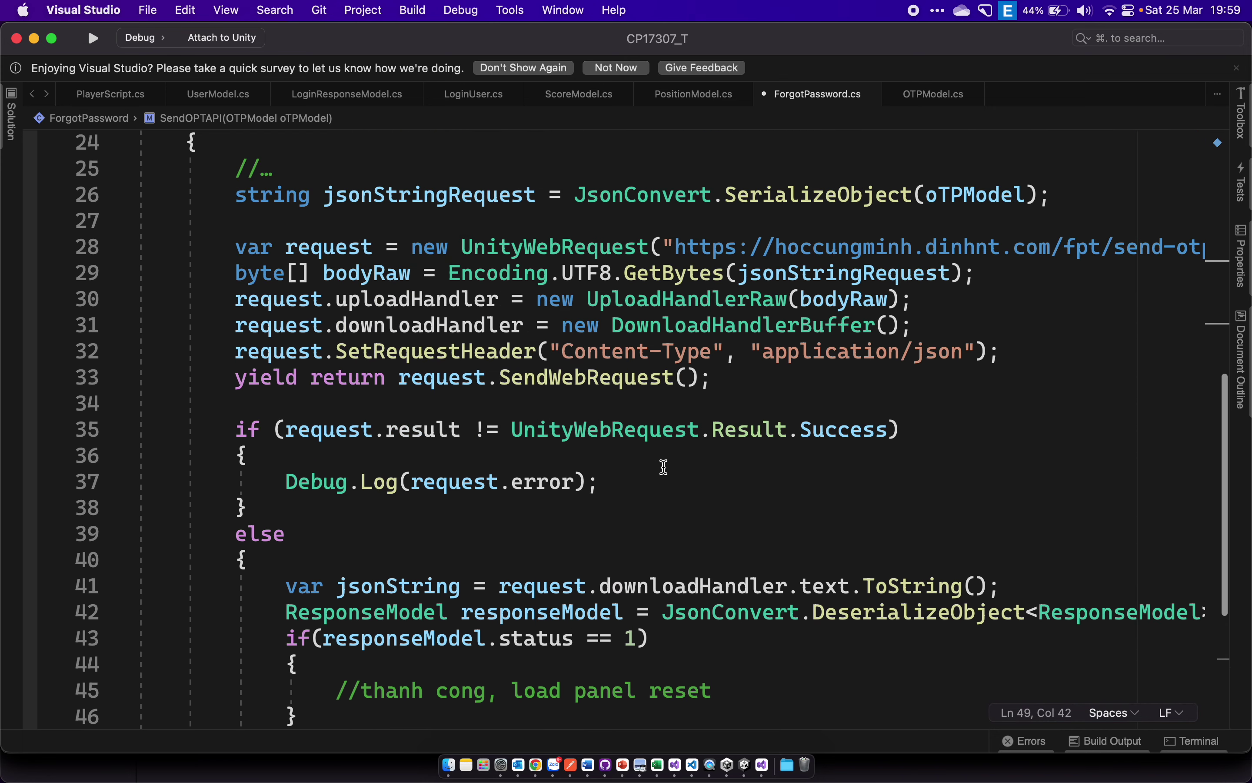
scroll(664, 464, up, 1)
scroll(664, 464, up, 2)
click(358, 264)
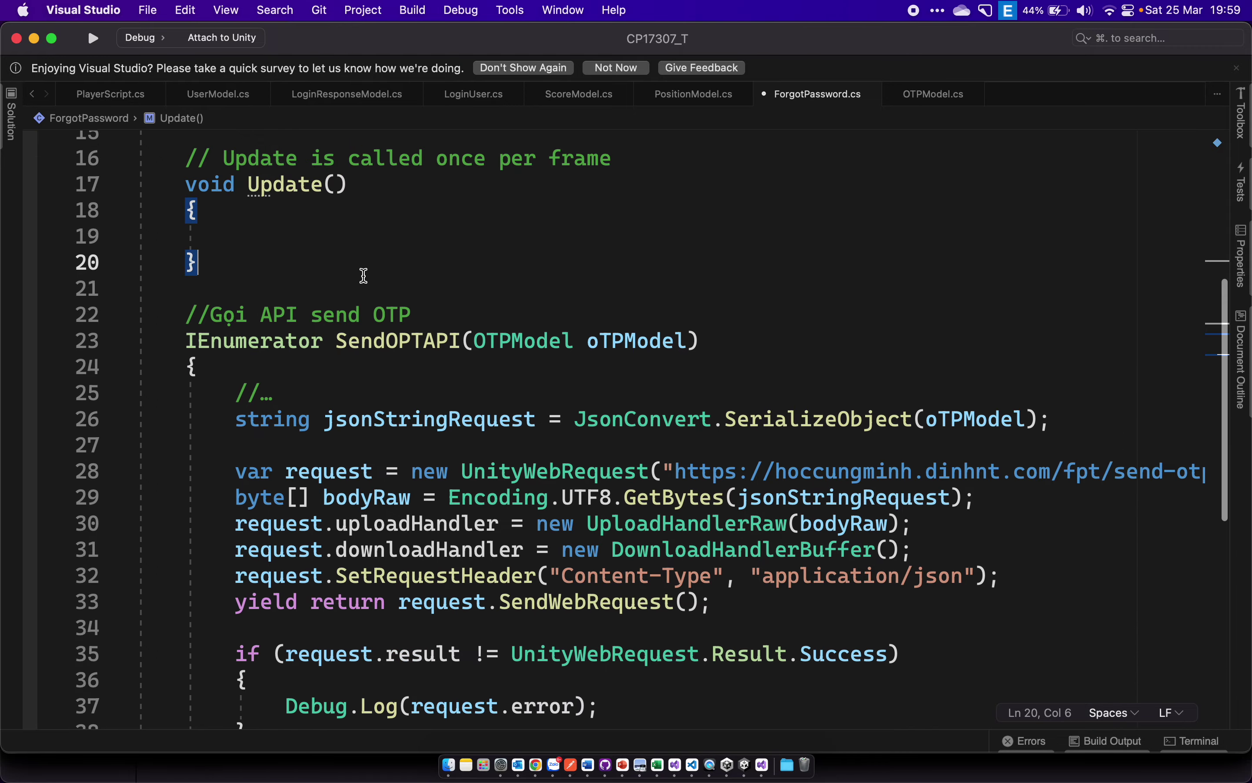
key(Return)
key(Return)
text(publi)
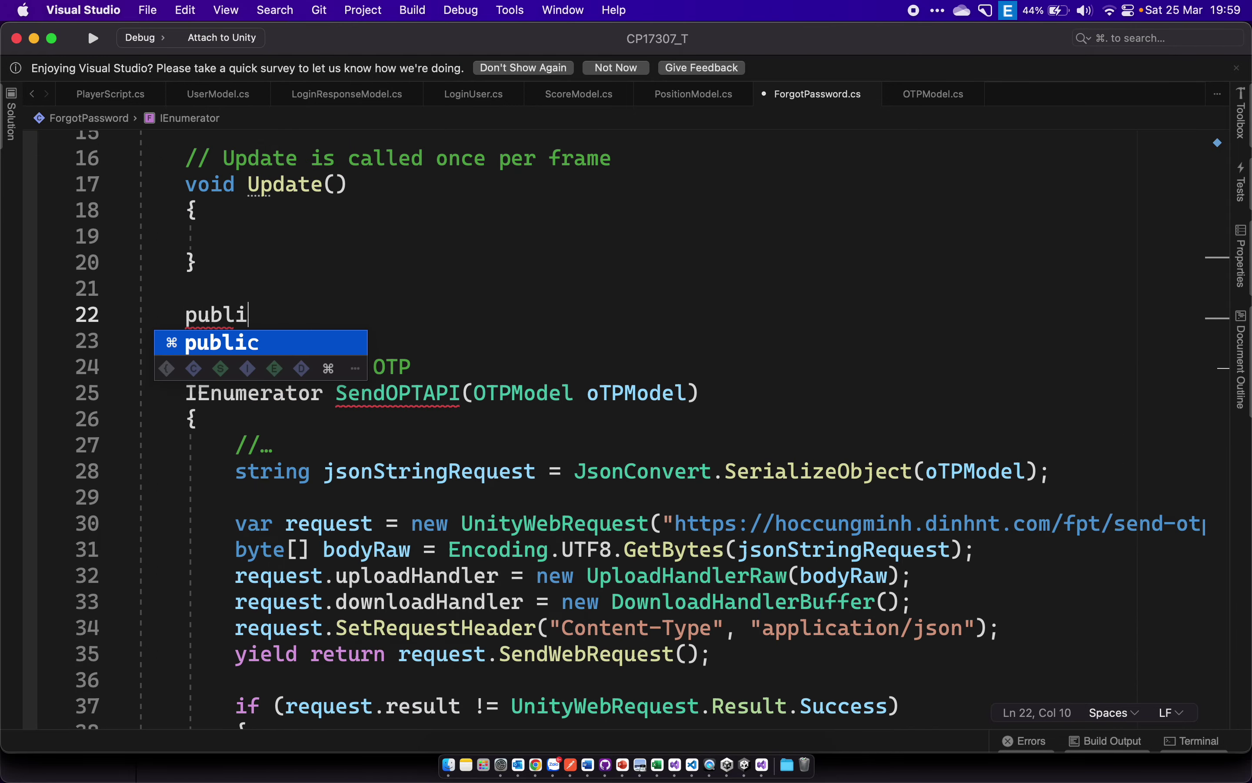
text(c void )
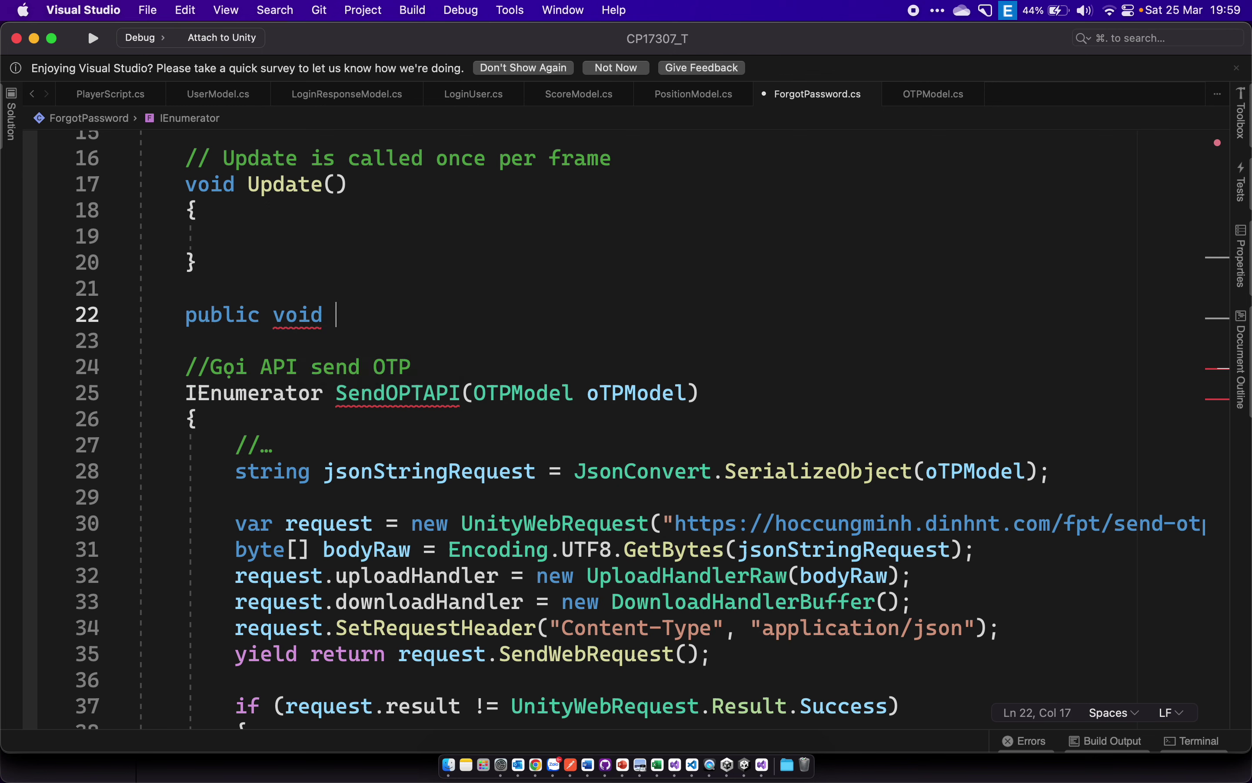
text(SendOTP)
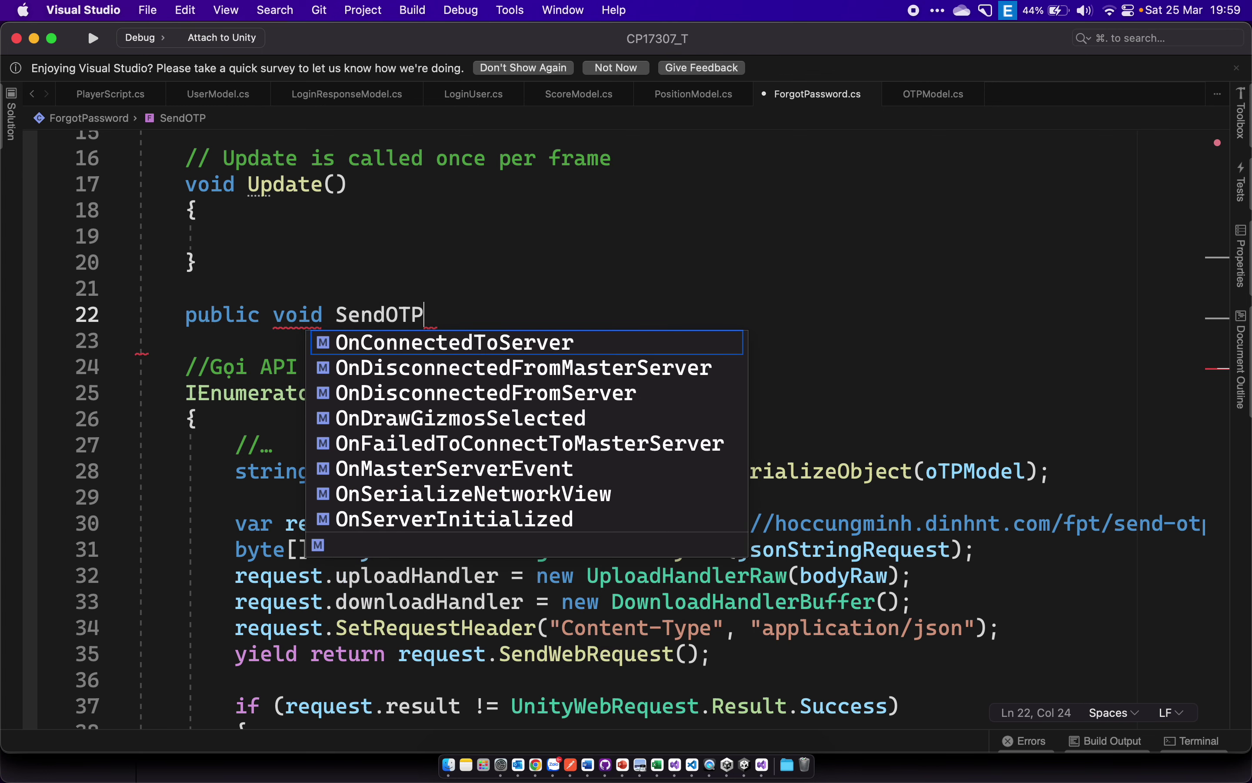
text(() {)
key(Return)
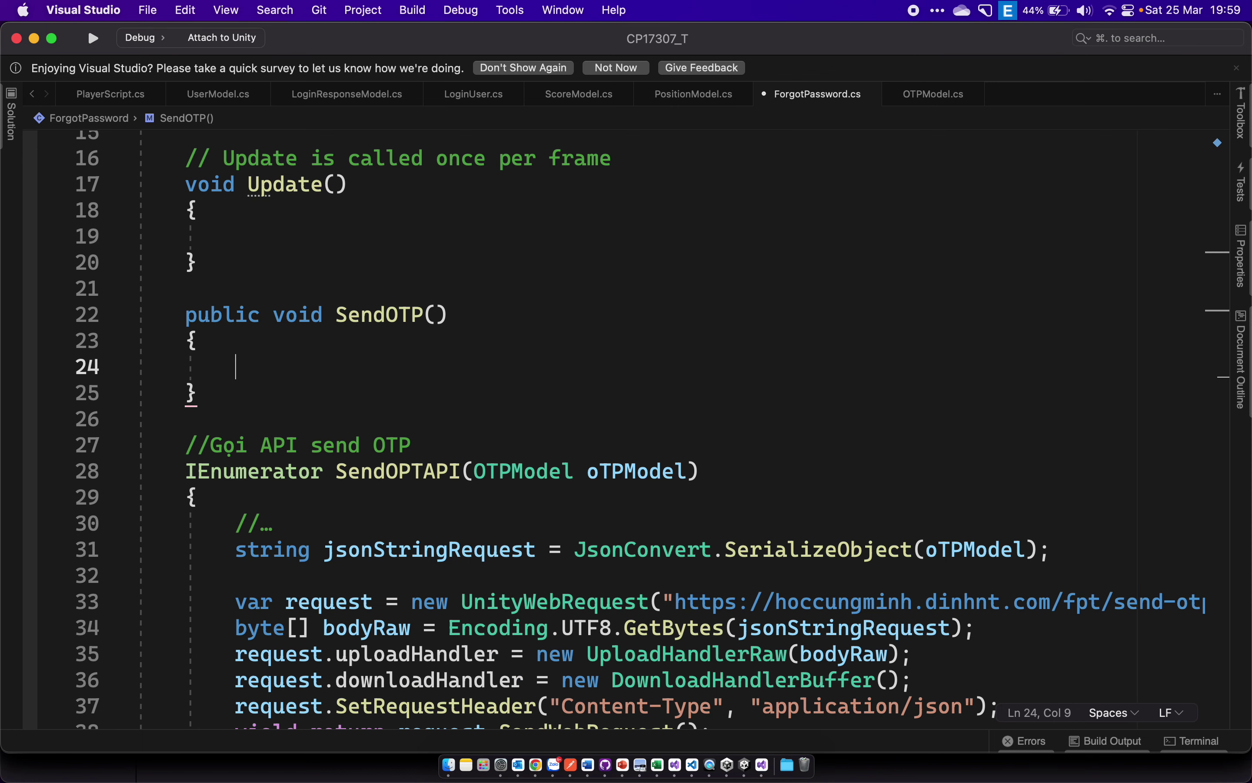
Inside SendOTP, write OTPModel oTPModel = new OTPModel();
text(OR)
key(BackSpace)
text(T)
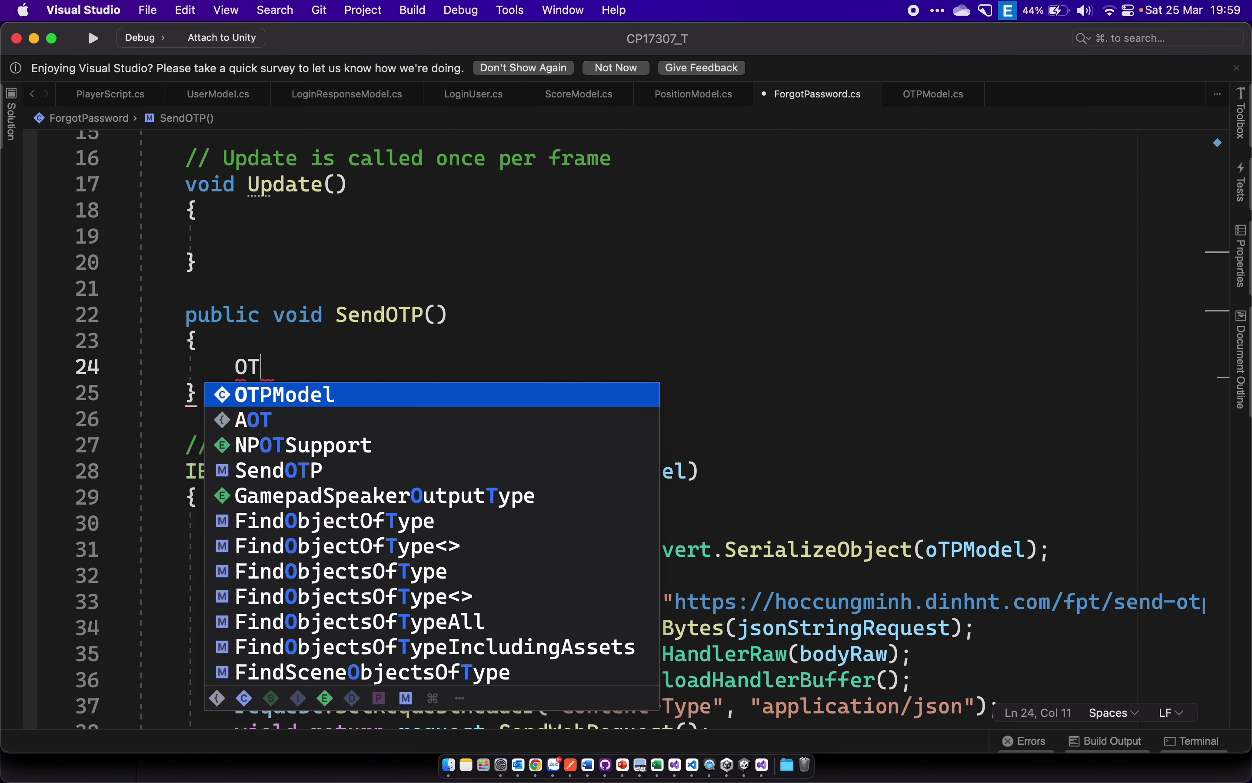
key(Return)
text(oTPModel)
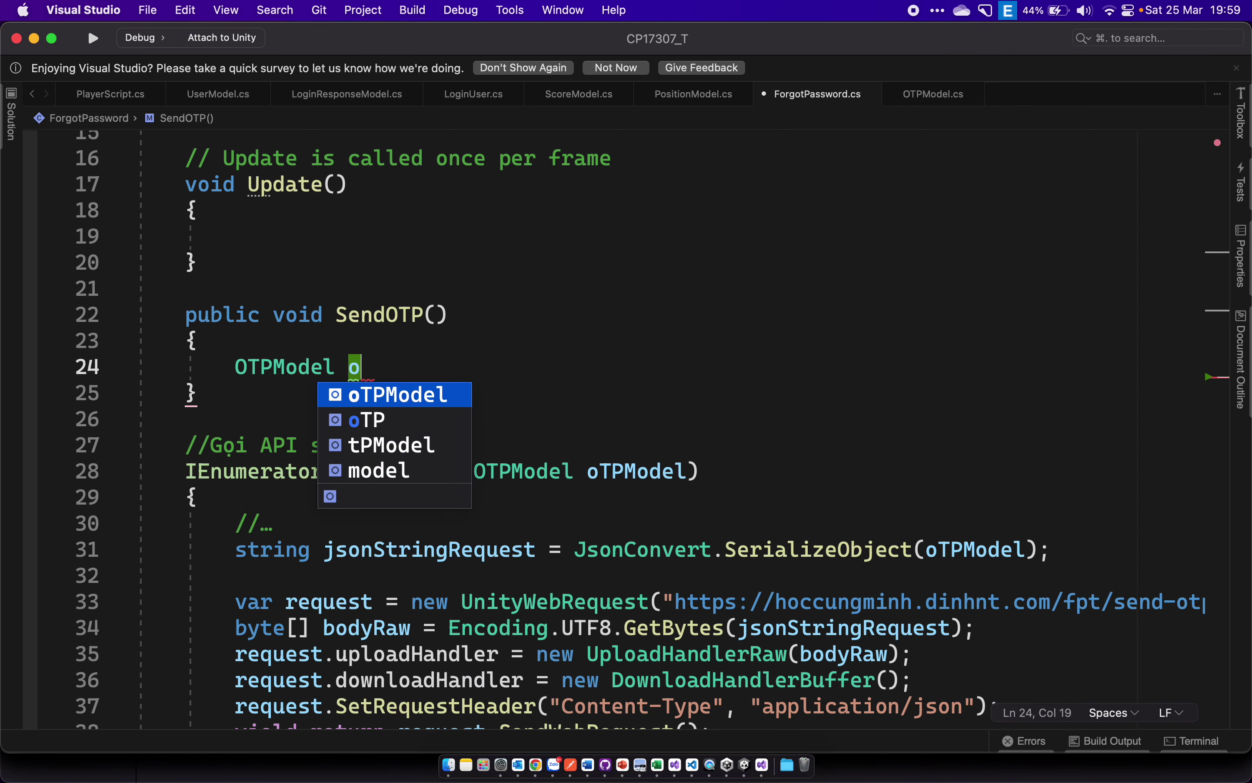
text( = new)
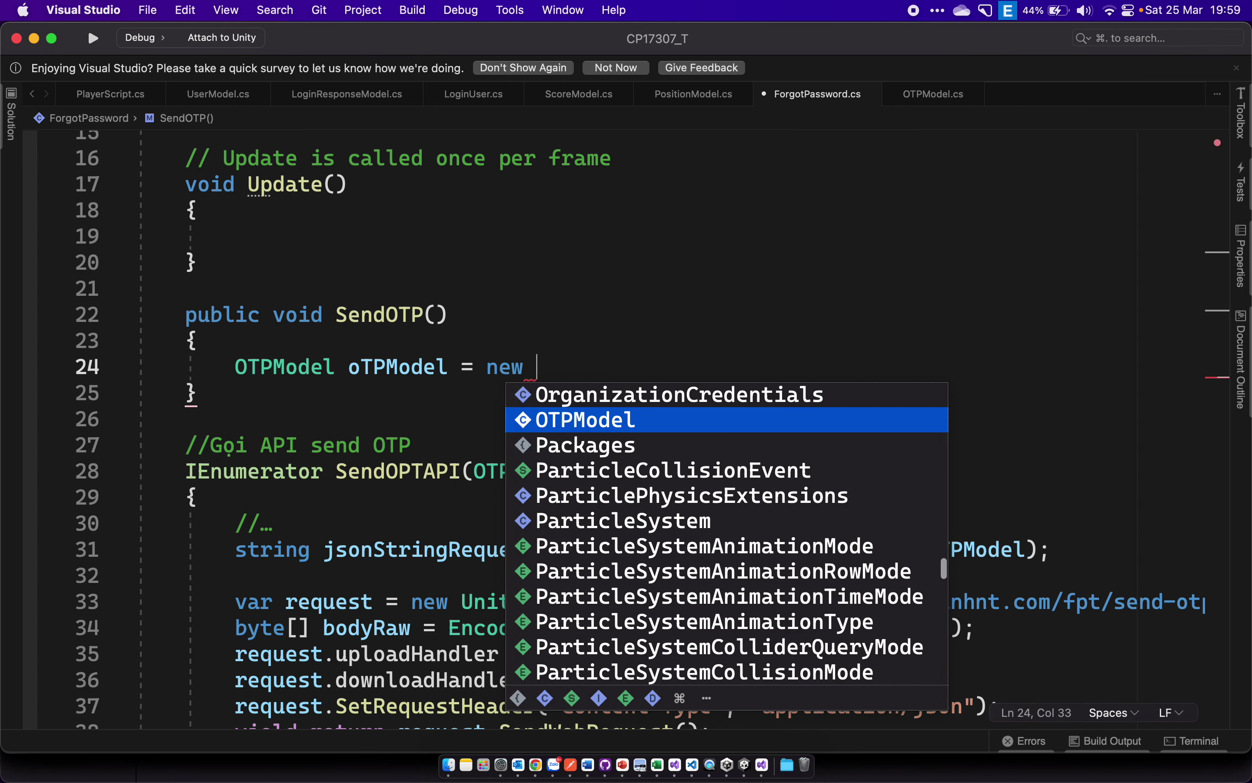
key(Return)
text(())
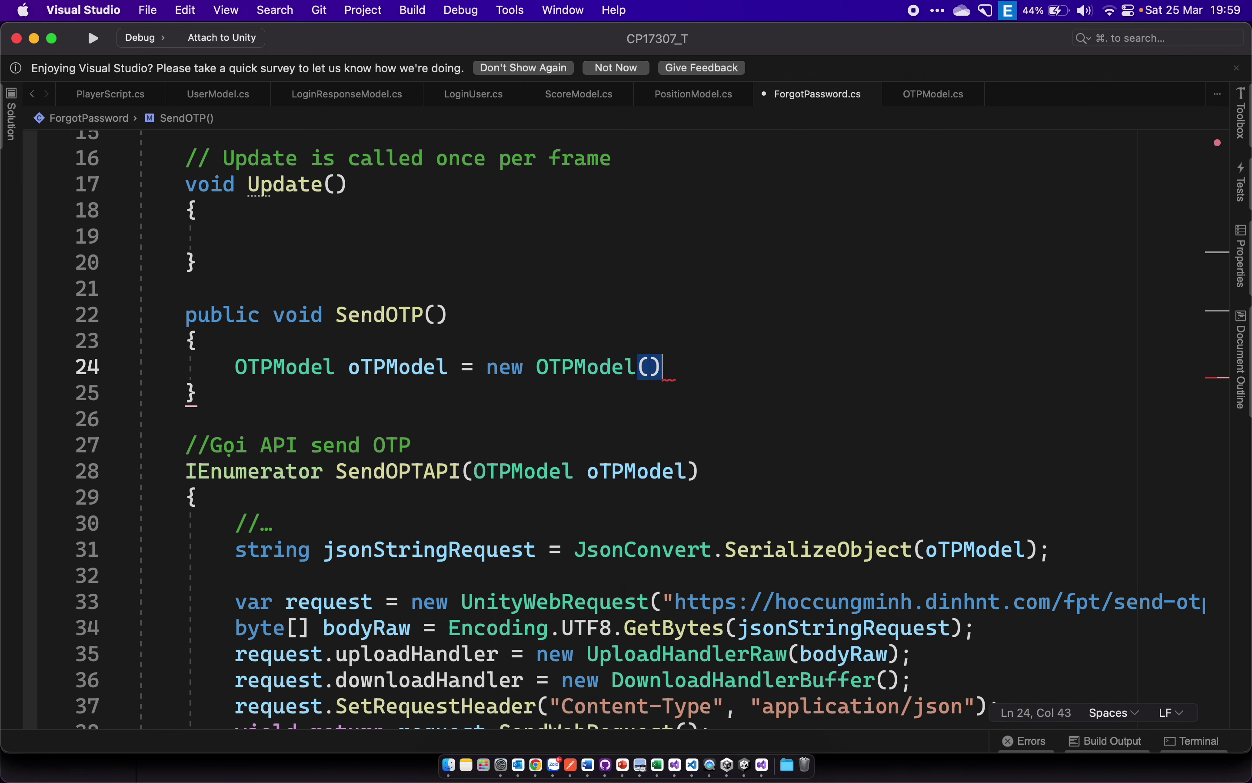
text(;)
Insert a line above it, drafting then deleting var user = LoginUser.loginResponseModel.username;
key(Up)
key(Return)
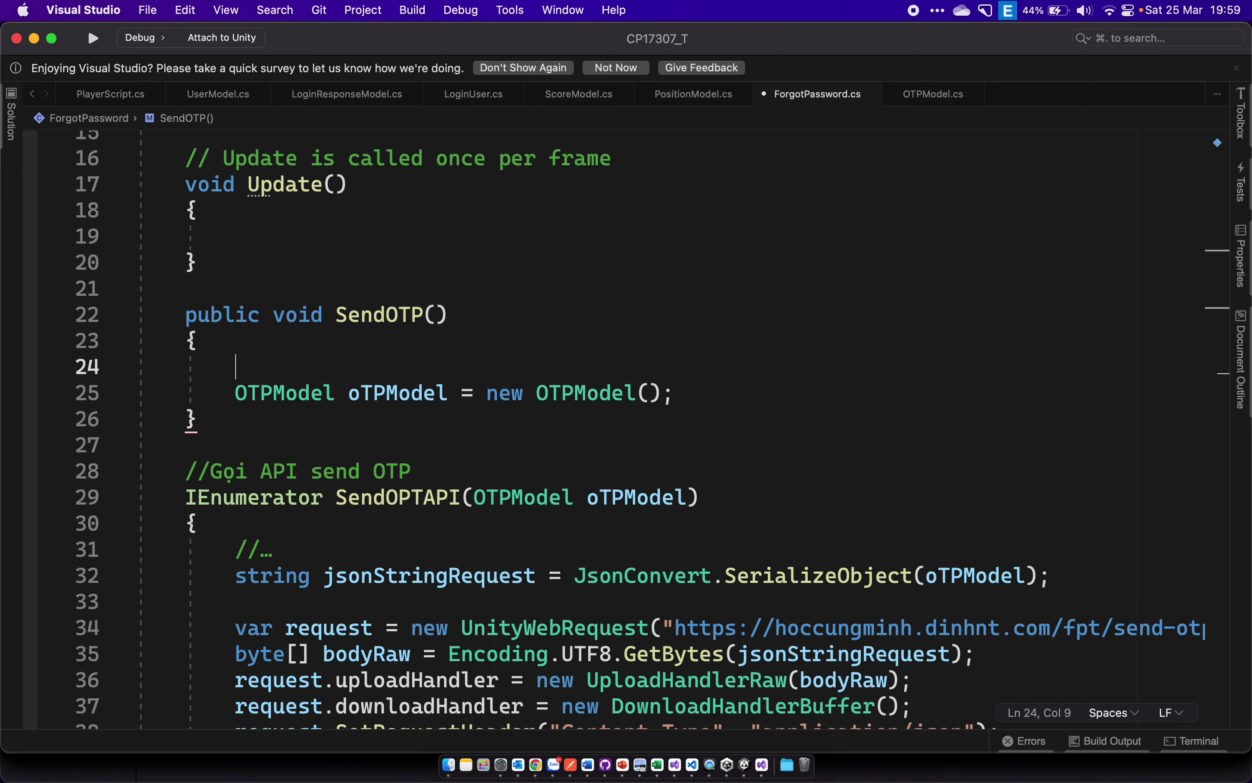
text(var)
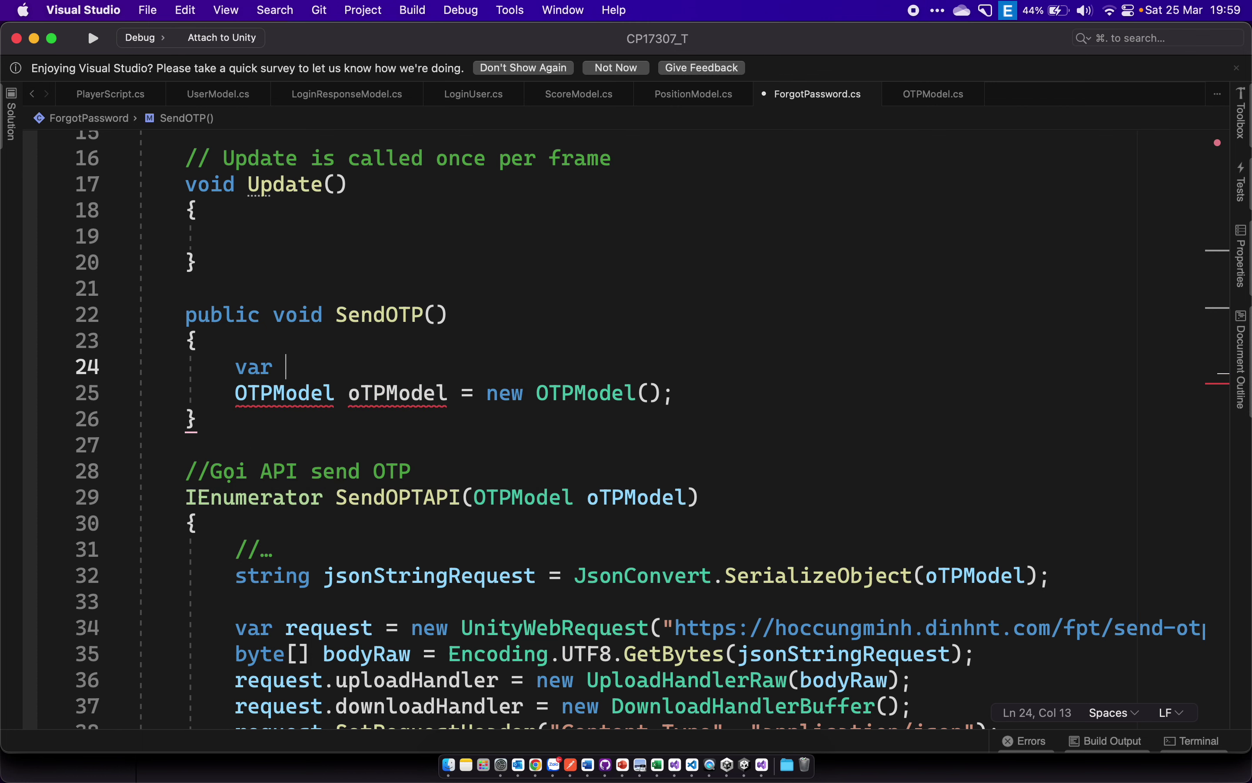
text( user )
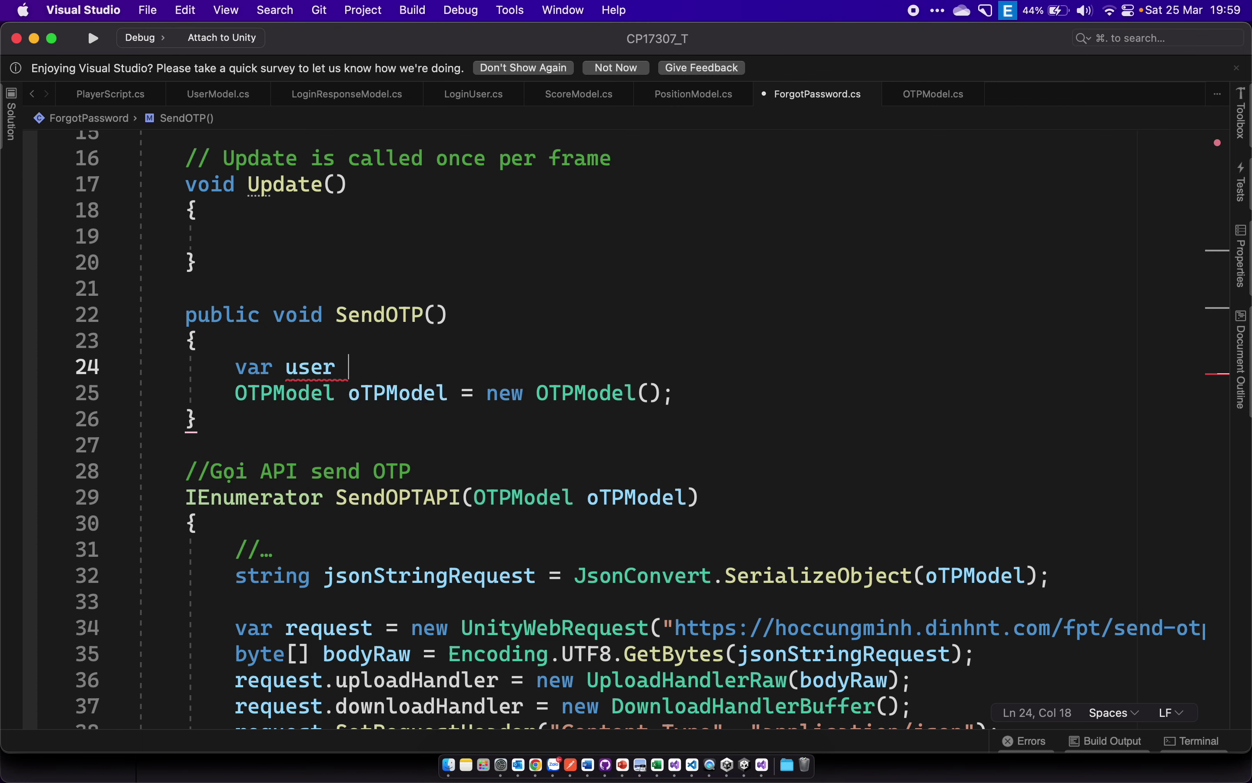
text(= Login)
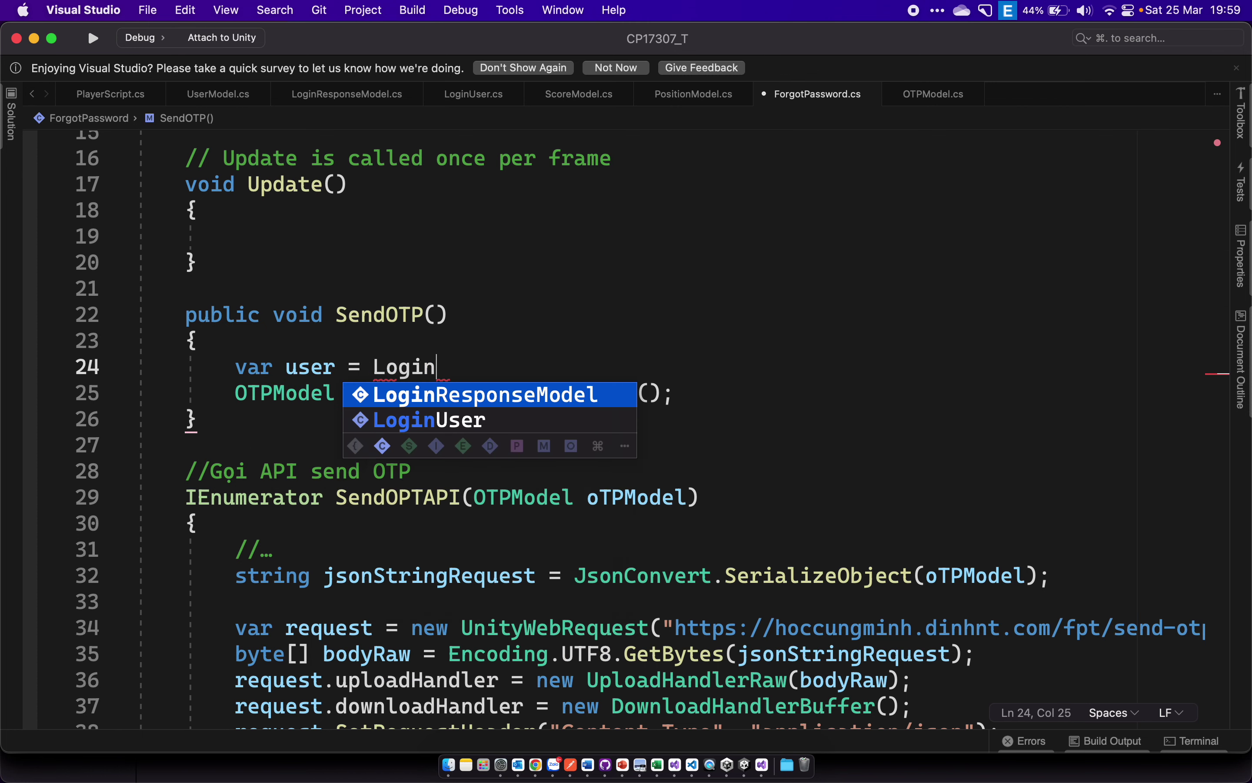
key(Down)
key(Return)
text(.lo)
key(Return)
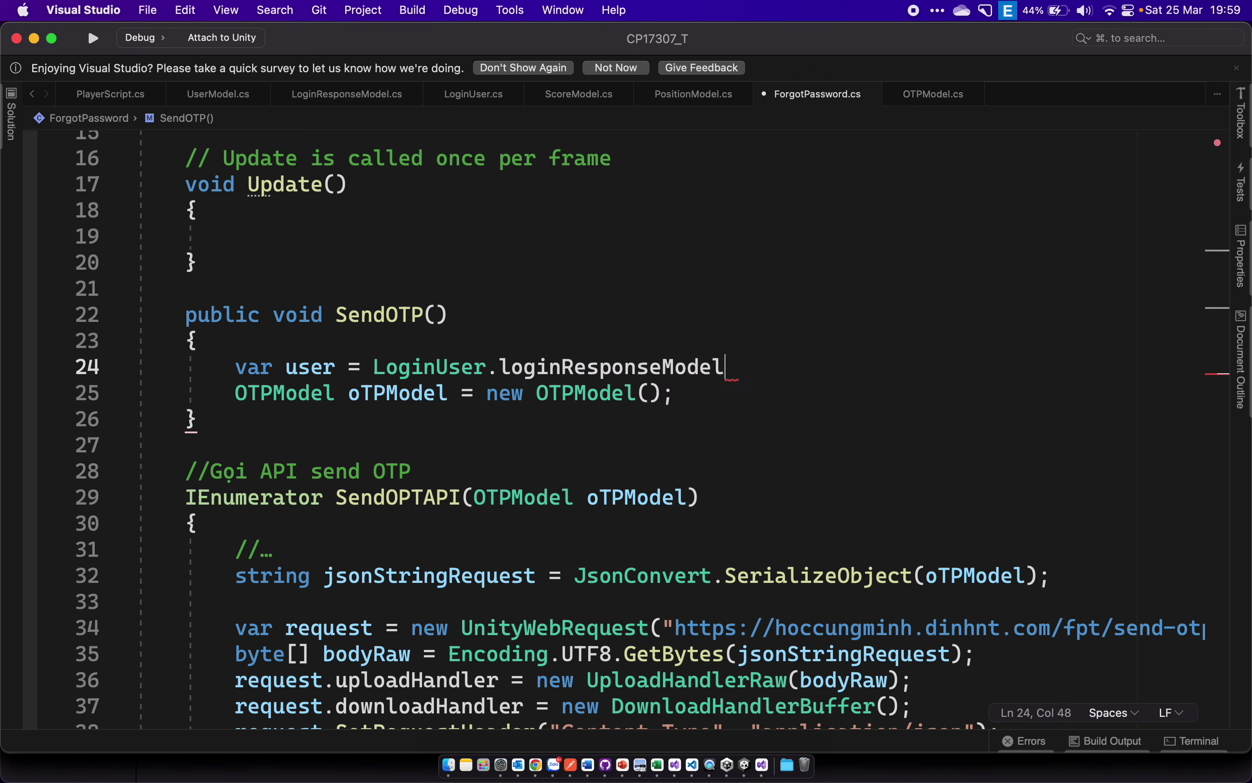
text(.)
key(Down)
key(Down)
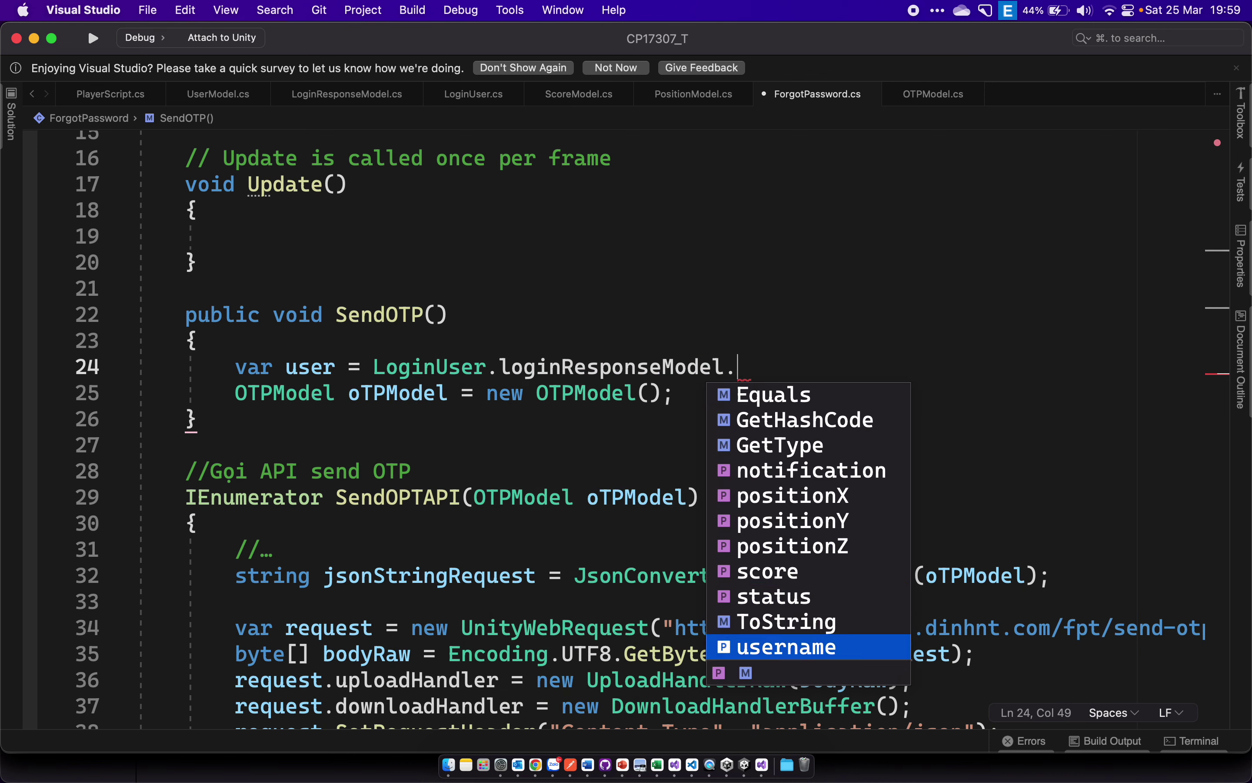
key(Return)
text(;)
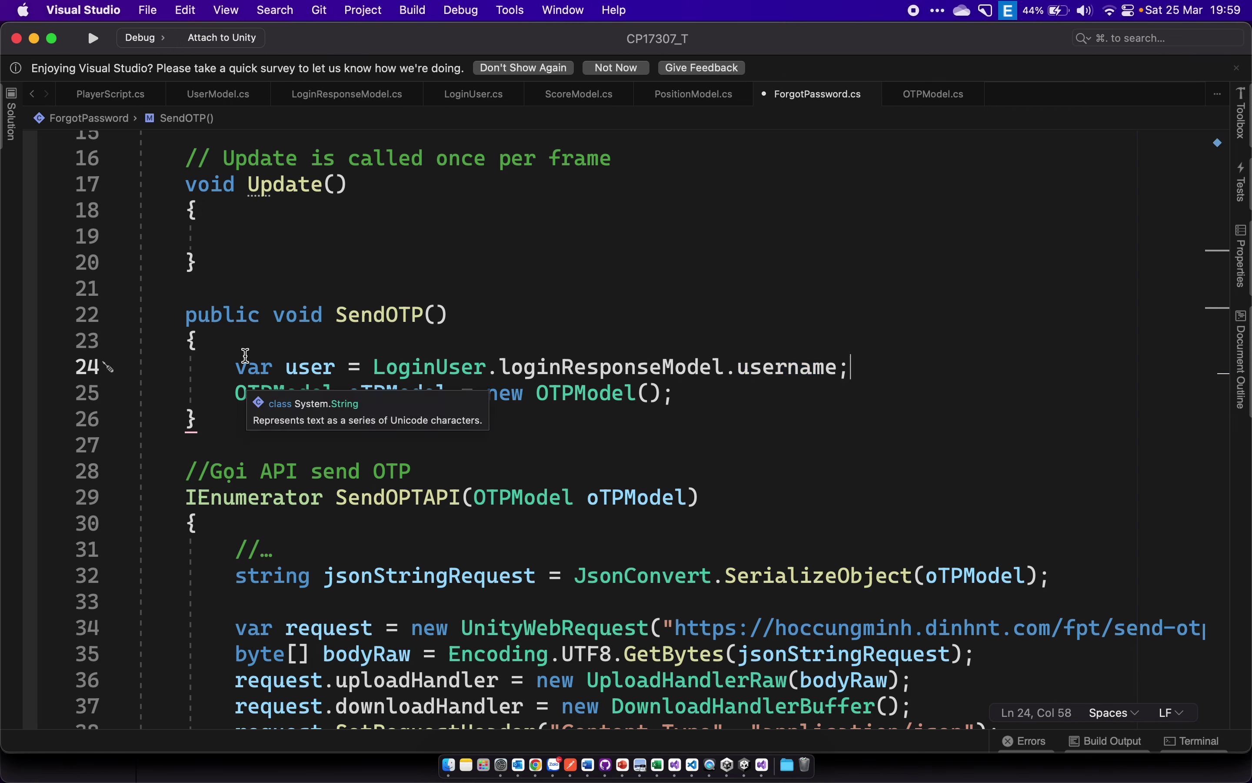
click(226, 370)
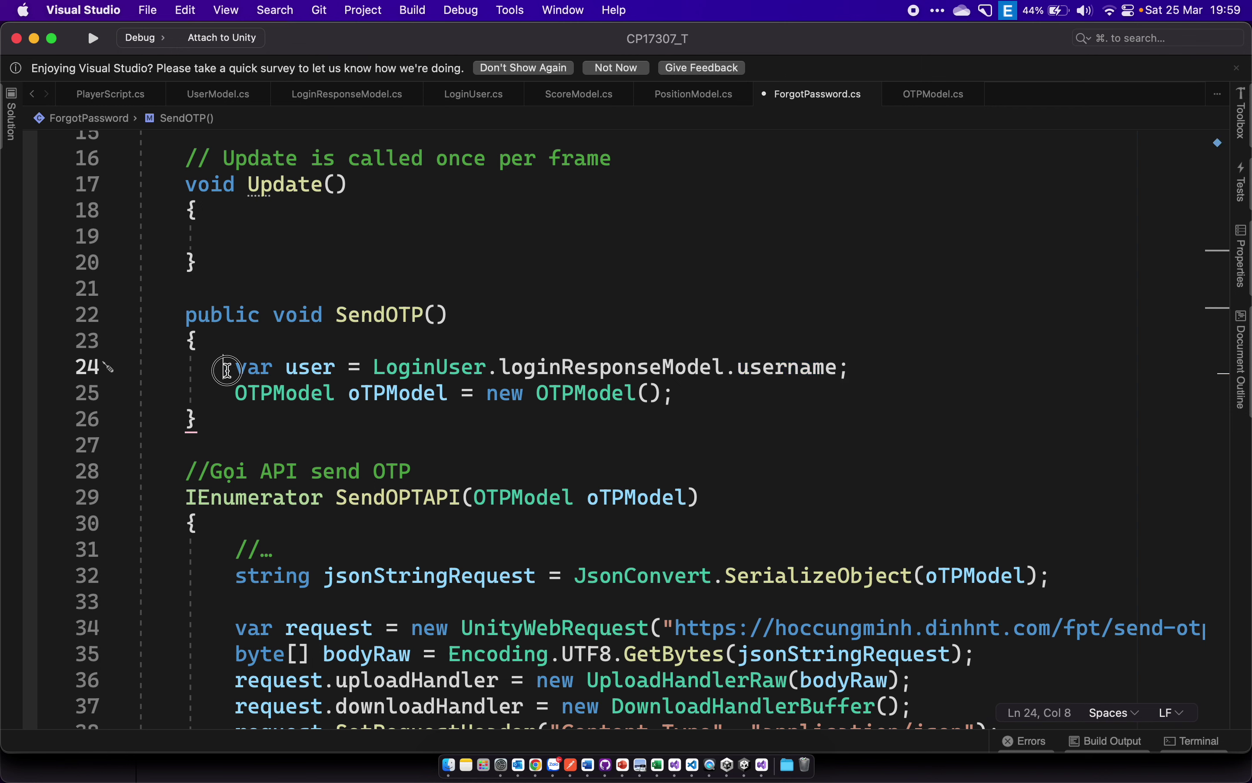
shift+click(904, 355)
key(BackSpace)
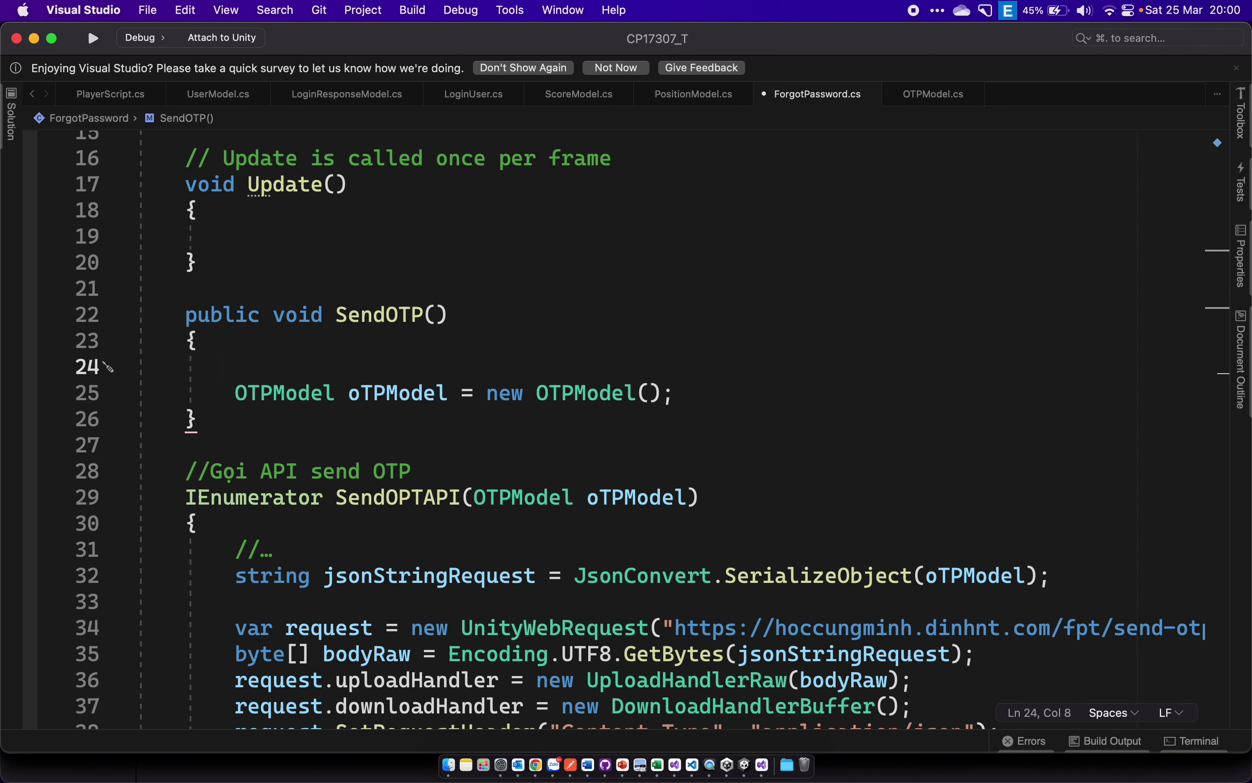
Add using TMPro; after the existing using directives
scroll(580, 304, up, 1)
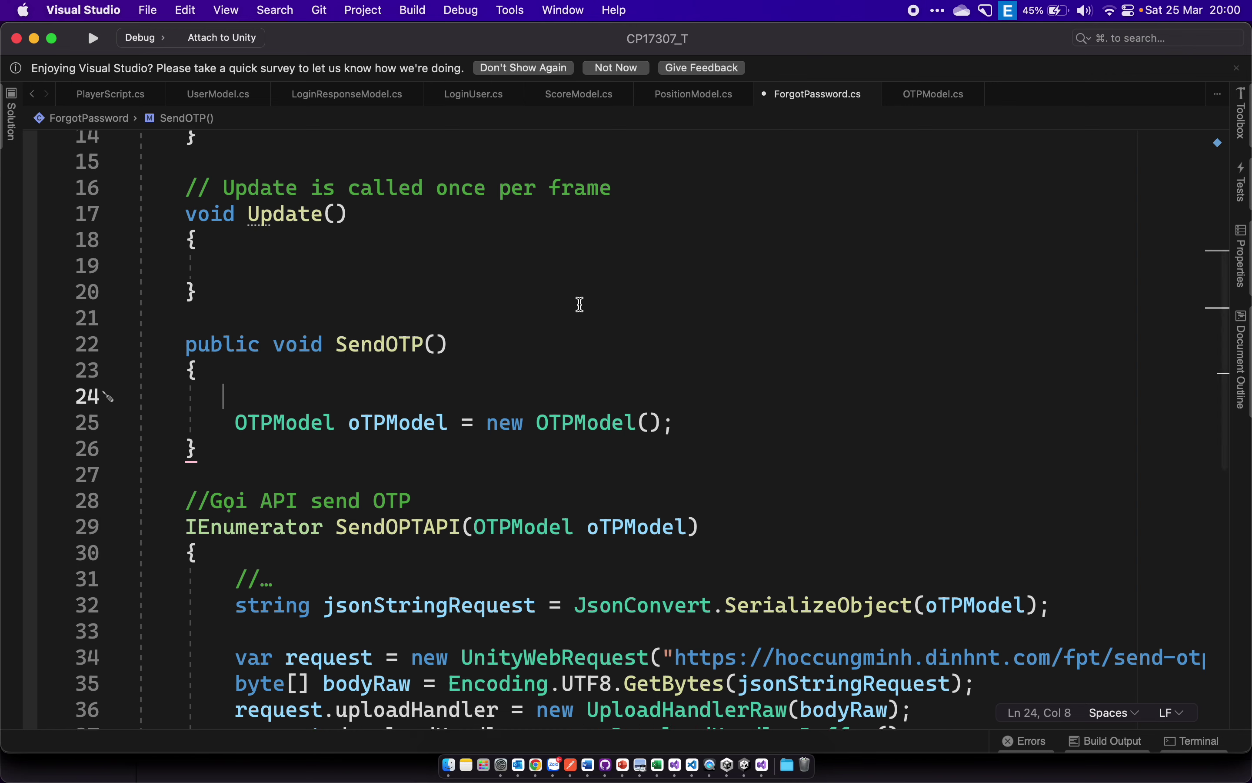
scroll(580, 304, up, 5)
scroll(580, 304, up, 1)
click(517, 277)
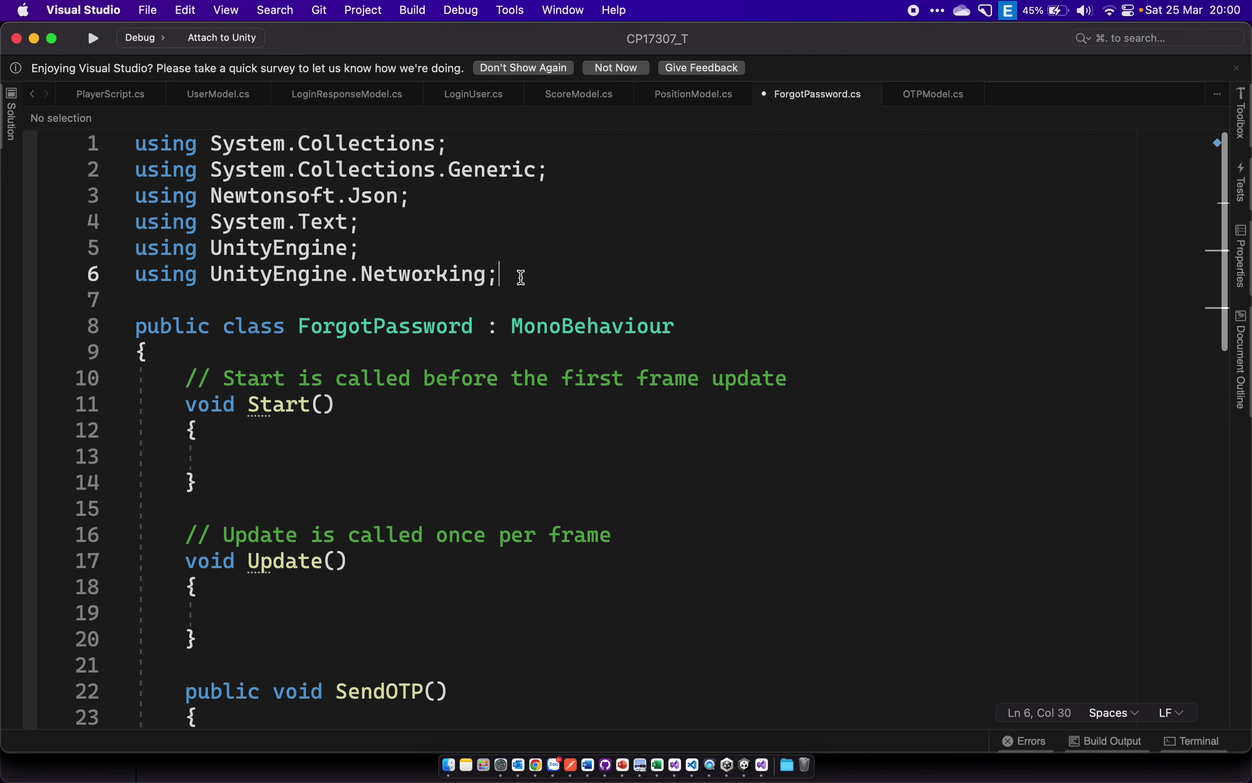
key(Return)
text(uss)
key(BackSpace)
text(ing )
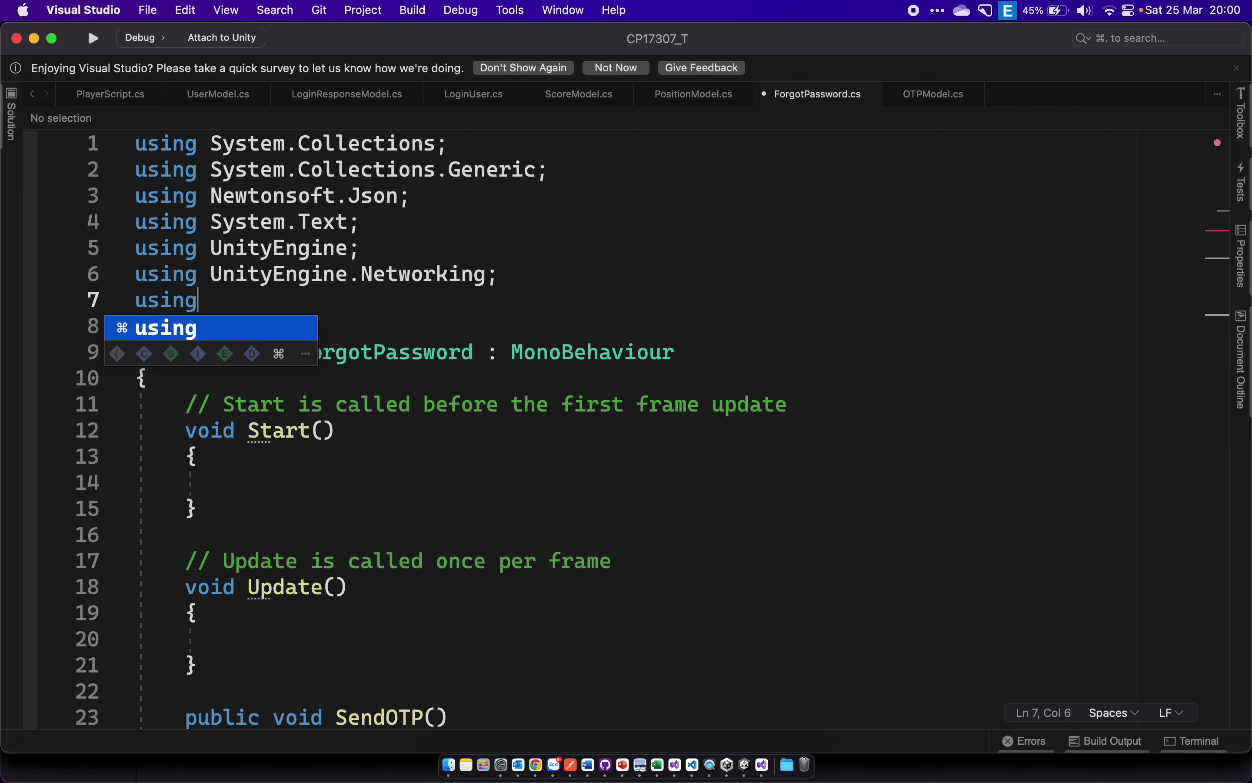
text(TMP)
key(Tab)
text(;)
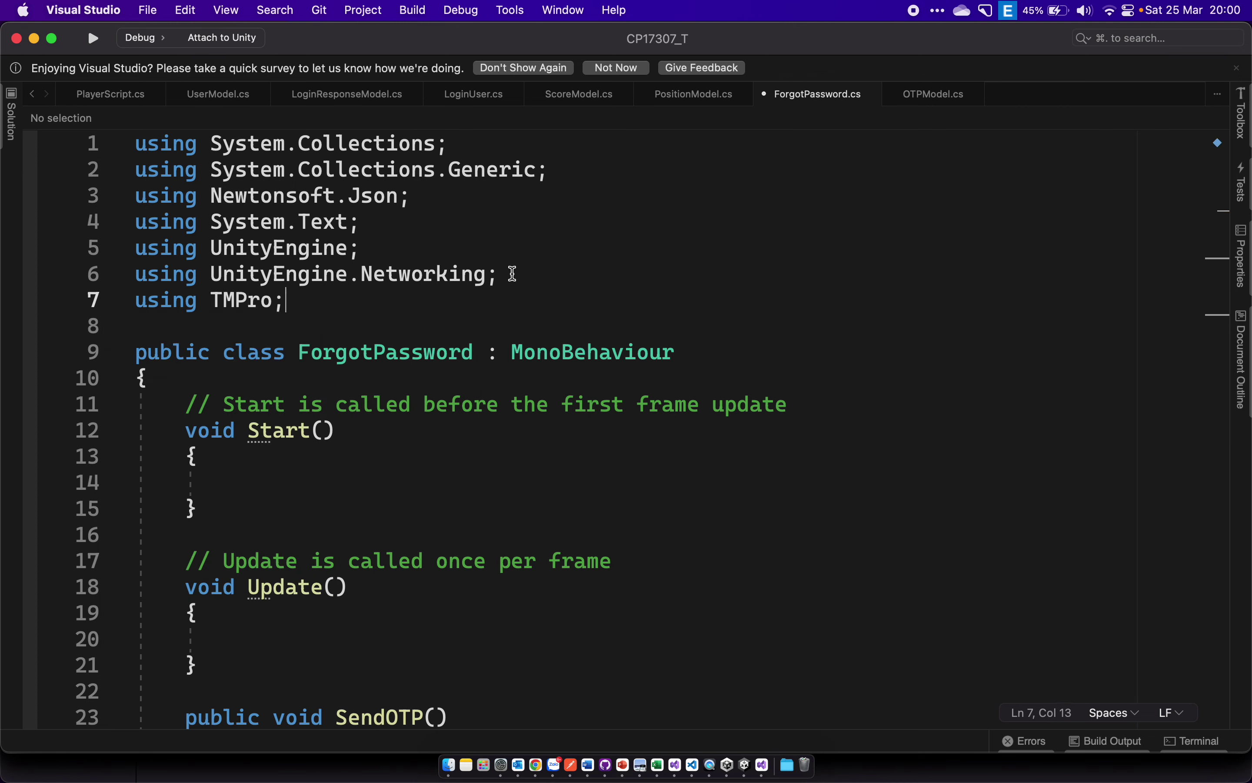
Declare public TMP_Text txtUser; at the top of the ForgotPassword class
click(558, 374)
key(Return)
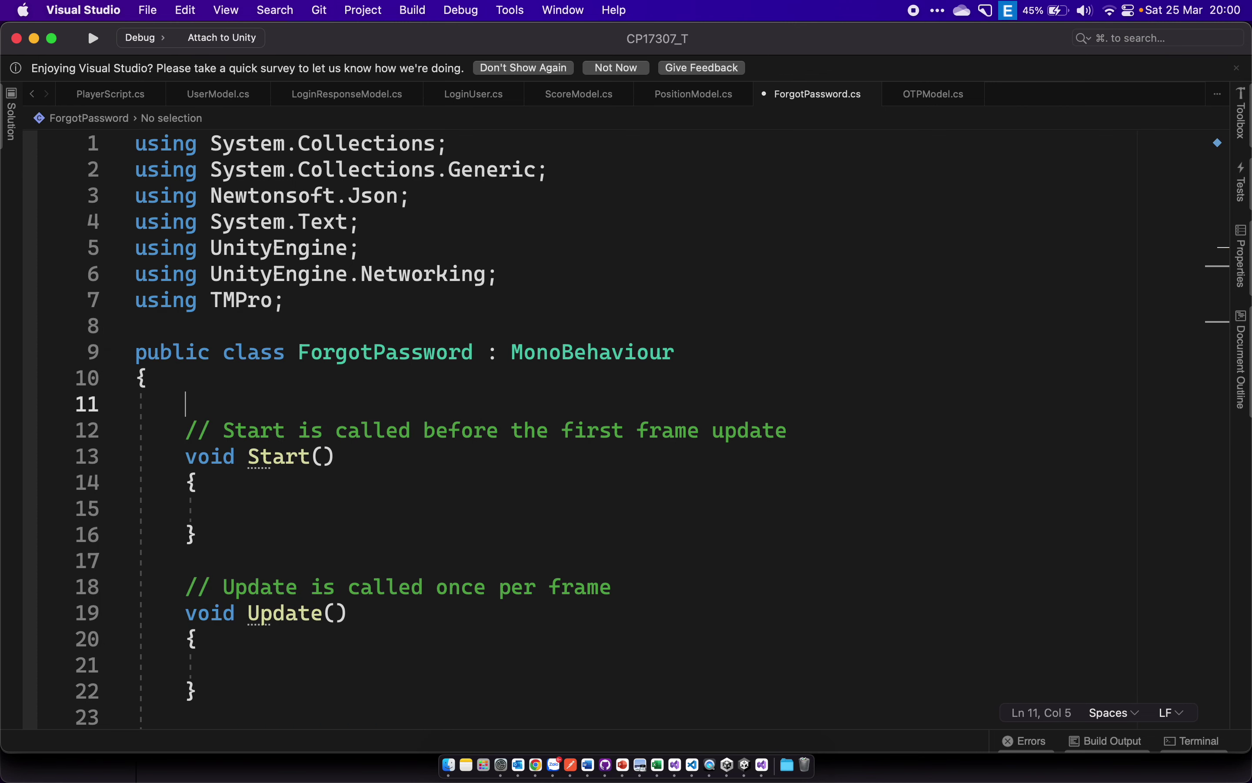
text(public T)
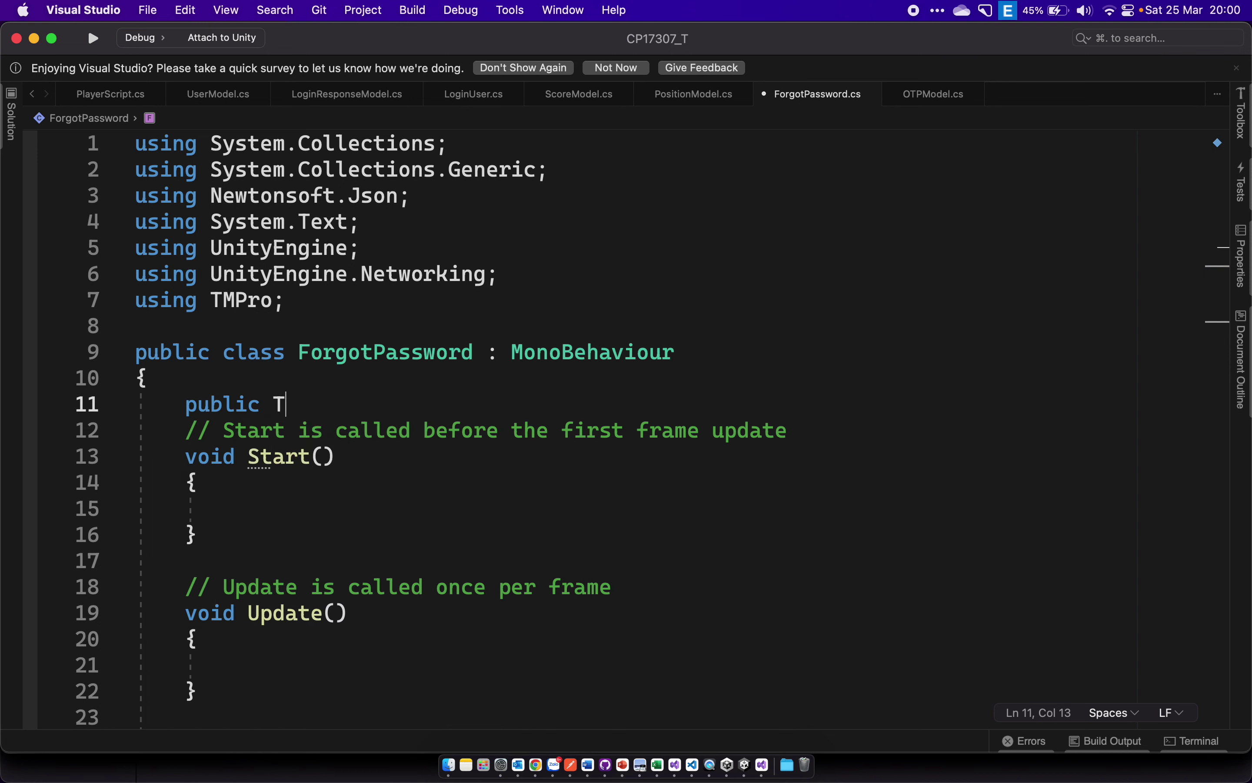
text(ext)
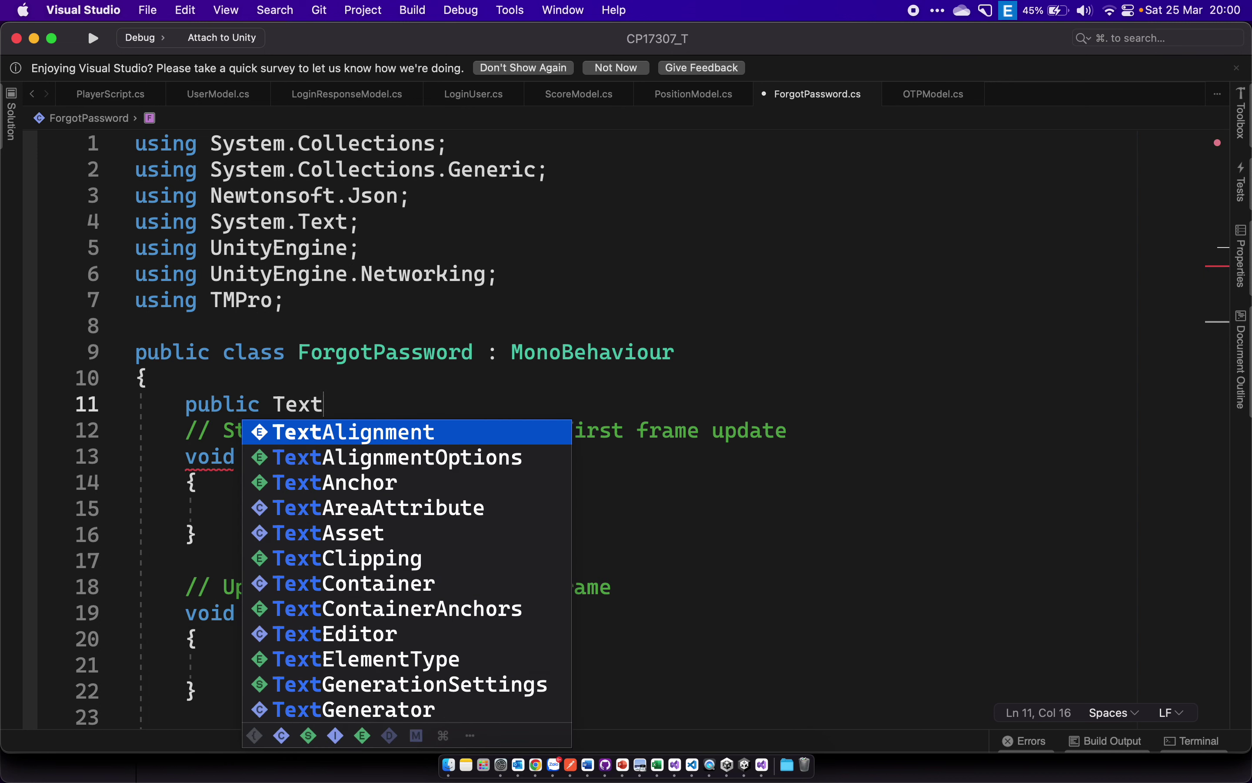
text(M)
key(Down)
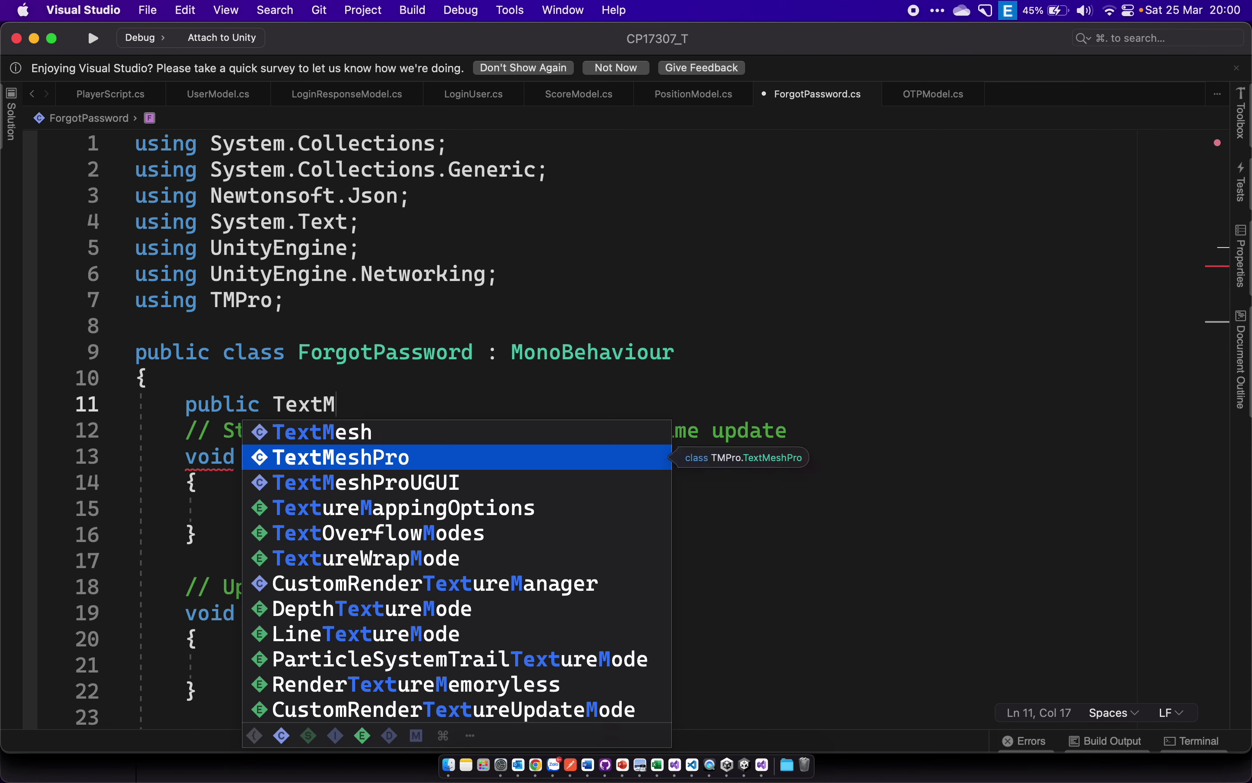
key(BackSpace)
key(BackSpace)
key(BackSpace)
key(BackSpace)
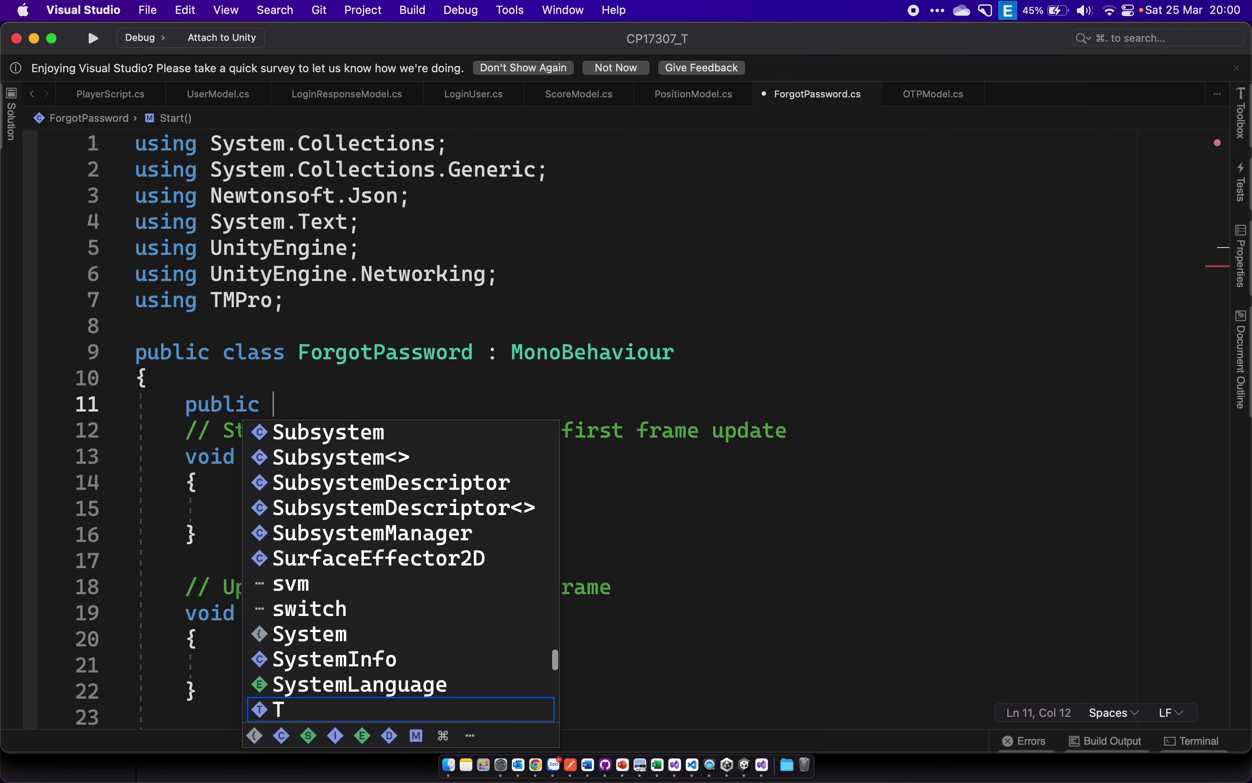
text(TMP_)
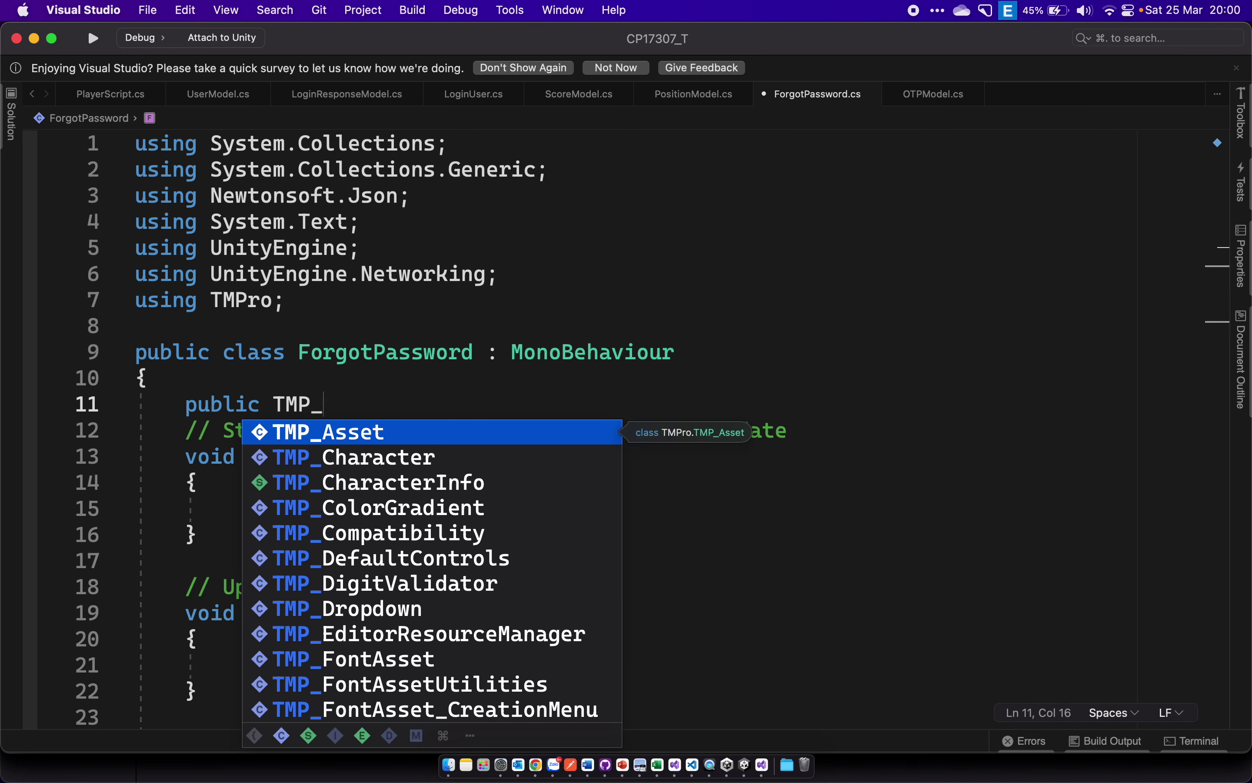
text(Te)
key(Return)
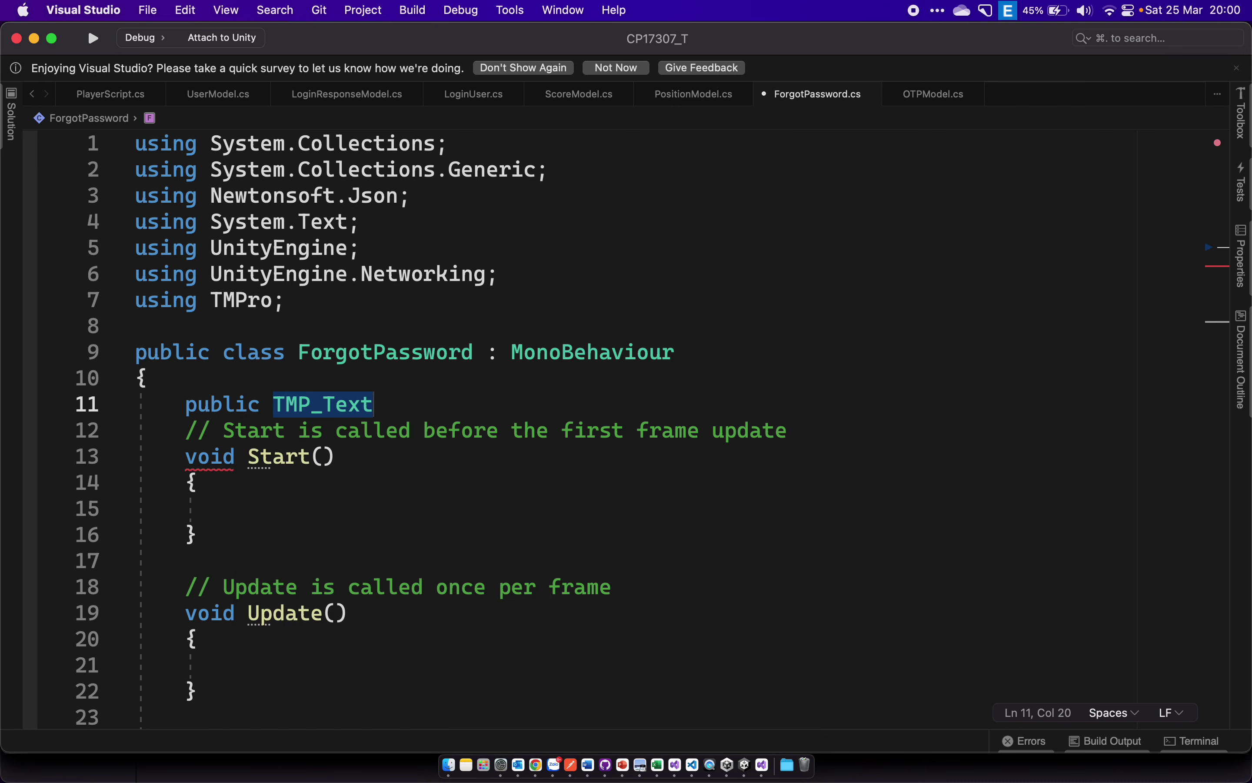
text(tx)
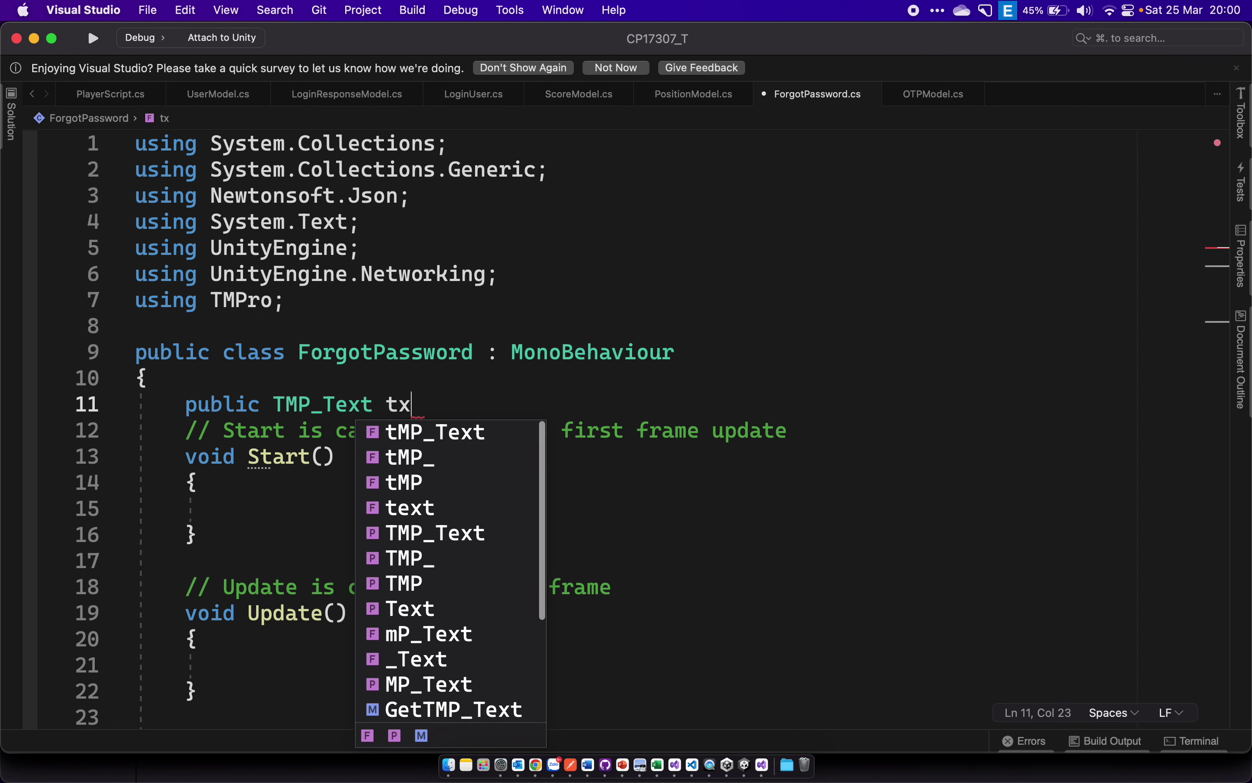
text(t)
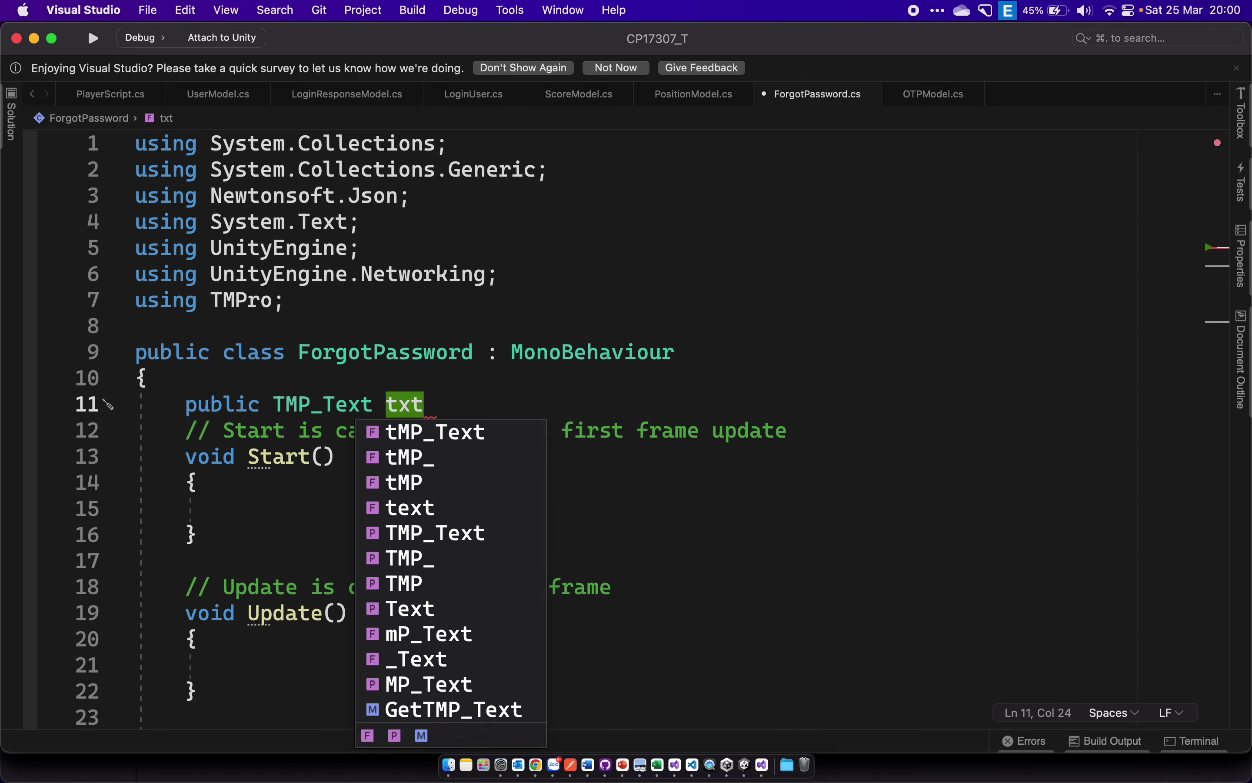
text(User)
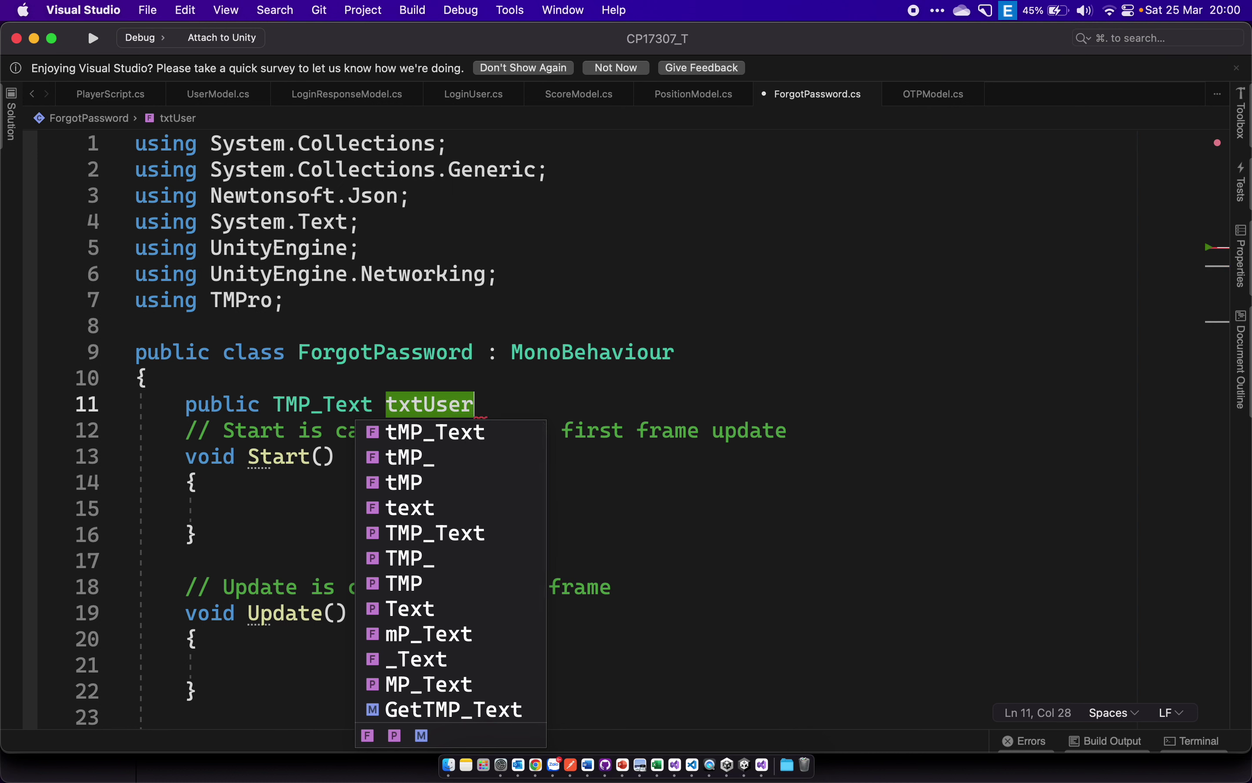
text(l)
key(BackSpace)
text(;)
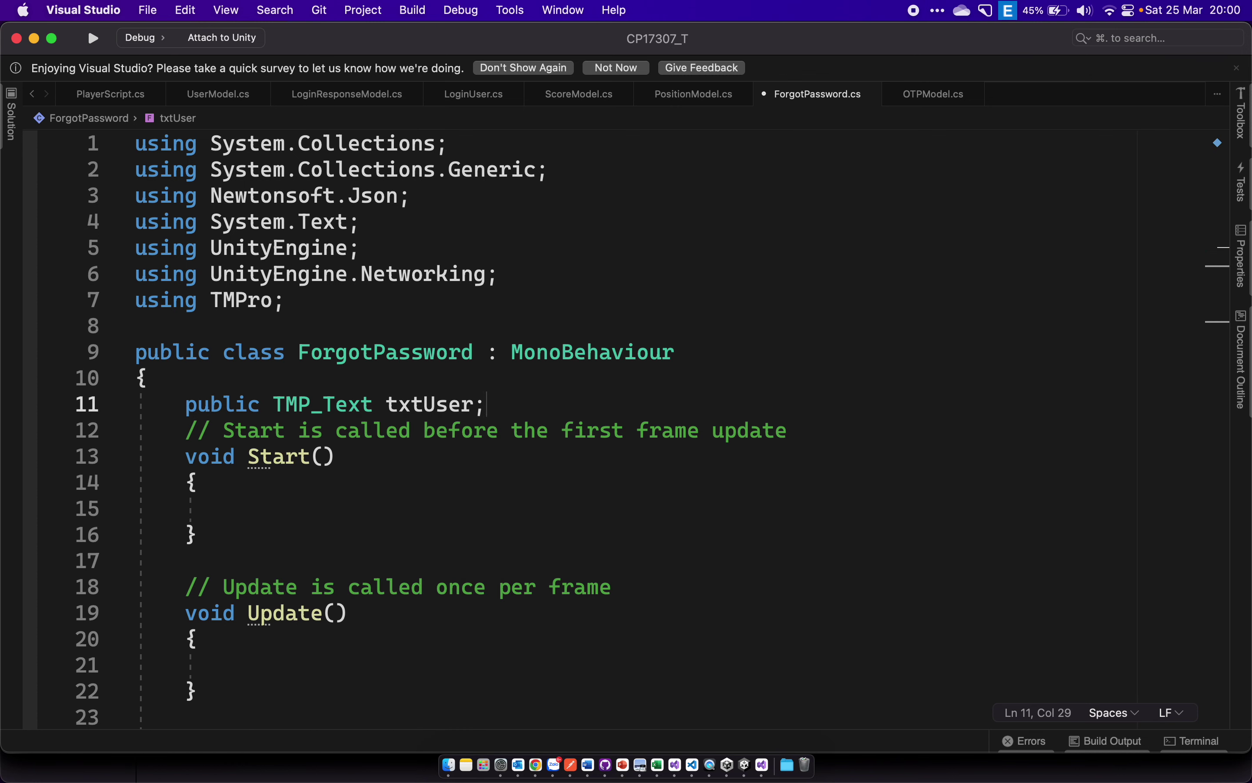
In SendOTP, add var user = txtUser.text; and change the constructor call to new OTPModel(user)
scroll(548, 375, down, 6)
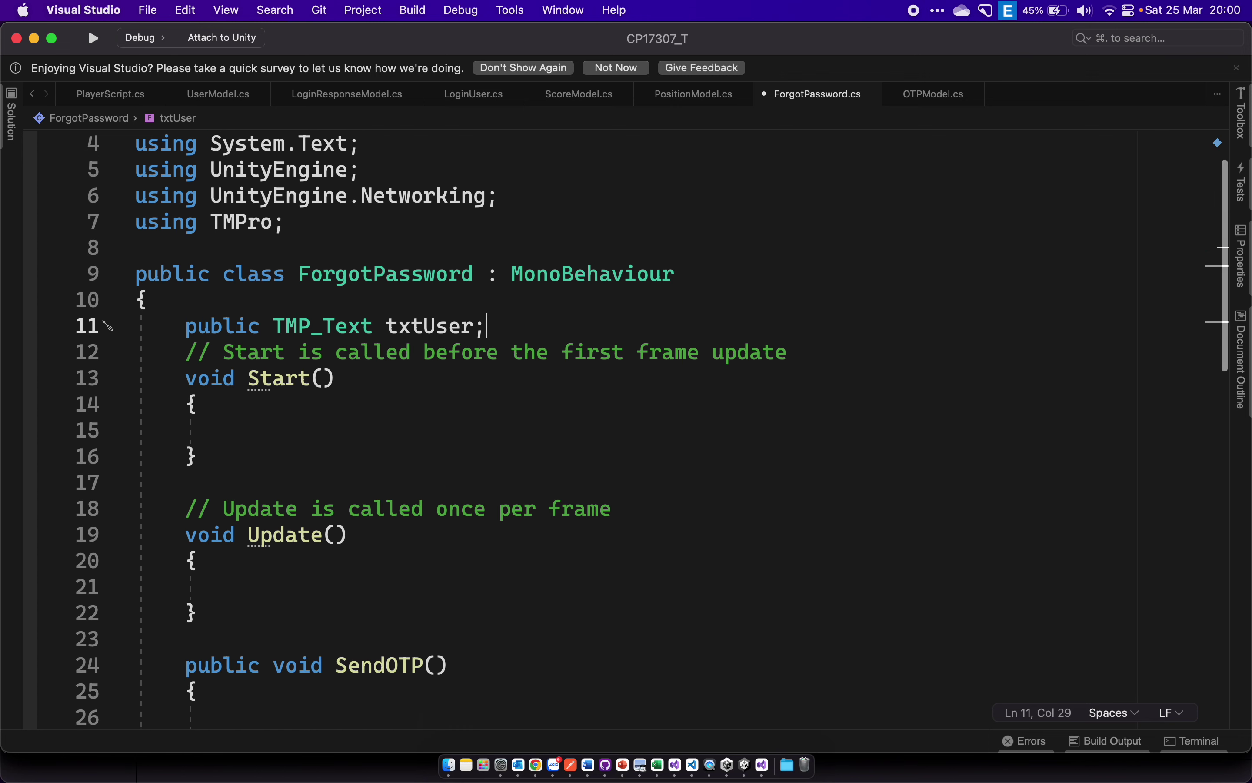
scroll(544, 413, down, 8)
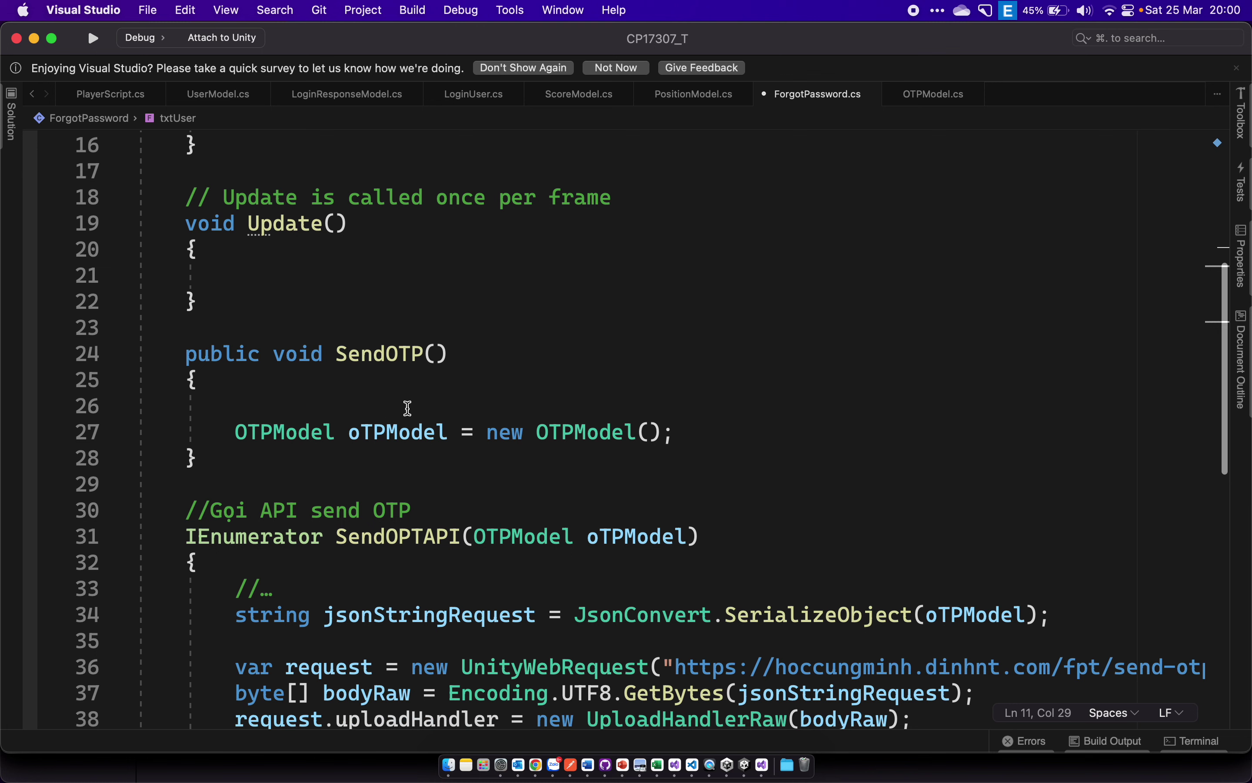
click(406, 409)
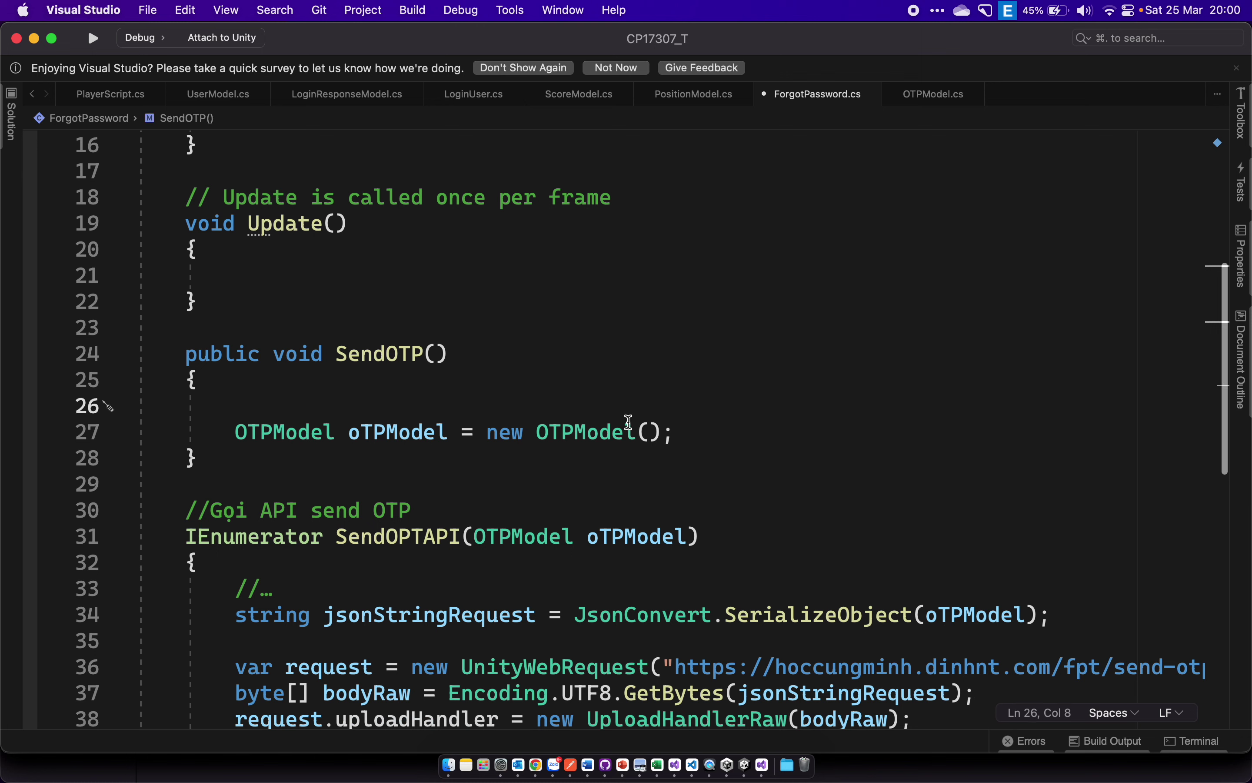
text(va)
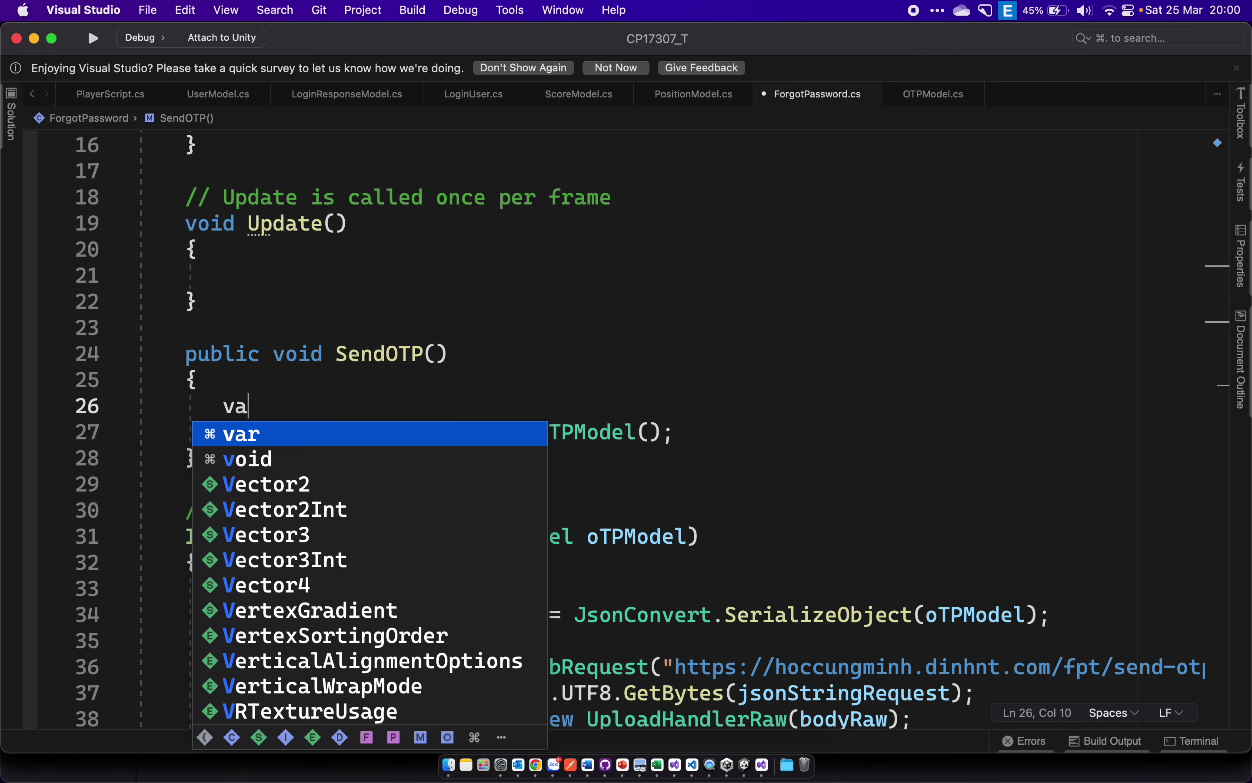
text(r user )
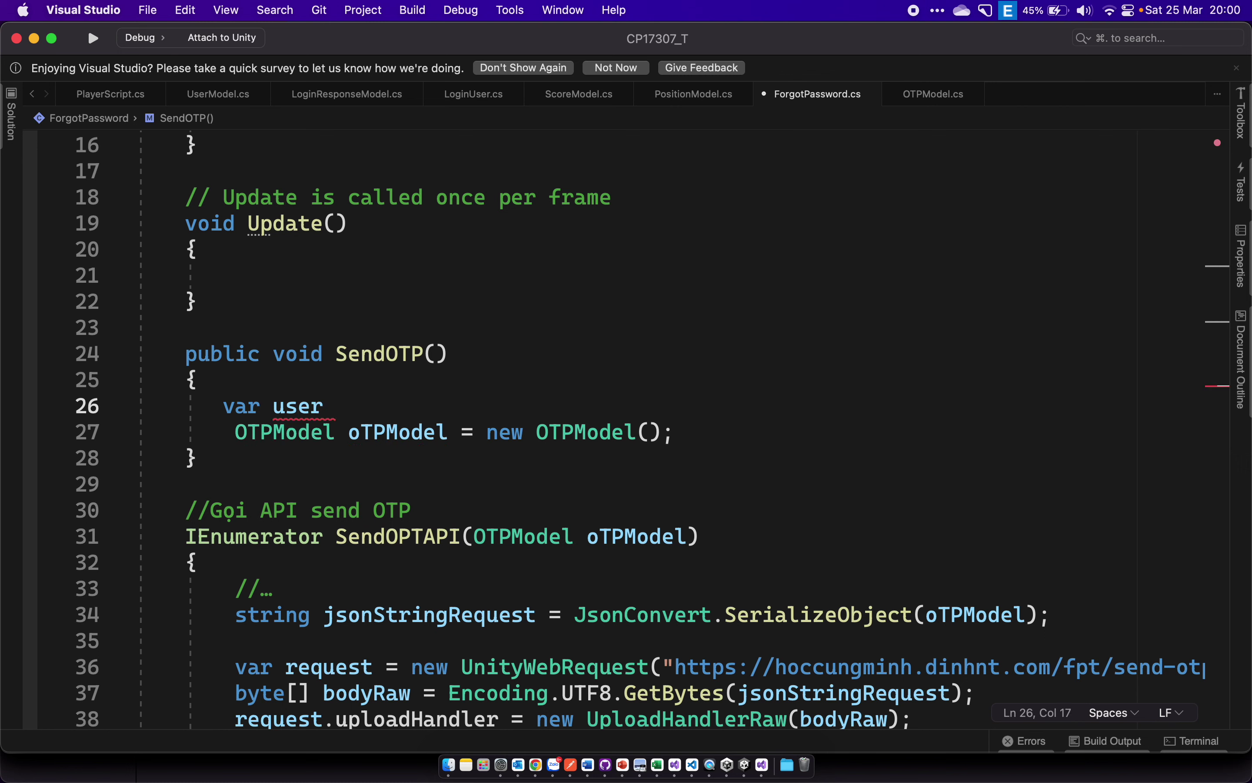
text(= txtUser)
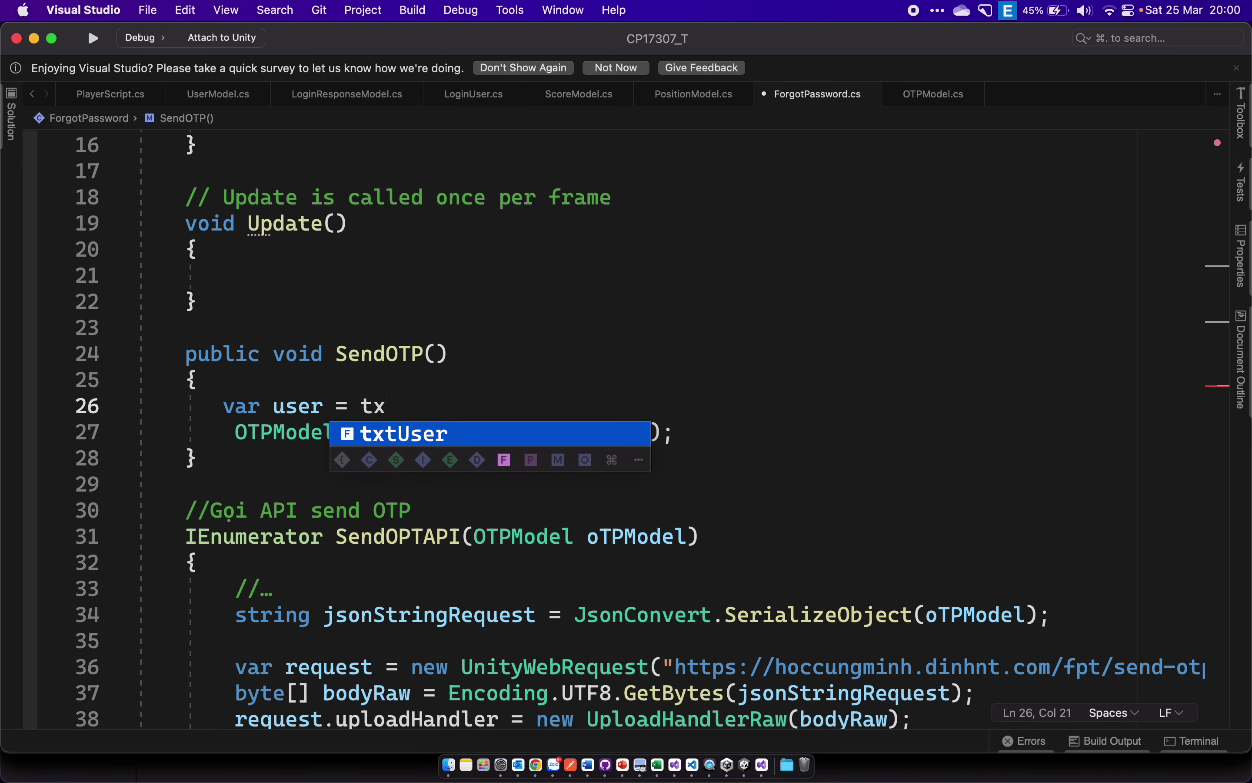
text(.te)
key(Return)
text(;)
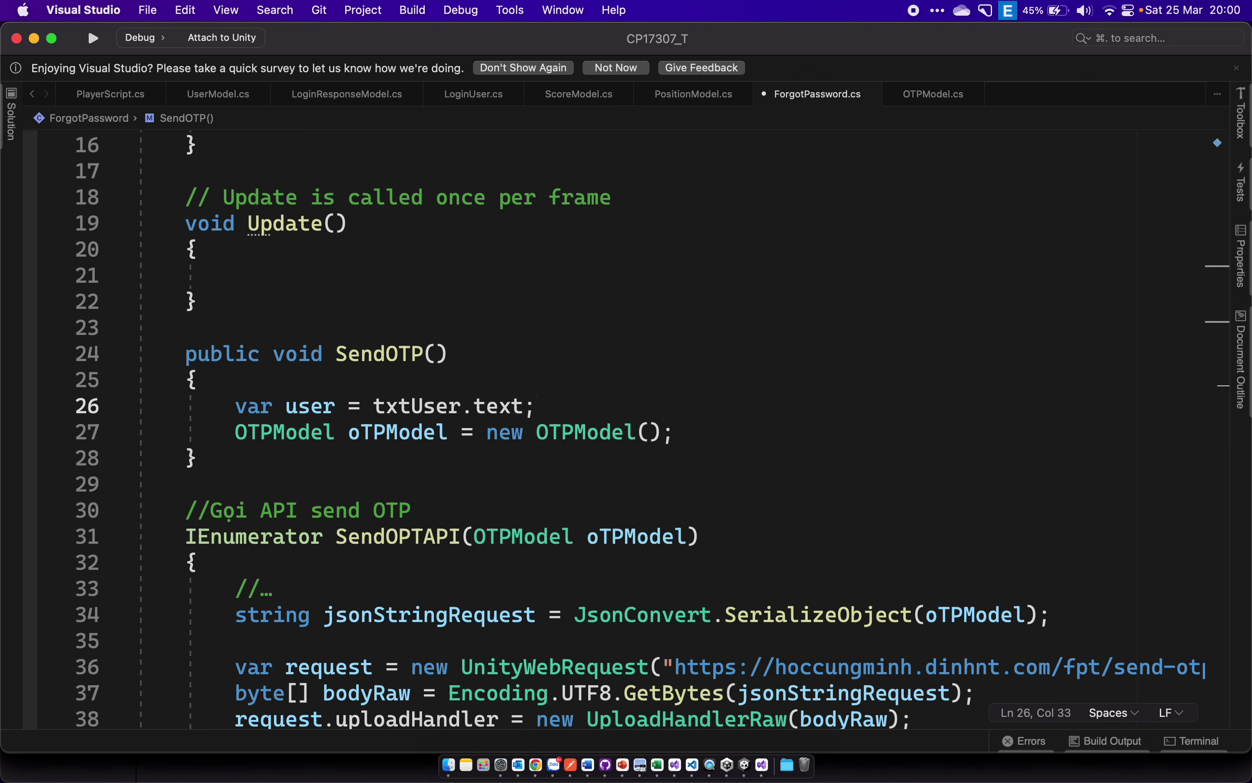
click(653, 432)
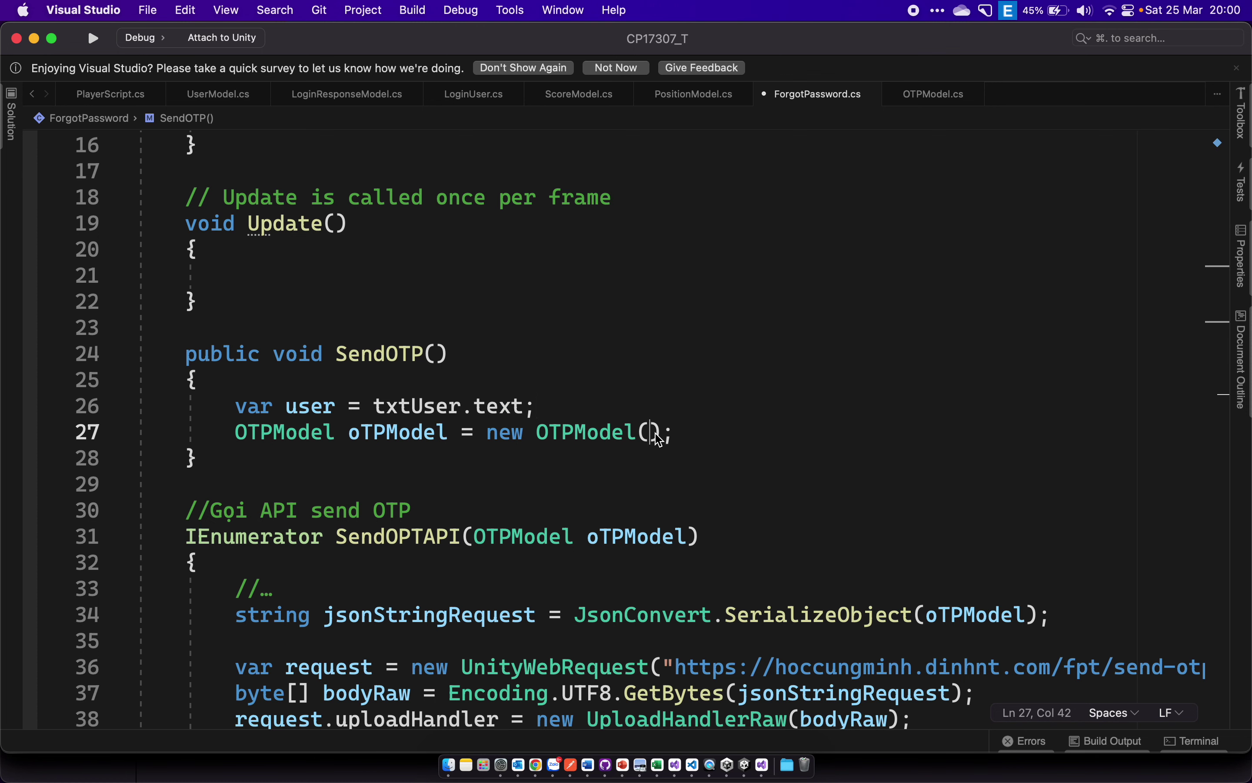
text(user)
key(End)
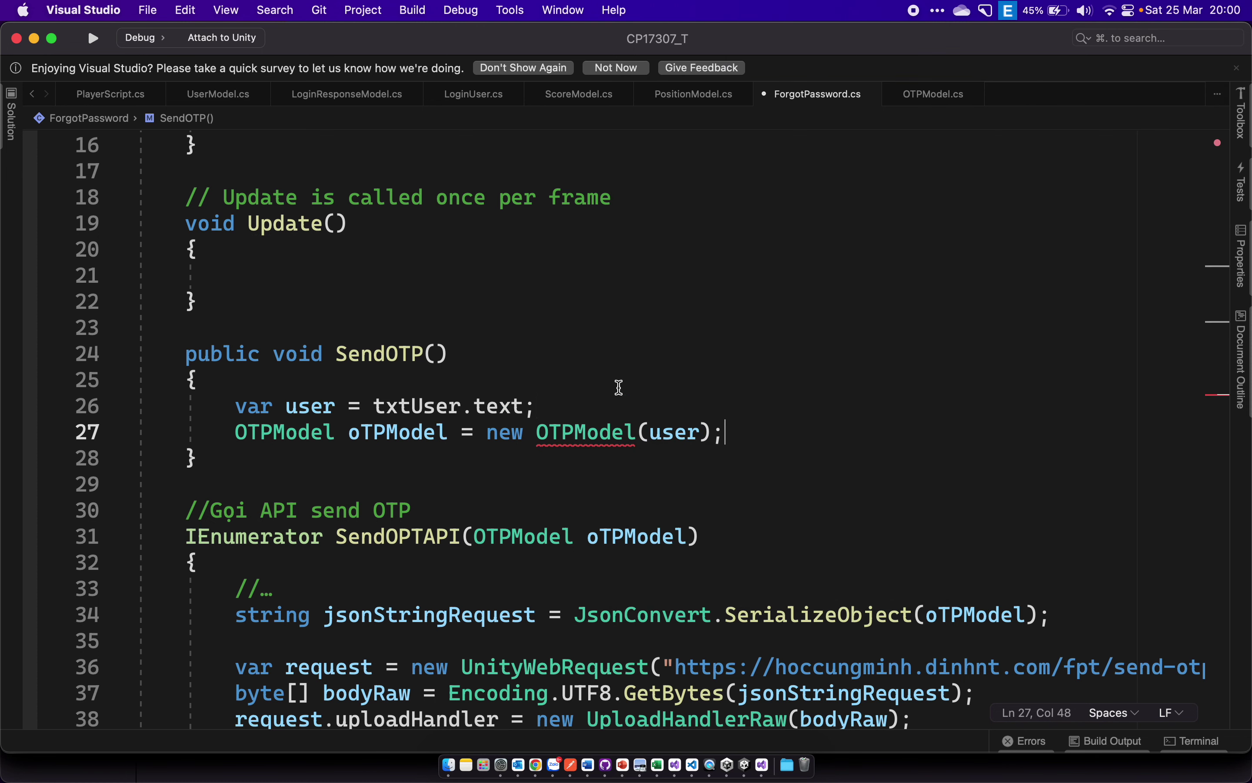
In OTPModel.cs, try converting username into get/set methods, then undo it
click(938, 94)
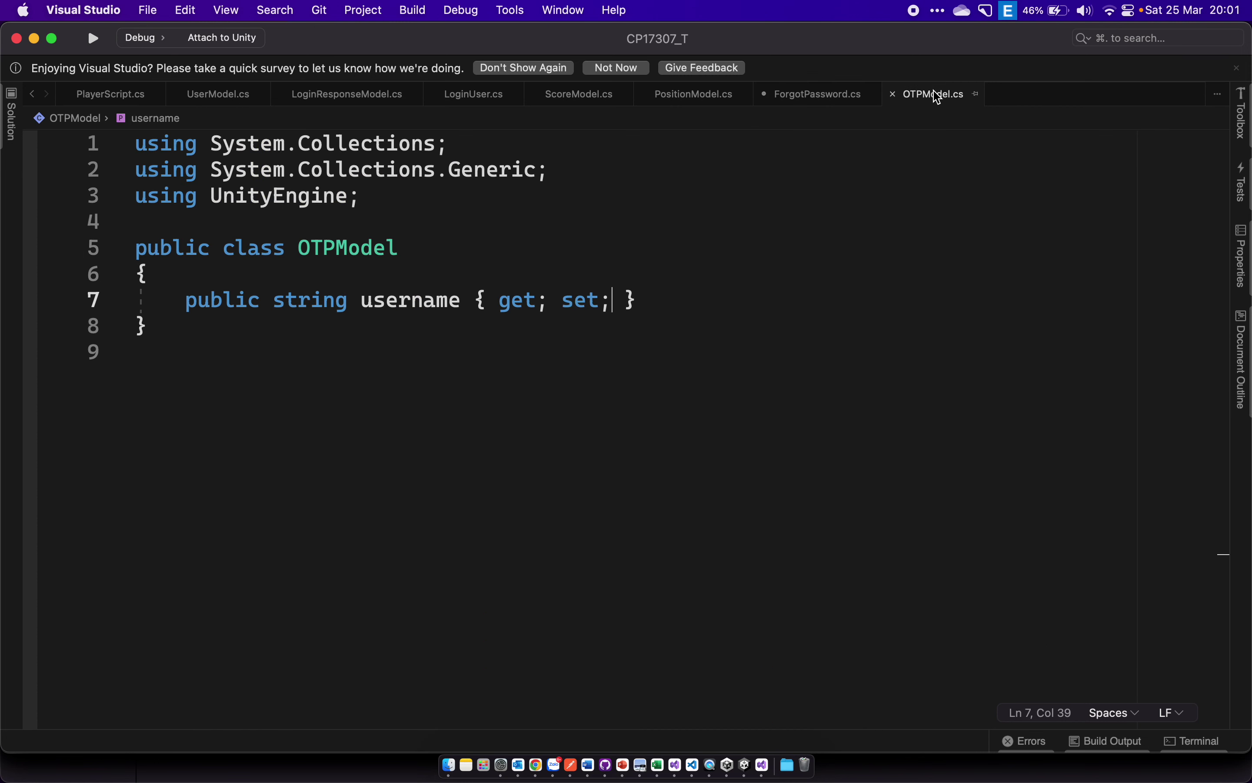
drag(679, 300, 178, 310)
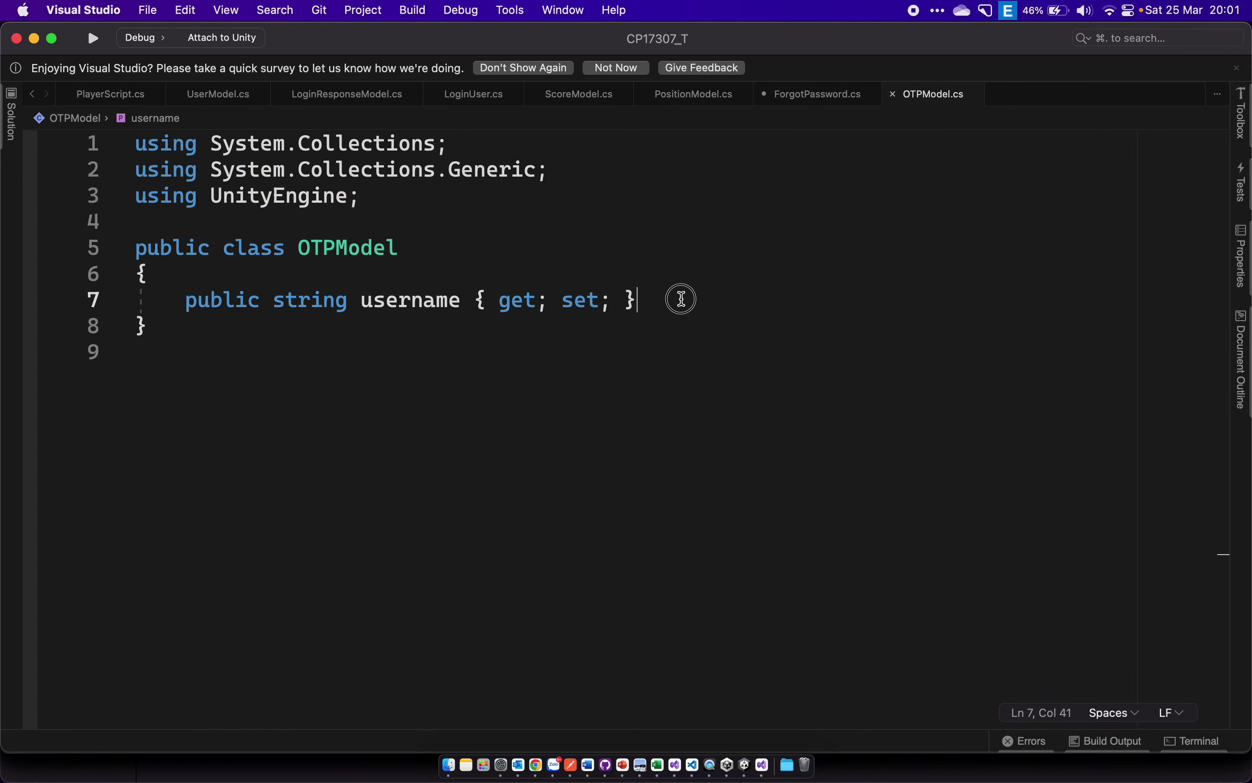
right_click(175, 306)
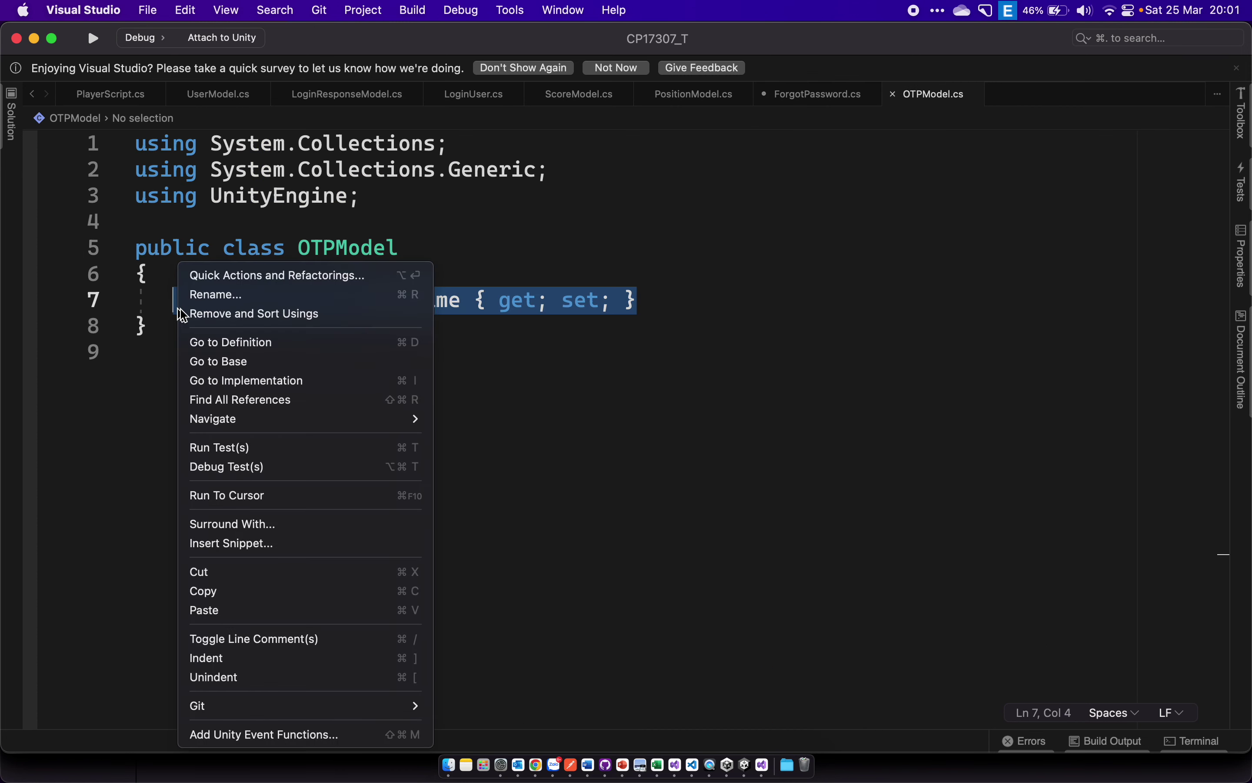
click(296, 275)
click(216, 361)
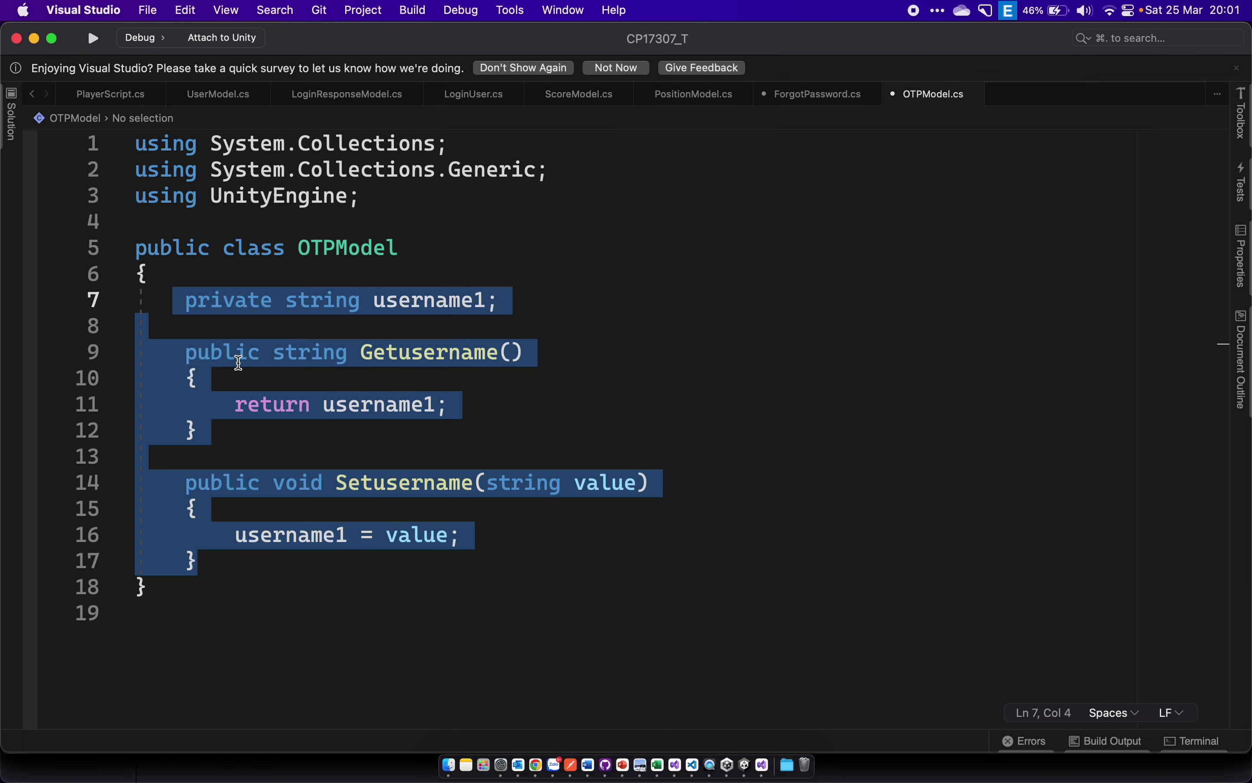
click(328, 445)
key(super+z)
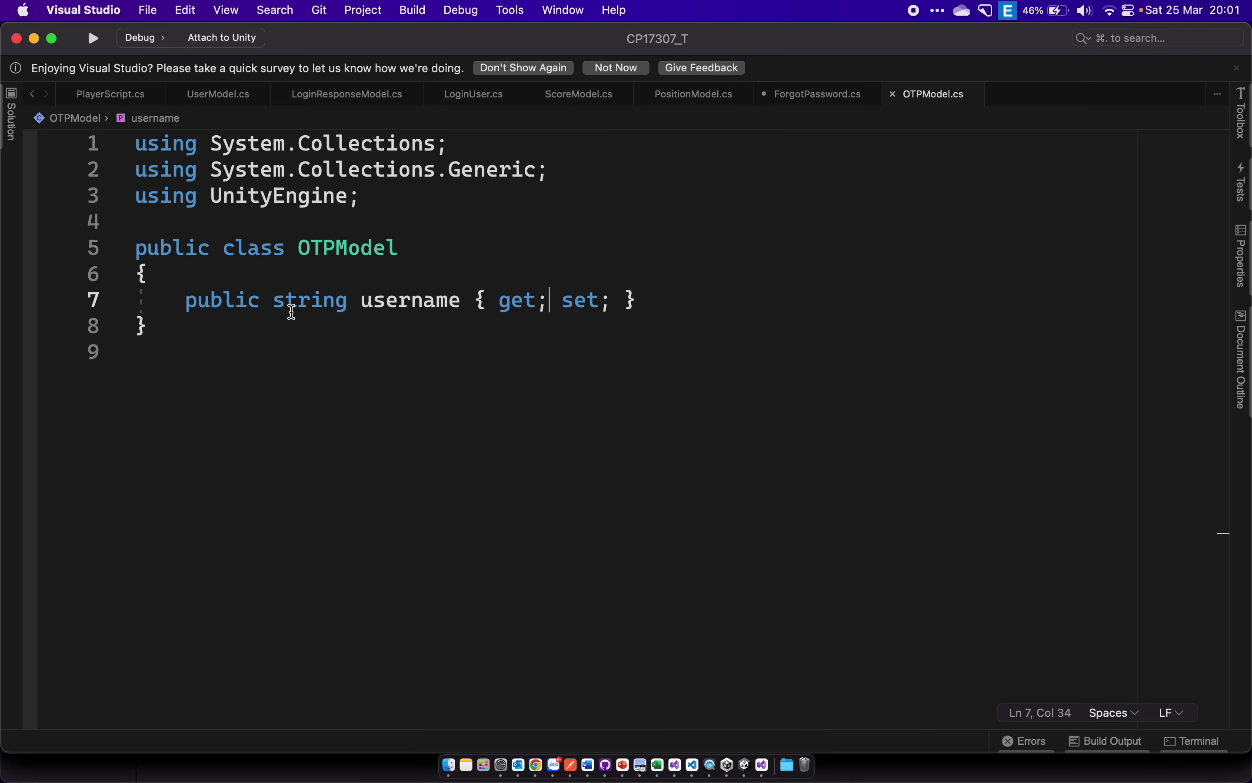
Generate an OTPModel(string username) constructor from the username property
drag(185, 300, 635, 301)
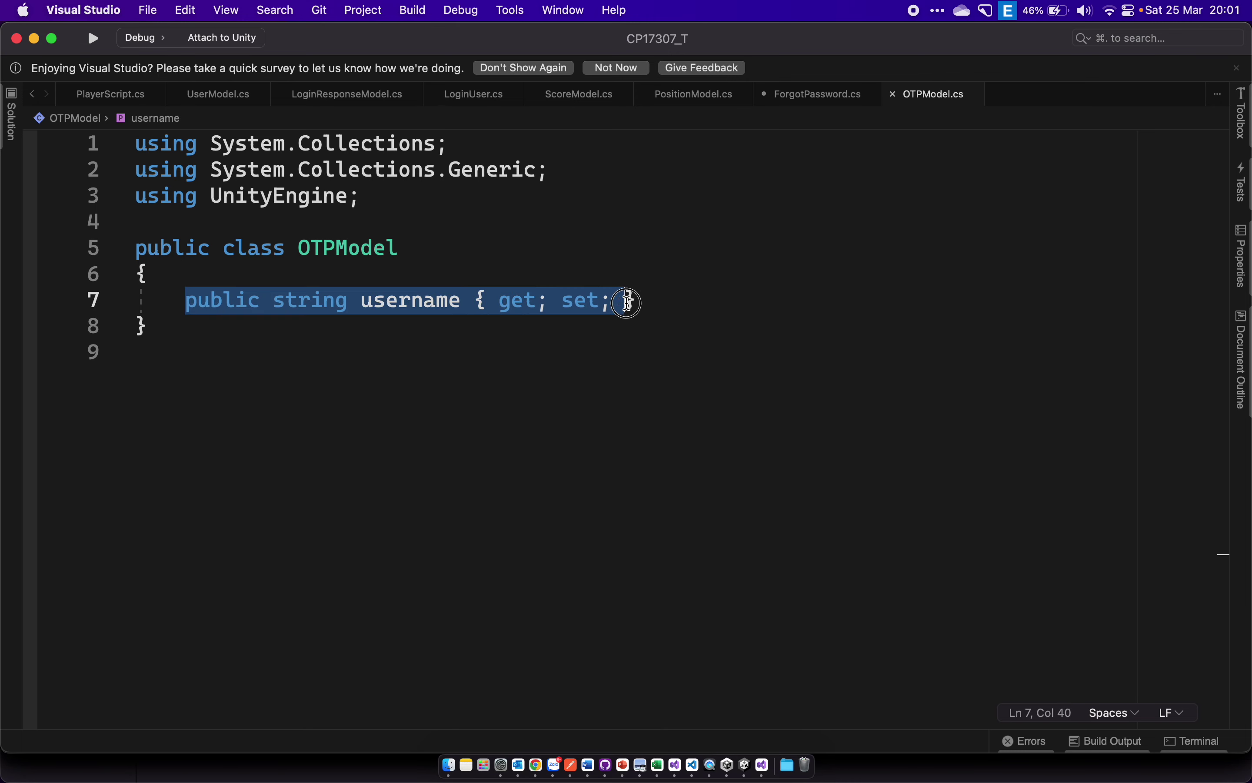
right_click(576, 302)
click(614, 275)
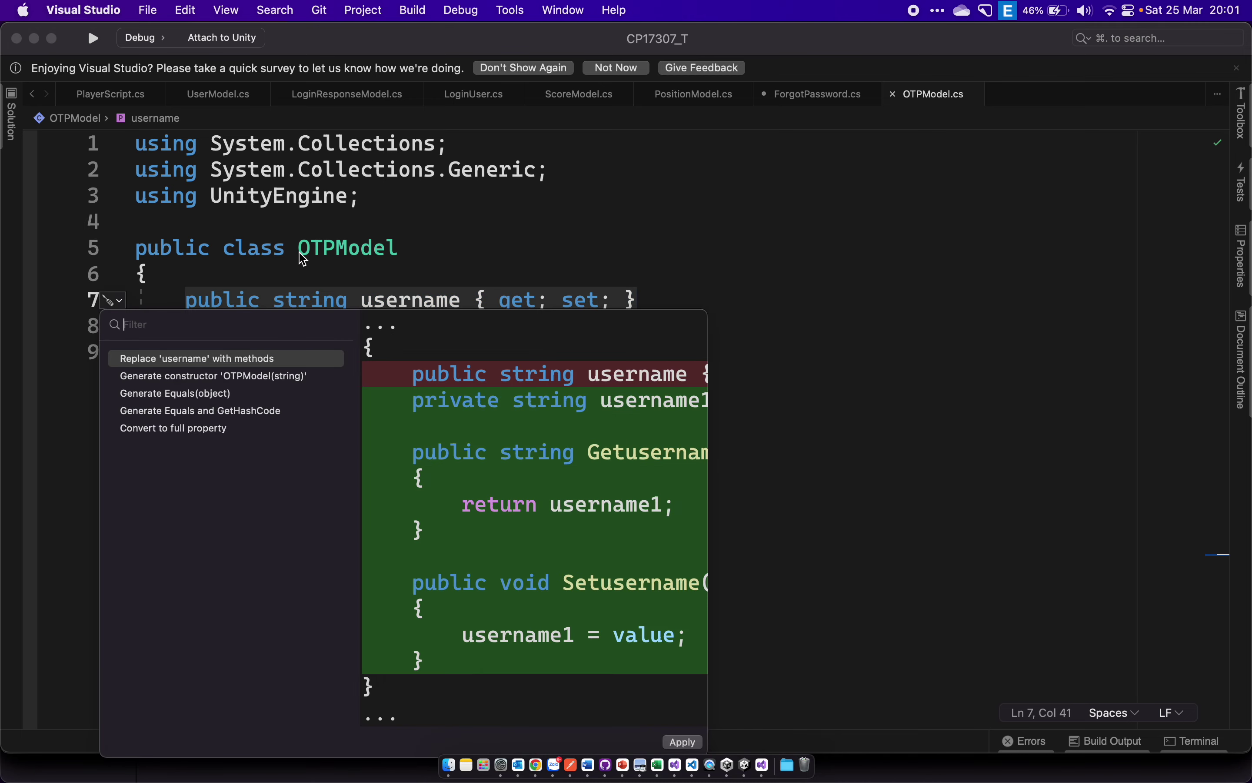
click(313, 377)
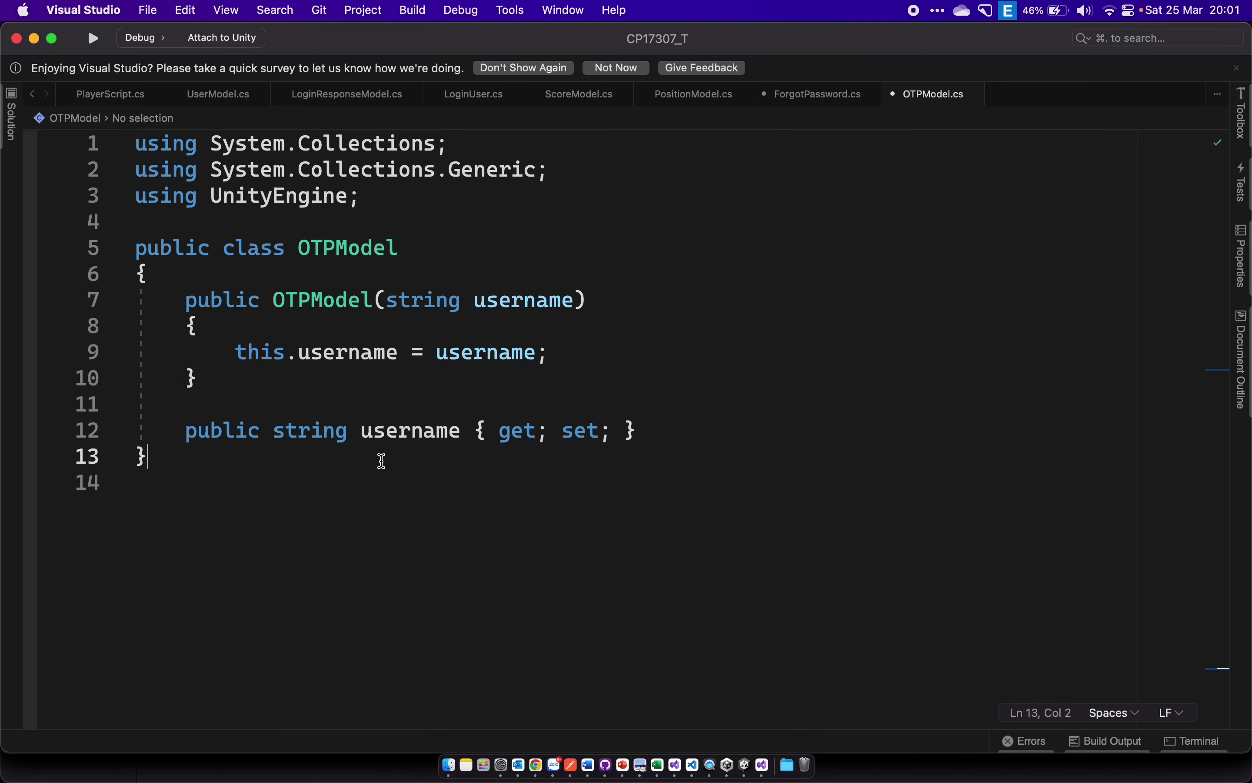
click(820, 94)
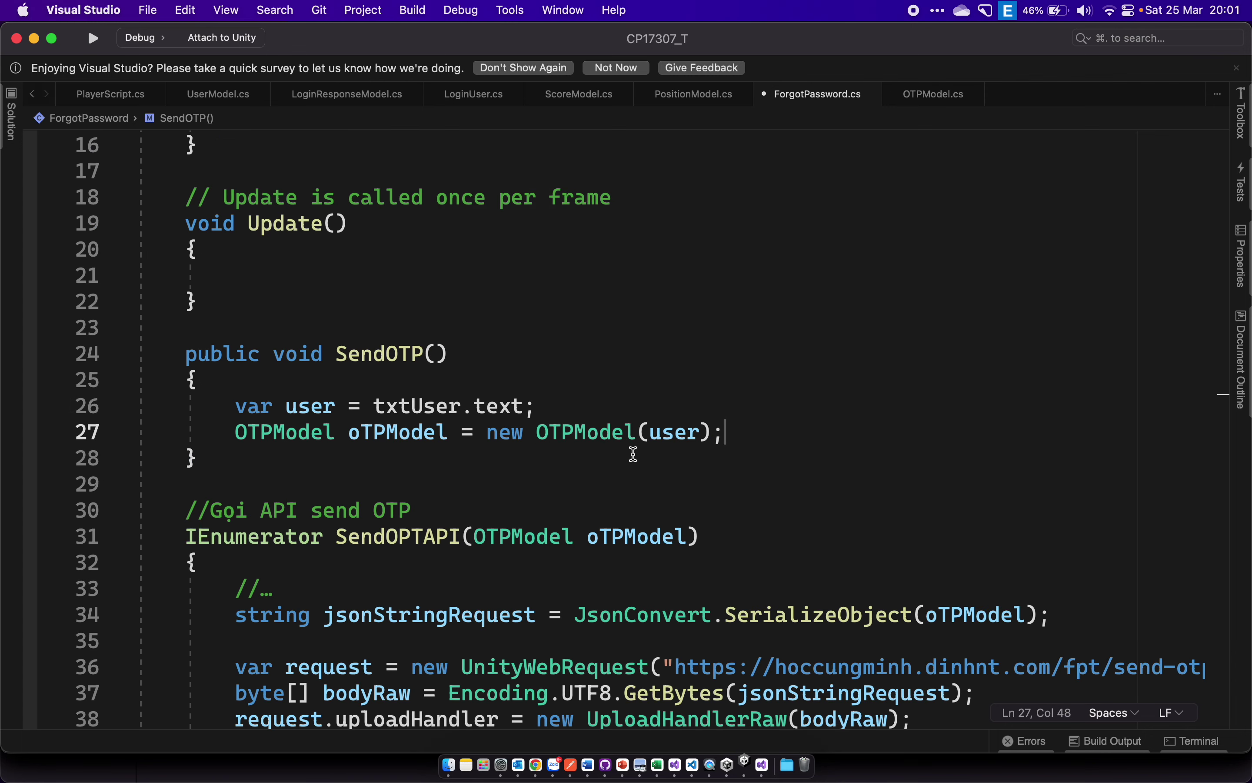
Save the script and add StartCoroutine(SendOPTAPI(oTPModel)); below the OTPModel creation
key(super+s)
key(Return)
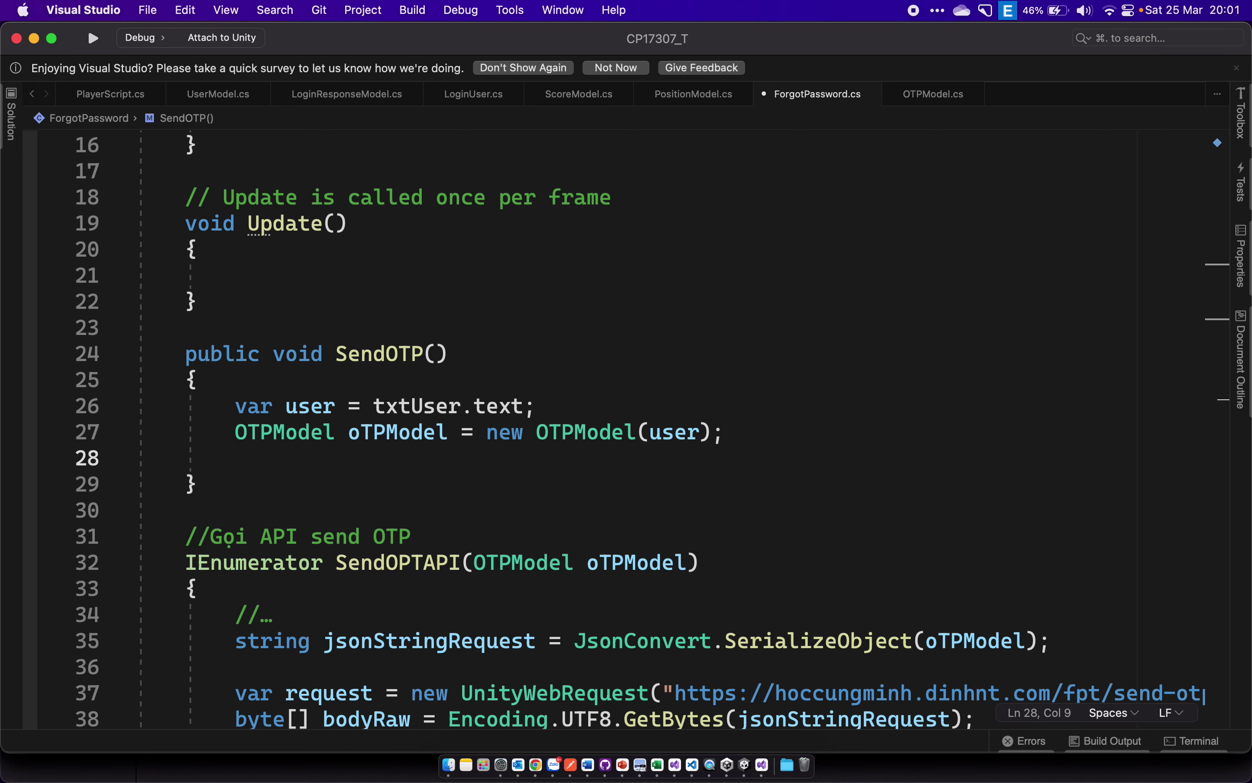
scroll(647, 429, down, 1)
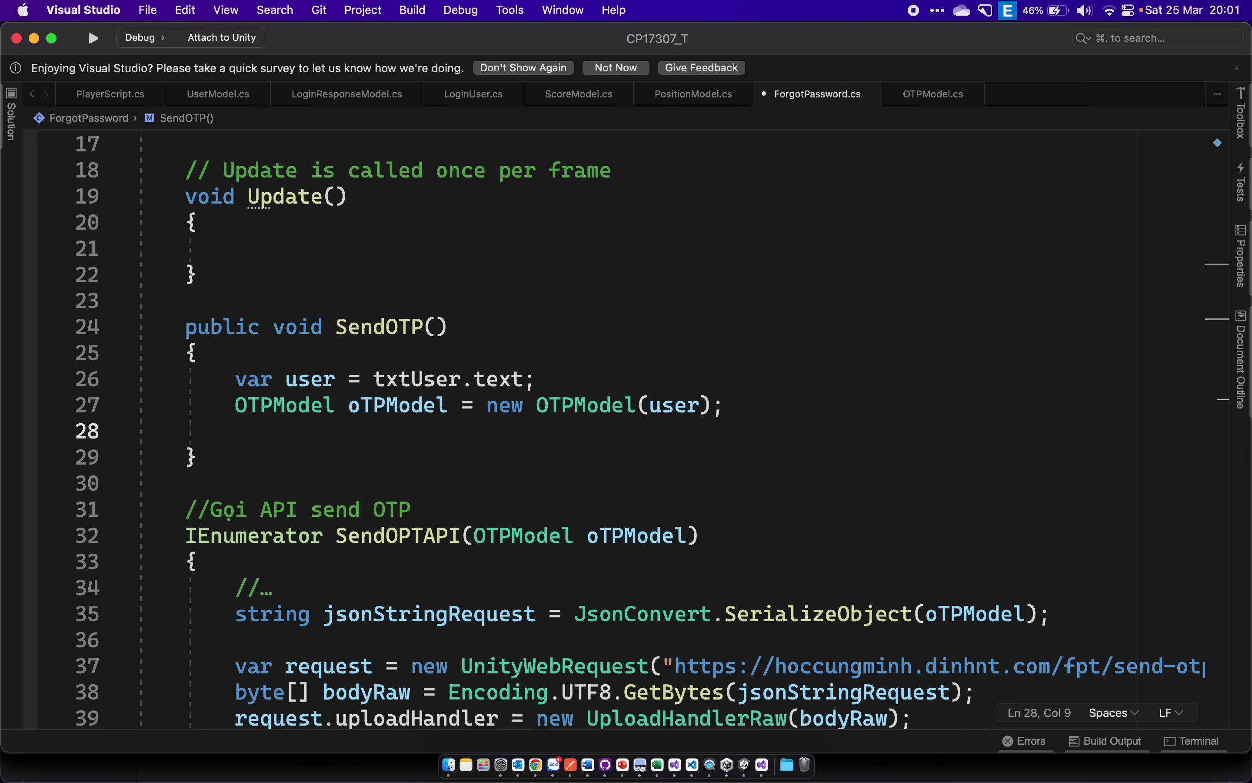
text(Start)
key(Down)
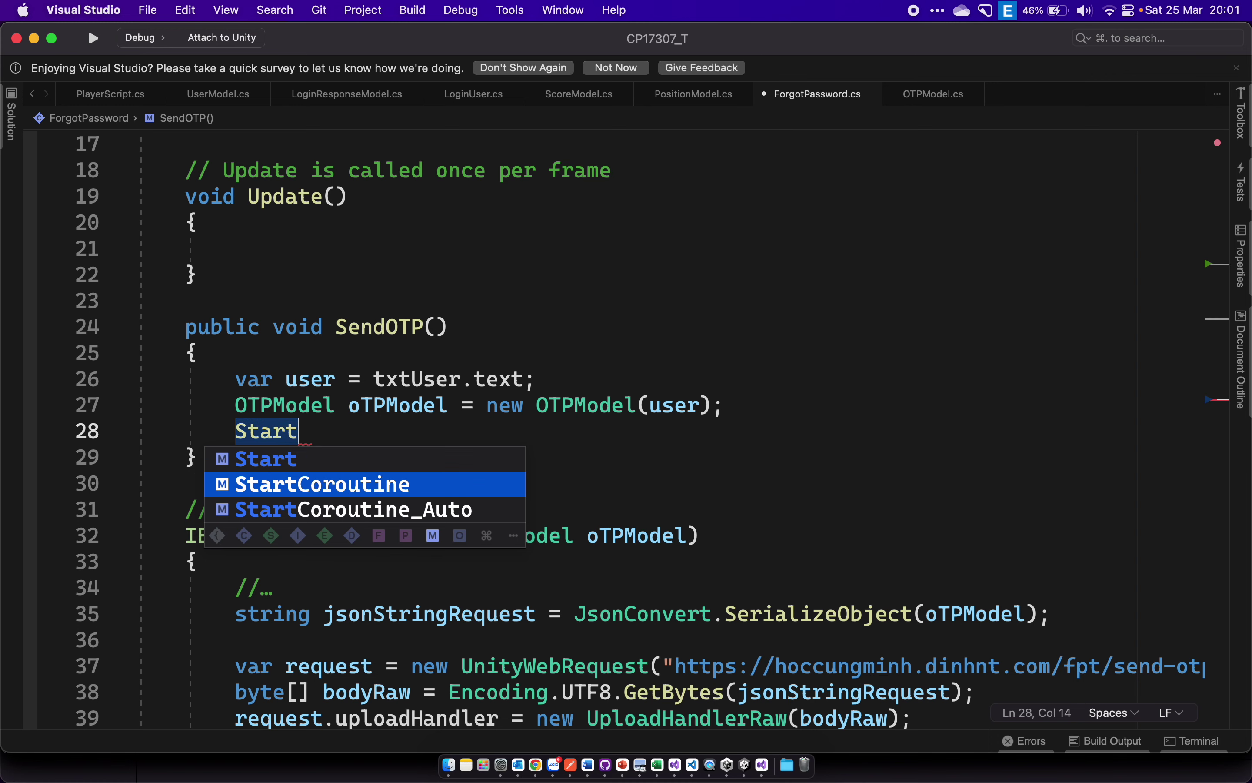
key(Return)
text(()
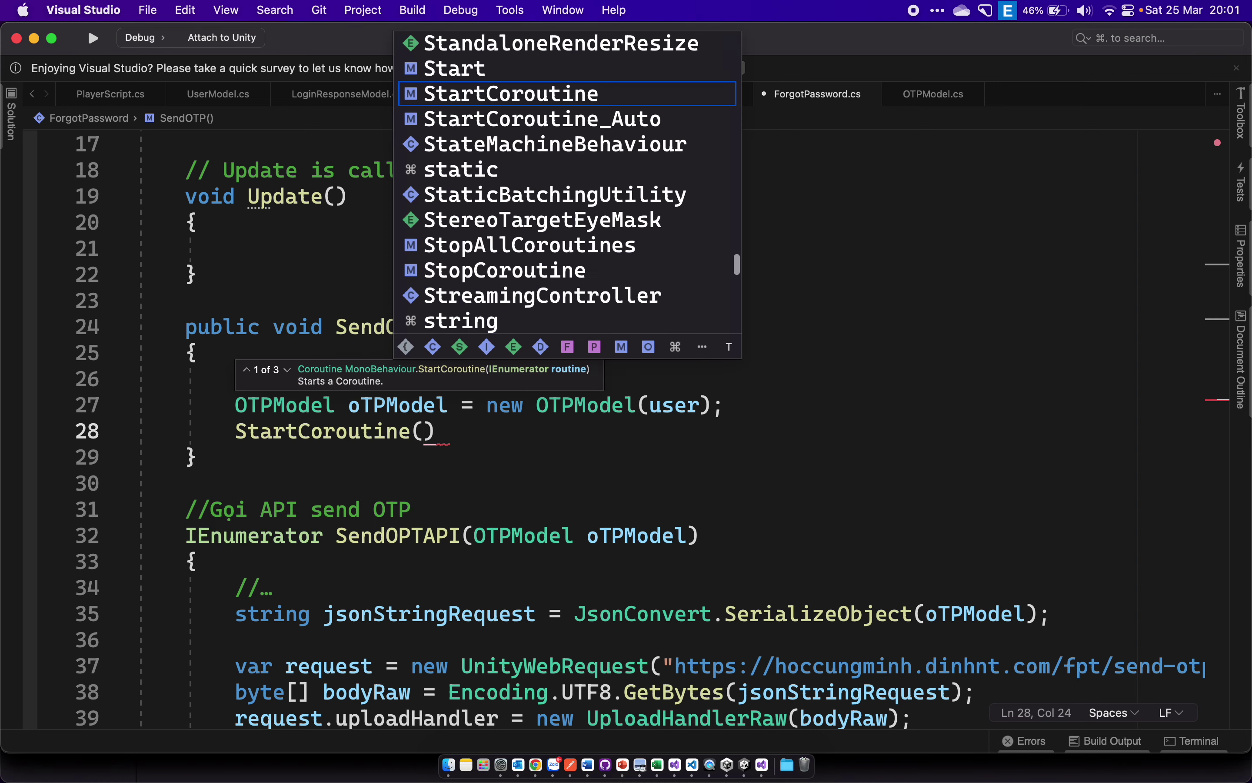
text(Sen)
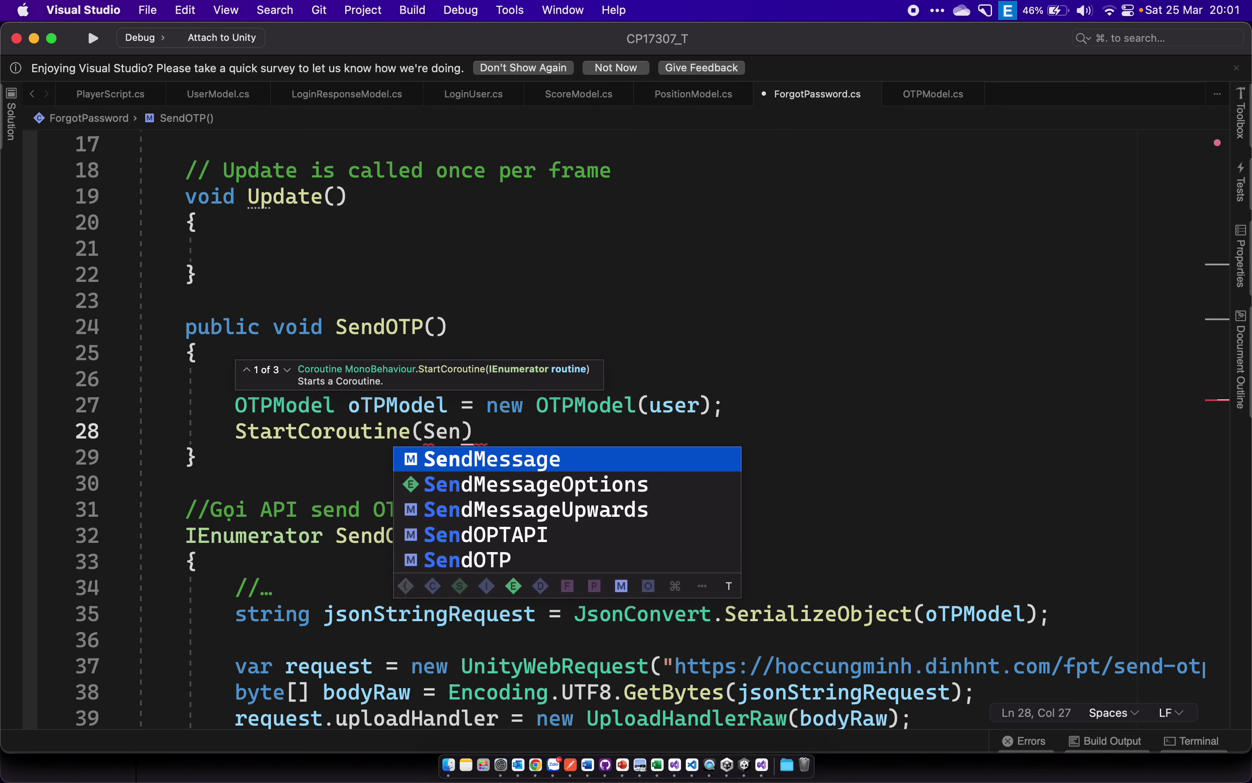
key(Down)
key(Down)
key(Down)
key(Return)
text(())
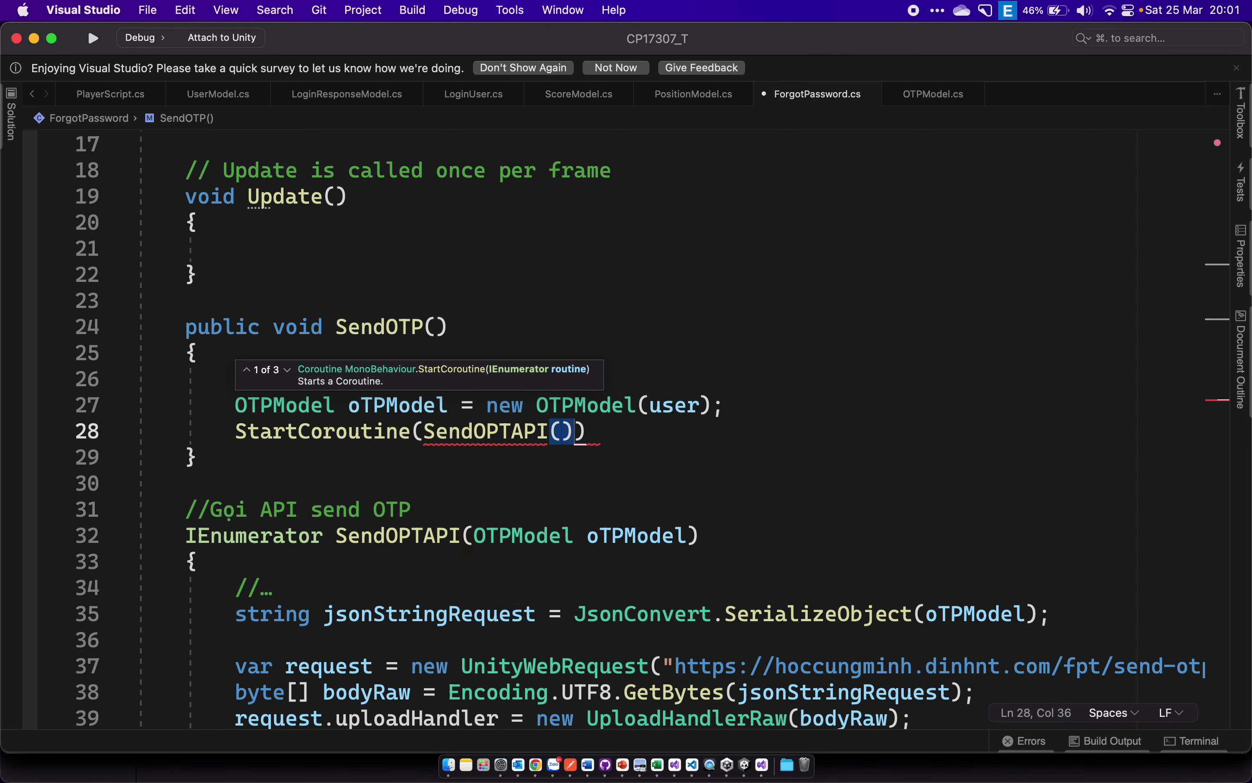
text(opt)
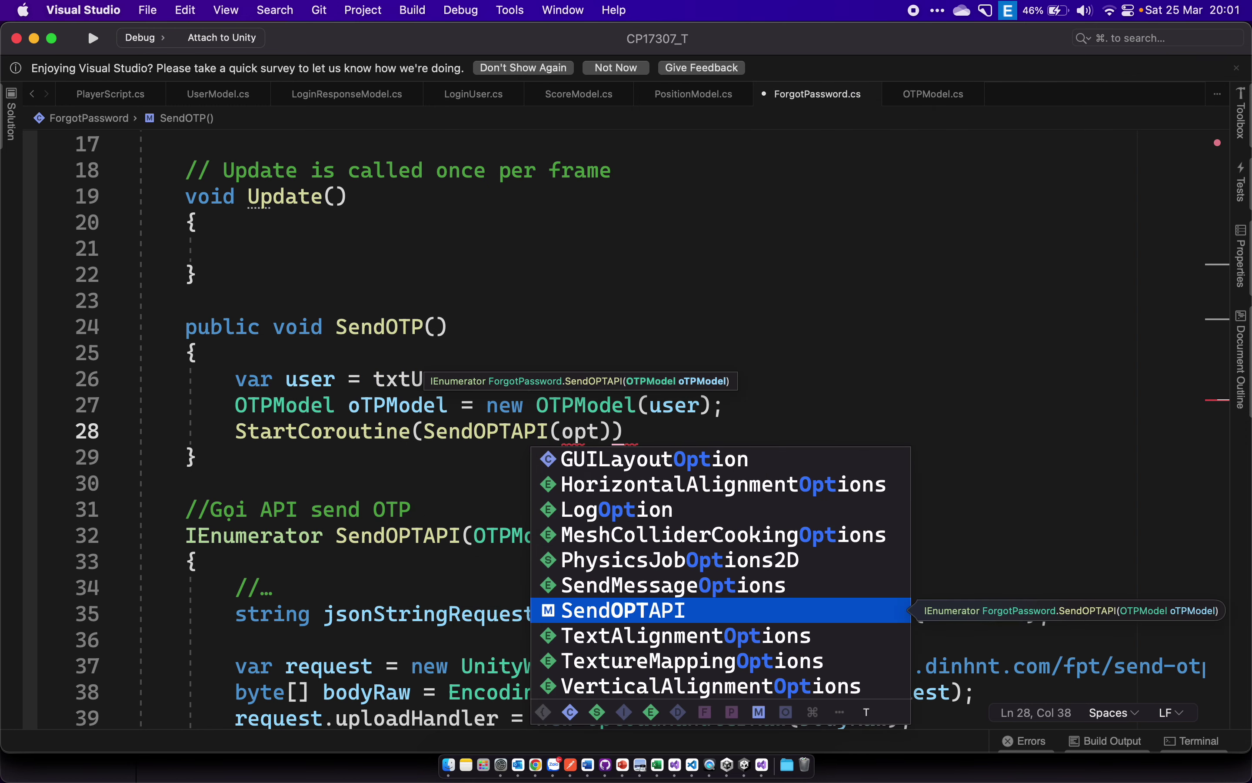
key(Up)
key(BackSpace)
key(BackSpace)
text(tp)
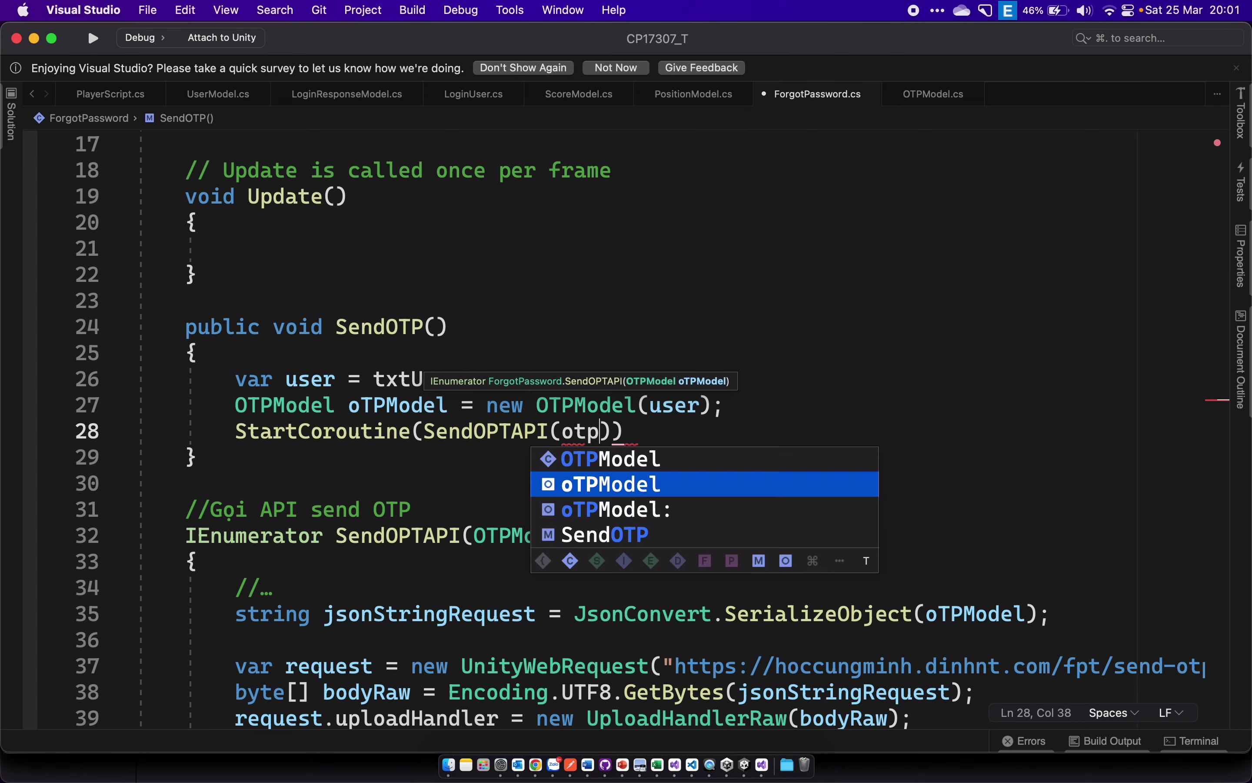
key(Return)
key(Right)
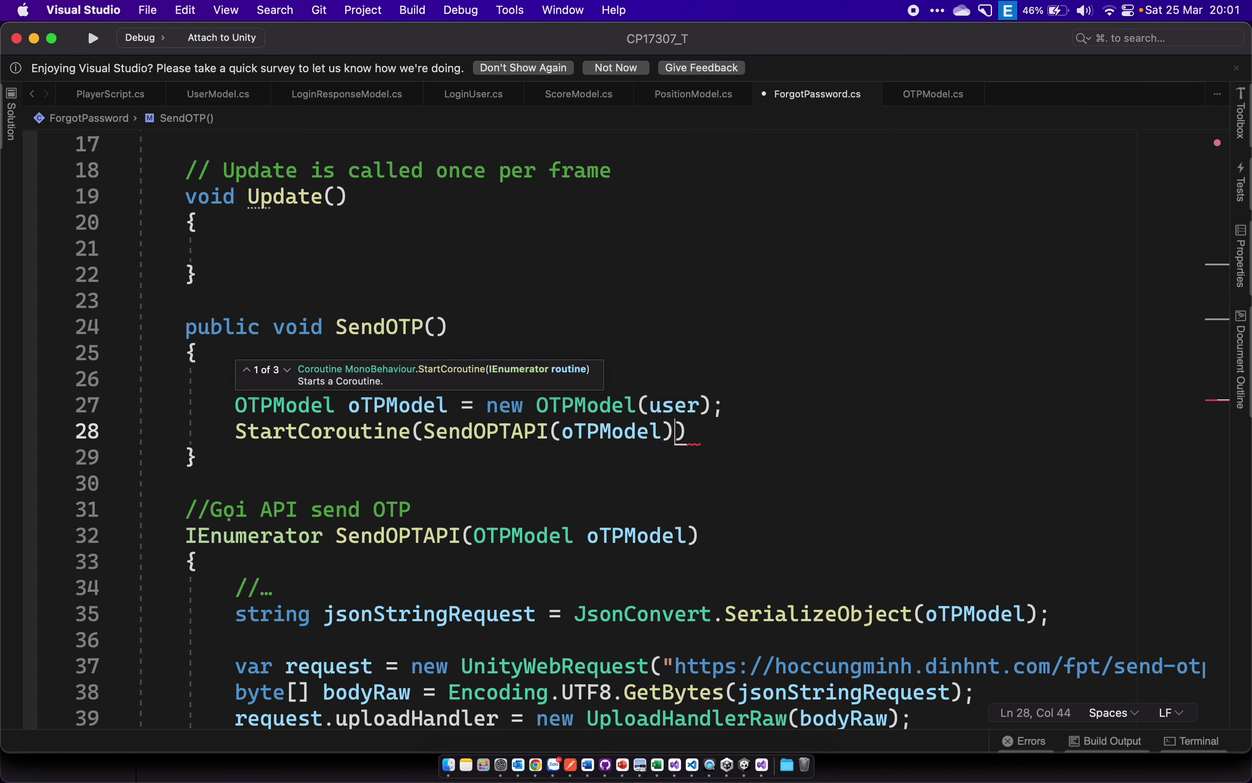
key(Right)
text(;)
Add a direct SendOPTAPI(oTPModel); call on the next line
key(Return)
text(Send)
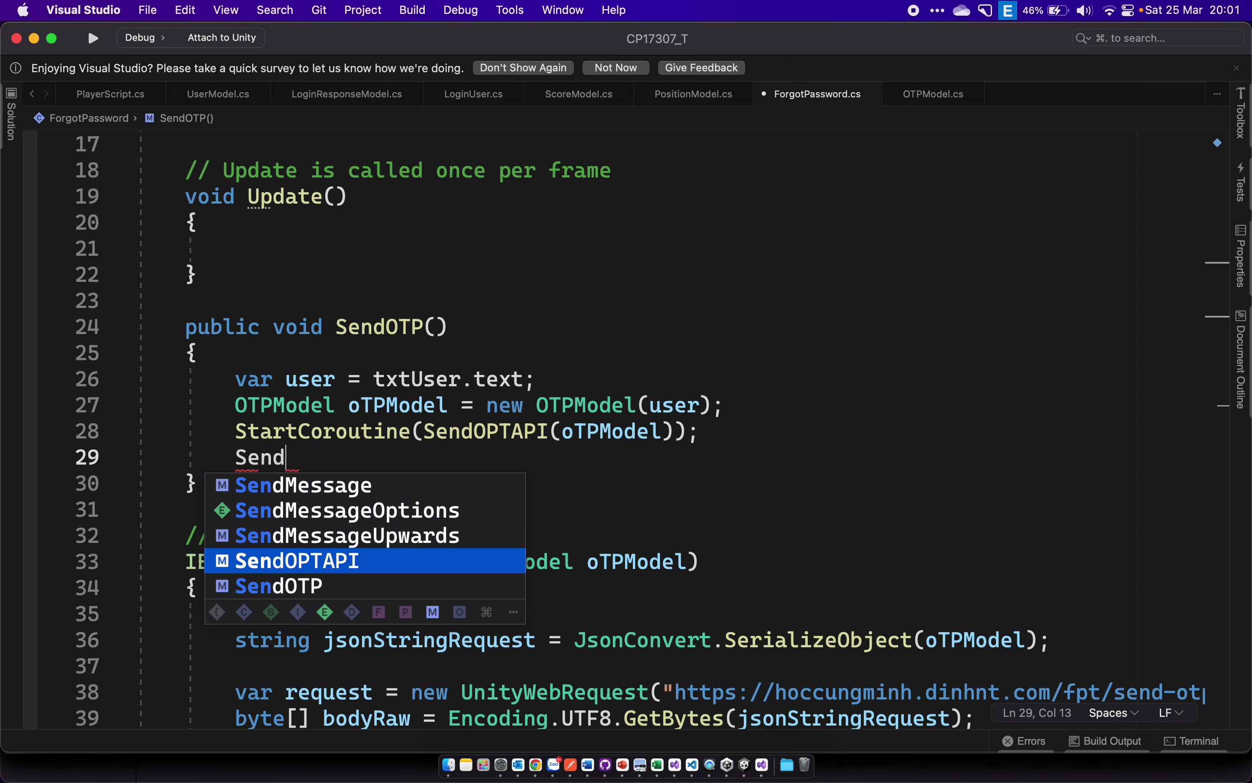
key(Return)
text(()
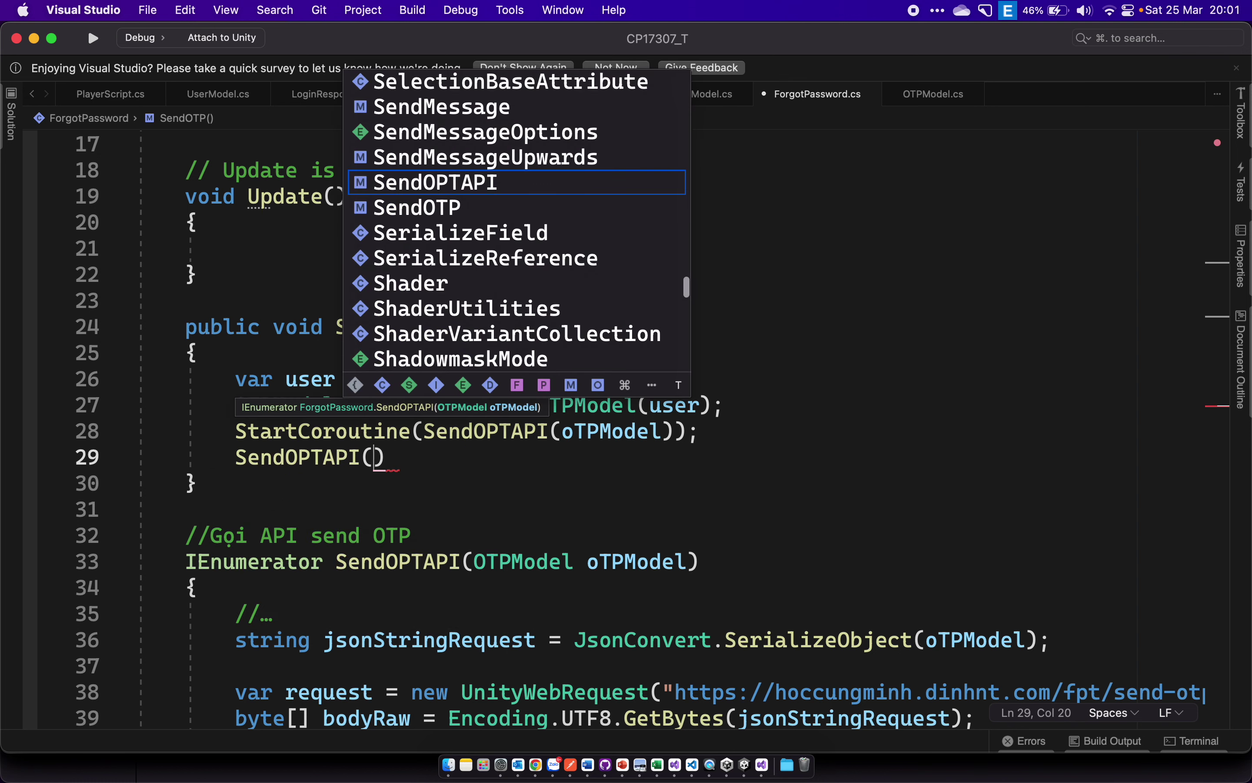
text(otp)
key(Return)
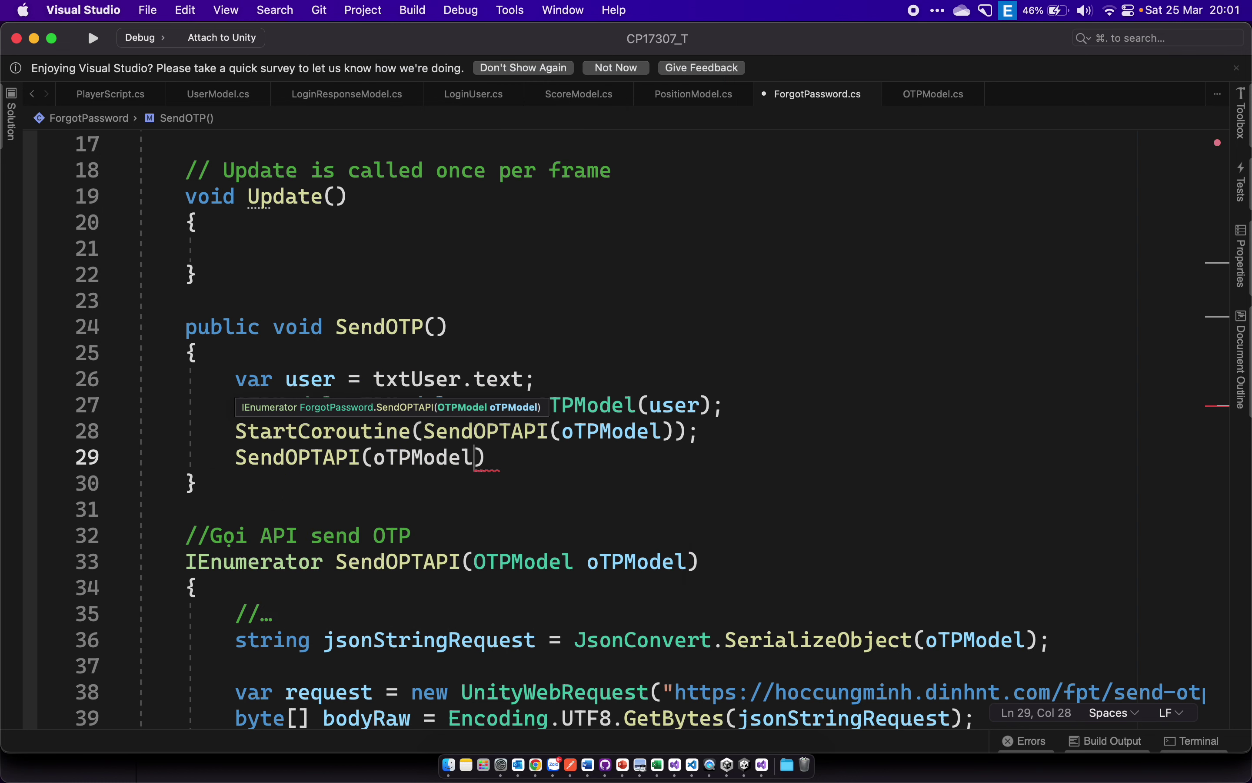
text();)
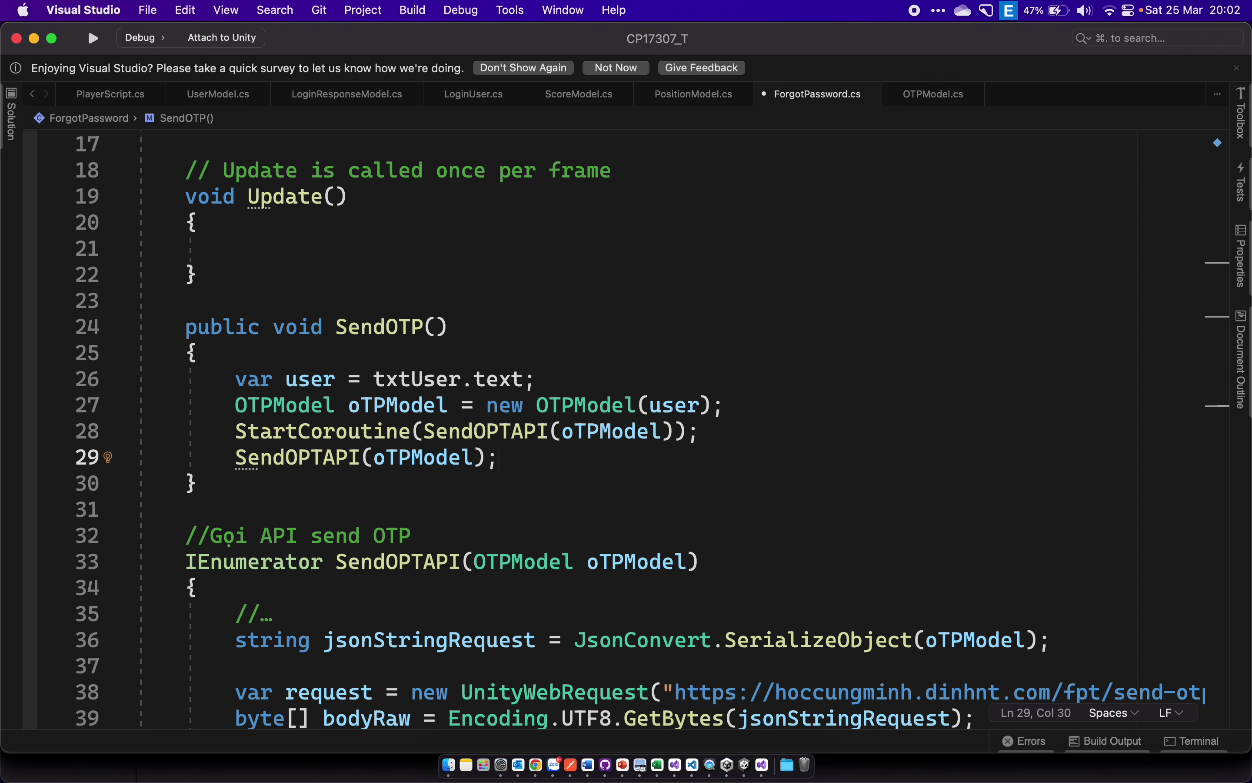
Save ForgotPassword.cs in Visual Studio and bring the Unity editor to the front
key(super+s)
key(ctrl+Up)
click(755, 510)
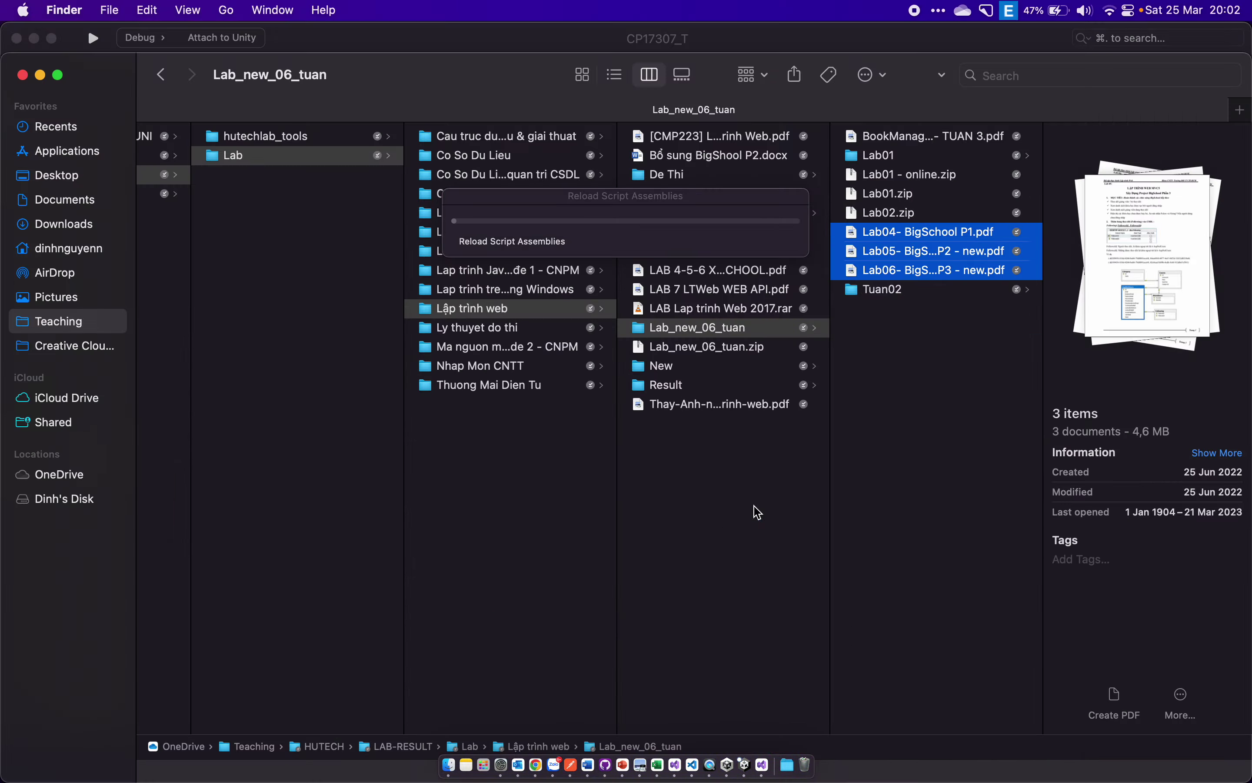
key(ctrl+Up)
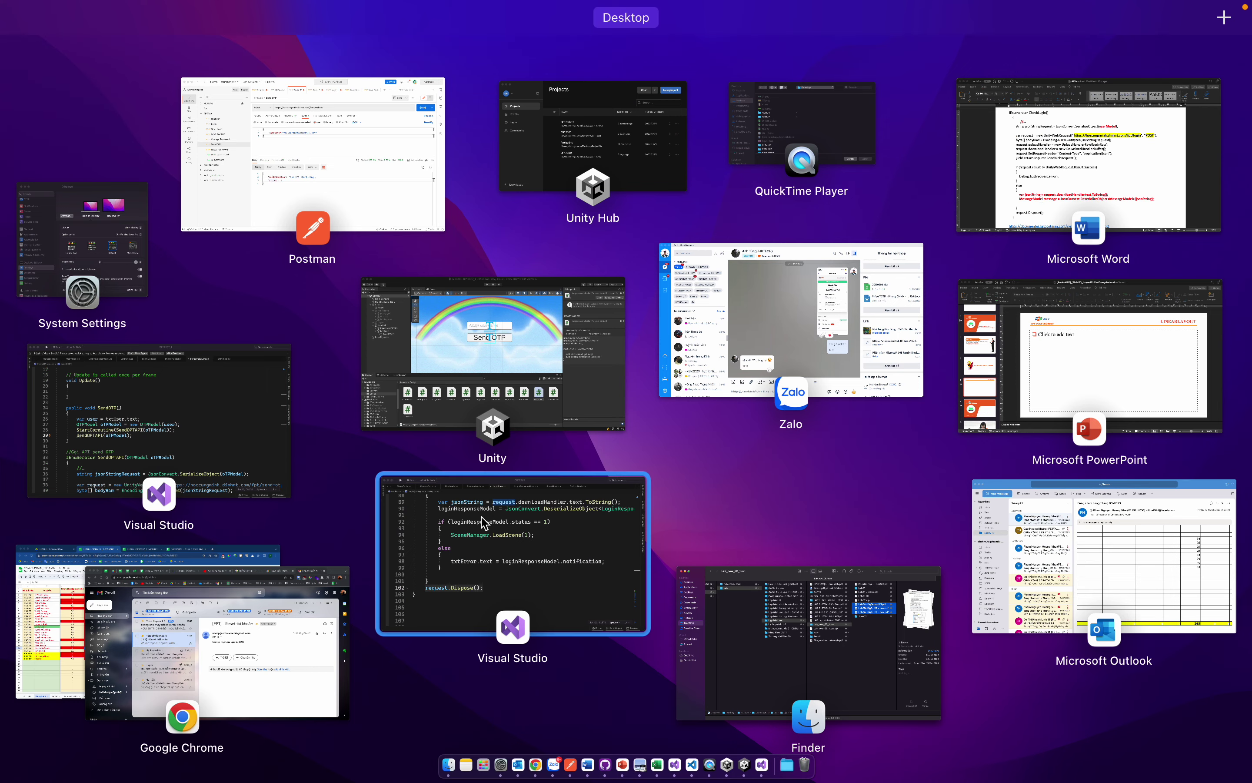
click(512, 401)
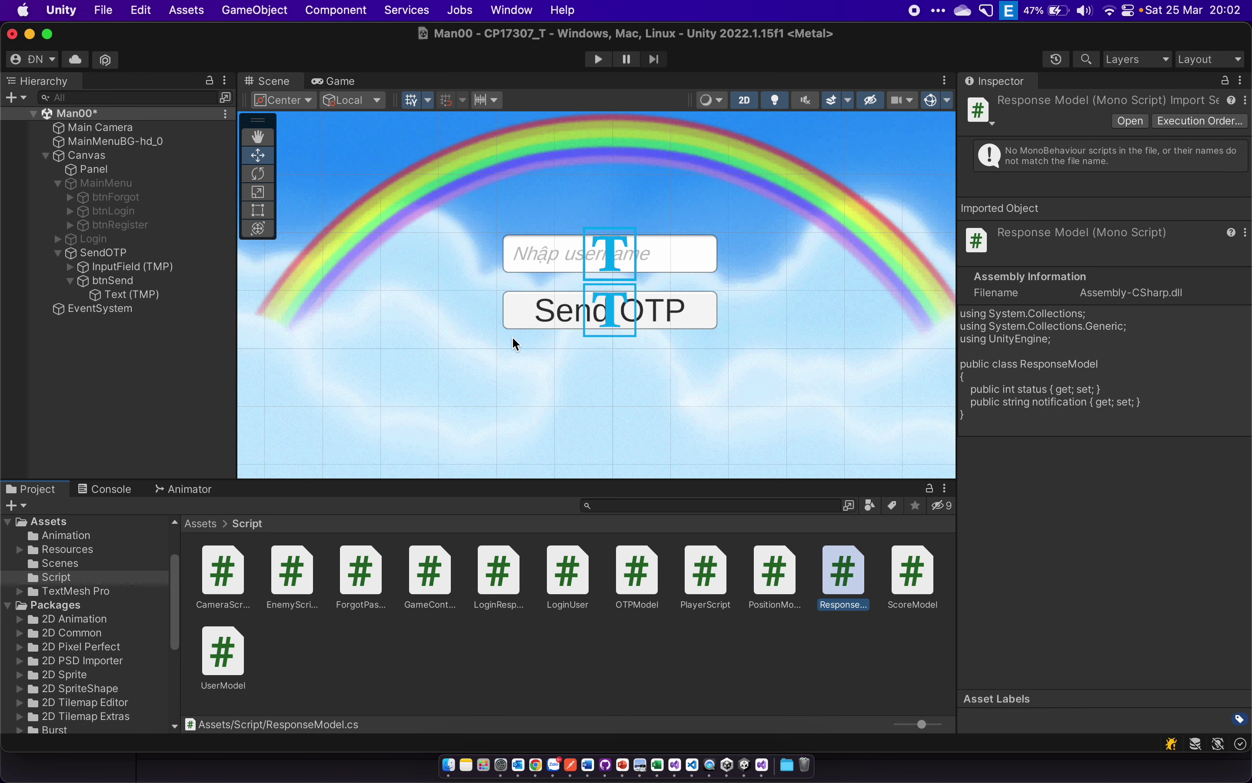
Save the Man00 scene, select SendOTP, and drag ForgotPassword.cs into its Inspector
key(super+s)
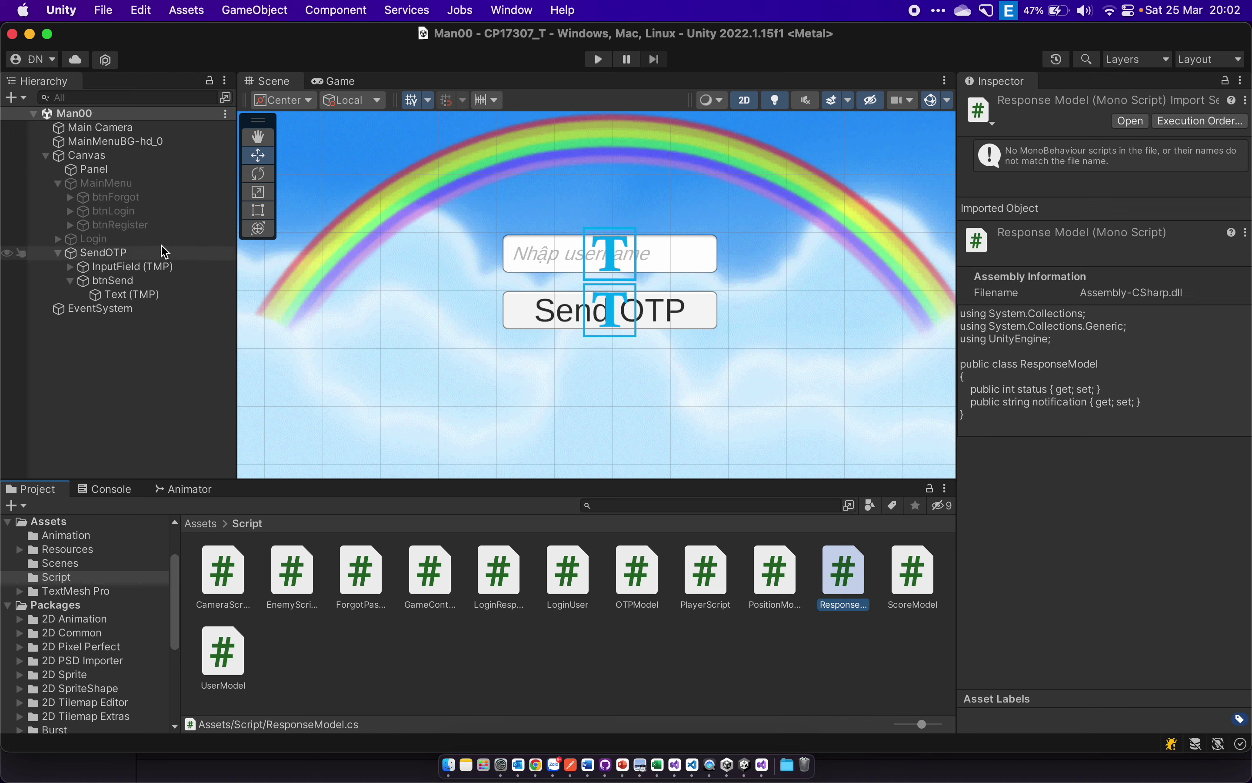
click(158, 198)
click(158, 184)
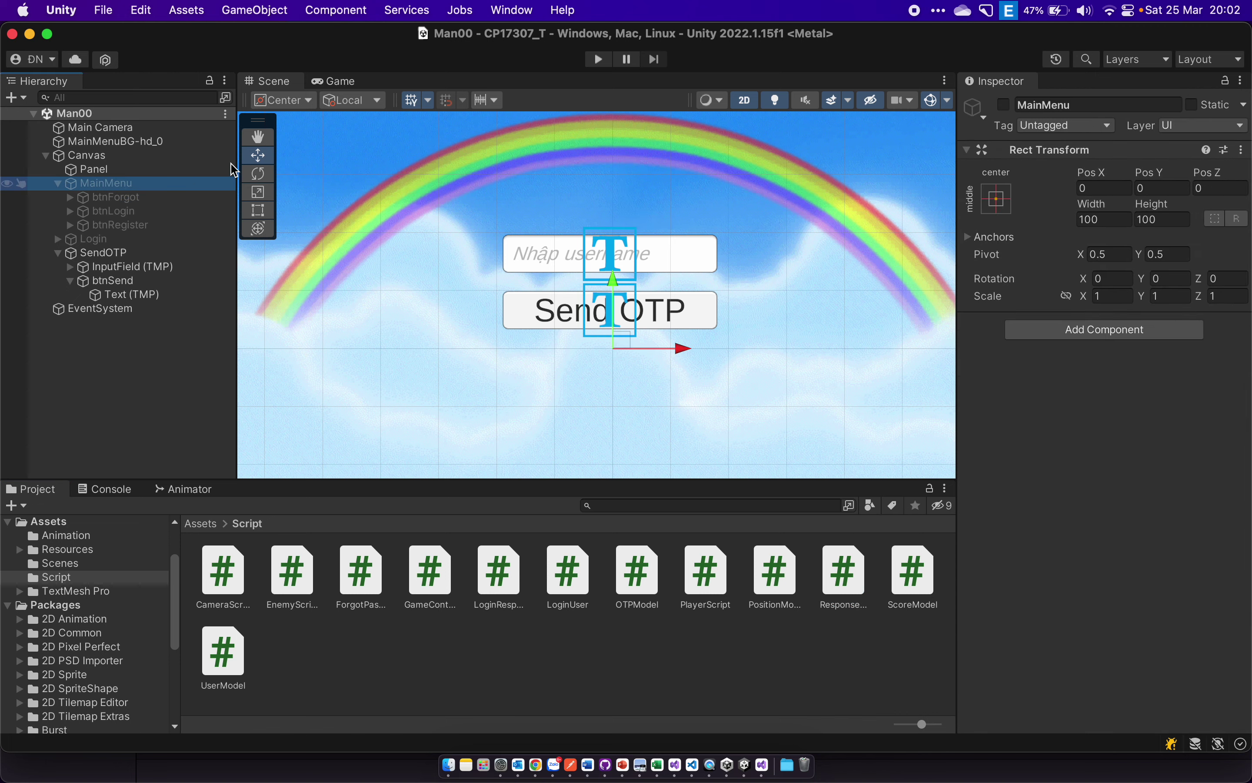
click(142, 259)
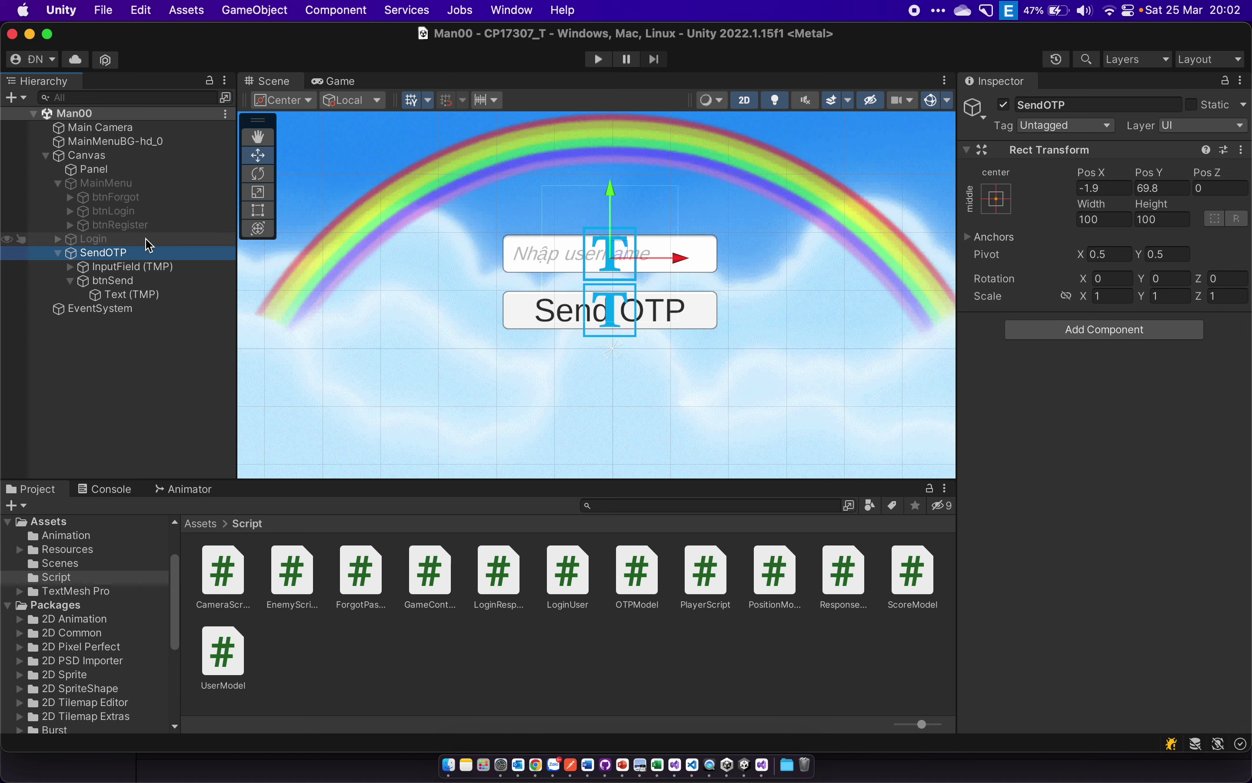
drag(150, 239, 158, 257)
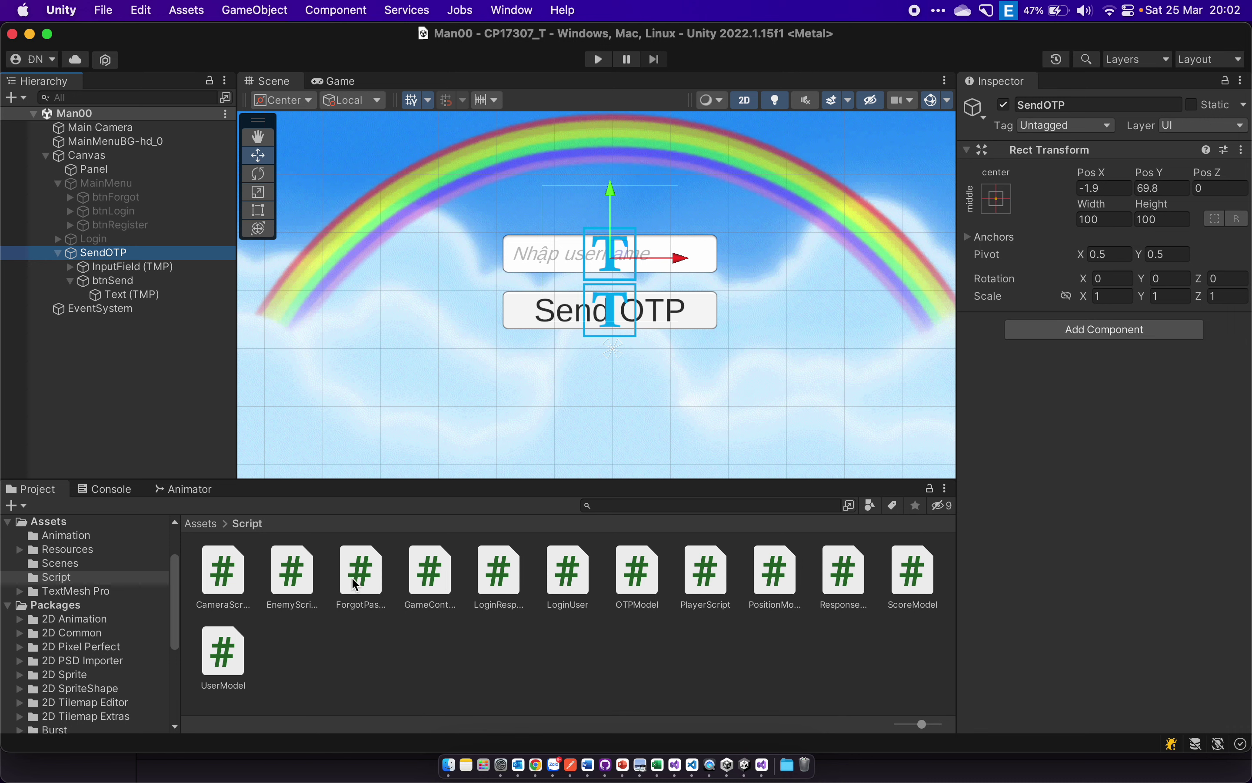
drag(360, 584, 1056, 389)
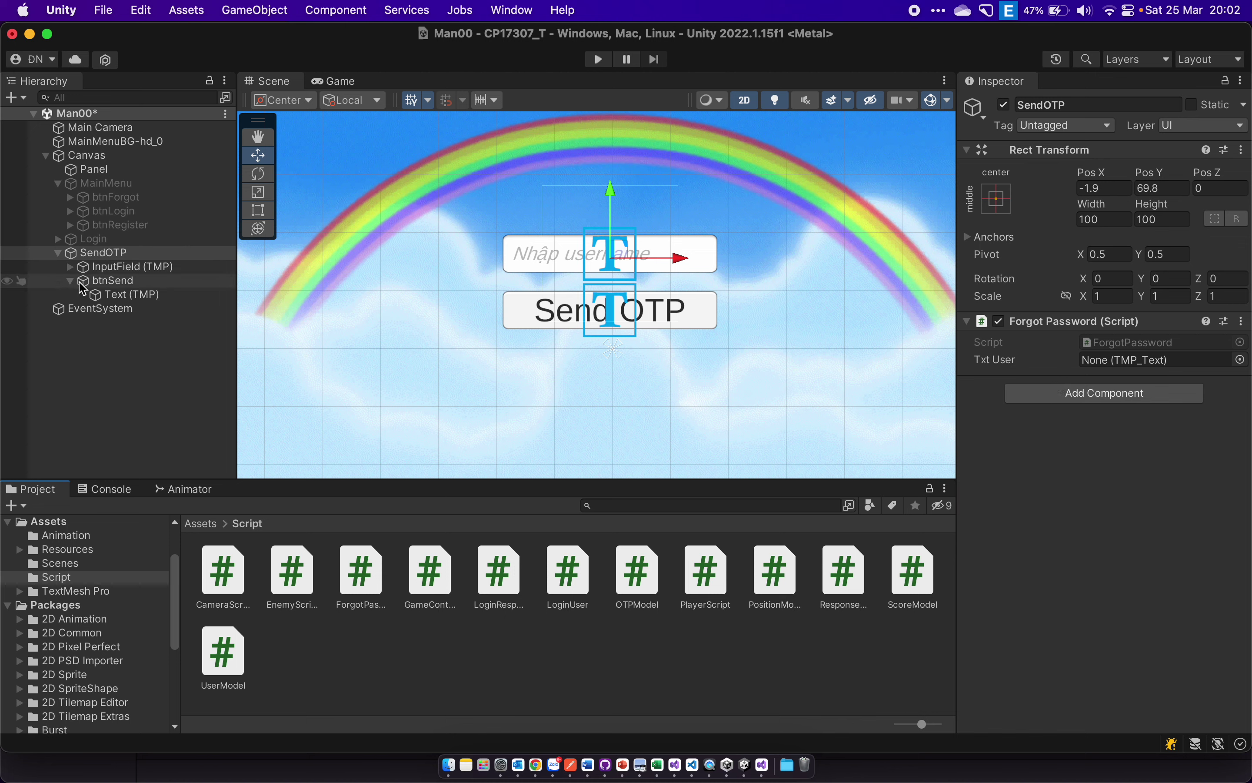
Rename the InputField (TMP) object under SendOTP to txtUser
click(131, 267)
right_click(132, 267)
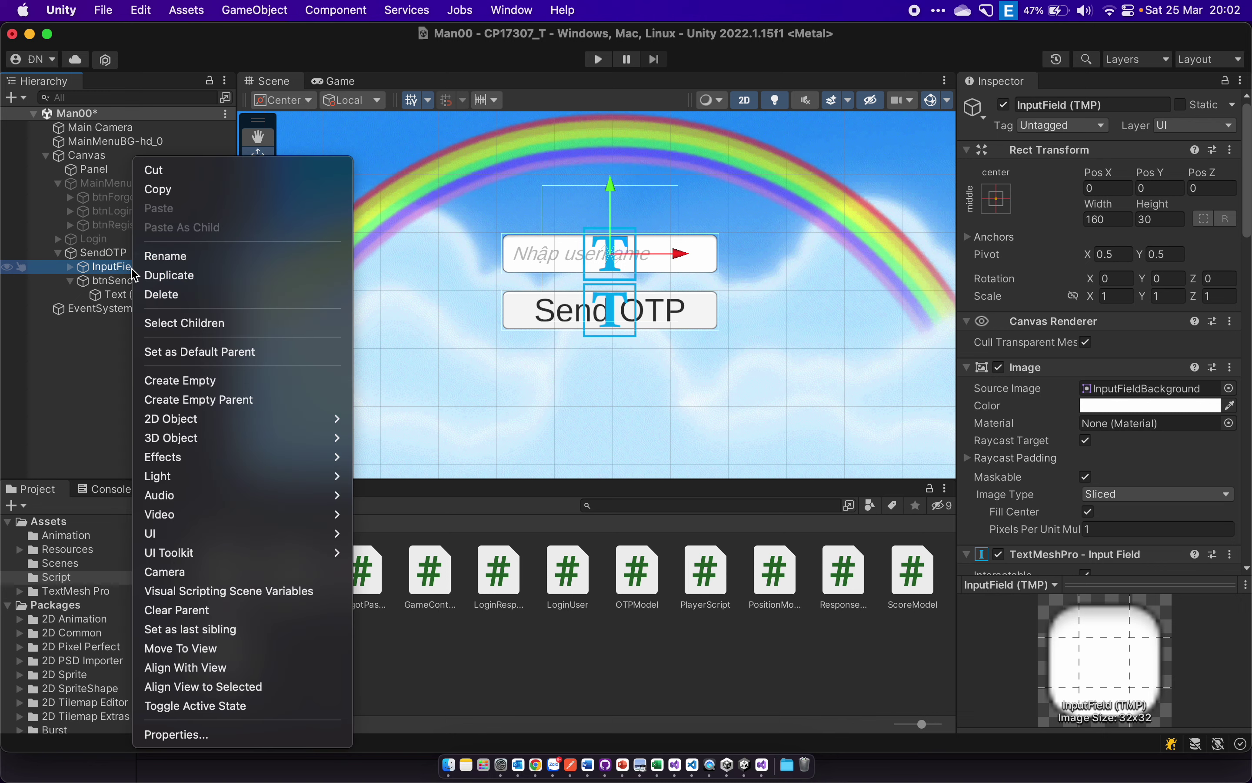
click(194, 256)
text(t)
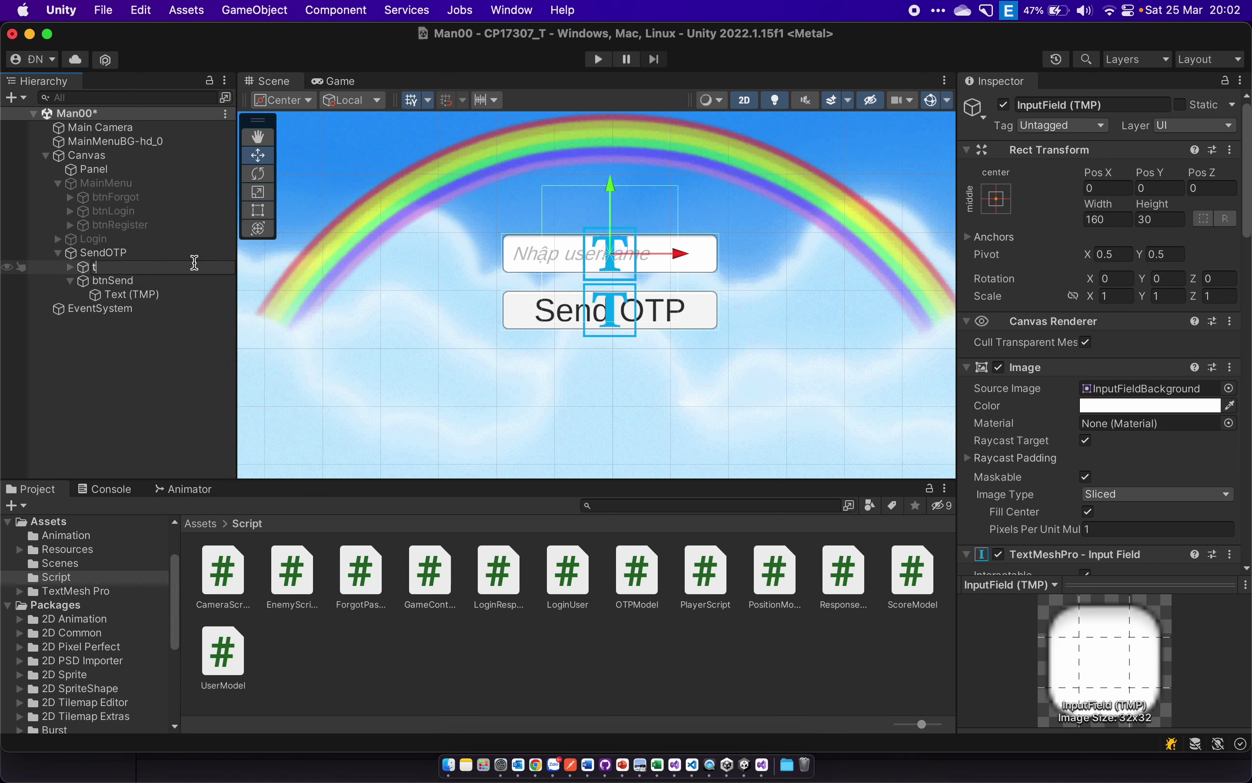
text(User)
key(Return)
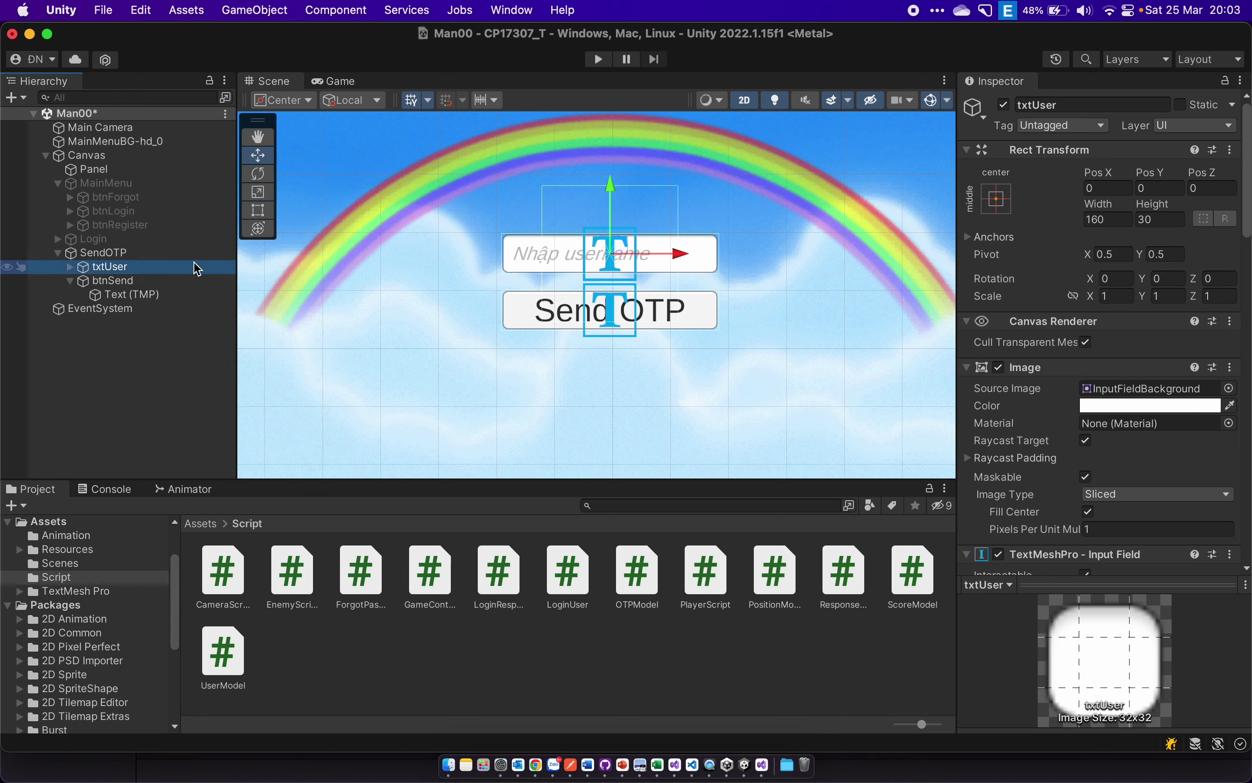
Try dragging txtUser into the Forgot Password script's Txt User slot, then inspect txtUser
click(131, 253)
mouse_move(123, 268)
mouse_down()
mouse_move(1146, 381)
mouse_move(1116, 369)
mouse_up()
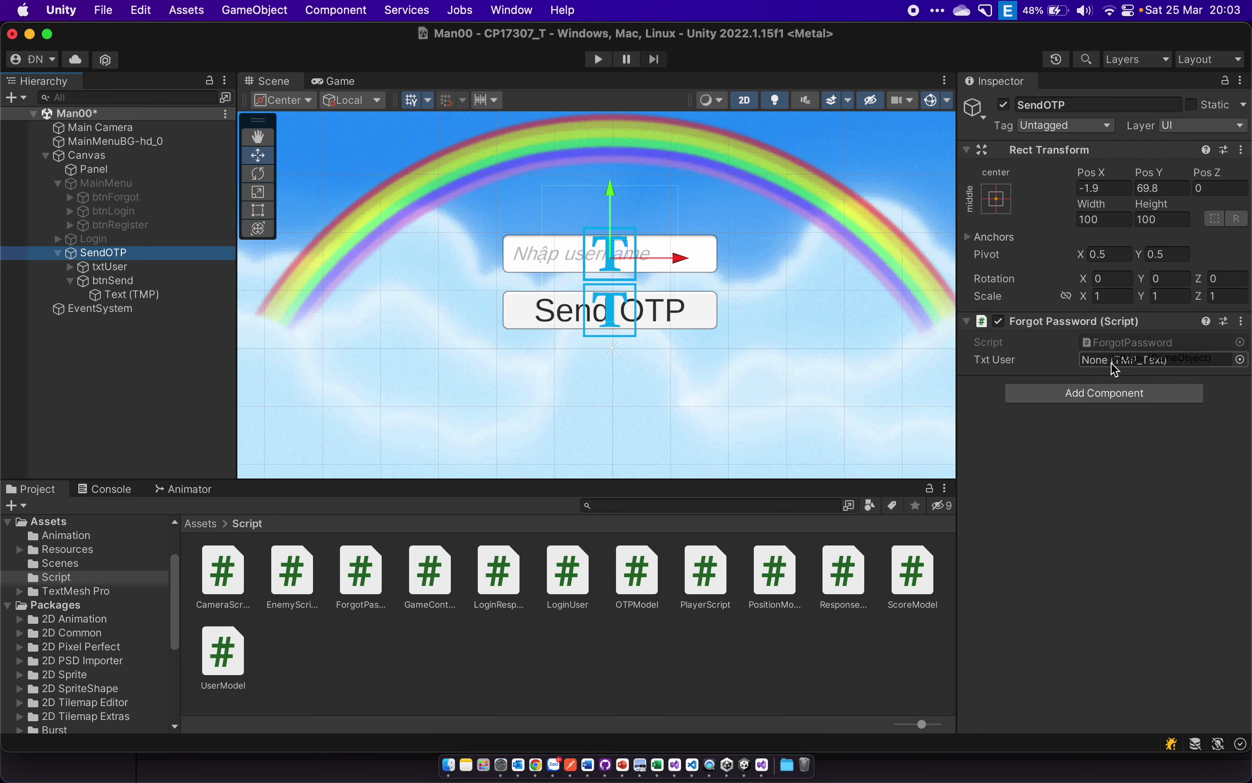
click(106, 267)
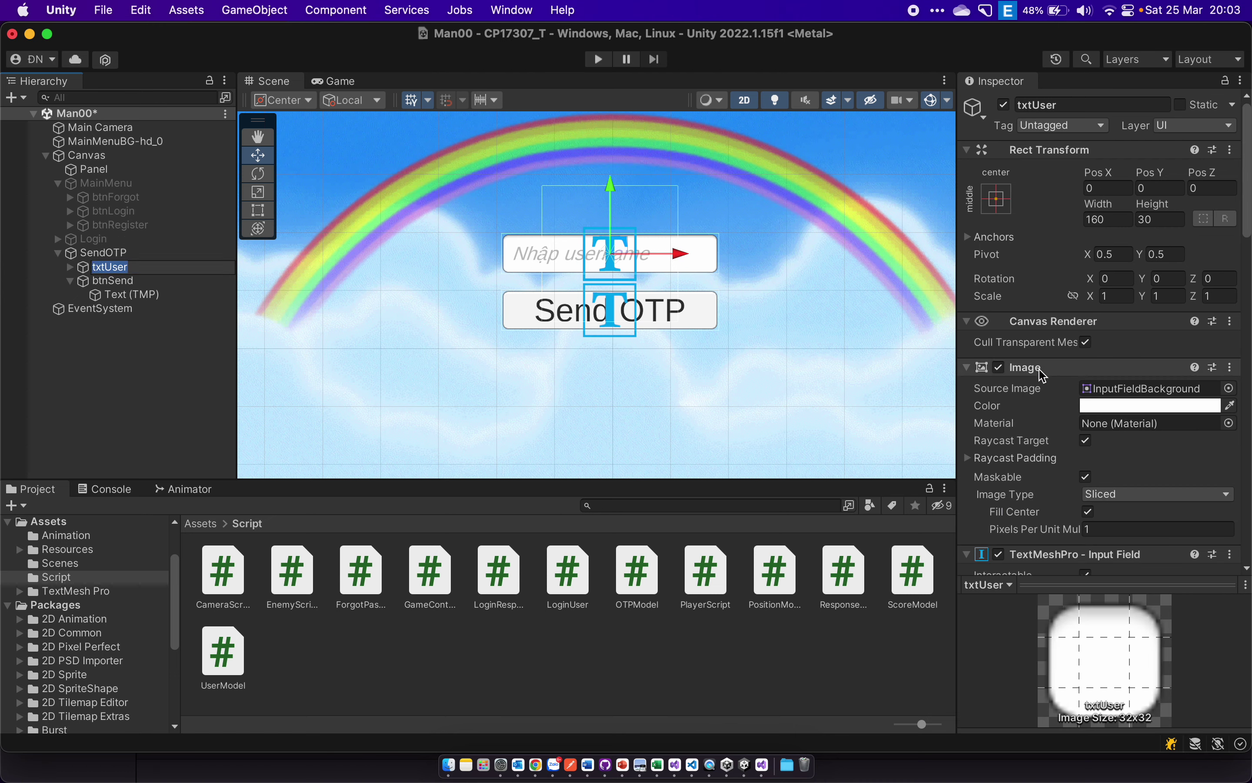
scroll(1042, 376, down, 2)
scroll(1043, 375, down, 5)
scroll(1041, 373, up, 6)
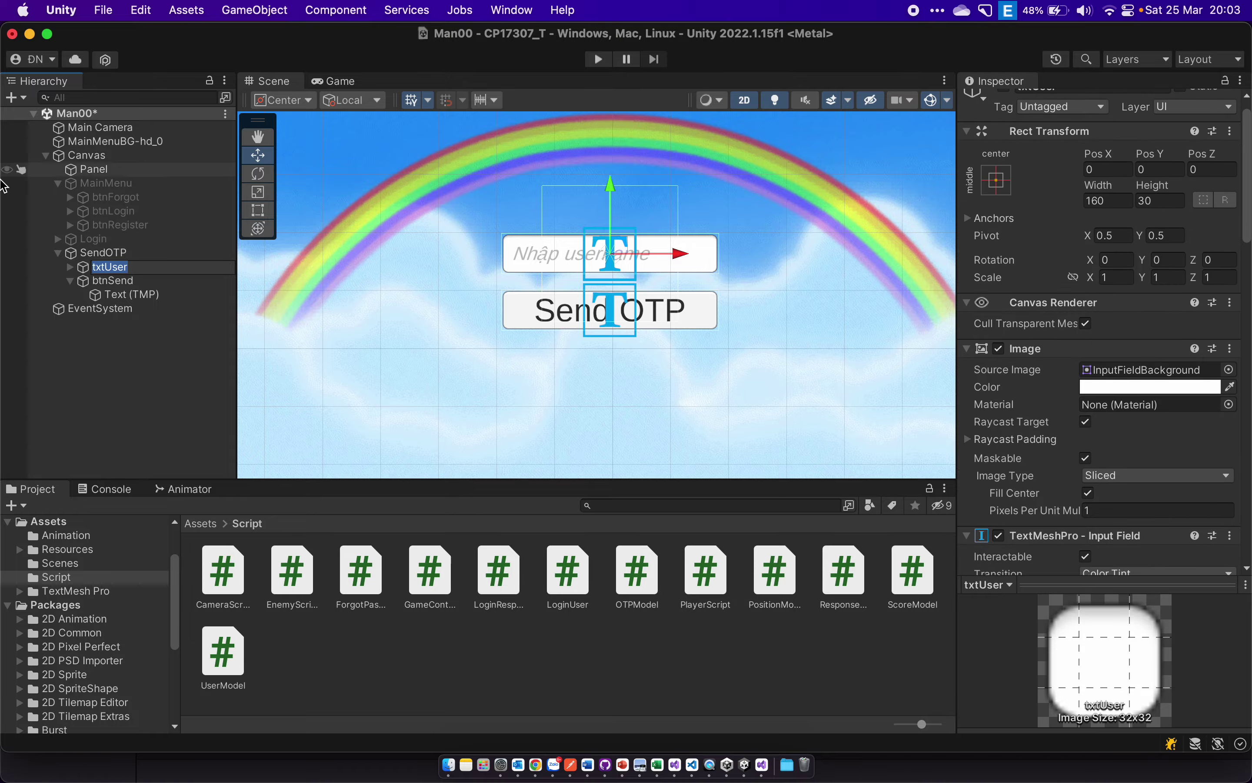
click(130, 282)
click(110, 266)
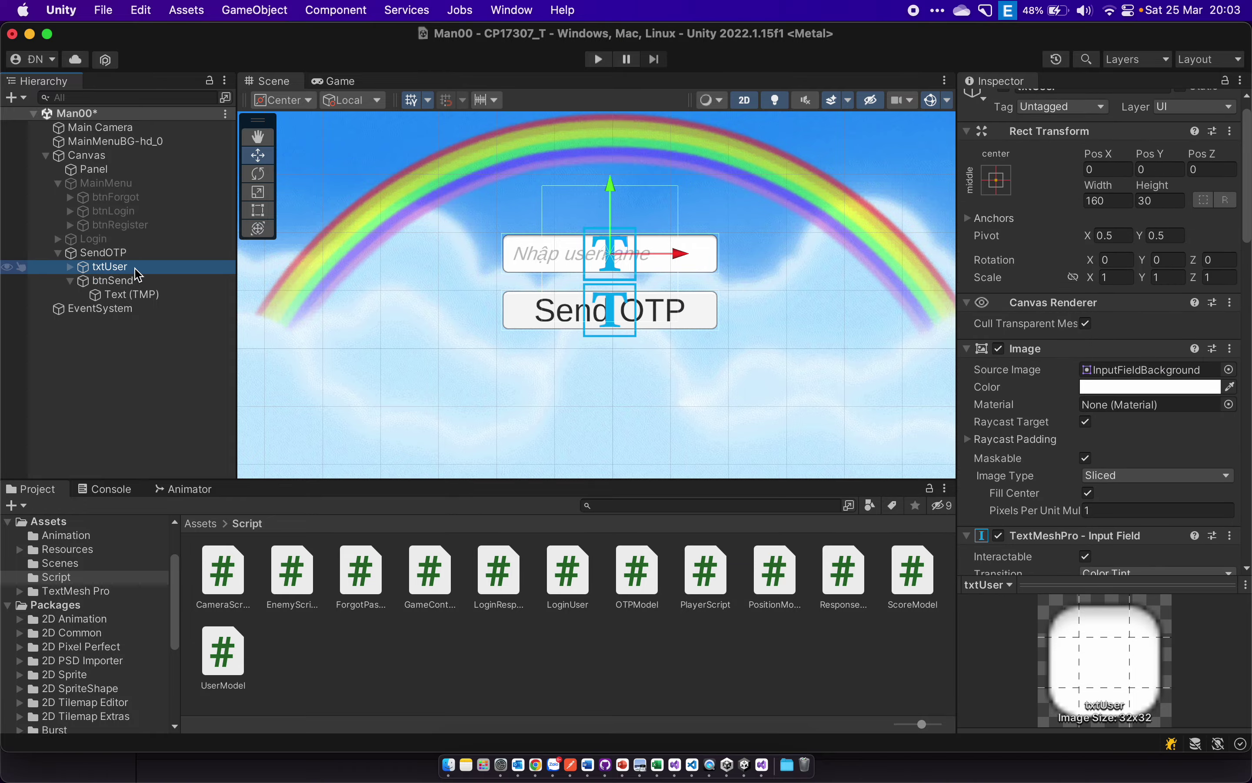
Glance at the script in Visual Studio, then return to Unity
key(ctrl+Up)
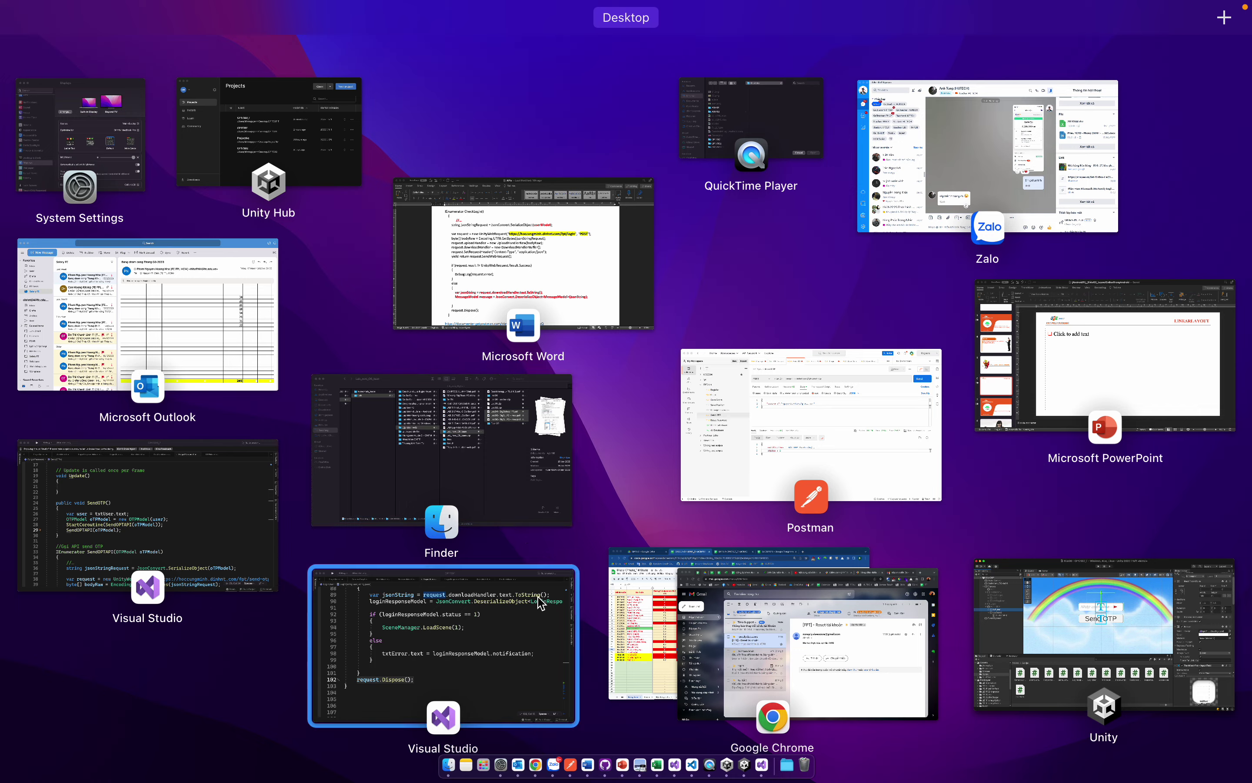
click(512, 628)
scroll(512, 518, up, 9)
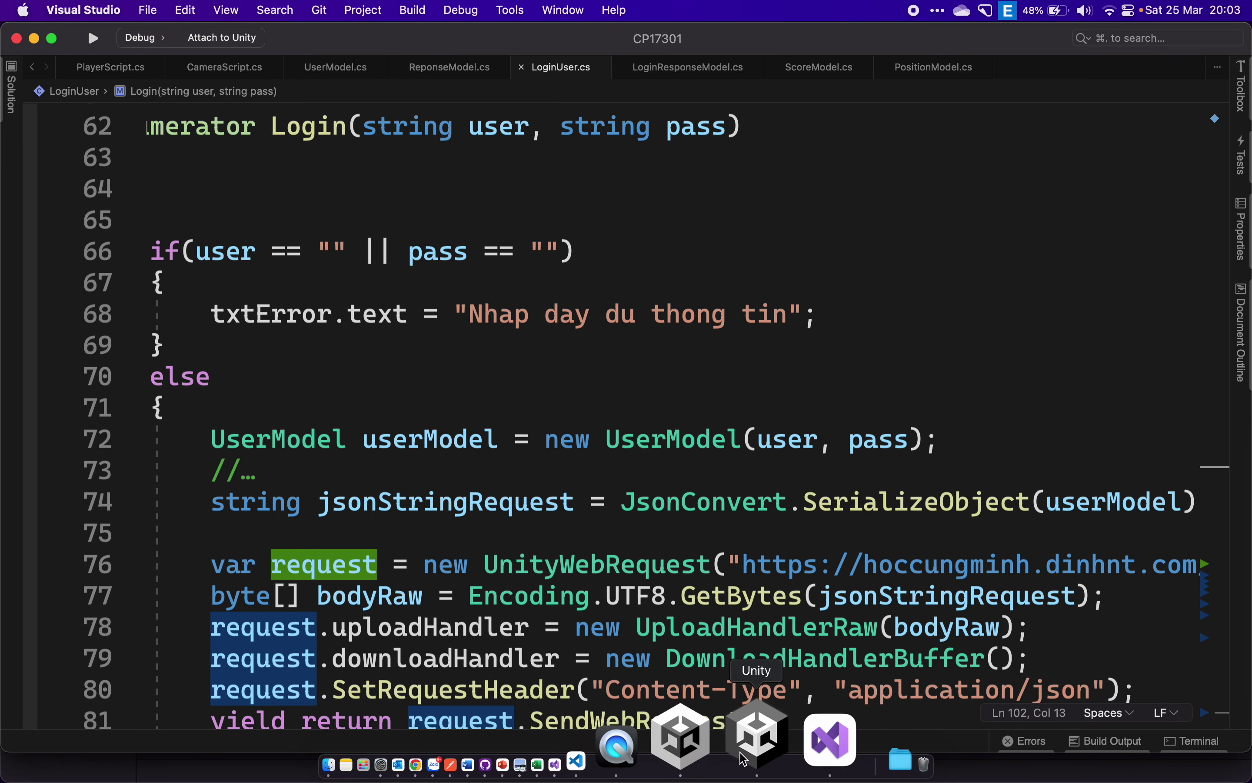
click(743, 757)
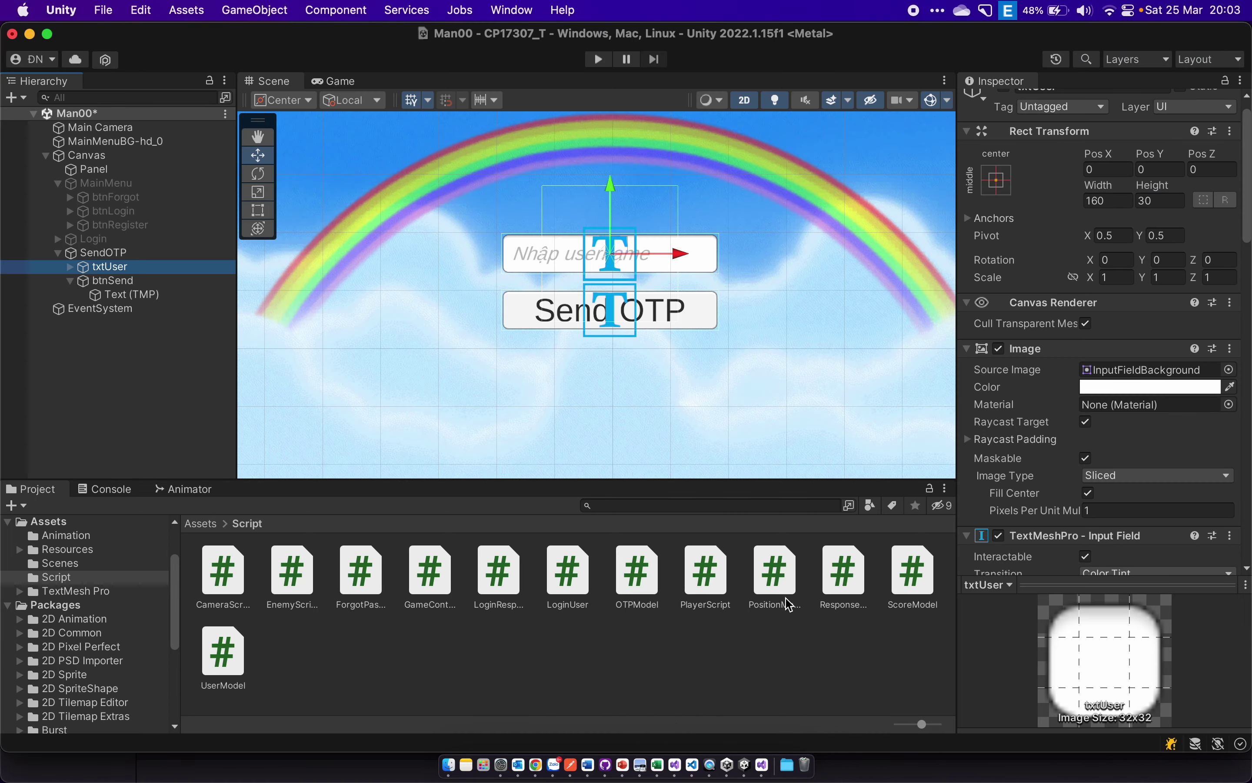
Open ForgotPassword.cs and start retyping the txtUser type on line 11
double_click(365, 585)
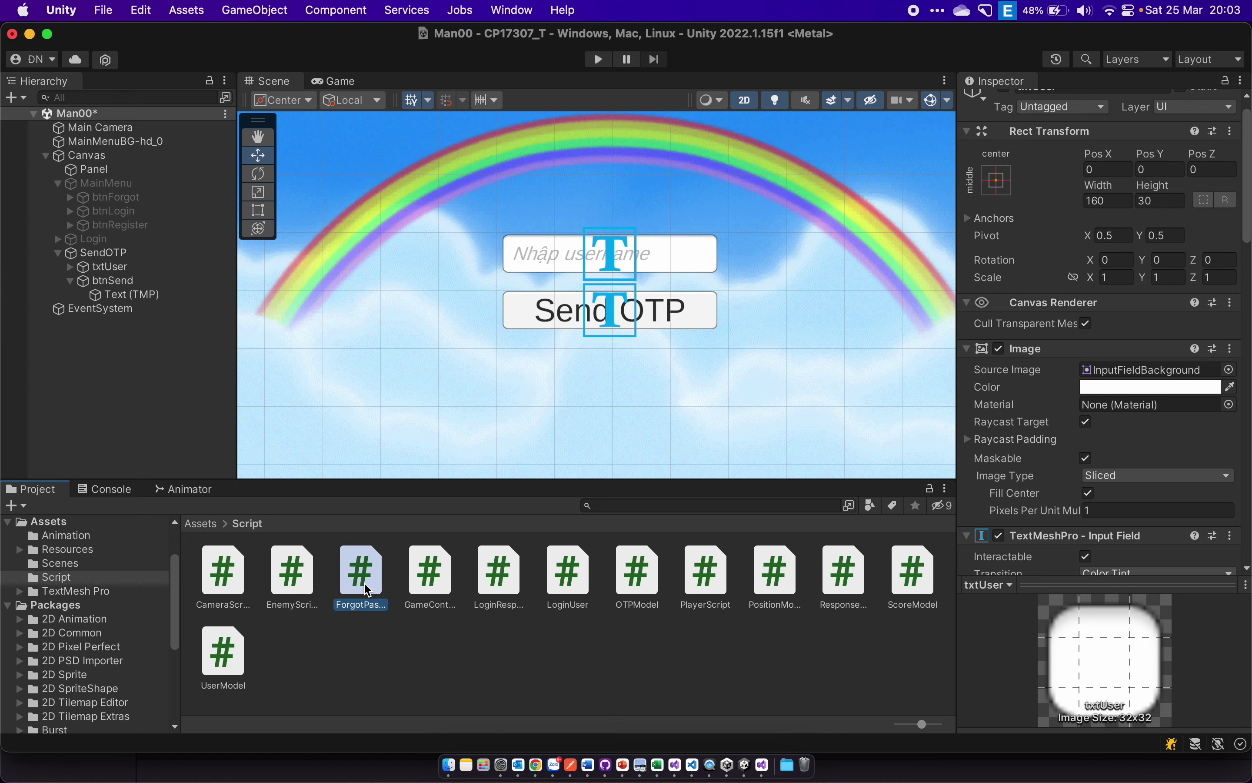
double_click(378, 405)
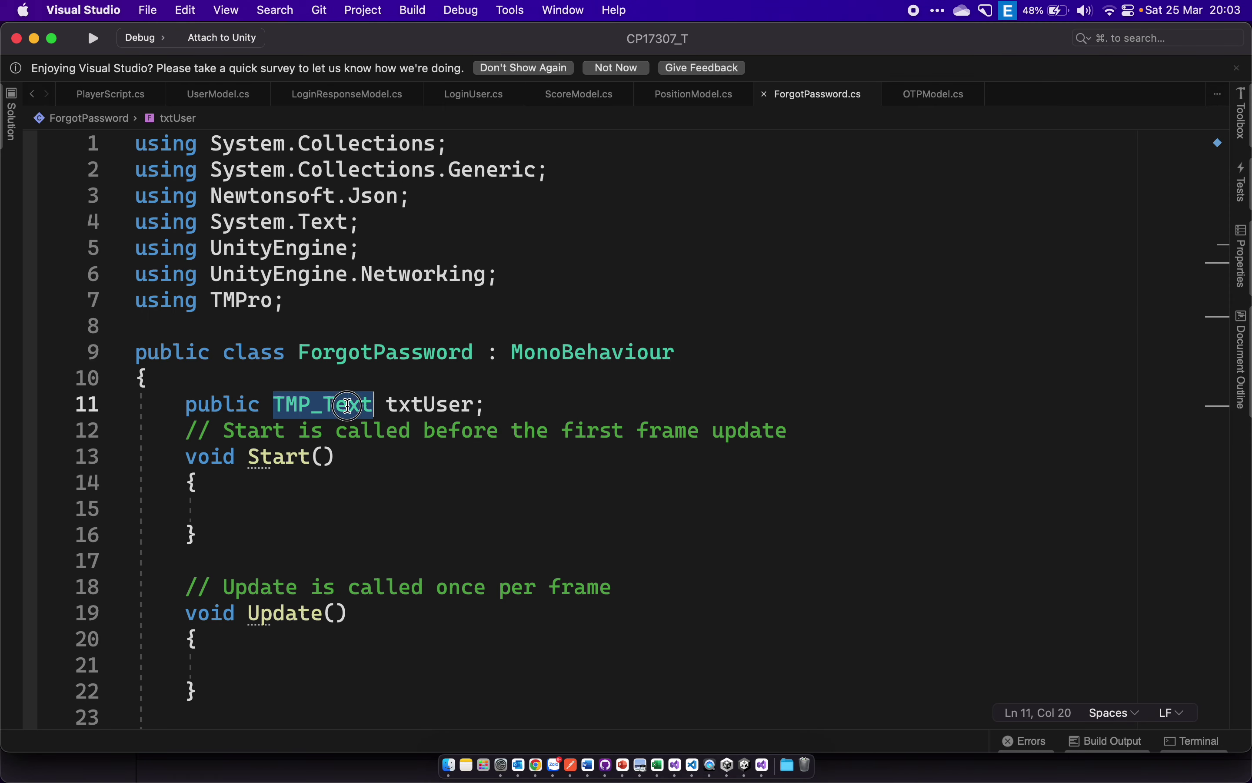
text(TMP_)
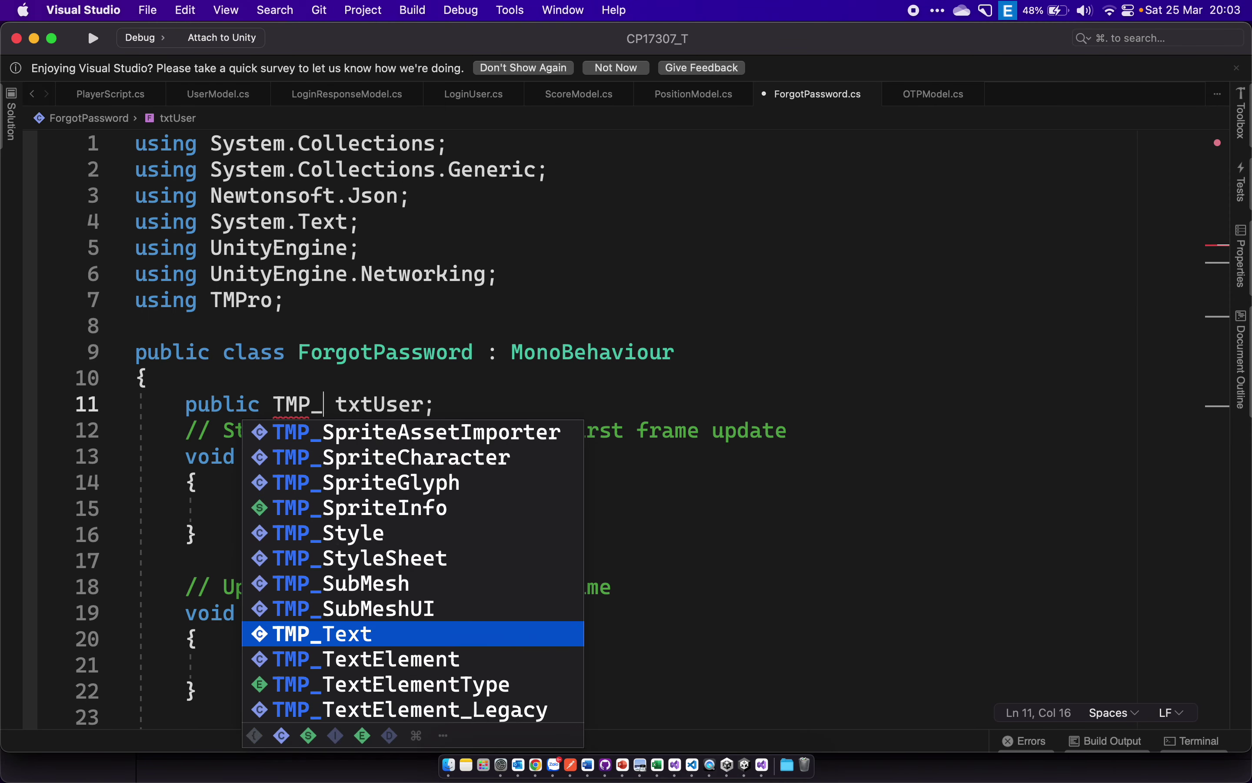
text(TEx)
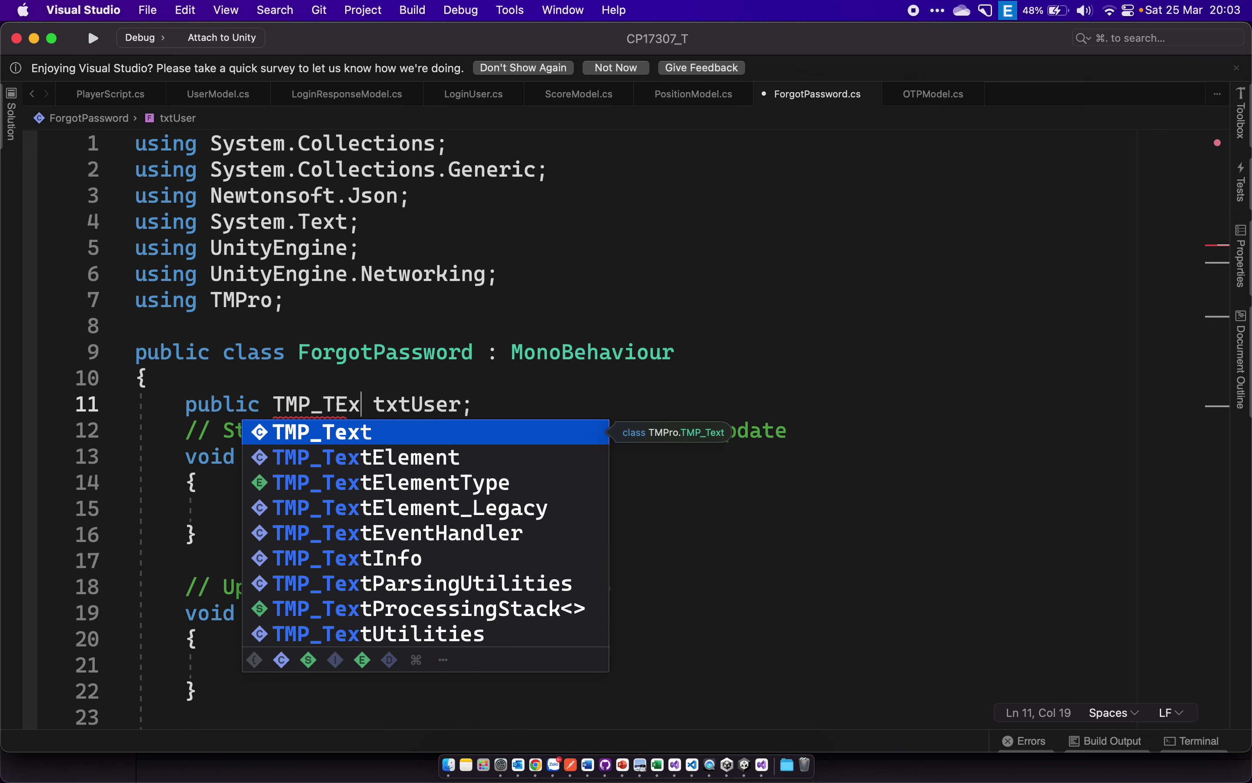
key(BackSpace)
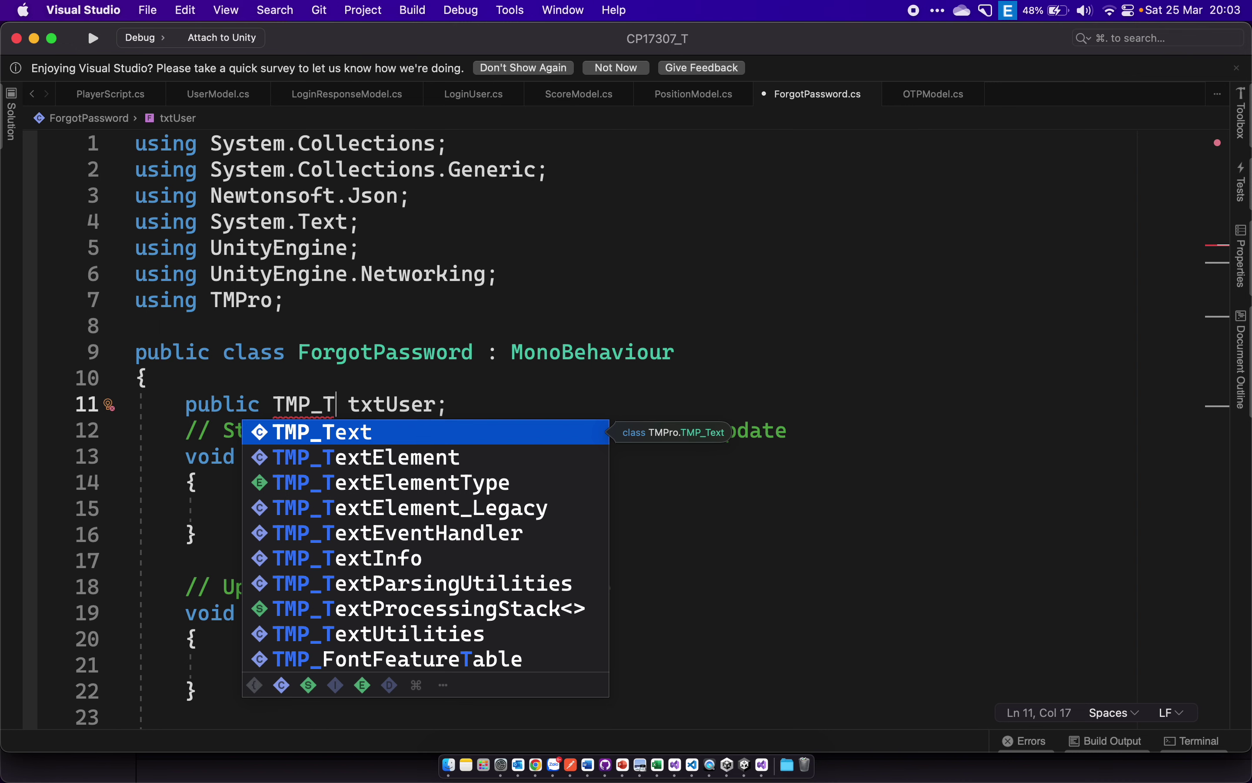
text(EX)
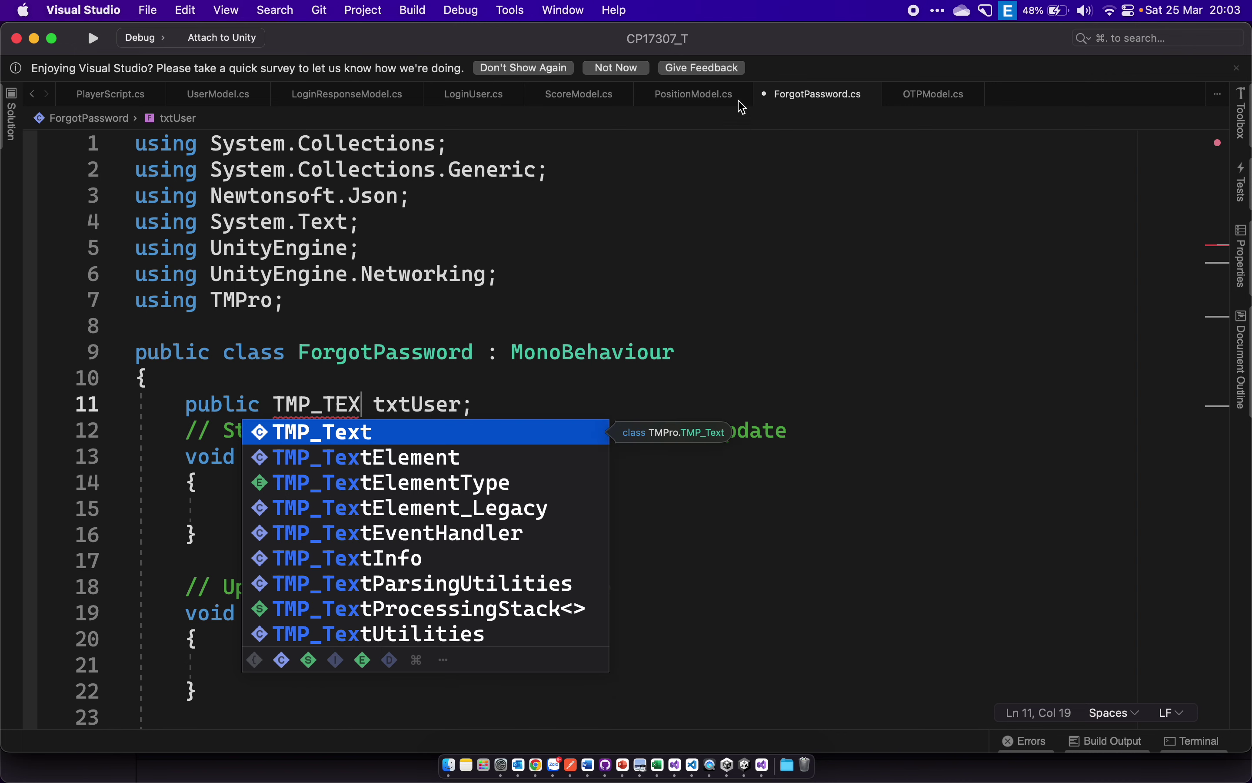
Check the TMP_InputField type used in the LoginUser script for reference
click(474, 95)
scroll(458, 437, up, 10)
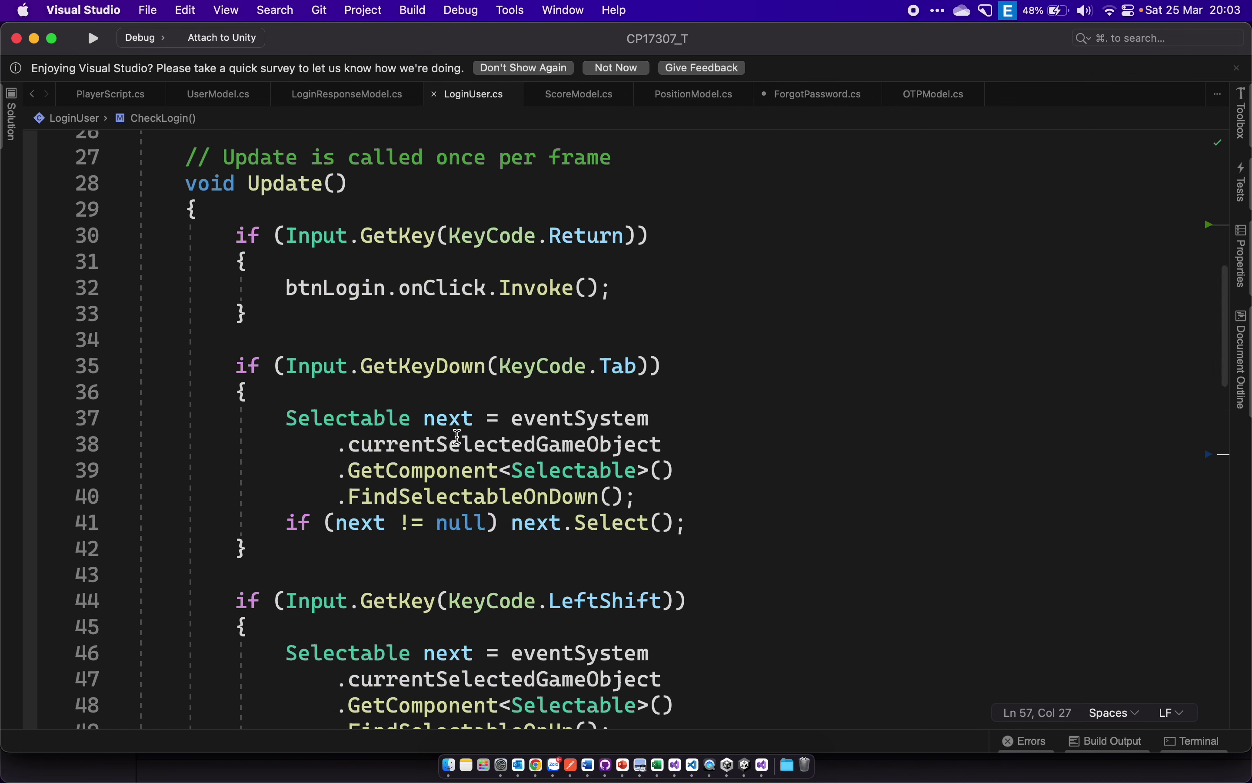
scroll(458, 437, up, 5)
click(399, 482)
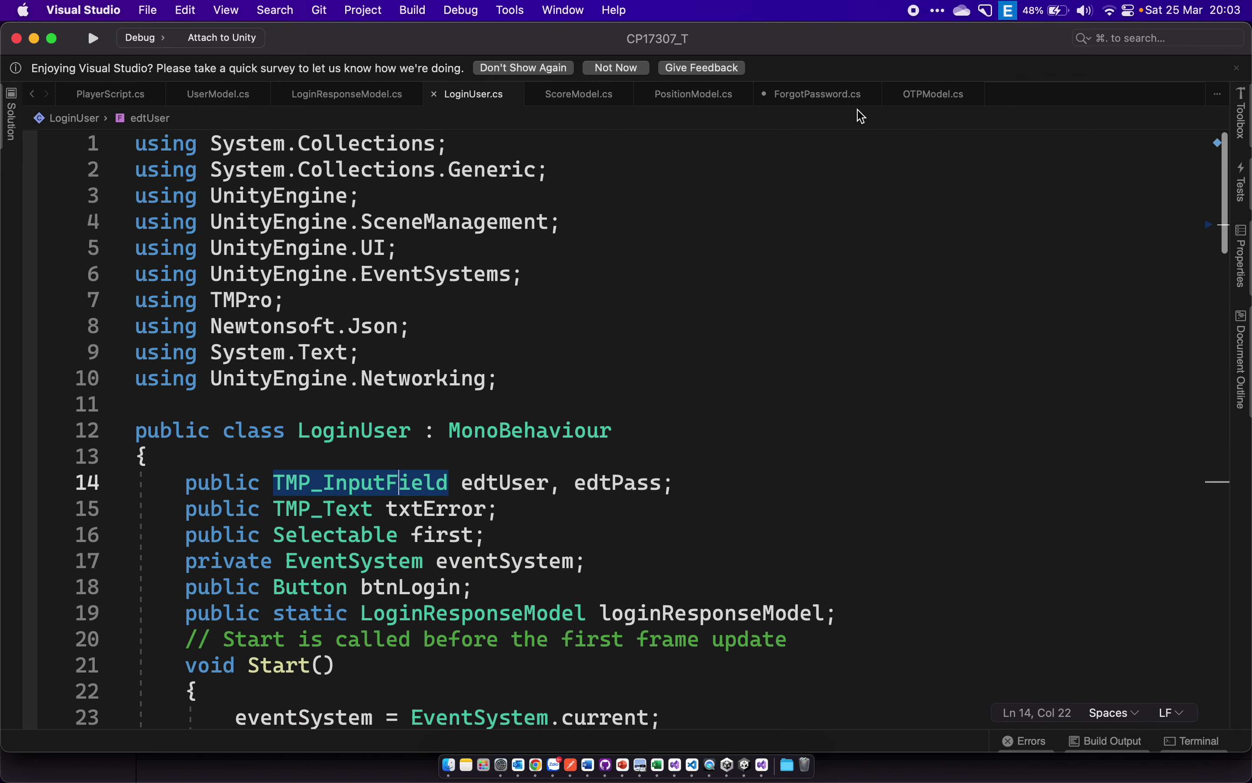
click(828, 95)
Declare txtUser on line 11 as TMP_InputField and save ForgotPassword.cs
mouse_move(325, 406)
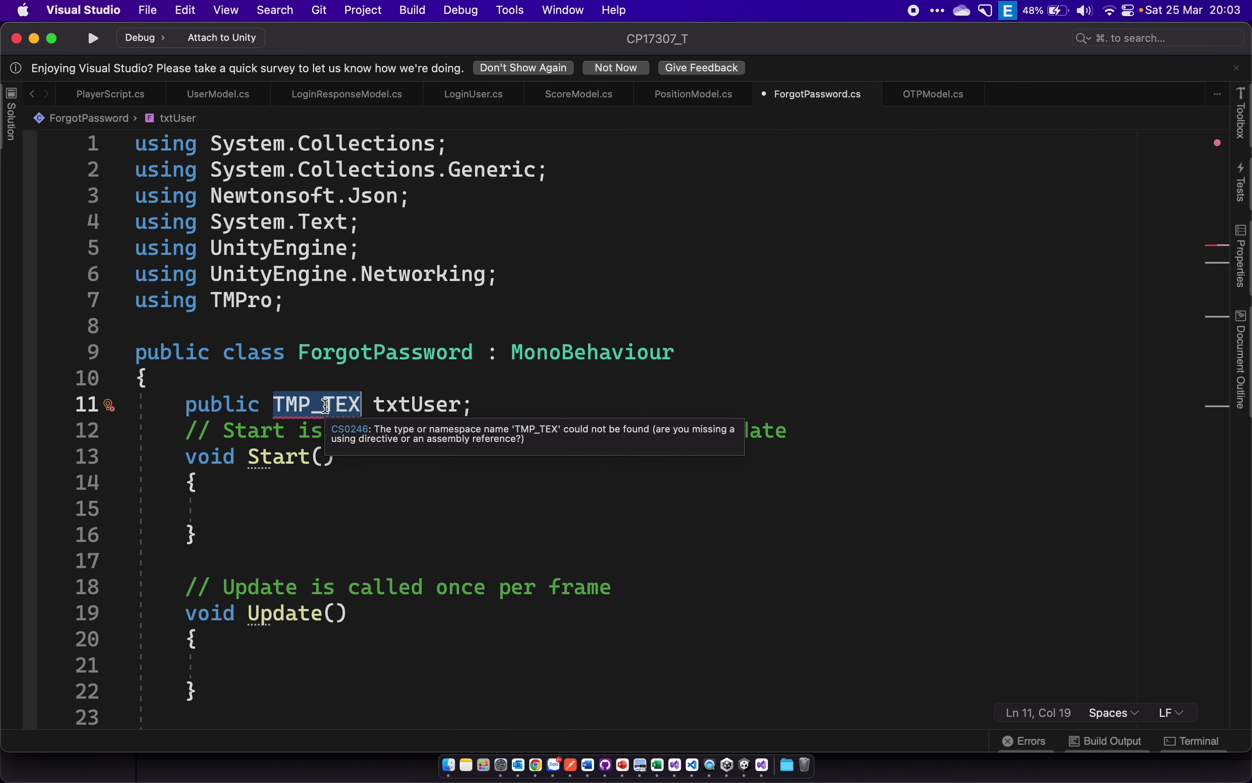
text(TMP_I)
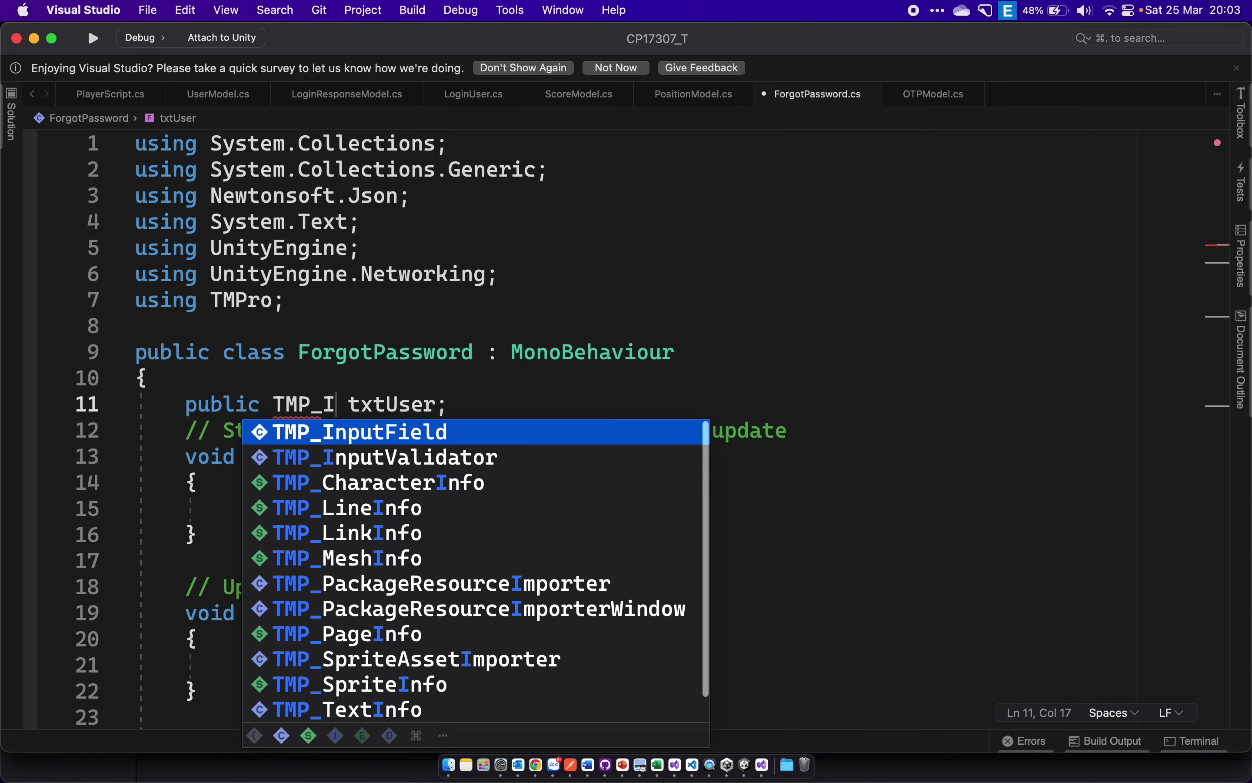
text(n)
key(Return)
click(528, 535)
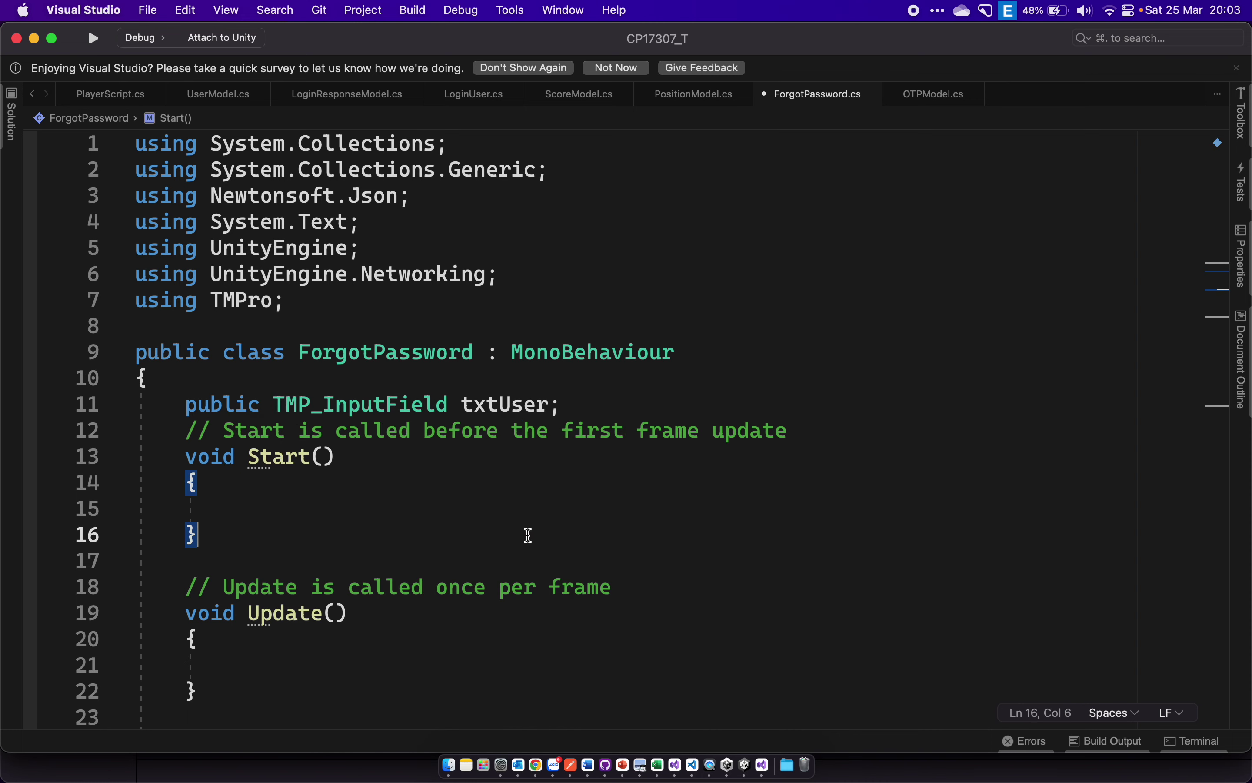
key(super+s)
key(ctrl+Up)
Drag ForgotPassword.cs onto SendOTP and assign txtUser to its Txt User field
click(734, 562)
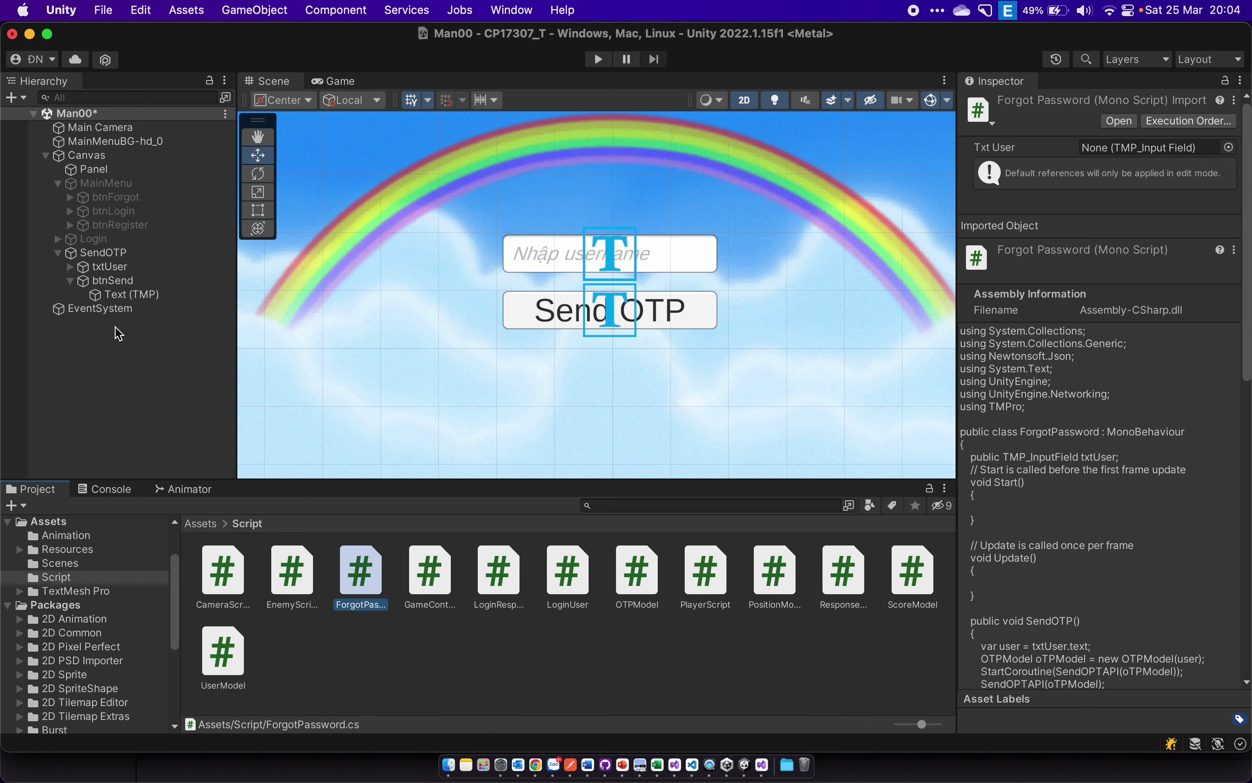
drag(361, 571, 103, 253)
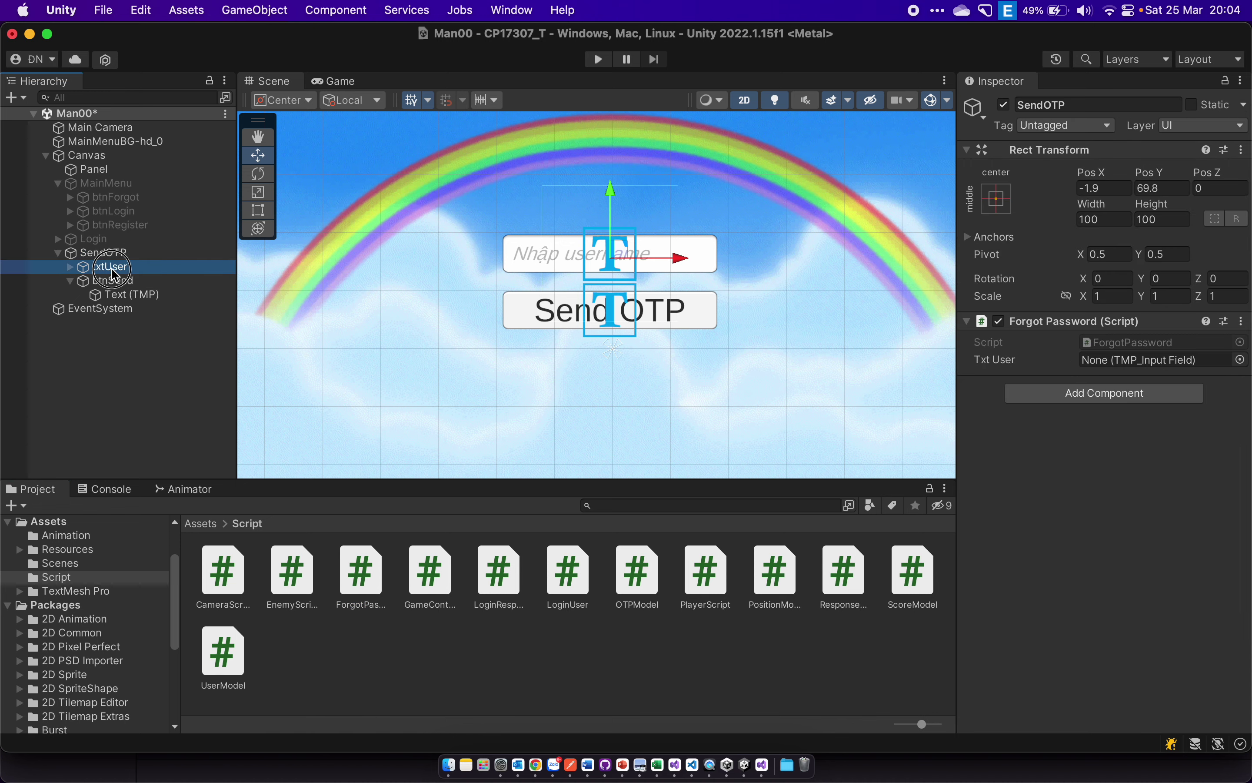
mouse_move(110, 266)
mouse_down()
mouse_move(1171, 375)
mouse_move(1167, 365)
mouse_up()
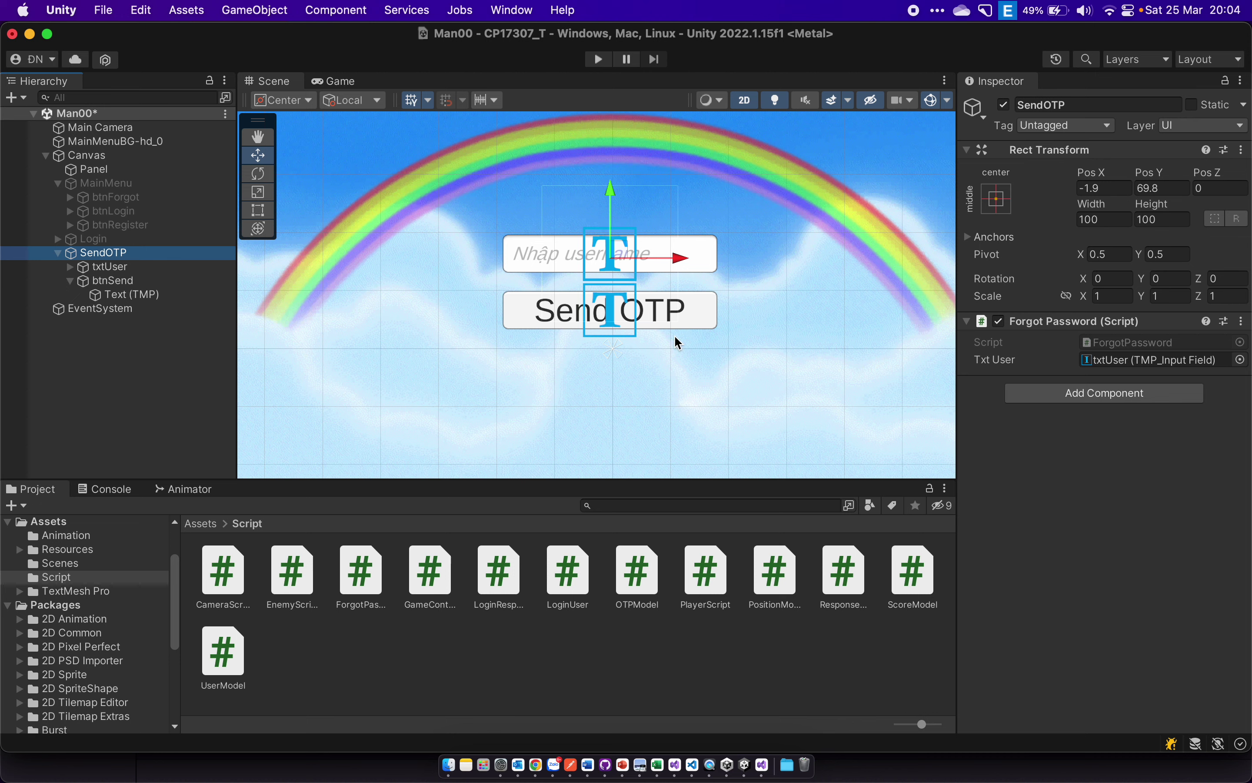
Add a btnSend On Click entry targeting SendOTP that calls ForgotPassword > SendOTP()
click(144, 283)
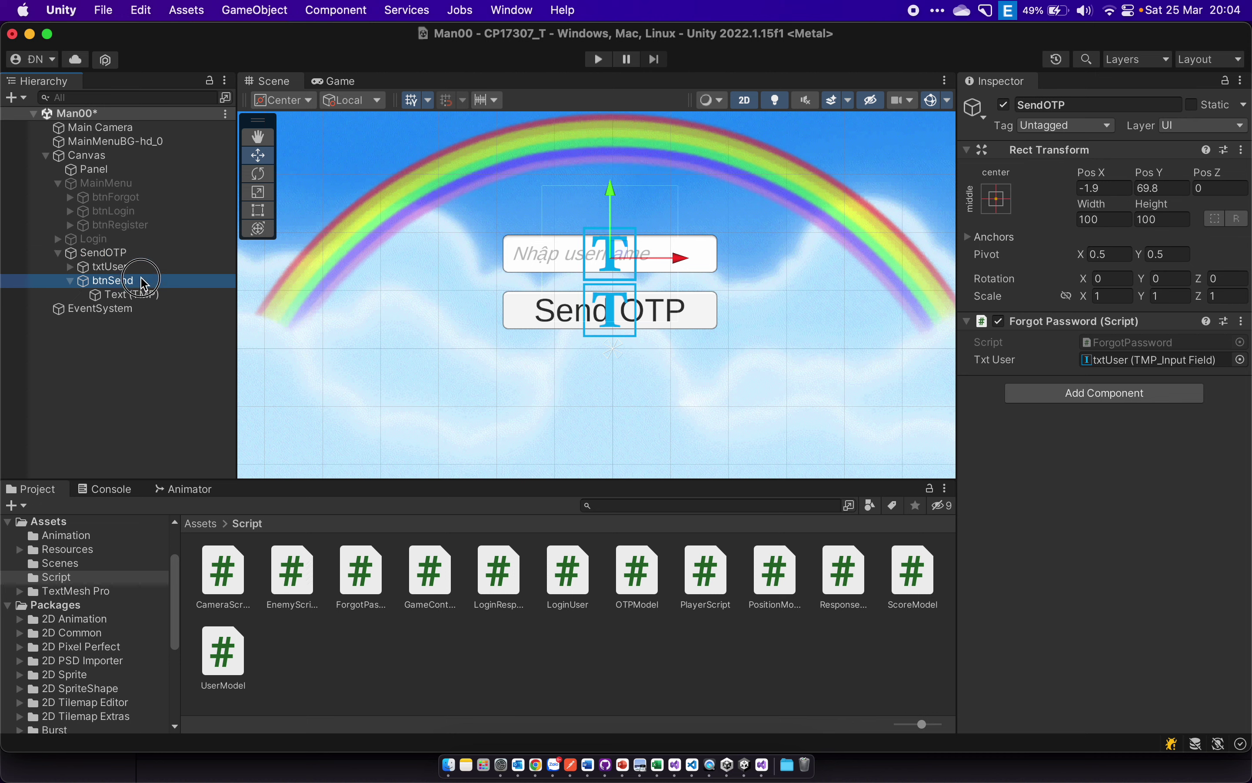
scroll(1143, 527, down, 4)
scroll(1142, 527, down, 5)
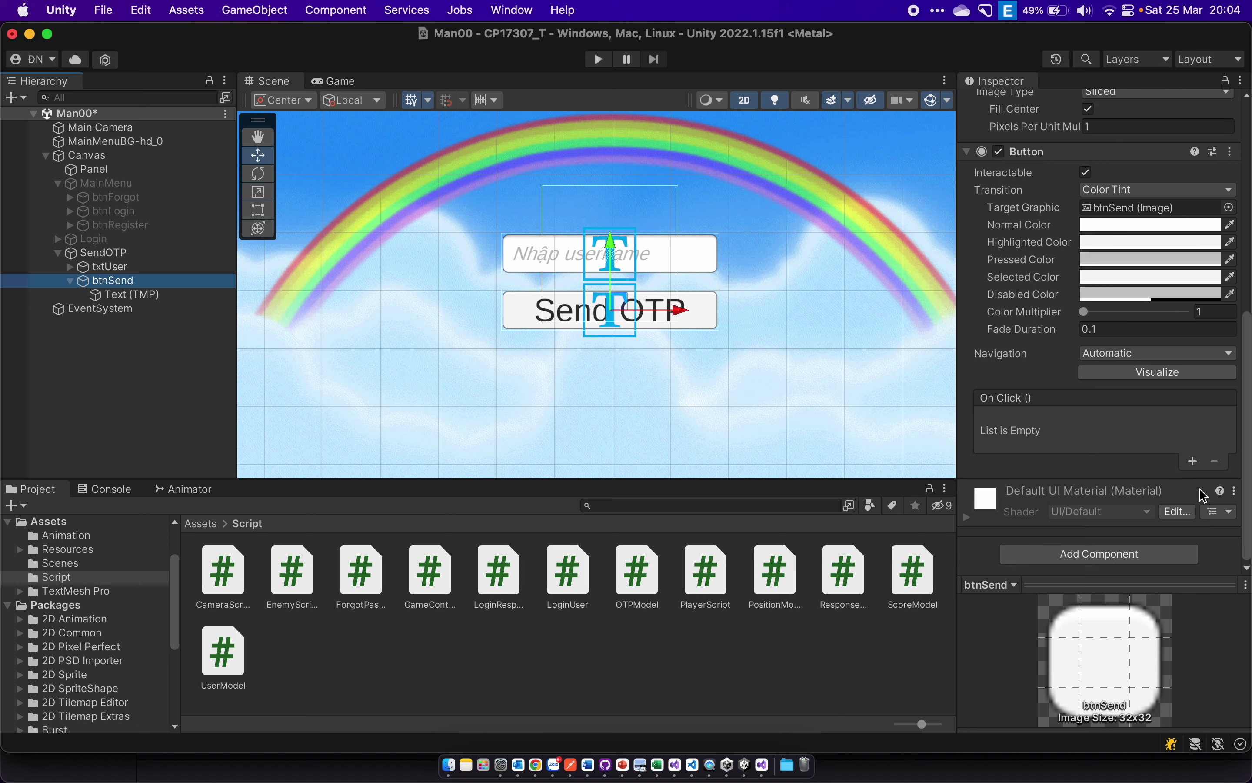
click(1194, 461)
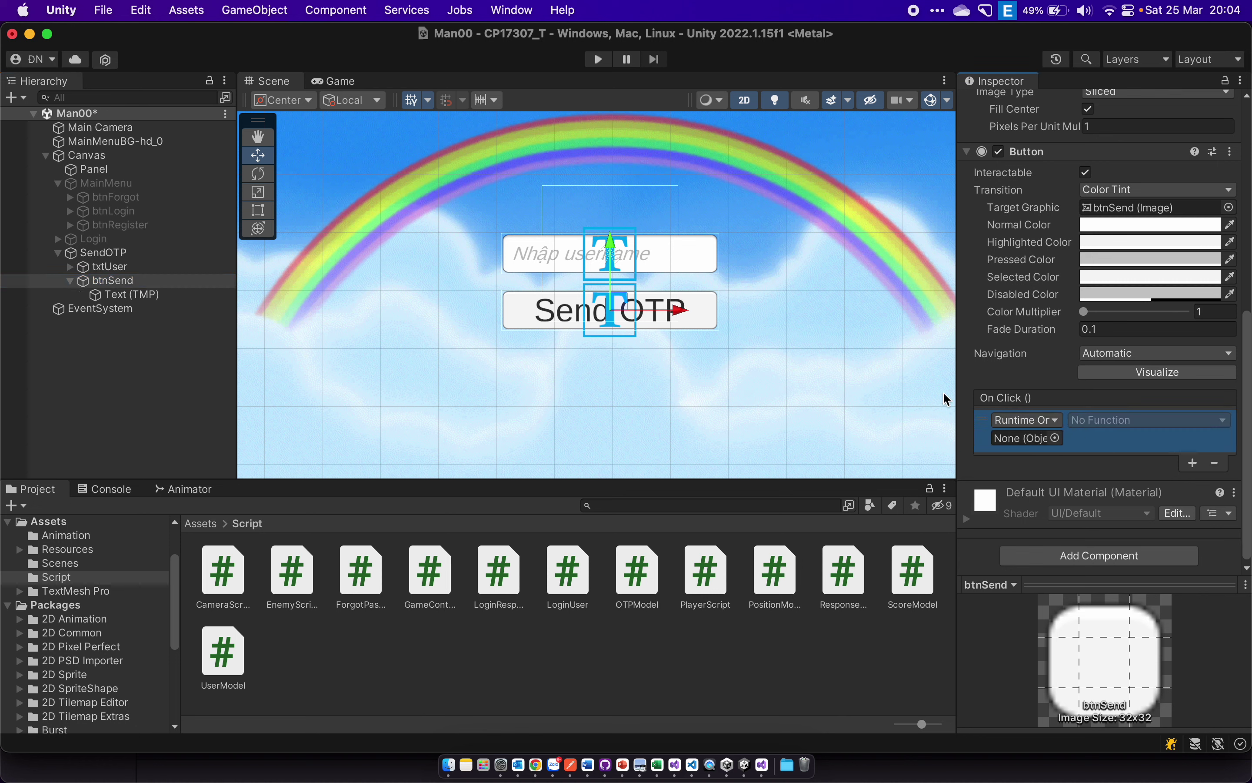
drag(134, 254, 1012, 440)
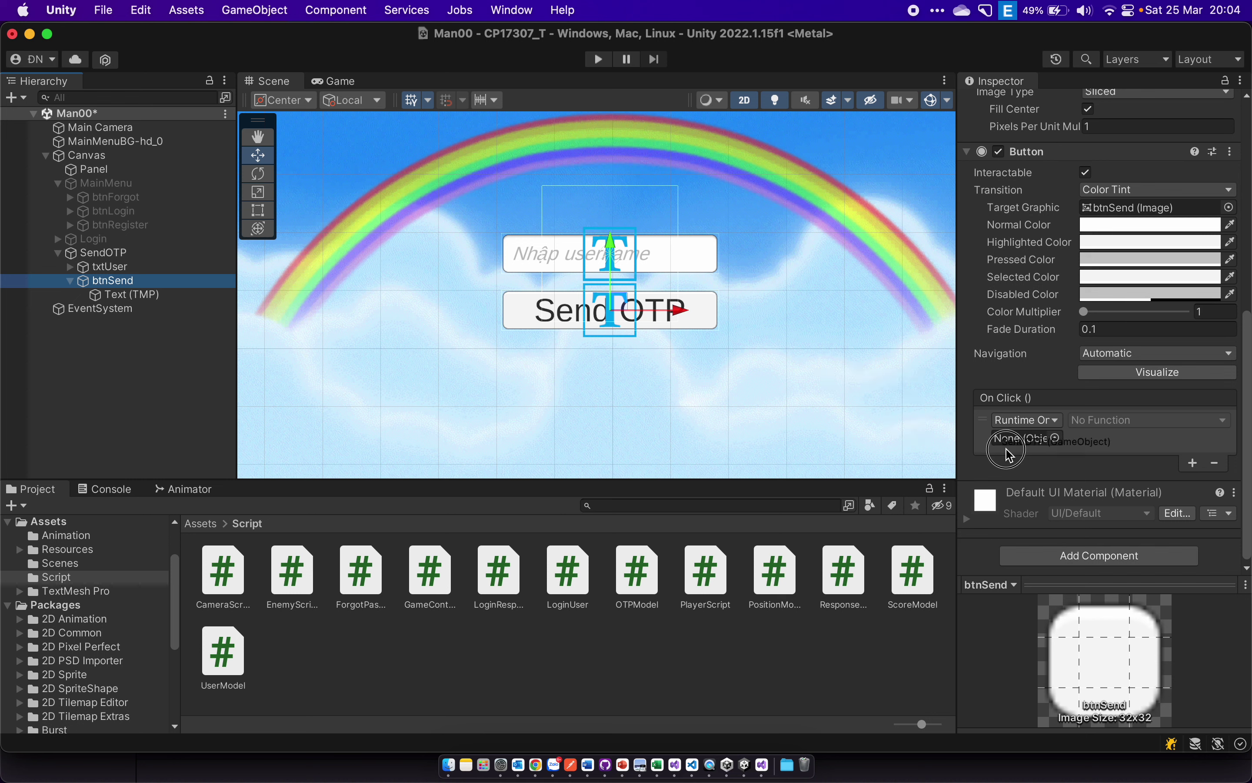
click(1141, 420)
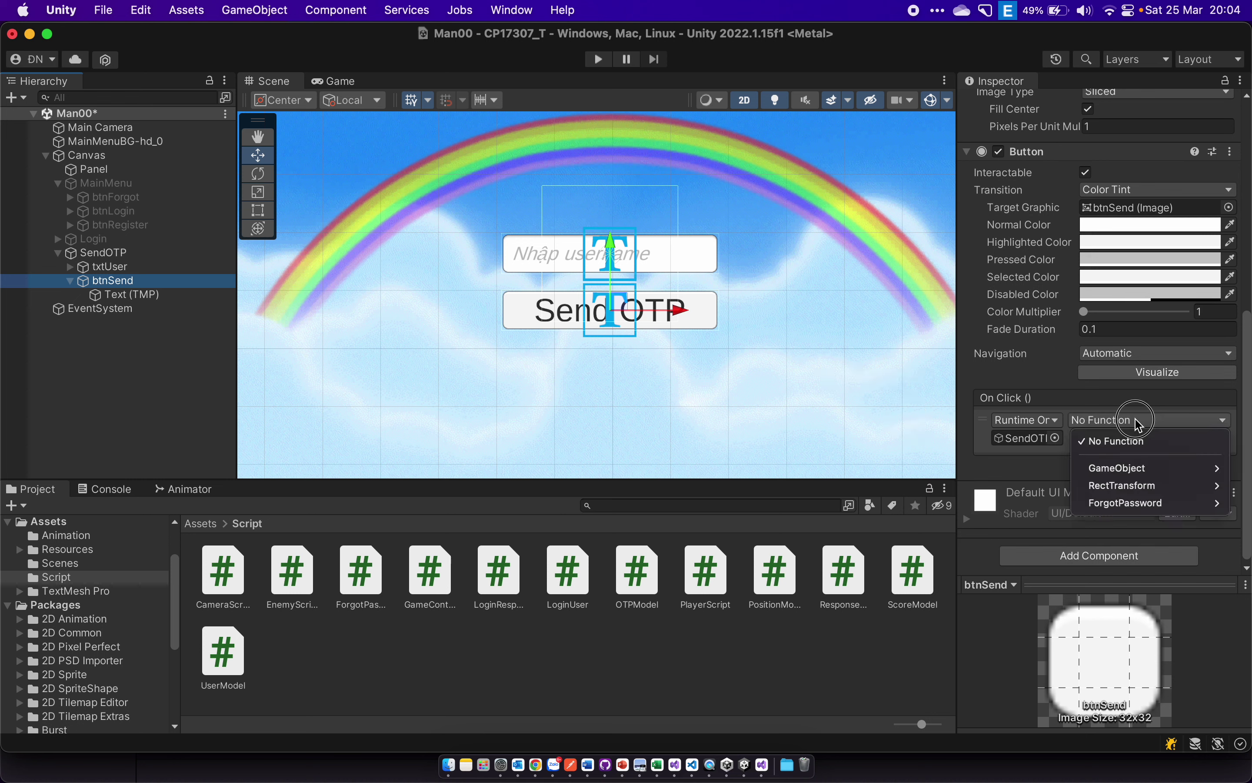
mouse_move(1119, 496)
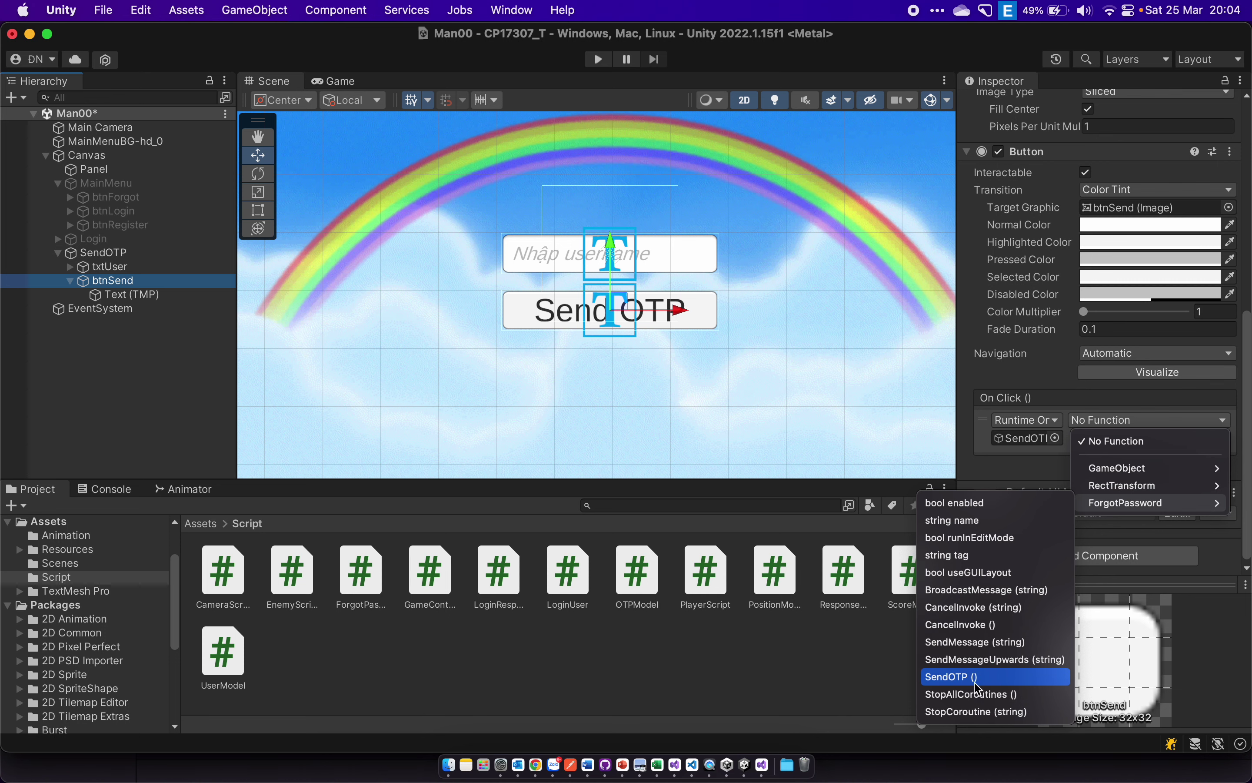
click(983, 676)
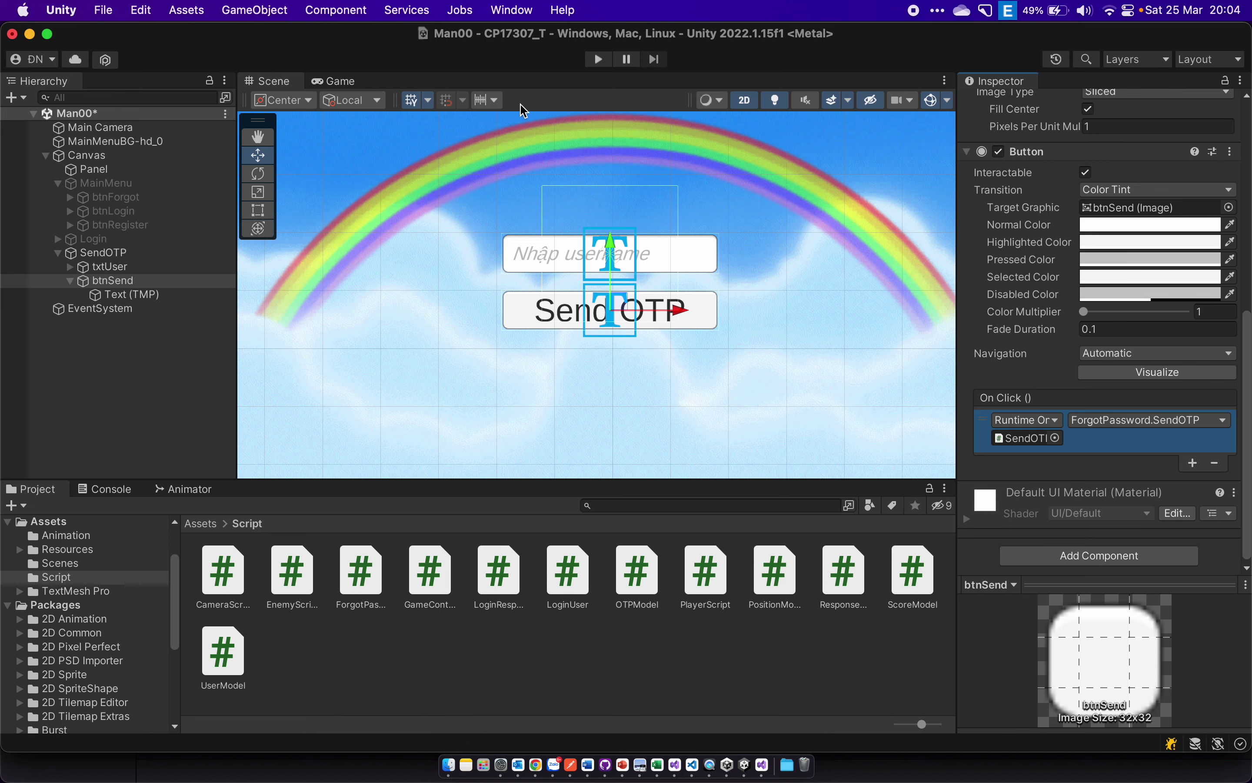
Enter Play mode, type the user's Gmail address as username, and click Send OTP
click(598, 60)
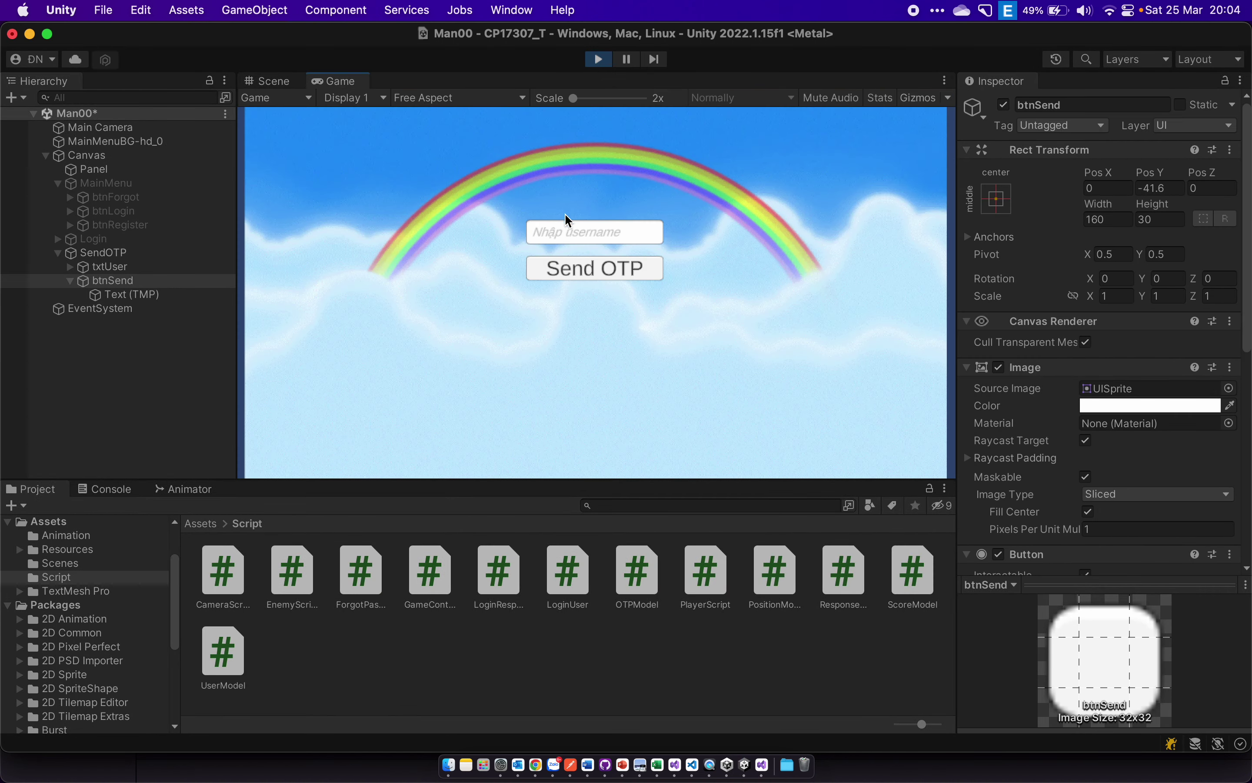
click(569, 232)
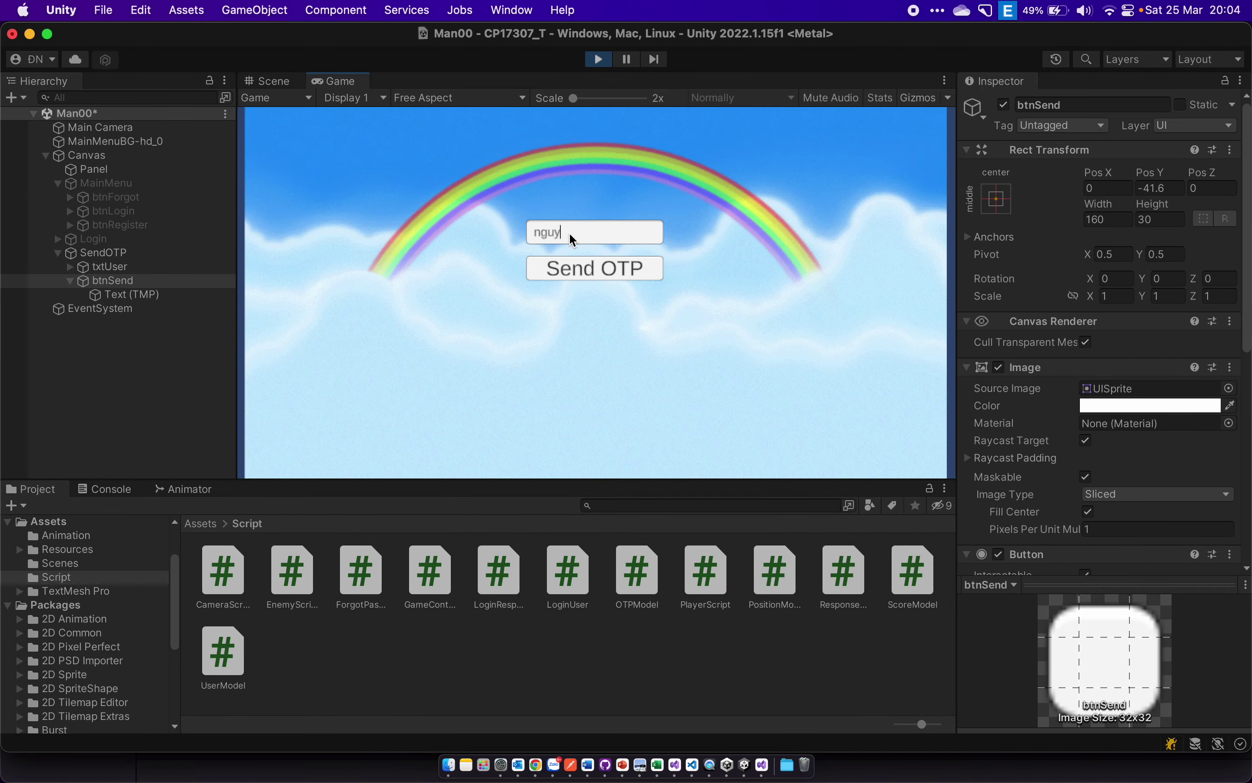
click(611, 269)
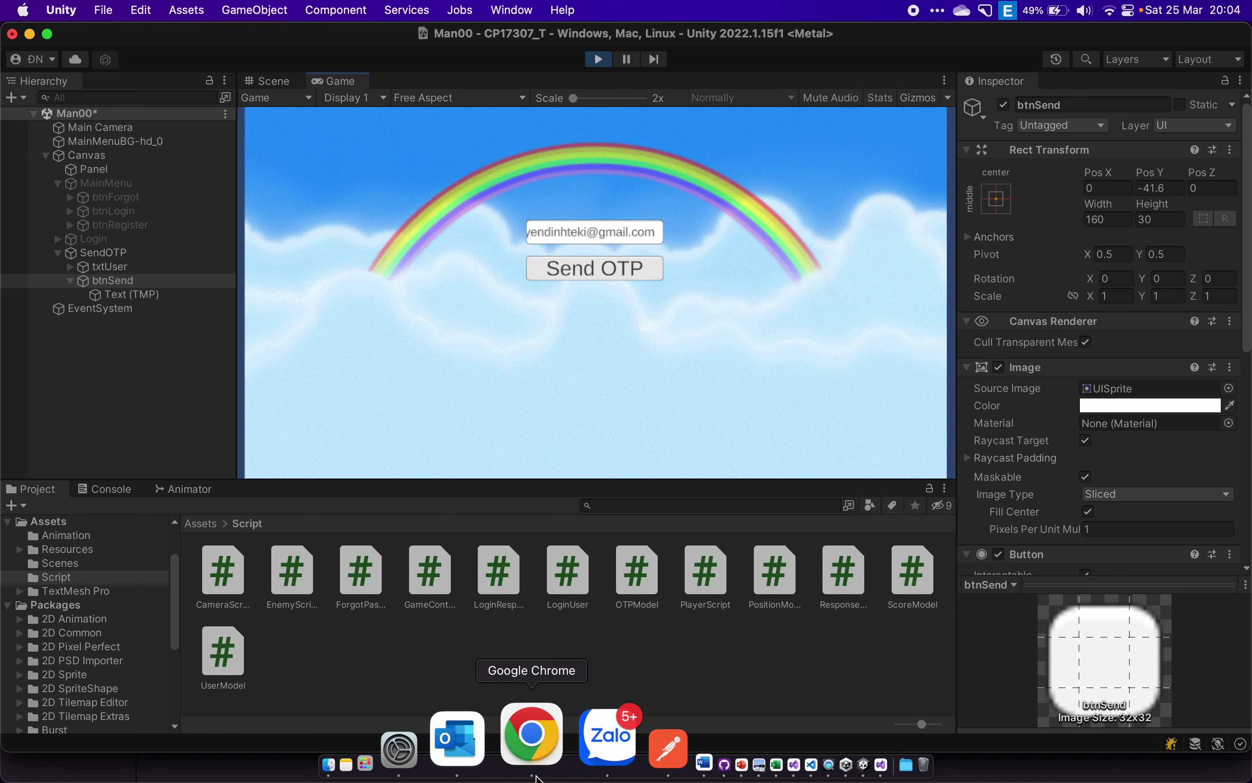
Reload Gmail in Chrome and open the new [FPT] - Reset tài khoản email
click(536, 776)
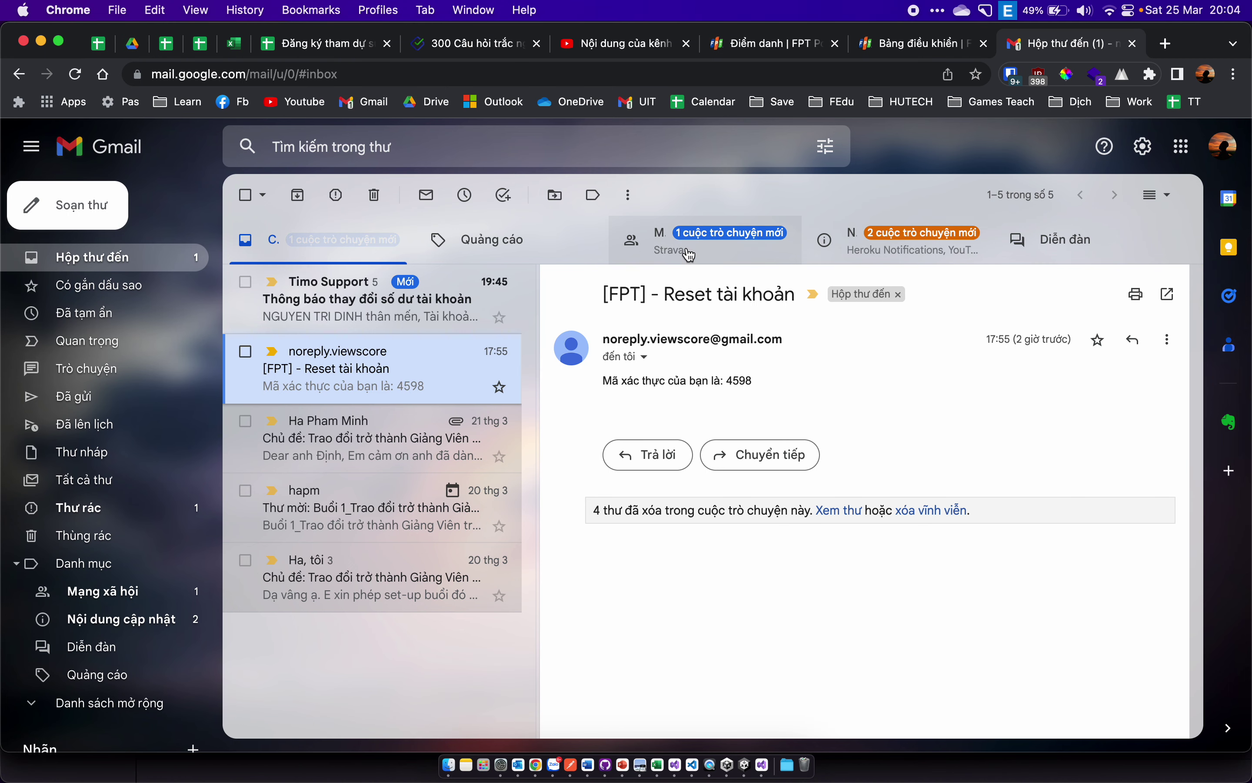
click(75, 74)
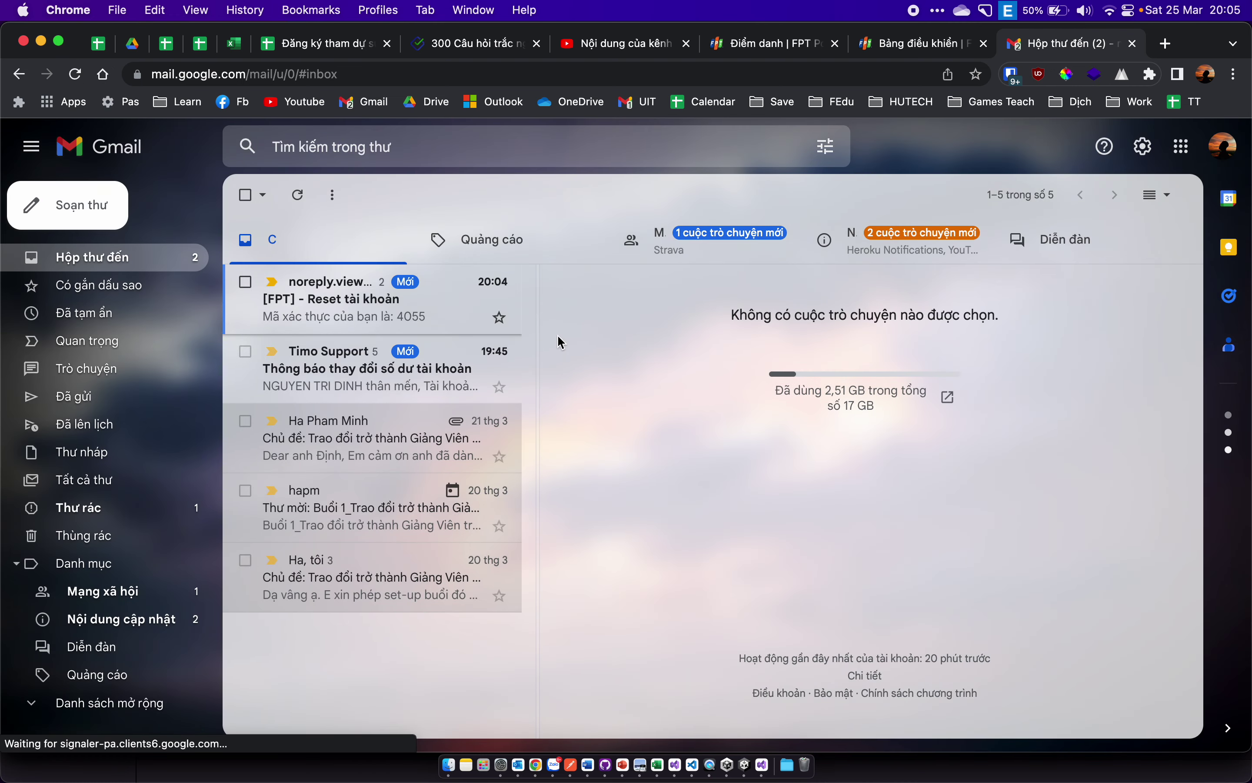
click(370, 299)
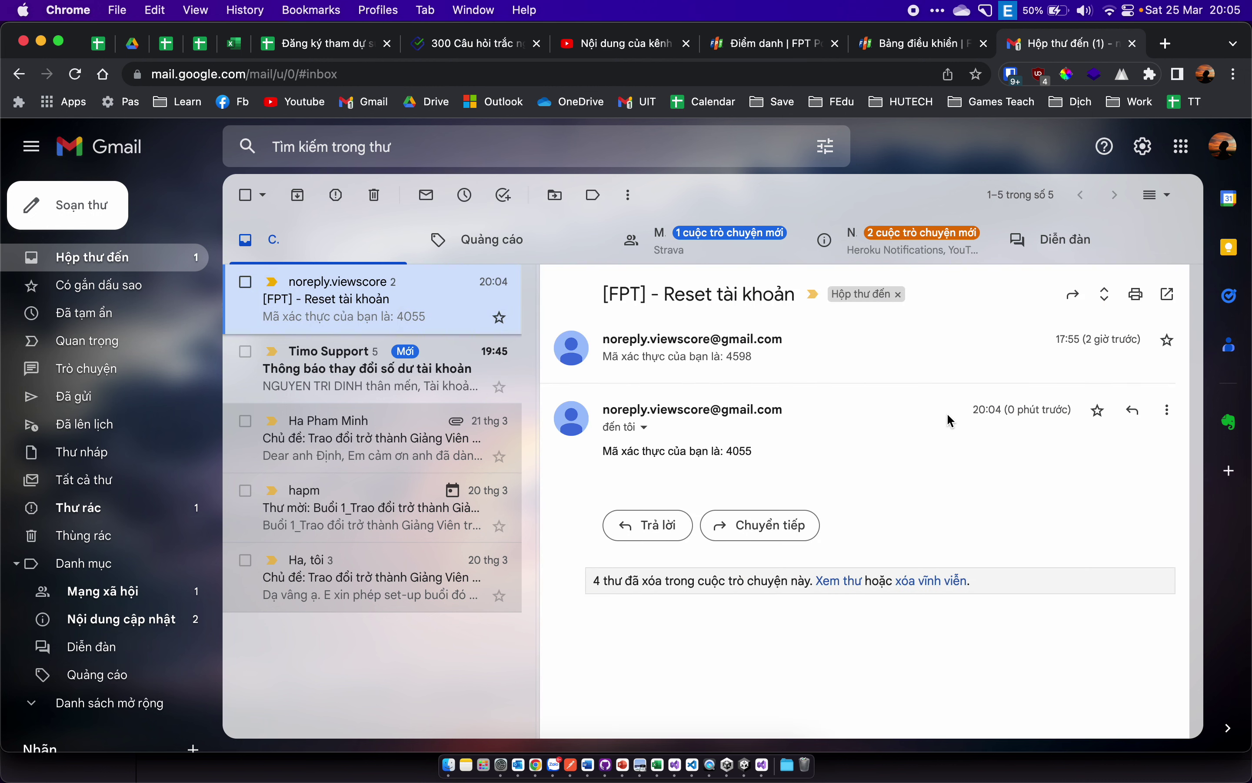
drag(954, 413, 1048, 407)
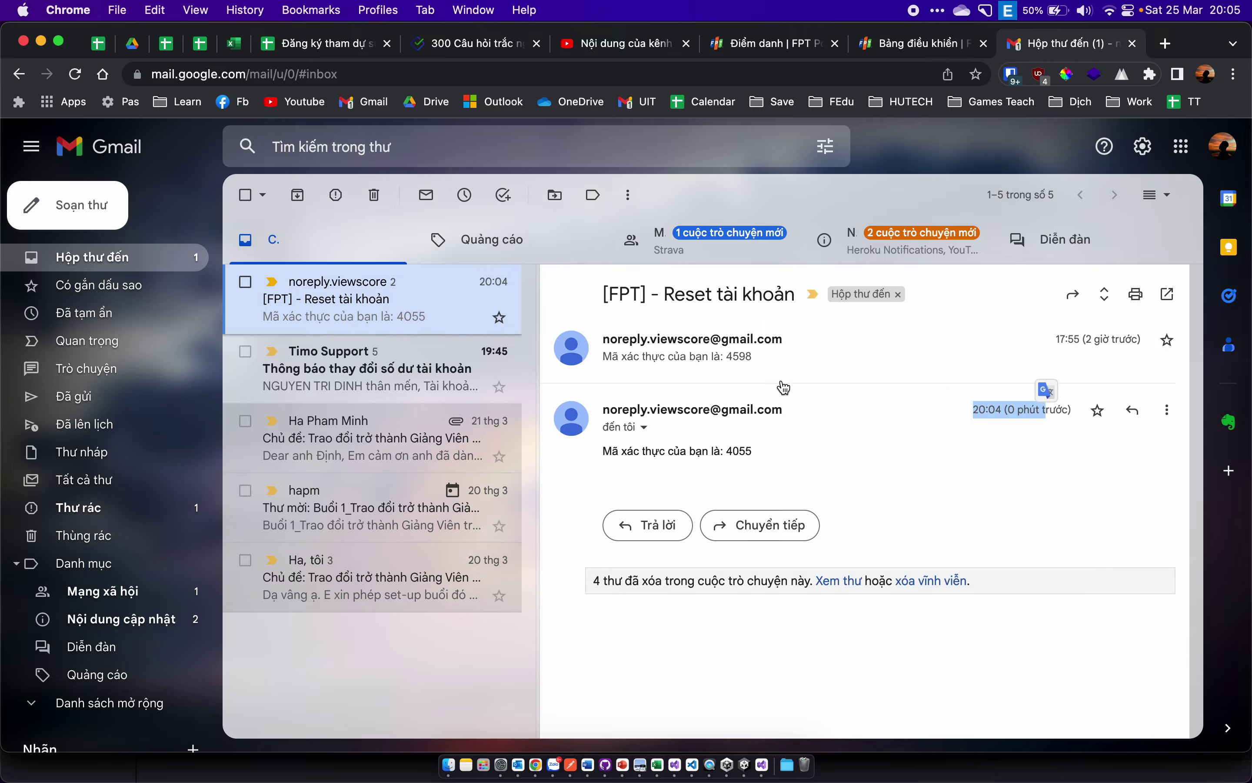
Delete the [FPT] - Reset tài khoản and Timo Support conversations
click(439, 285)
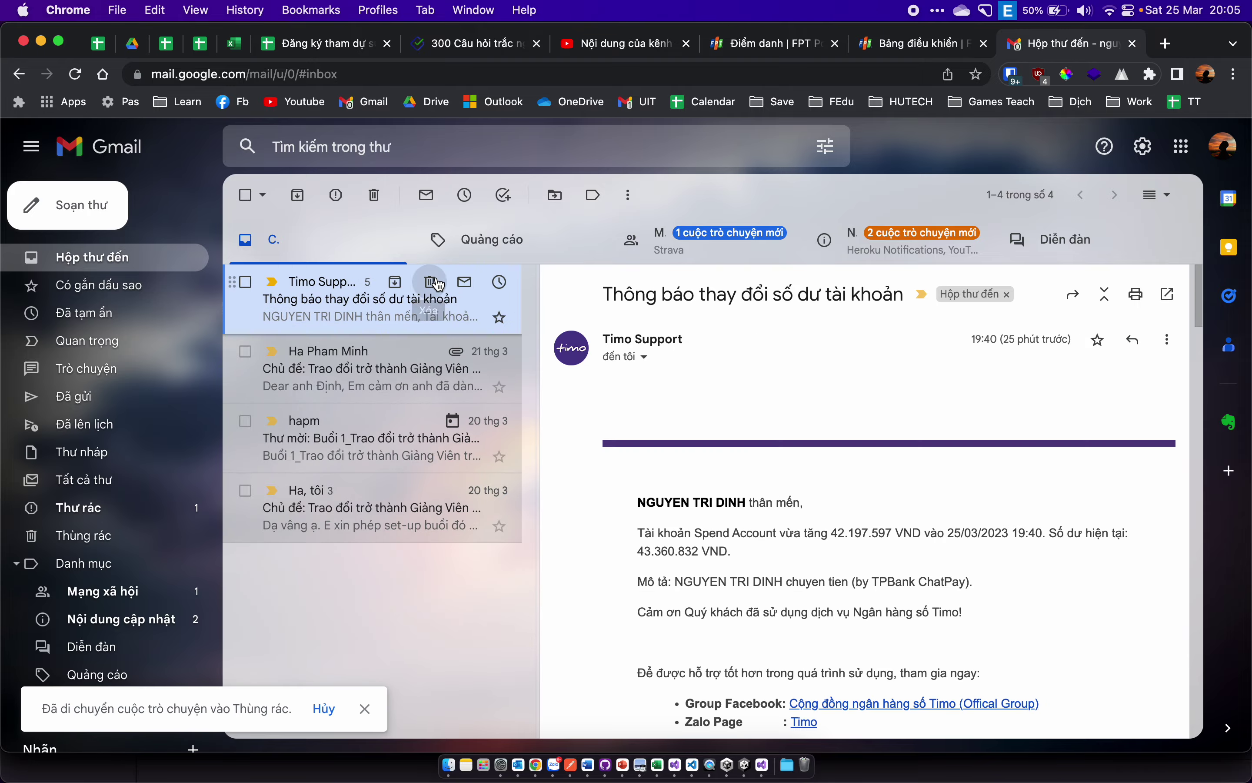
click(439, 284)
key(ctrl+Up)
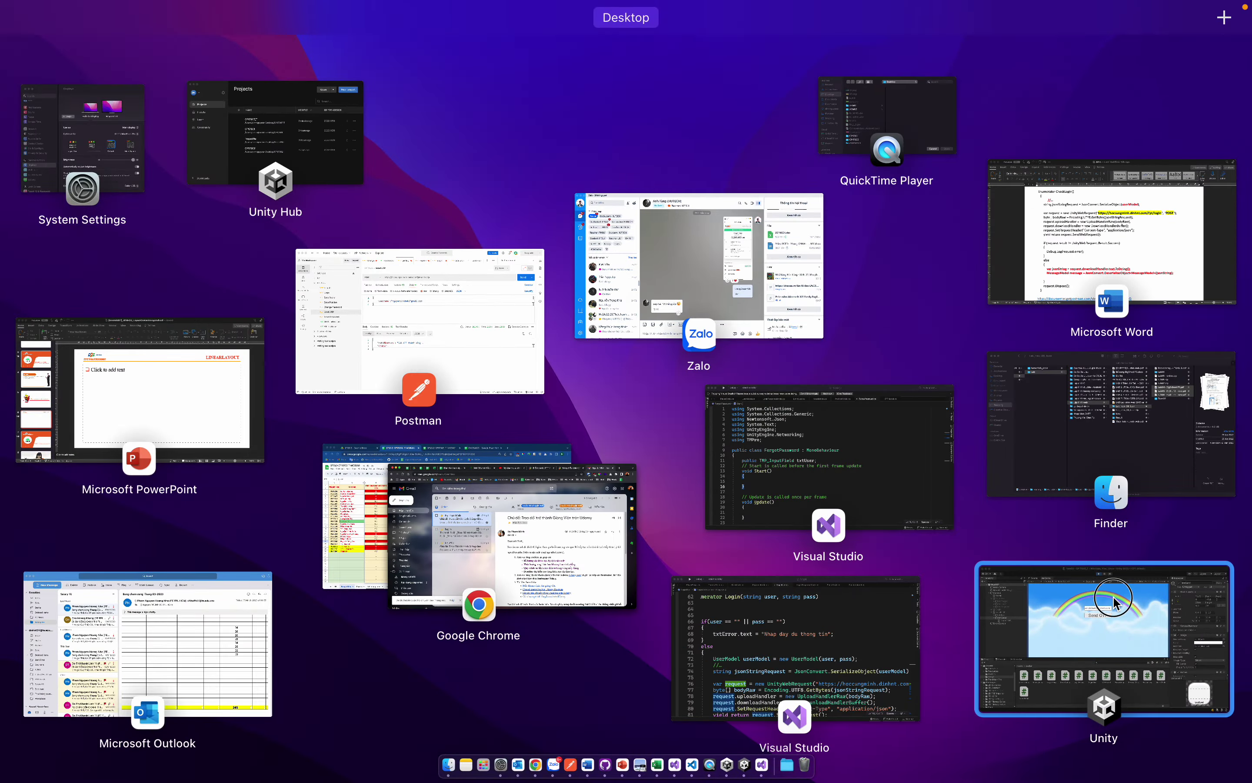
Click Send OTP again in the running Unity game, then return to Gmail in Chrome
click(1118, 601)
click(615, 263)
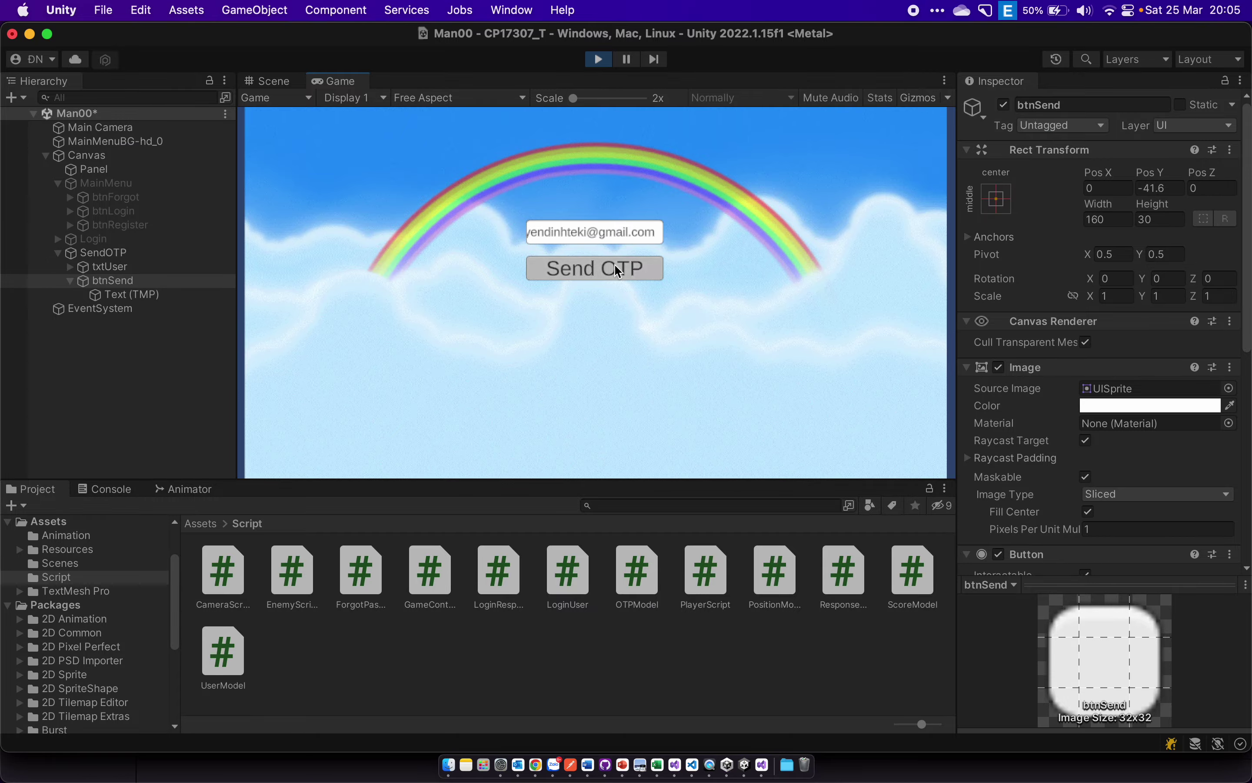
key(ctrl+Up)
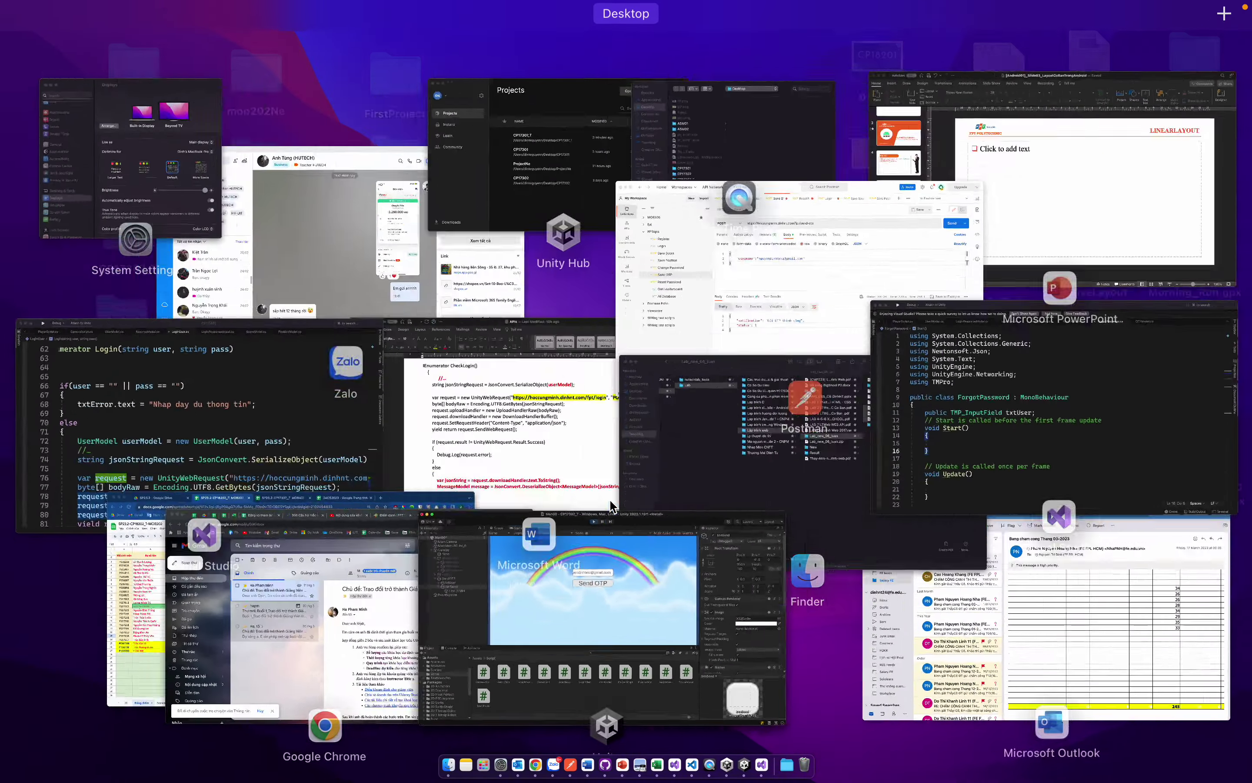
click(403, 650)
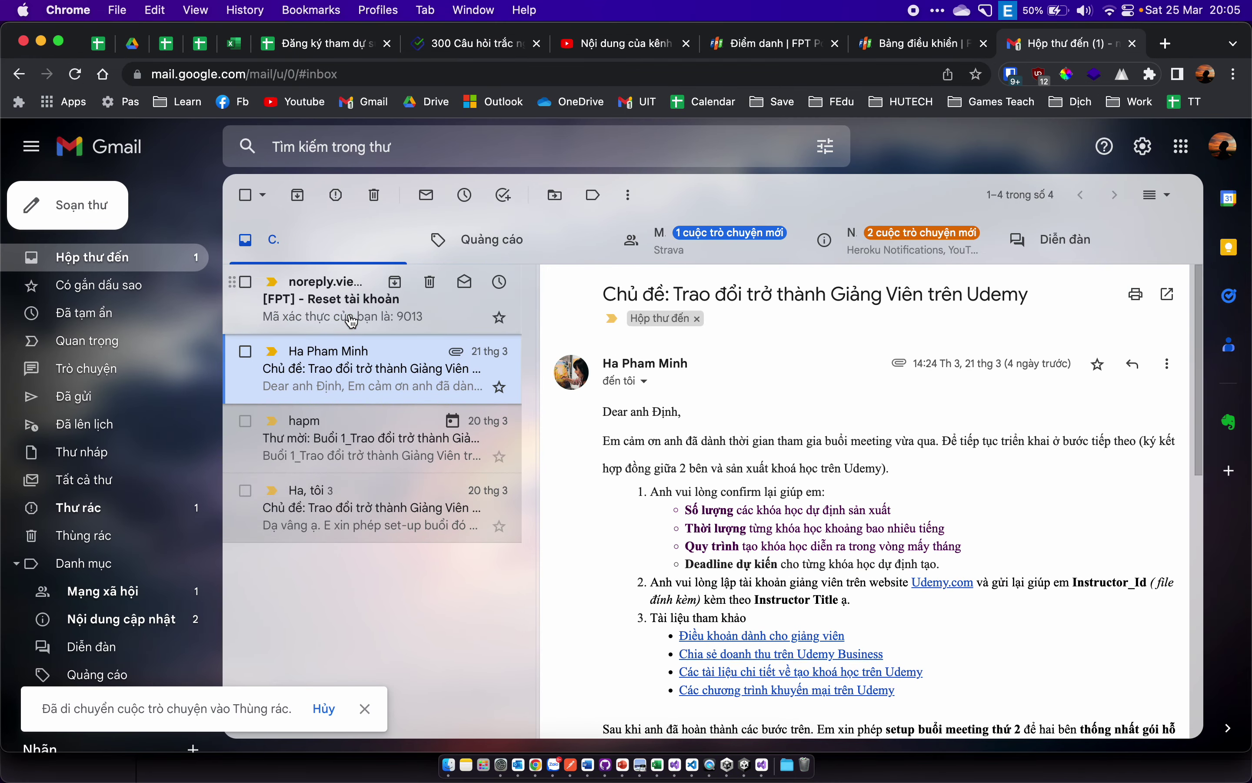
Open the fresh [FPT] - Reset tài khoản message and highlight the code in its body
click(352, 321)
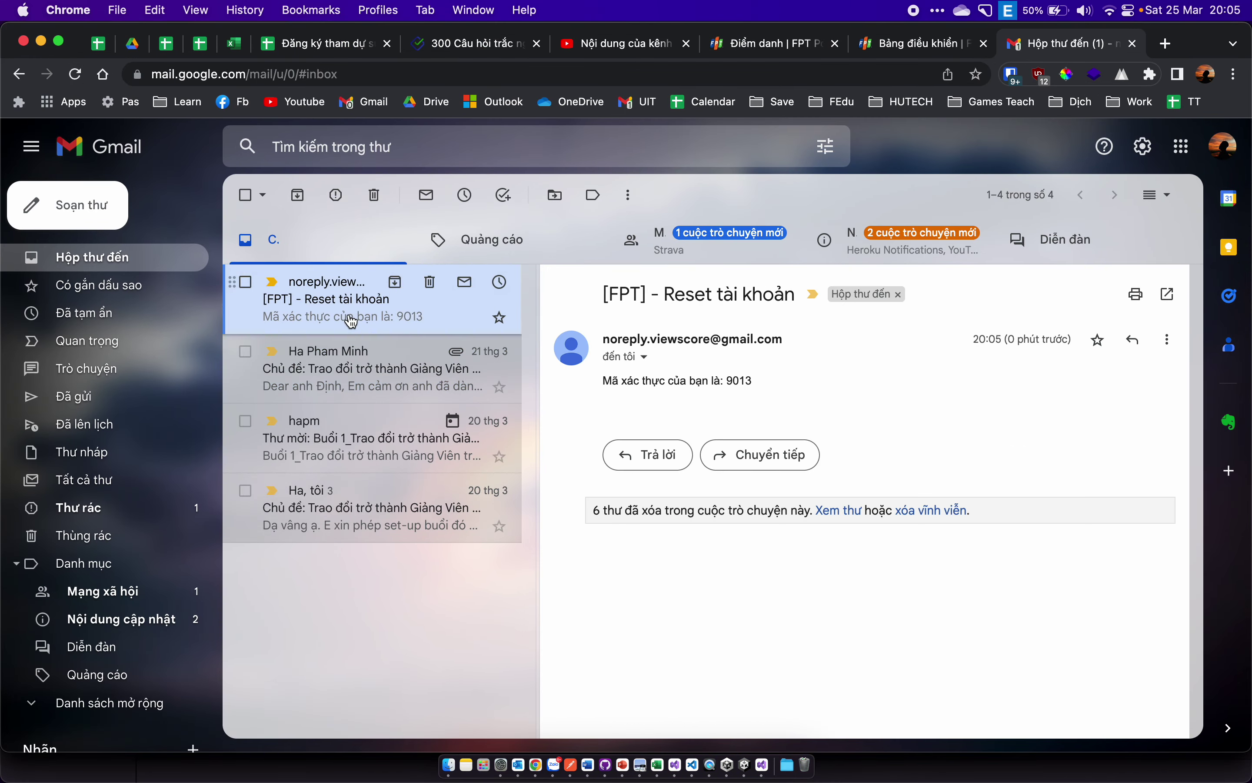
double_click(739, 382)
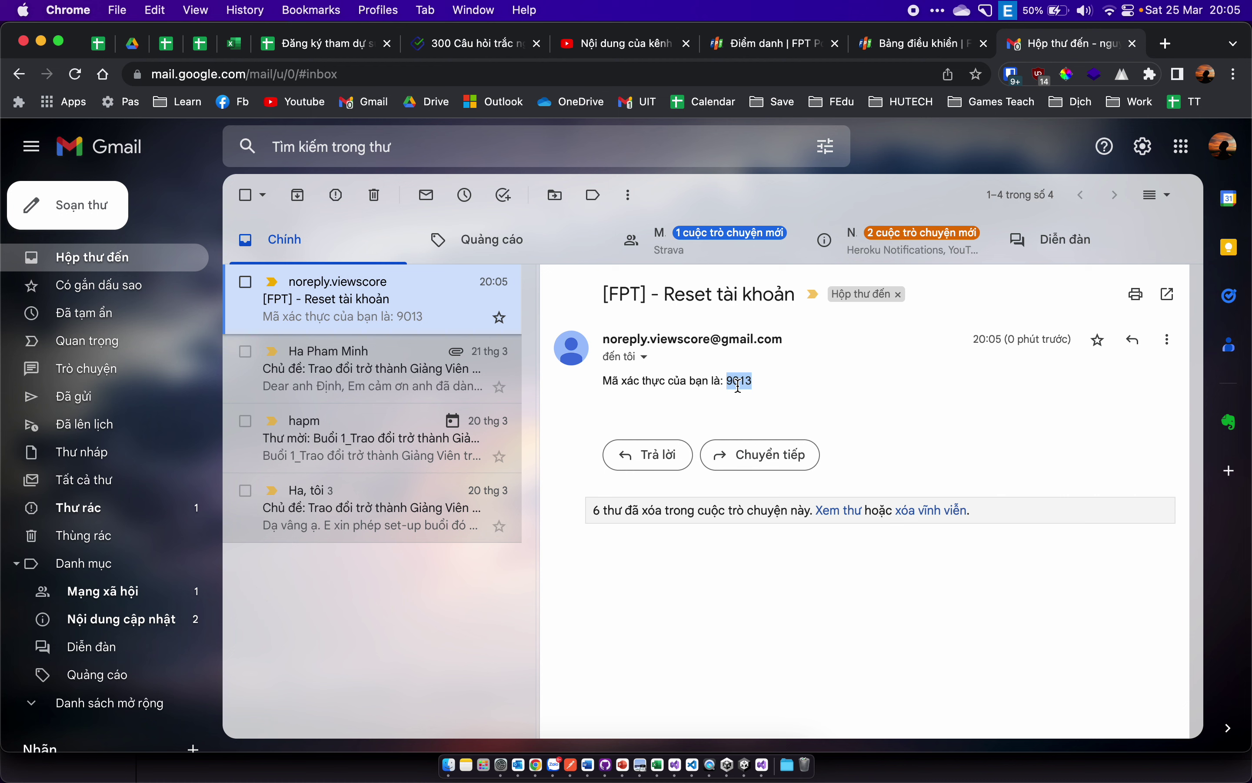